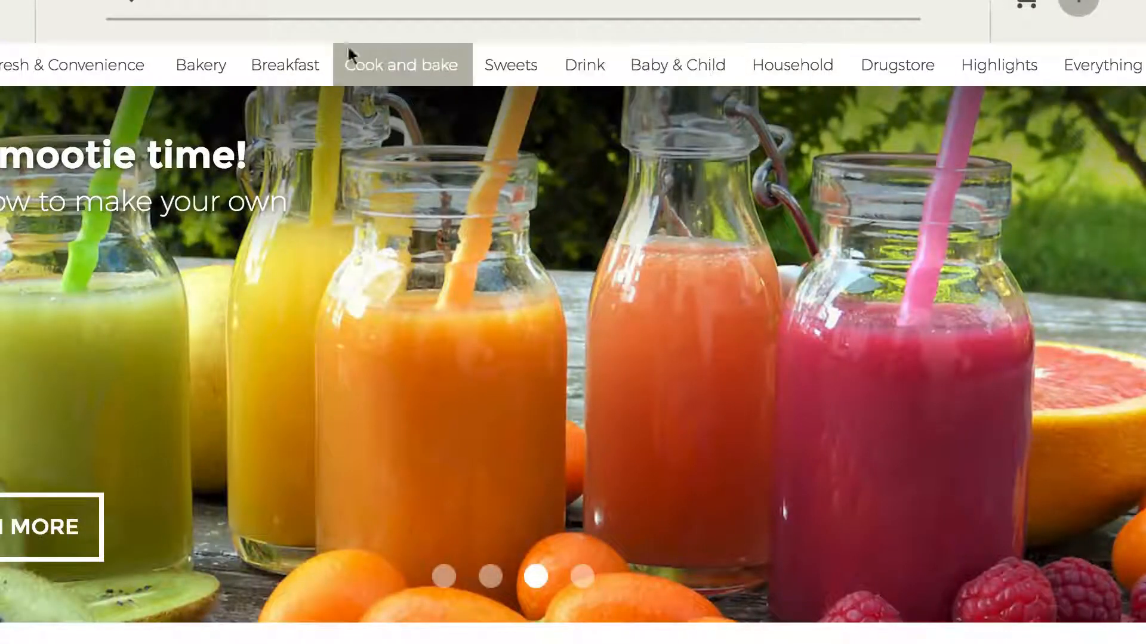
Step: Examine the Freshmarket prototype's Bakery submenu, slider, Current Highlights and Best Sellers products, and its fixed category navigation
mouse_move(212, 66)
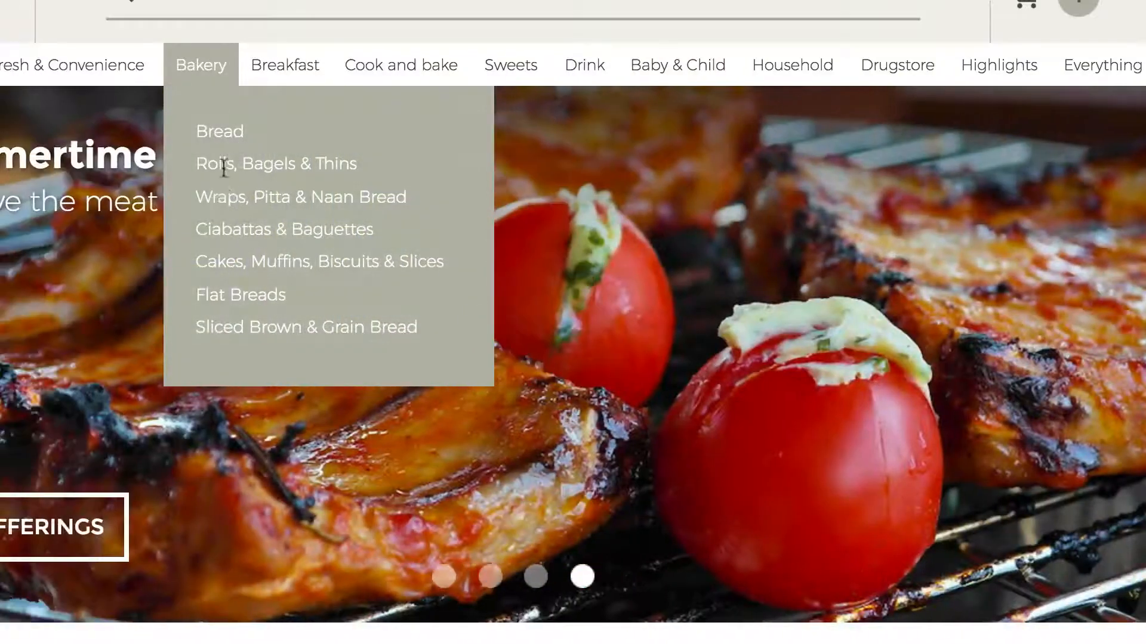
scroll(135, 182, "down", 3)
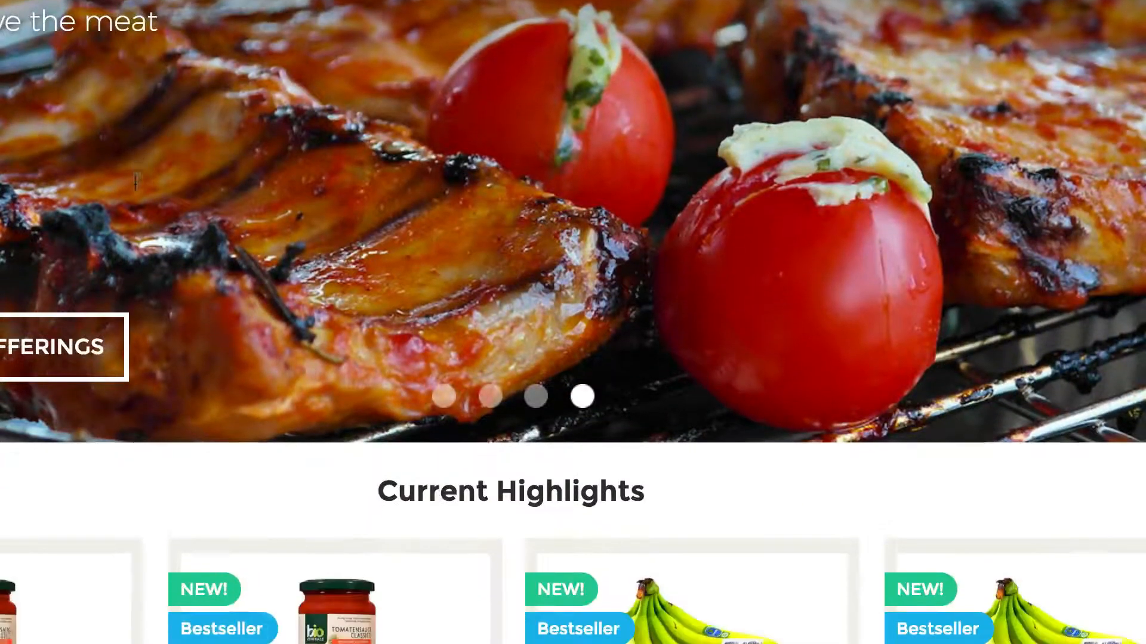
scroll(135, 182, "up", 2)
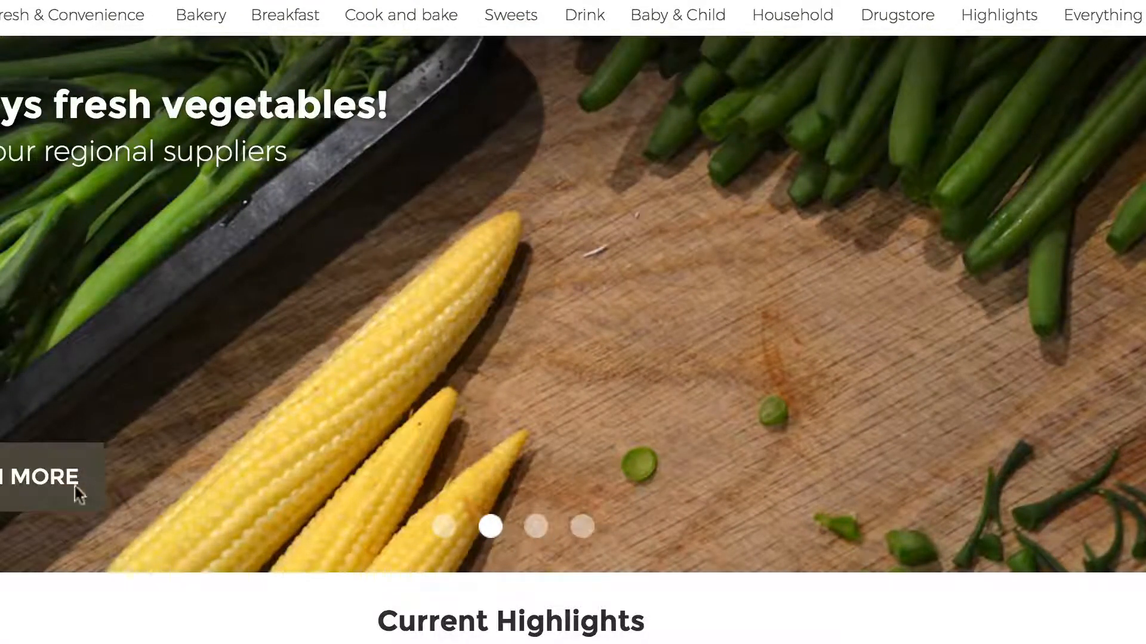
scroll(235, 573, "down", 4)
scroll(234, 567, "down", 6)
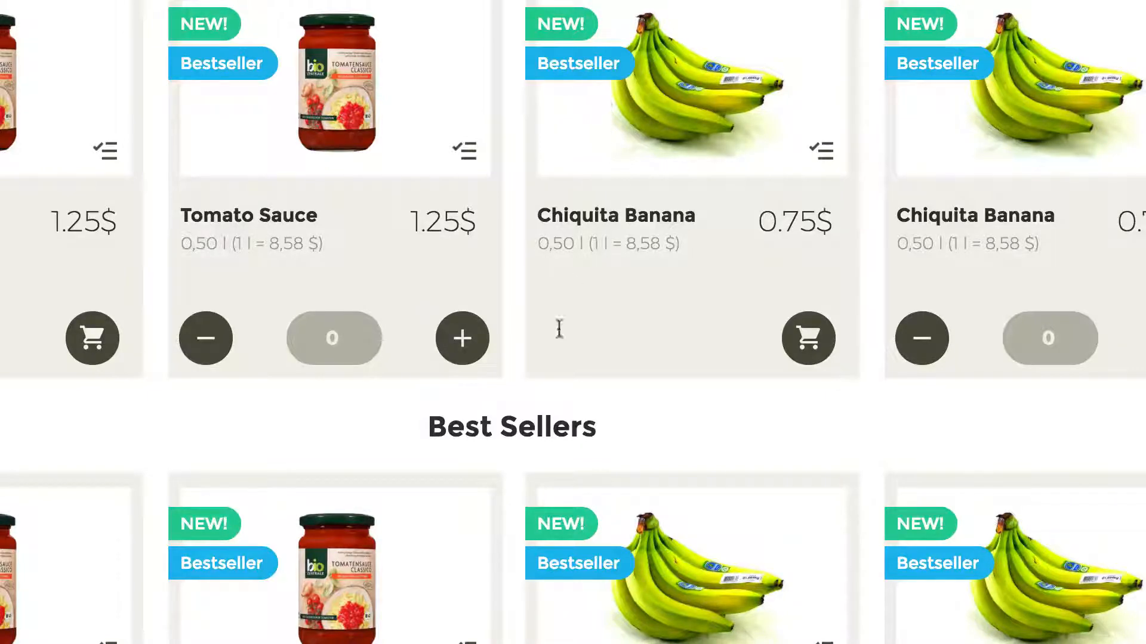
scroll(559, 343, "down", 4)
scroll(556, 331, "down", 4)
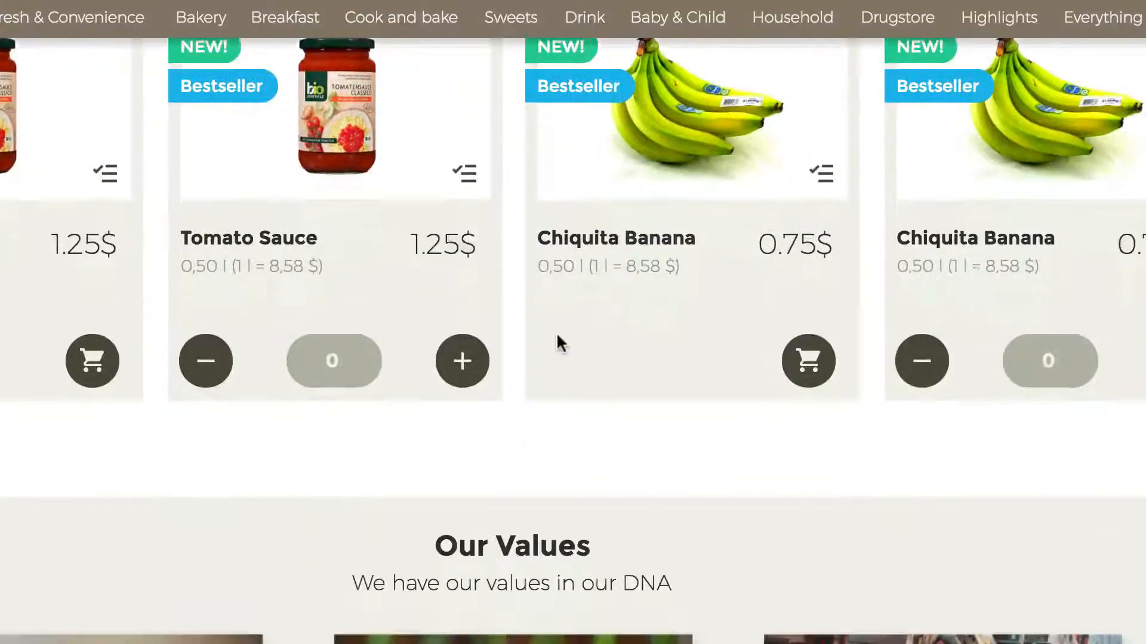
scroll(556, 332, "up", 3)
scroll(557, 336, "down", 3)
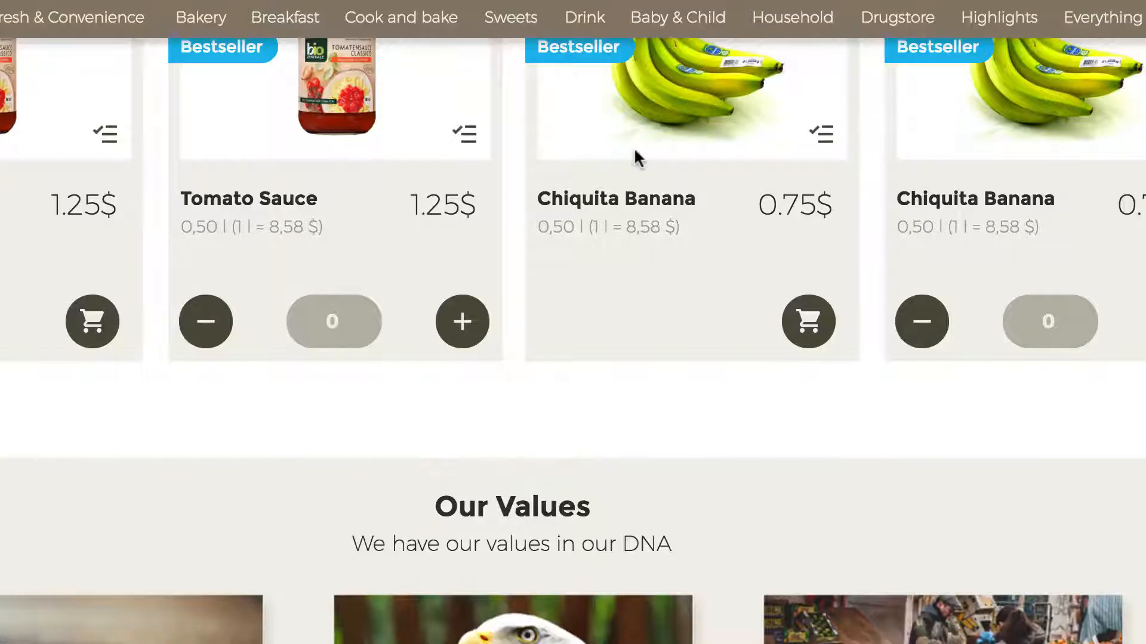
scroll(635, 151, "up", 3)
scroll(634, 148, "down", 1)
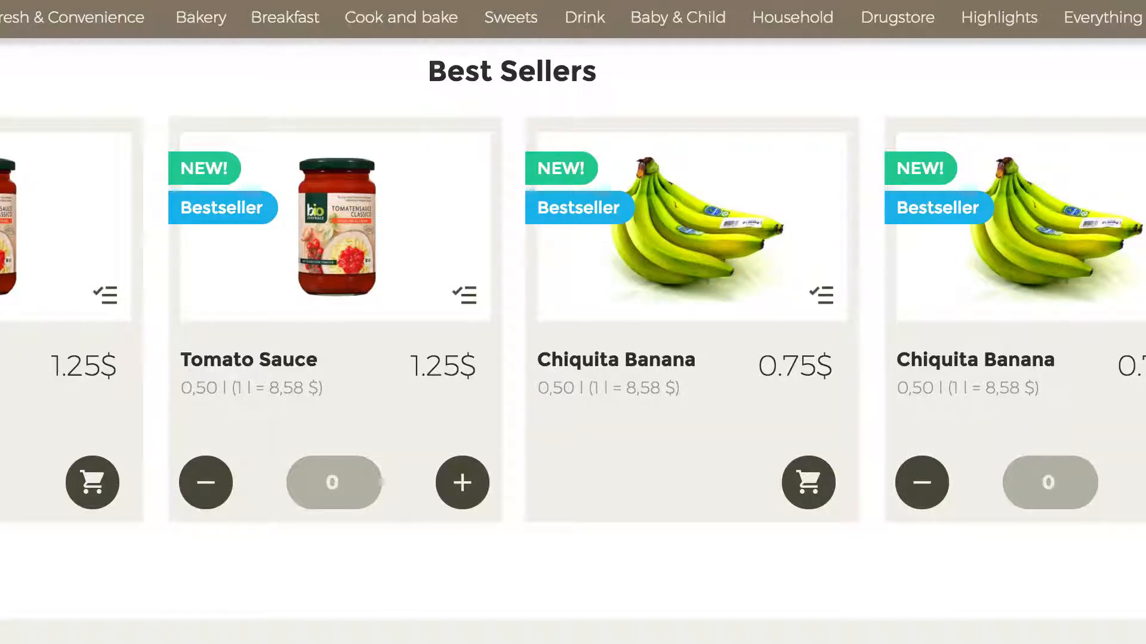
mouse_move(181, 16)
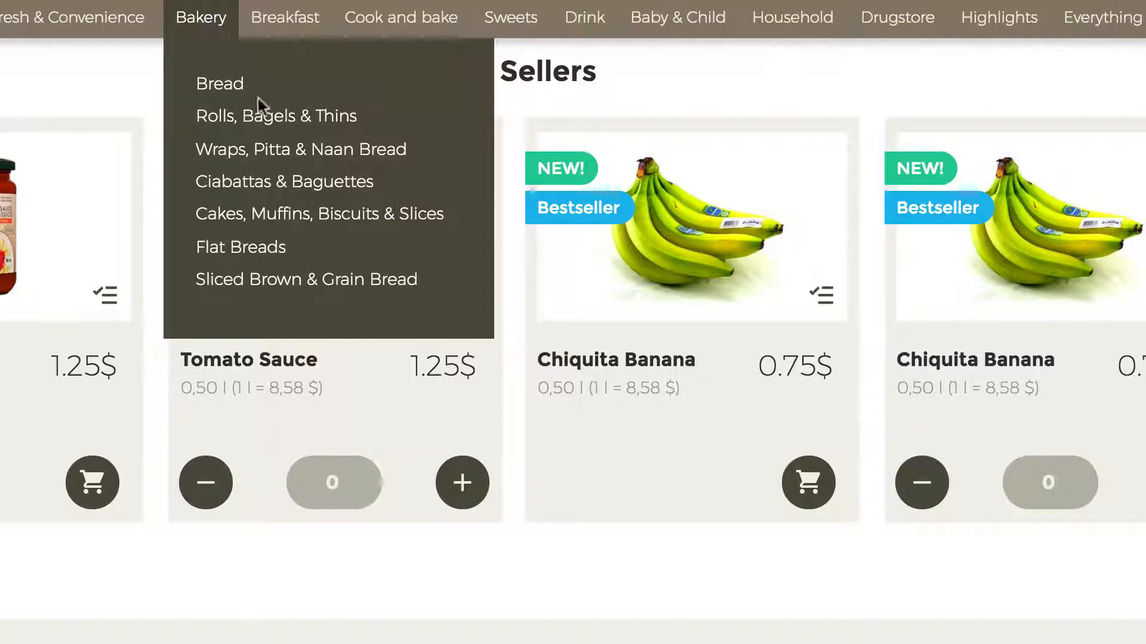
Step: Look through the rest of the Freshmarket home page, from Our Values and the food blog to the map and footer
scroll(522, 334, "down", 5)
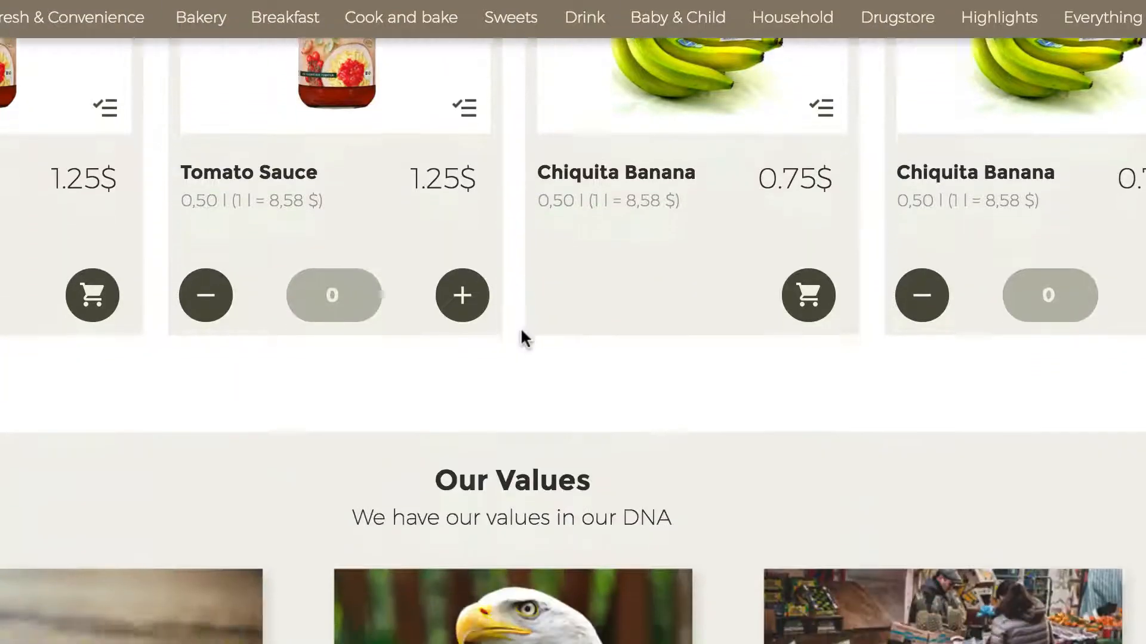
scroll(522, 333, "down", 3)
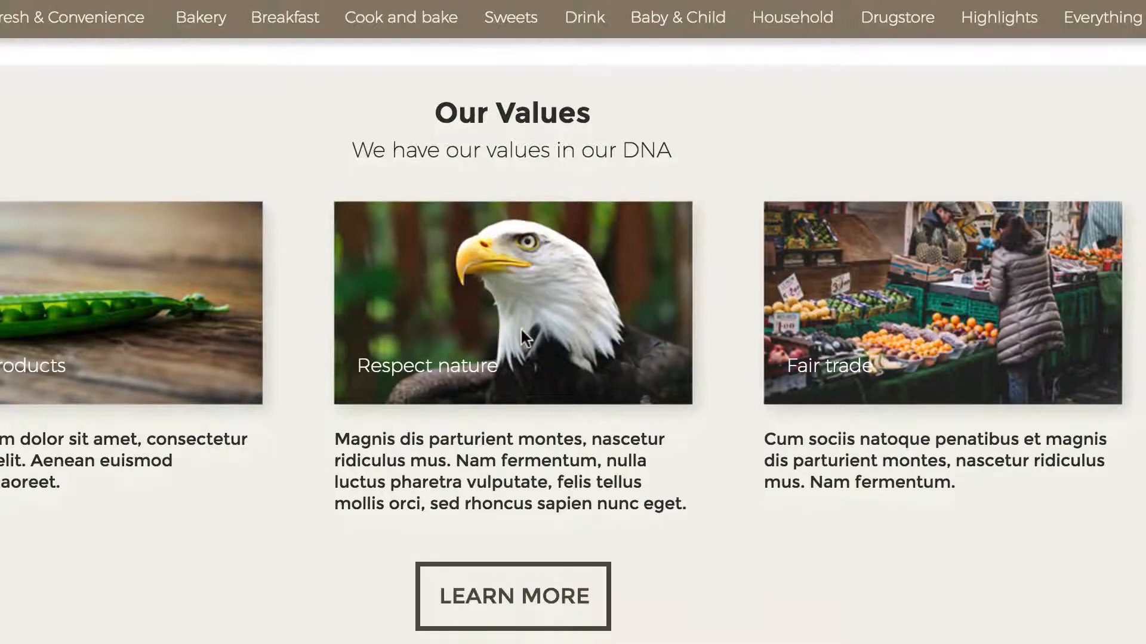
scroll(521, 327, "up", 1)
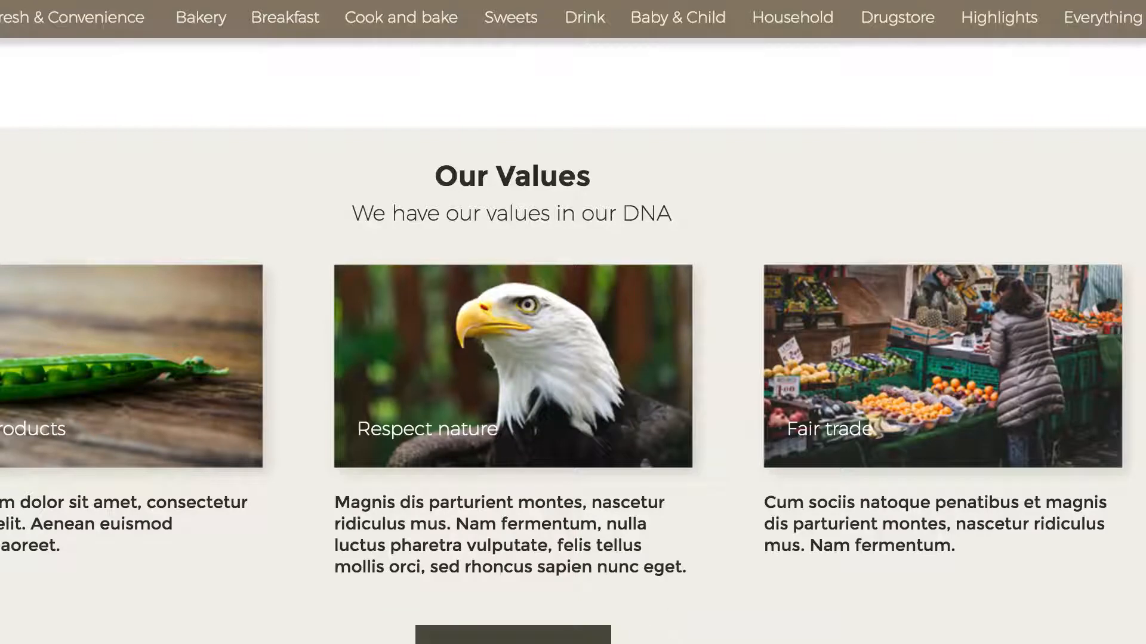
scroll(514, 634, "down", 8)
scroll(573, 358, "down", 5)
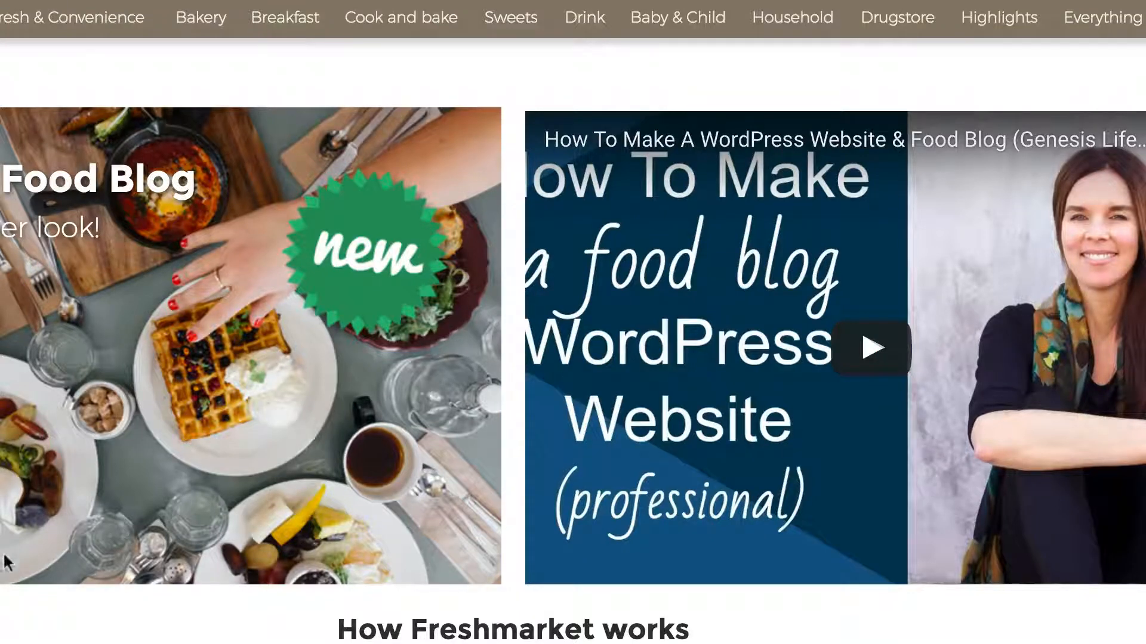
scroll(7, 583, "down", 6)
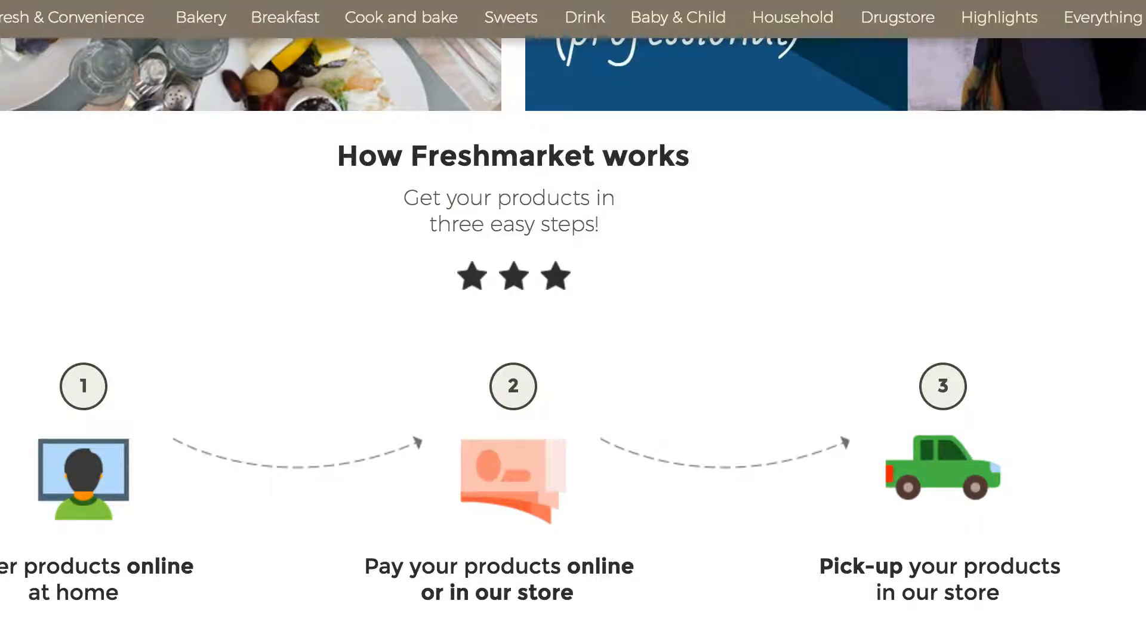
scroll(979, 274, "down", 6)
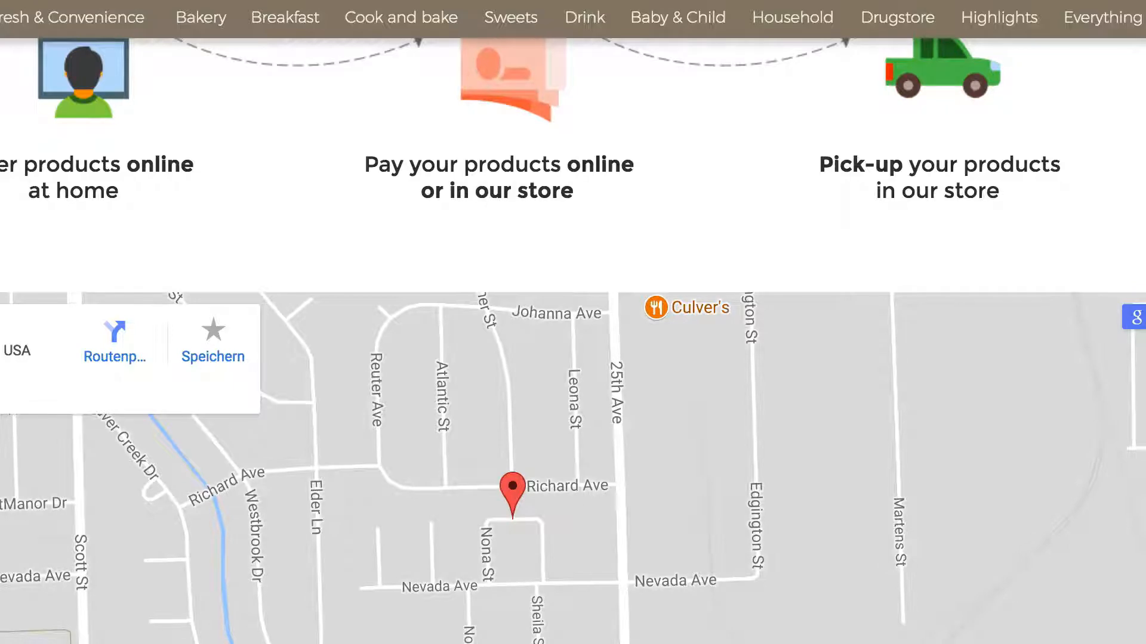
scroll(852, 590, "down", 2)
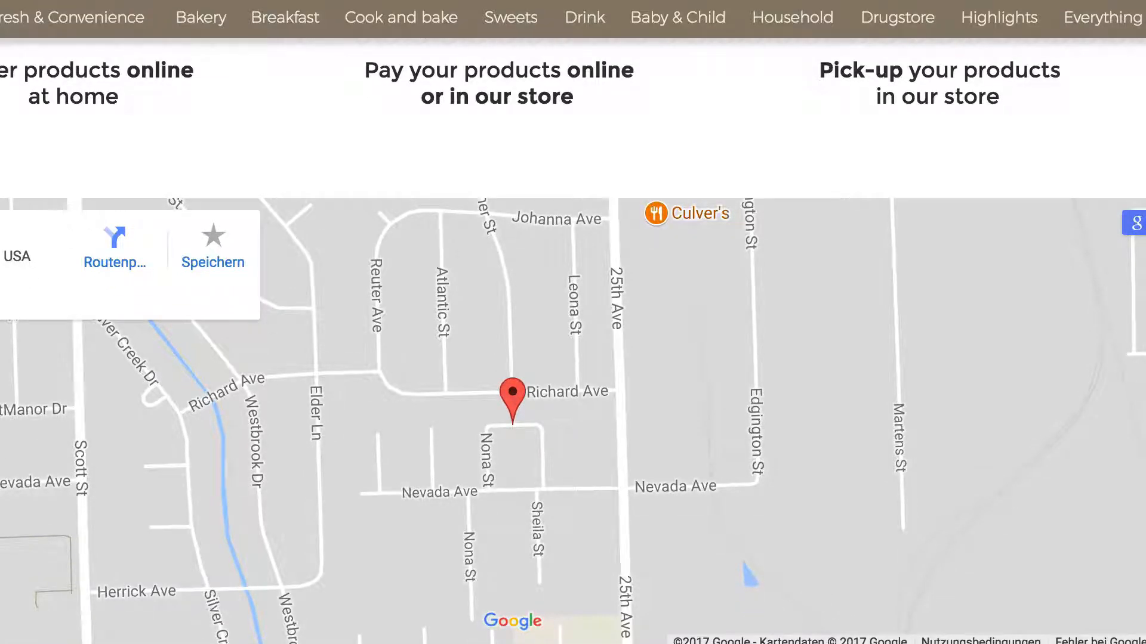
scroll(573, 340, "down", 6)
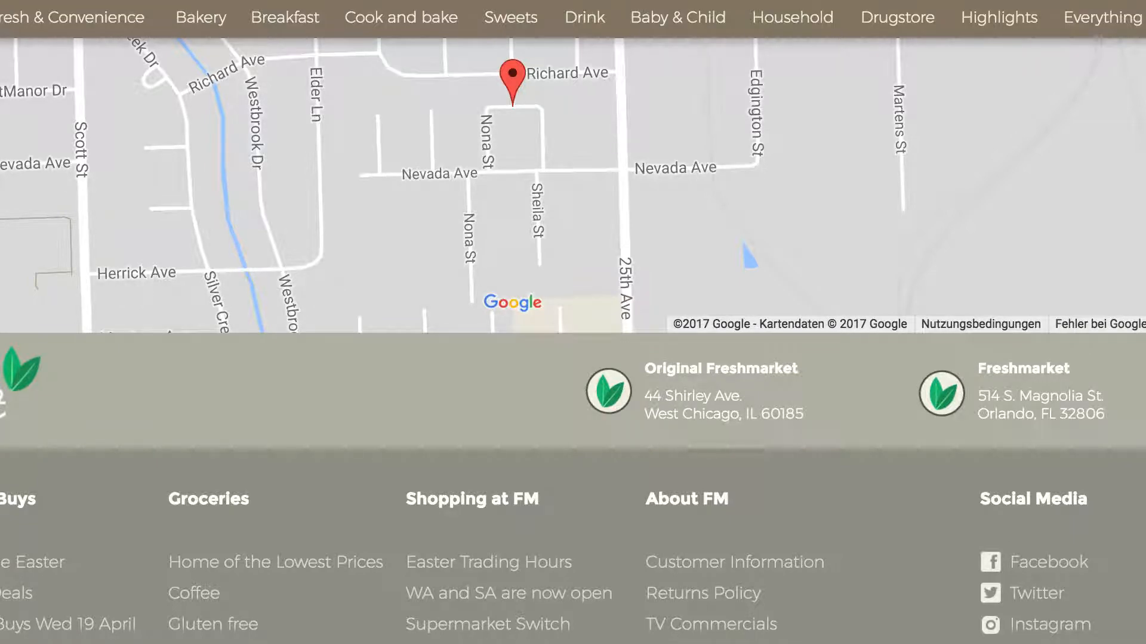
scroll(573, 340, "up", 5)
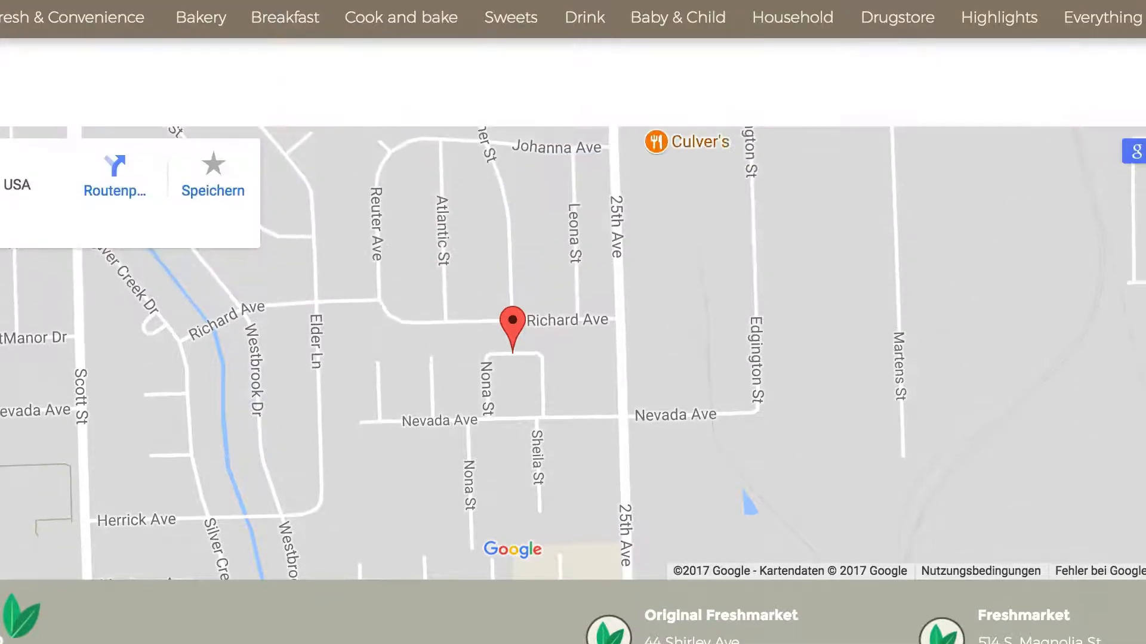
scroll(573, 340, "up", 20)
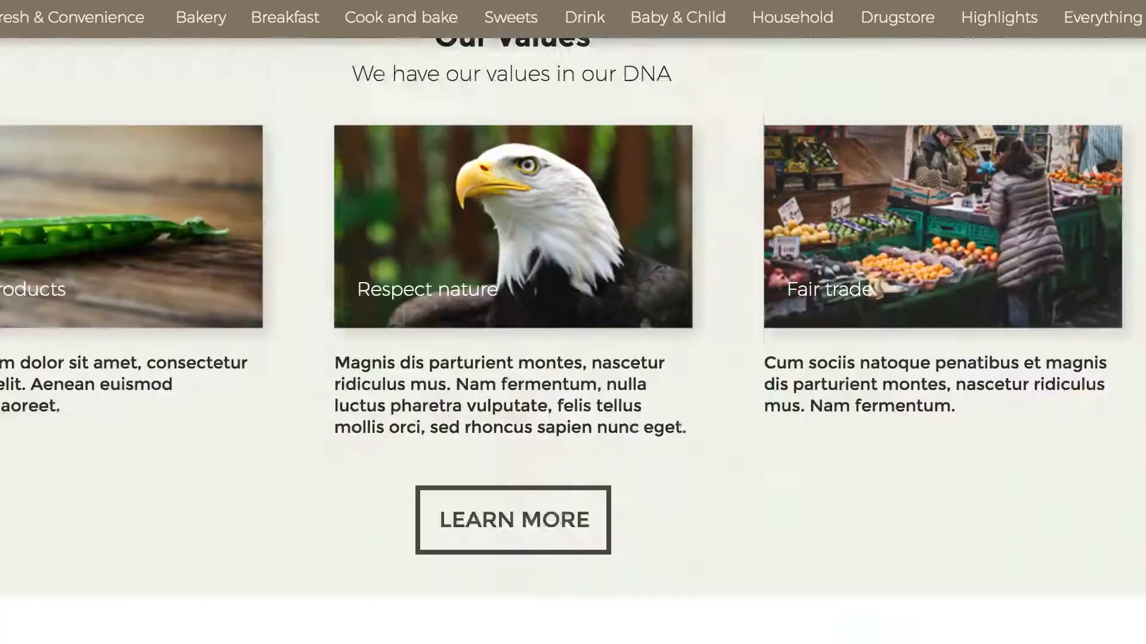
scroll(573, 322, "up", 6)
scroll(573, 322, "down", 20)
scroll(573, 341, "down", 5)
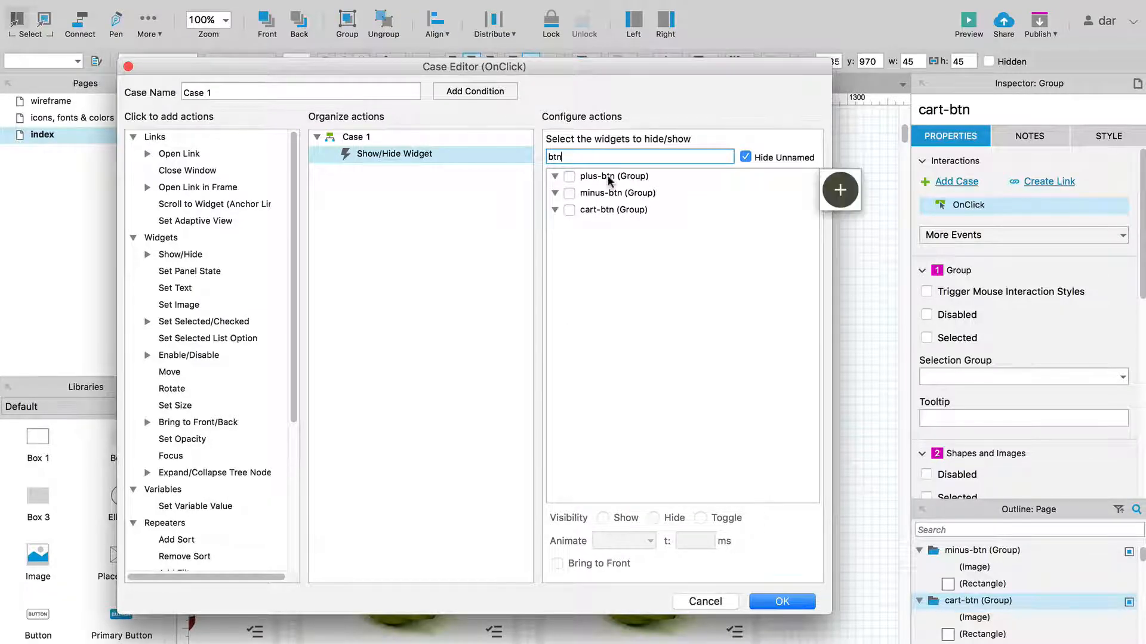
Step: Configure the cart-btn OnClick action to show plus-btn and minus-btn and hide cart-btn
left_click(568, 210)
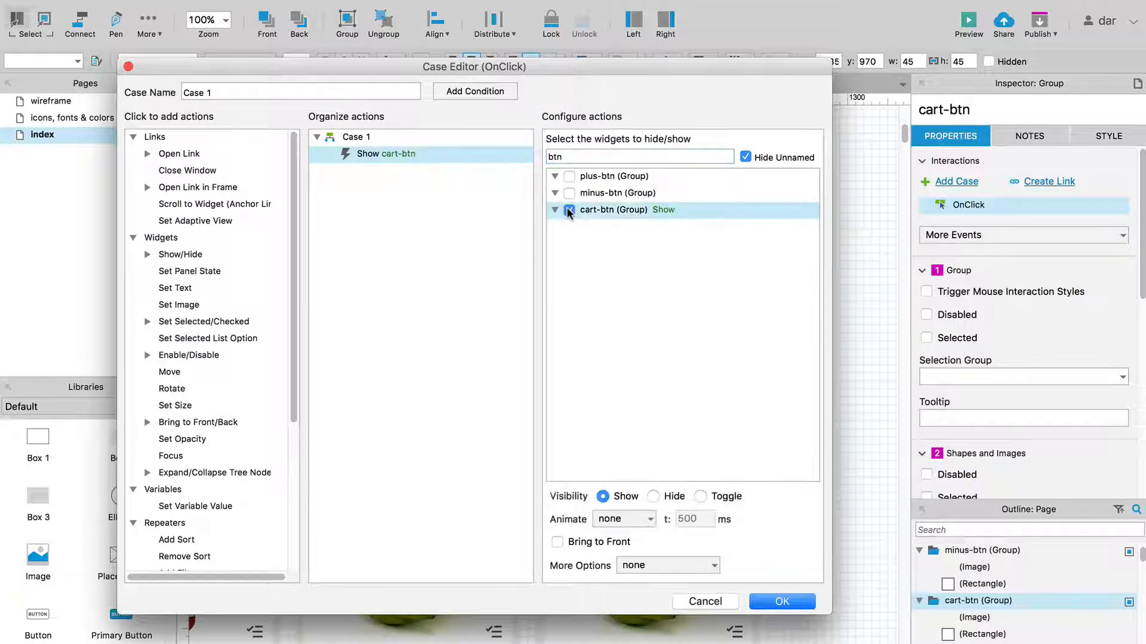
left_click(569, 176)
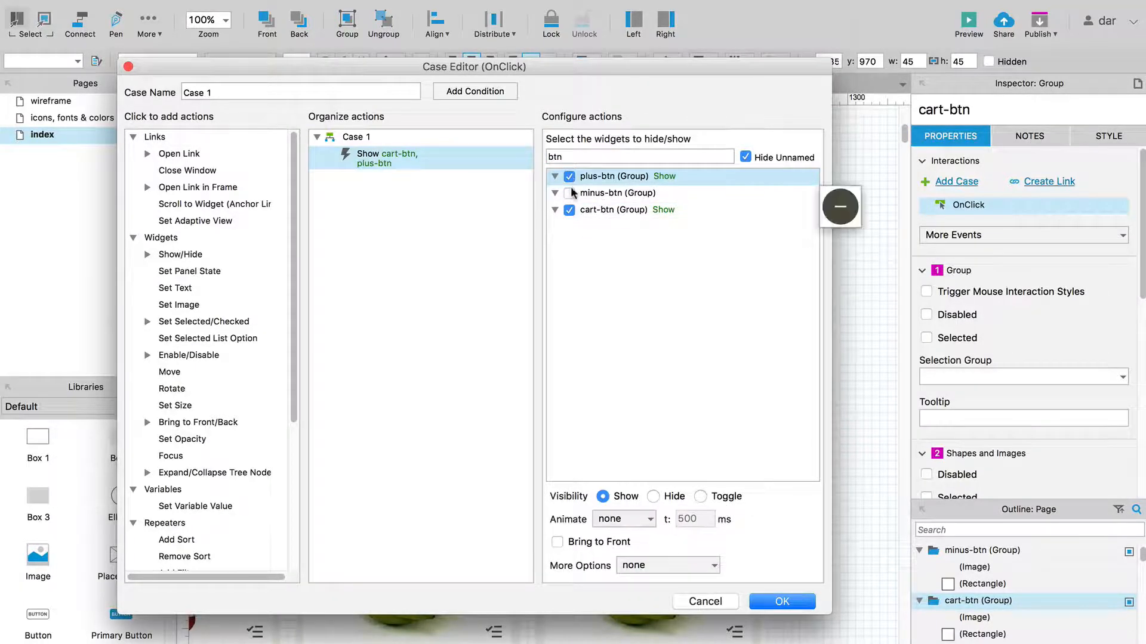
left_click(569, 194)
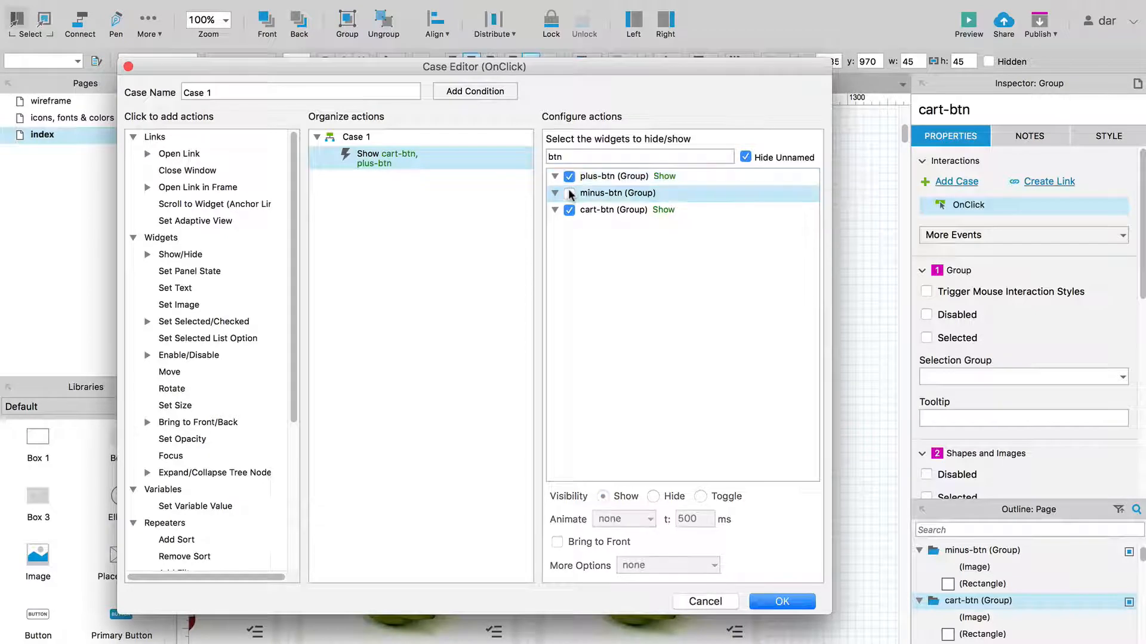
left_click(599, 212)
left_click(653, 496)
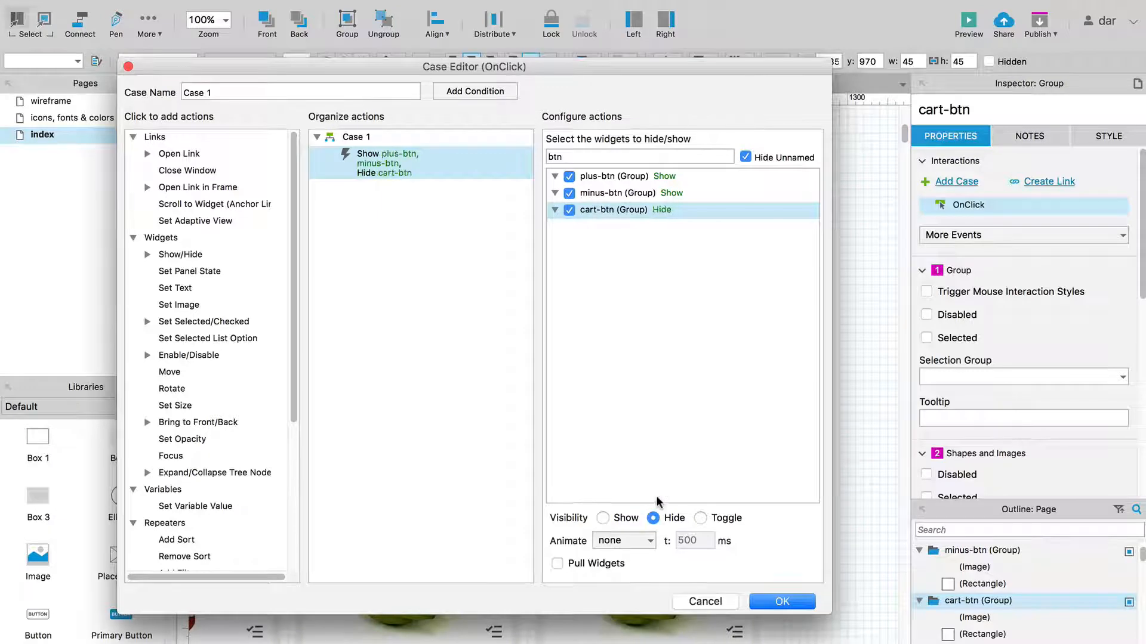
Step: Filter the widgets by "tf", add tf-backgrund and amount-tf as shown on click, and confirm the case
double_click(584, 156)
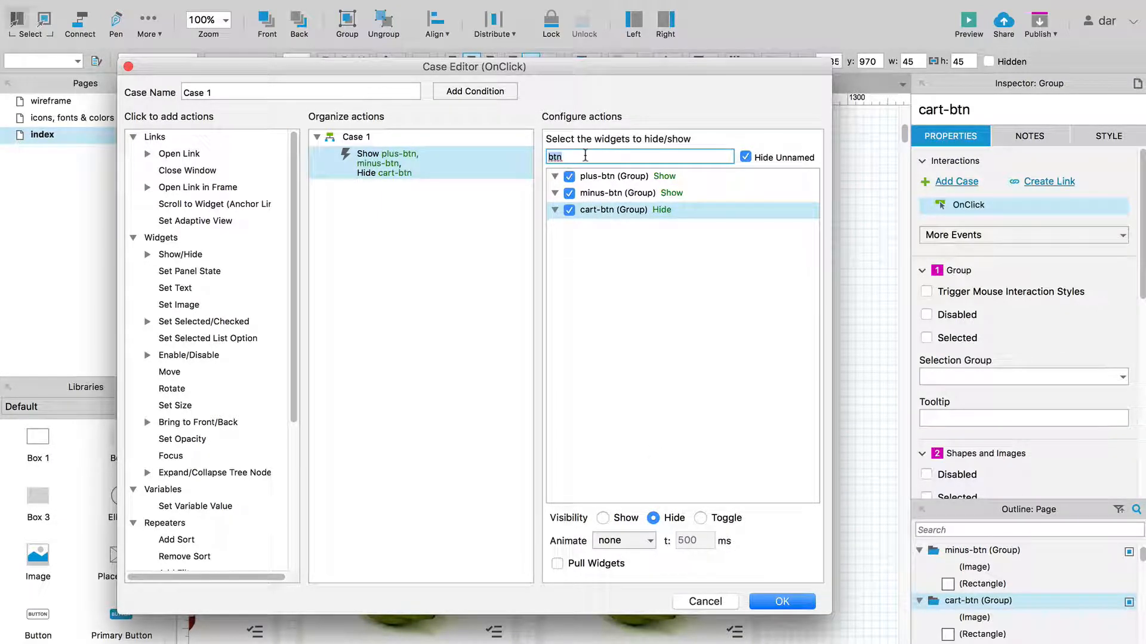
type("tf")
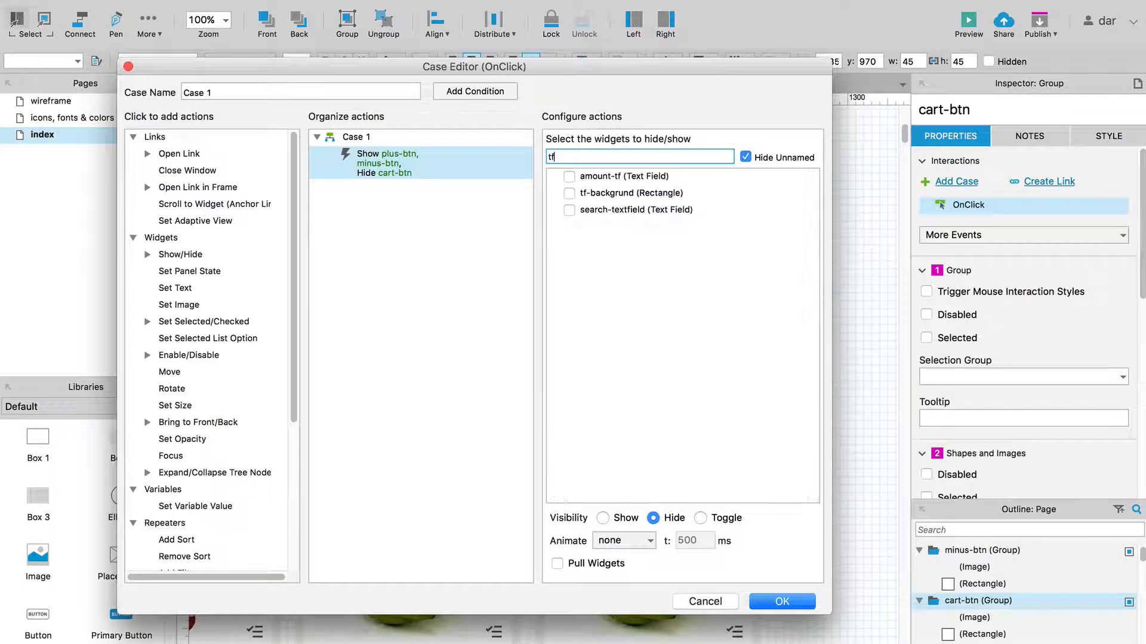
left_click(569, 193)
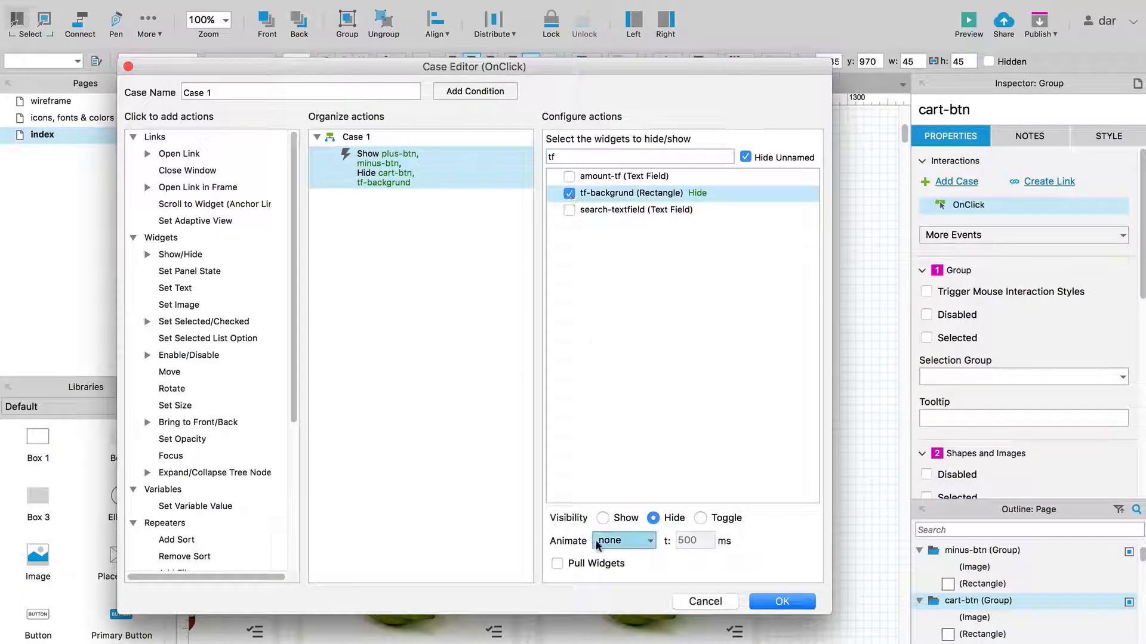
left_click(603, 518)
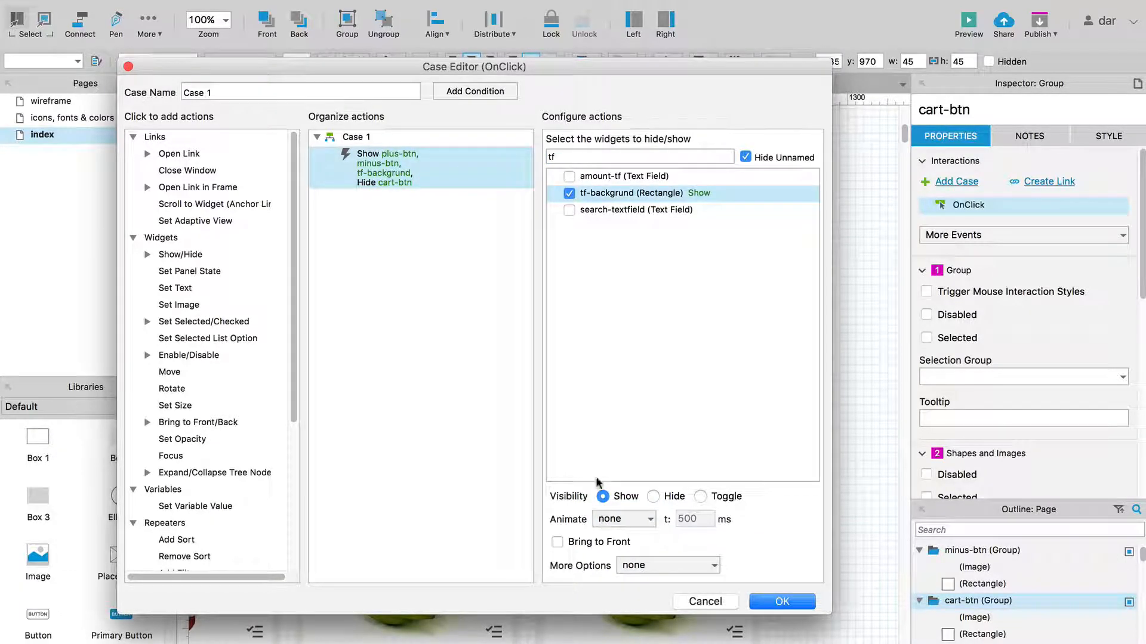
left_click(568, 176)
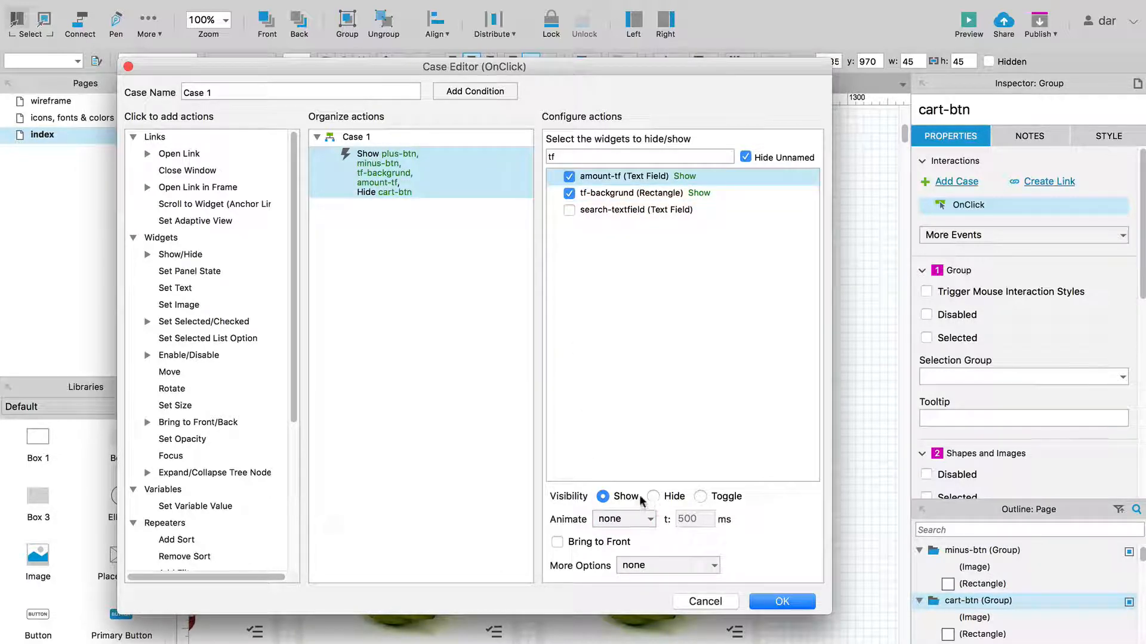
left_click(762, 601)
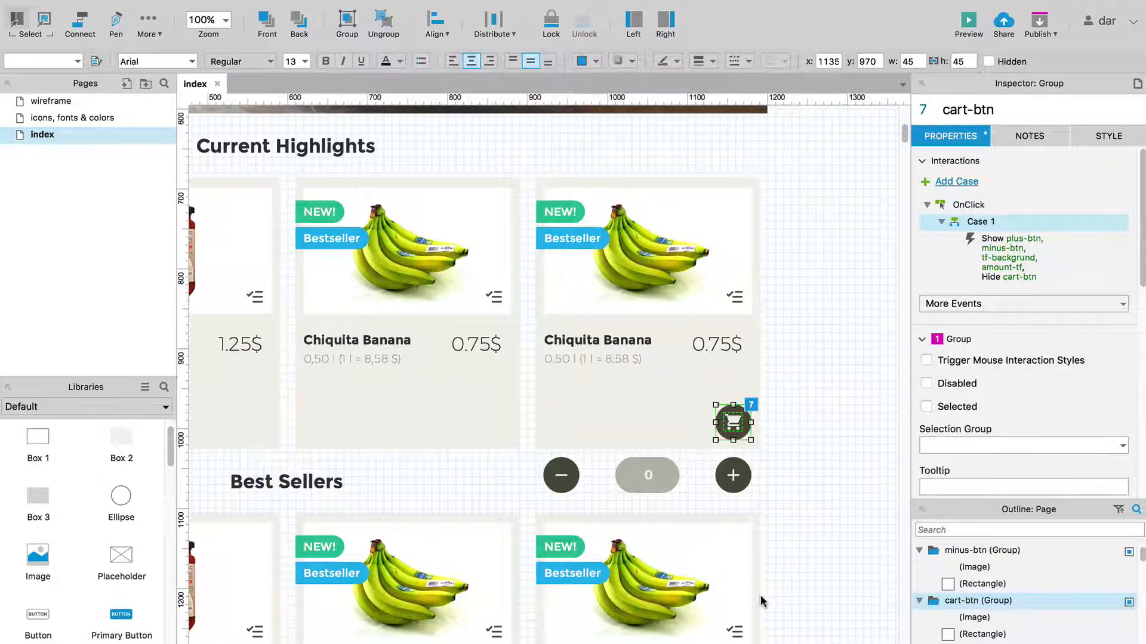
Step: Set the minus button, amount field with its background, and plus button below the last Current Highlights card to hidden
left_click_drag(773, 491, 531, 458)
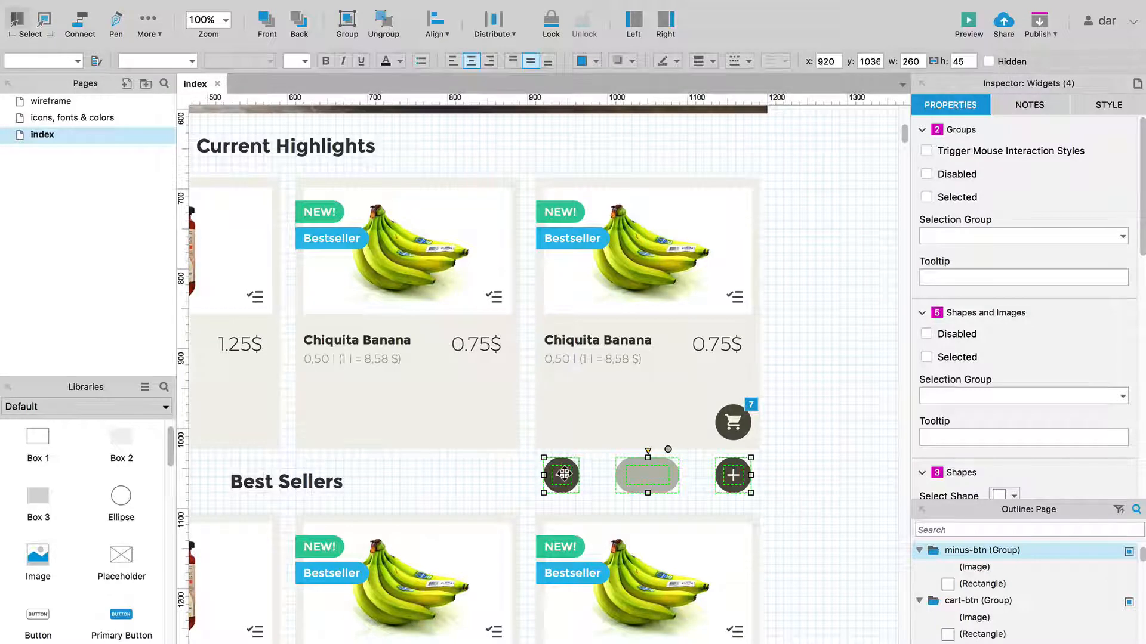
right_click(564, 474)
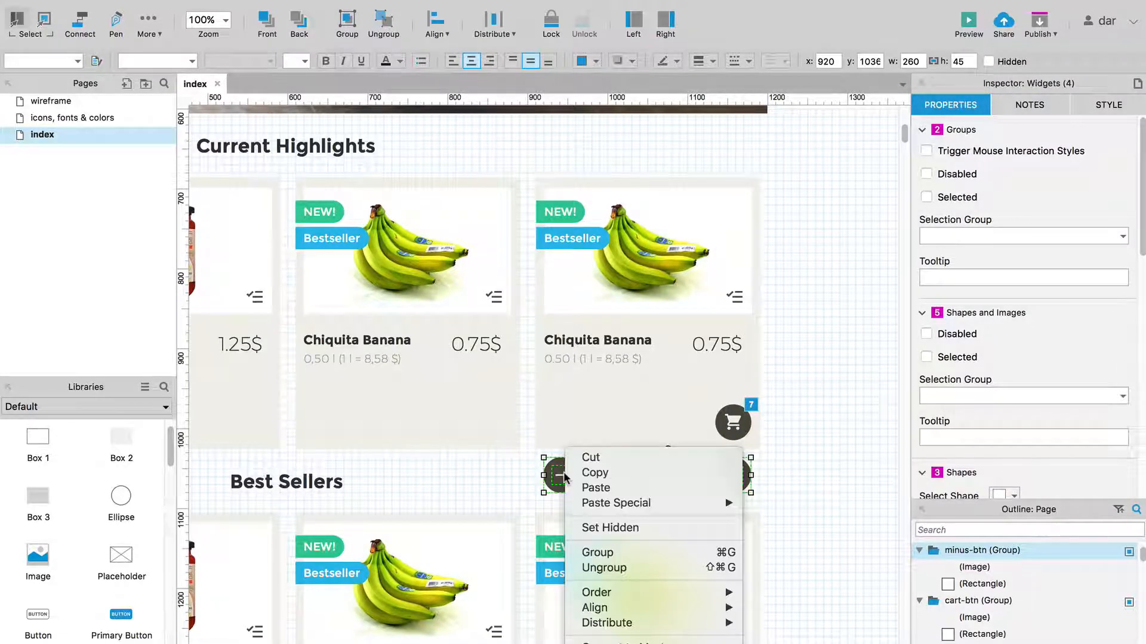
left_click(617, 527)
Step: Switch to the Chrome preview, reload the index page and test the cart button on the last Current Highlights product
key("super+Tab")
key("super+Tab")
key("super+Tab")
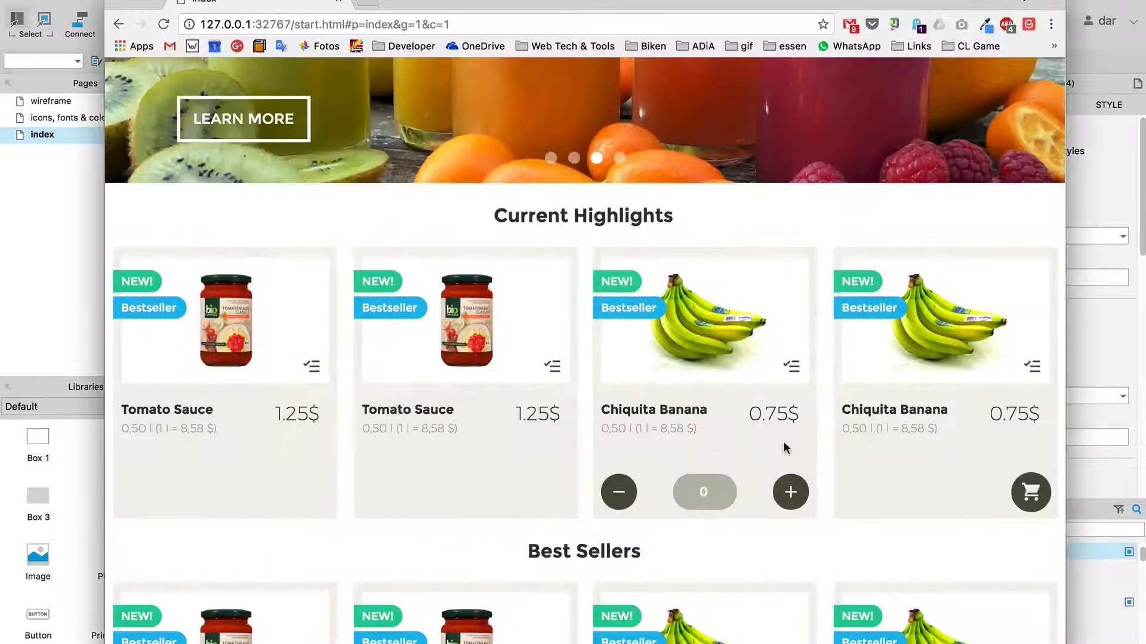
key("super+r")
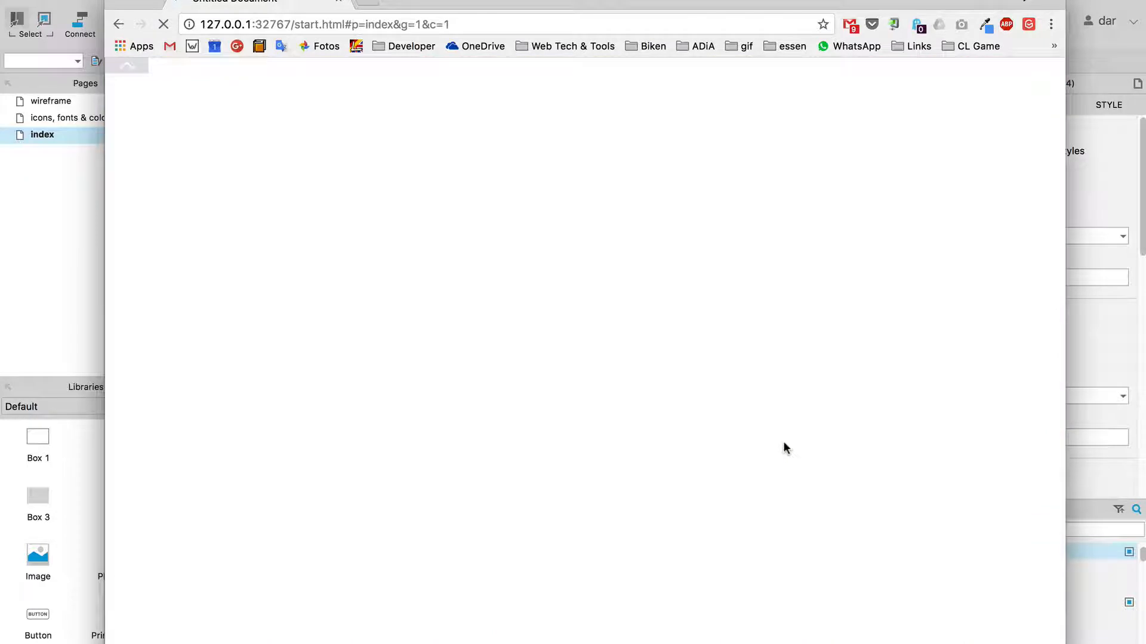
scroll(785, 447, "down", 7)
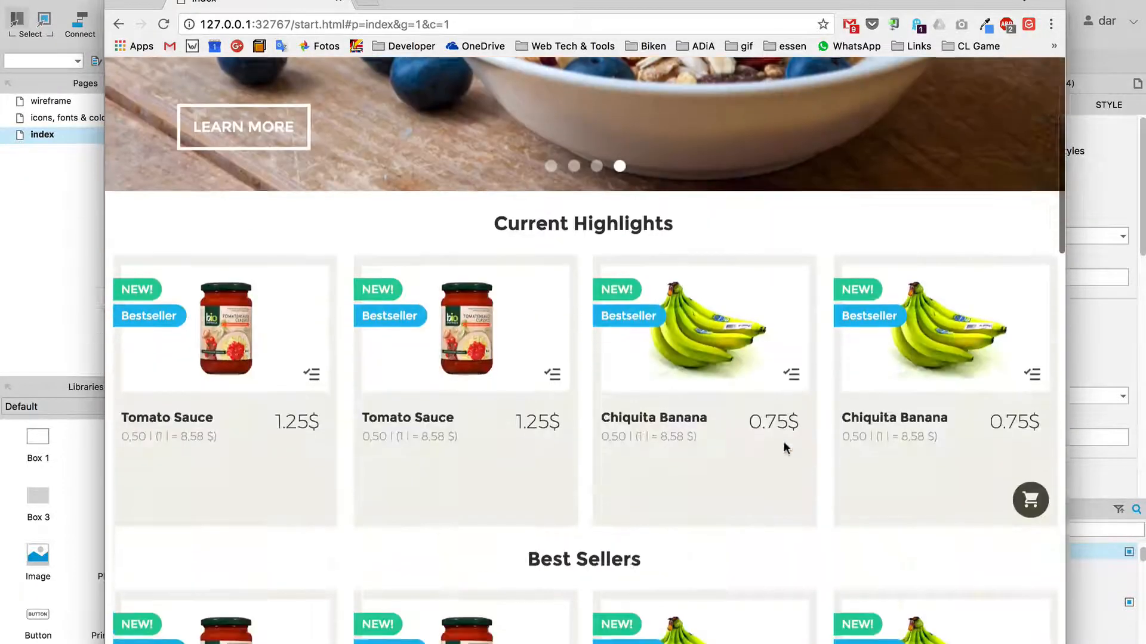
mouse_move(1038, 426)
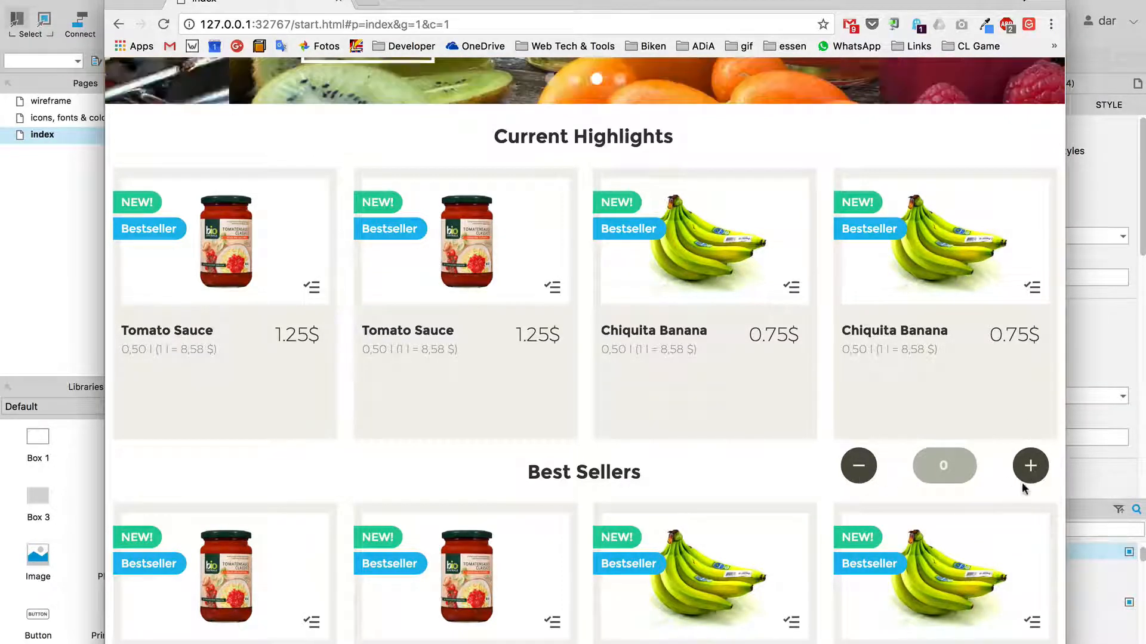
Step: Switch back to Axure RP, select the hidden plus-btn group below the last Current Highlights card, and recheck the controls in the browser preview
left_click(1088, 3)
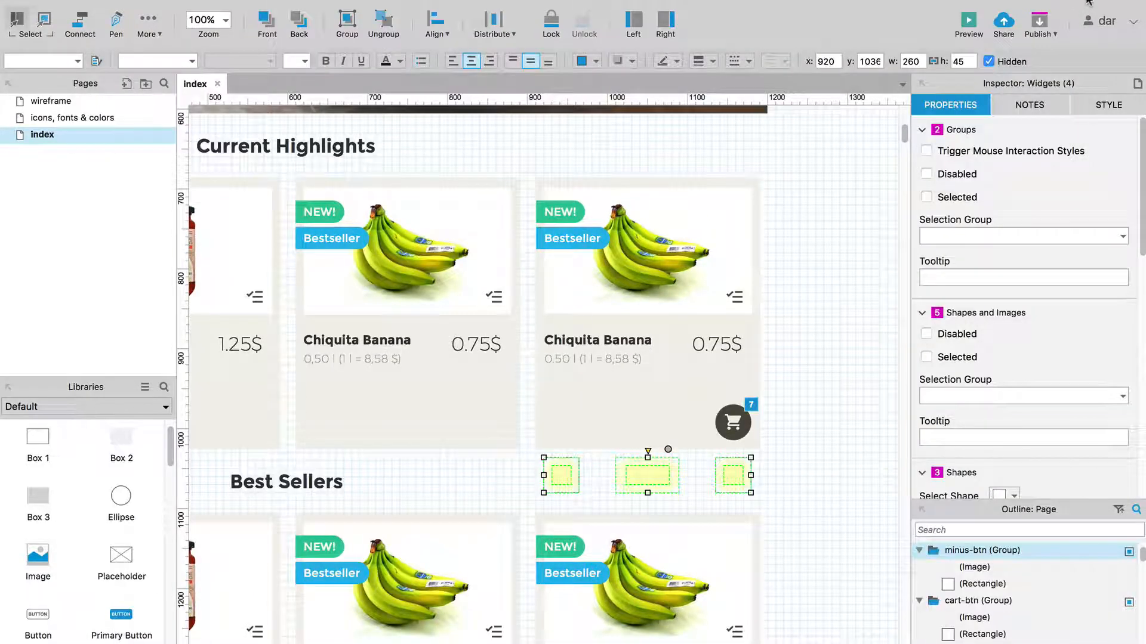
left_click(810, 414)
left_click(735, 478)
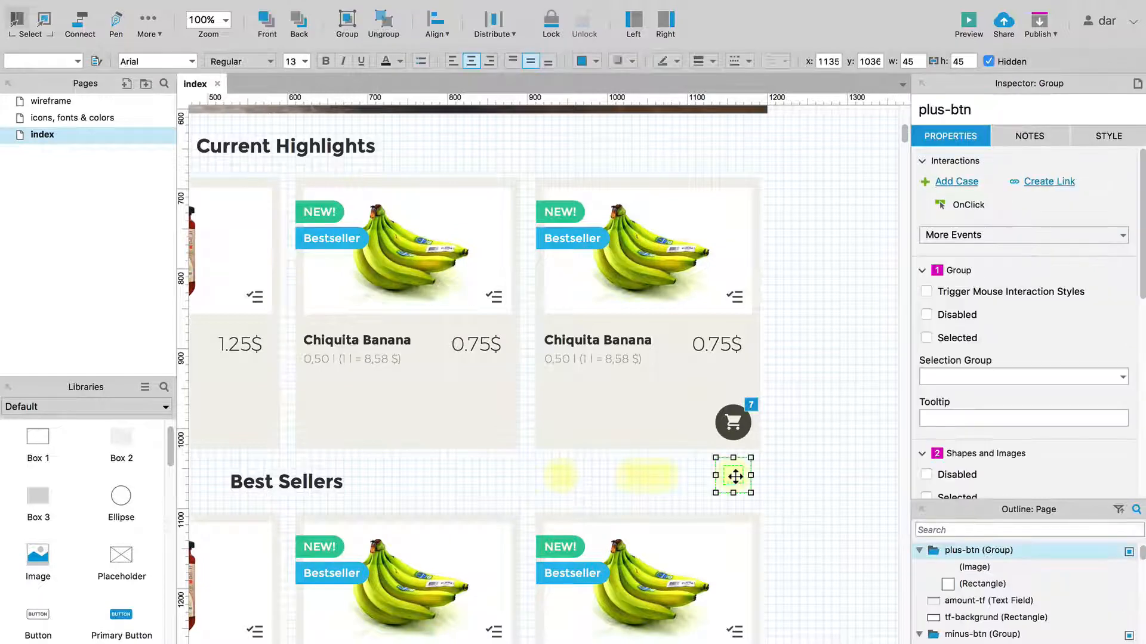
left_click(766, 486)
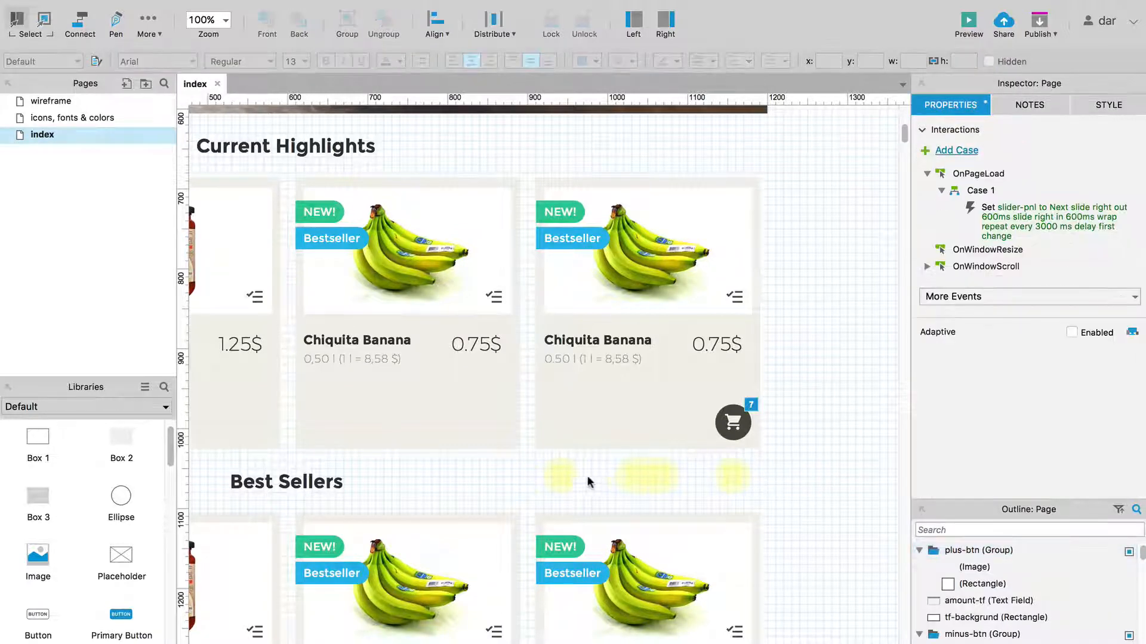
left_click(568, 472)
left_click(733, 479)
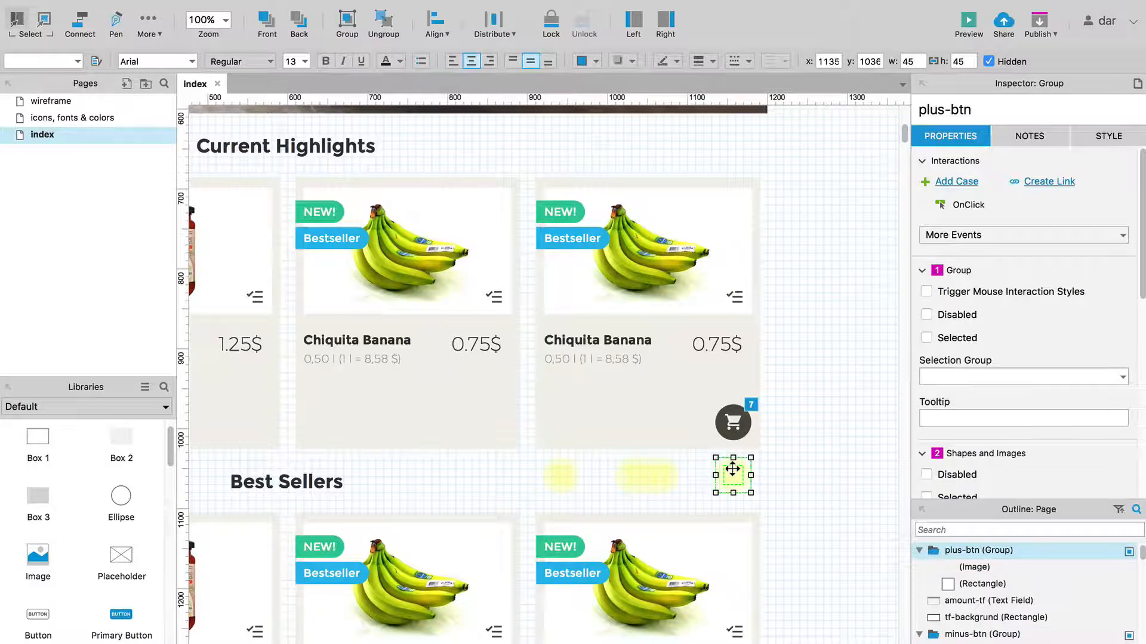
key("F5")
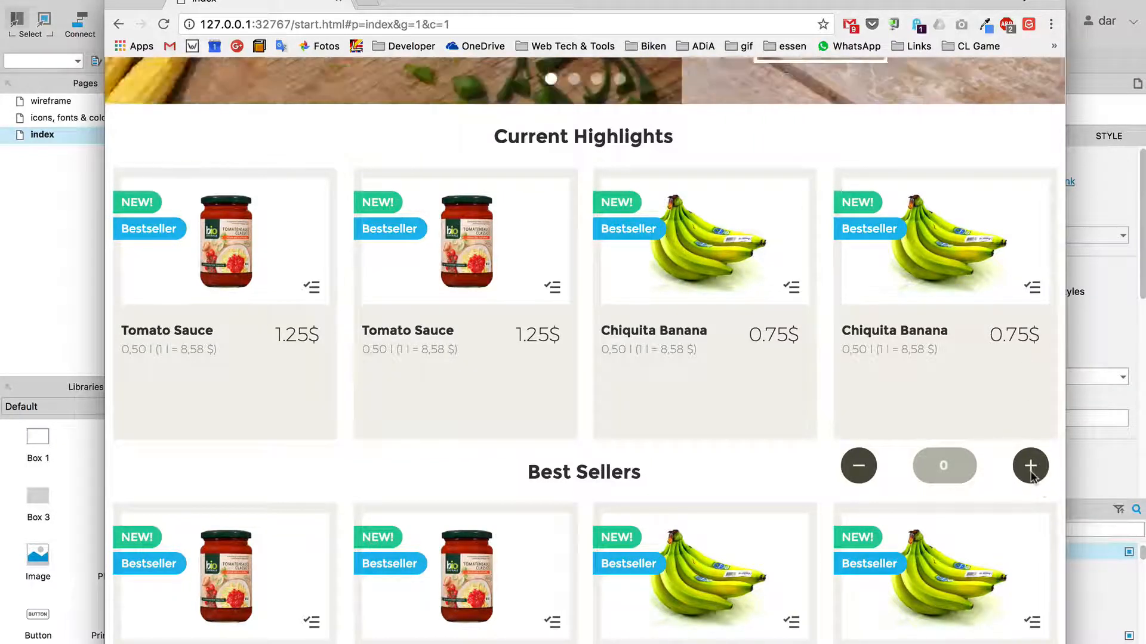
left_click(1087, 3)
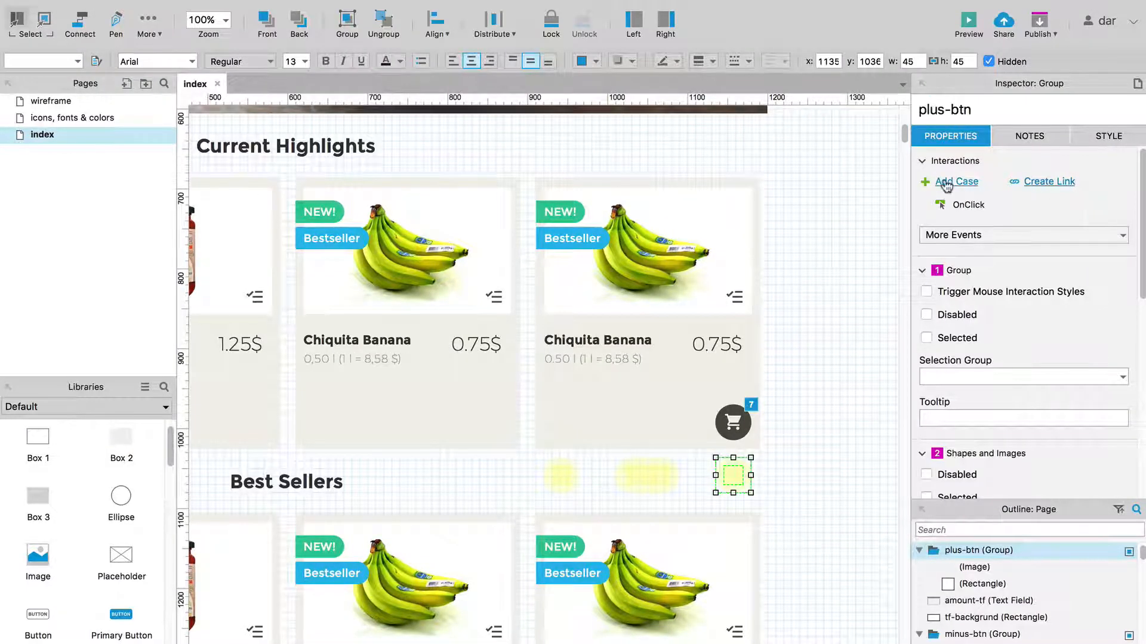
Step: Add an OnMouseEnter case to plus-btn with a Set Size action, filter the widgets by "btn", and target plus-btn and minus-btn
left_click(955, 235)
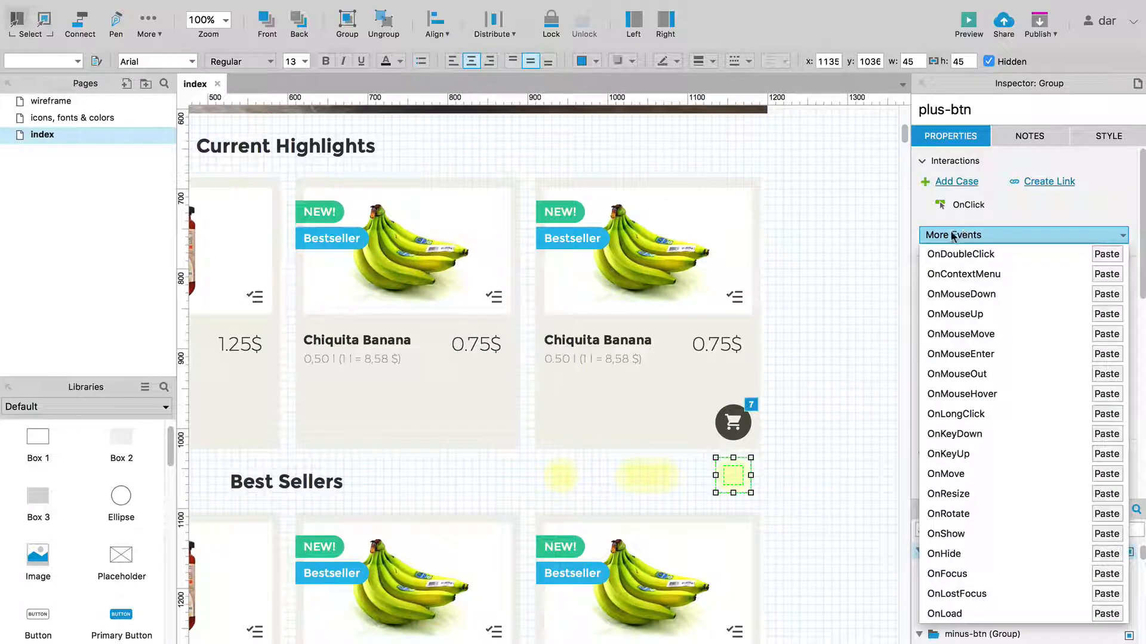
left_click(960, 355)
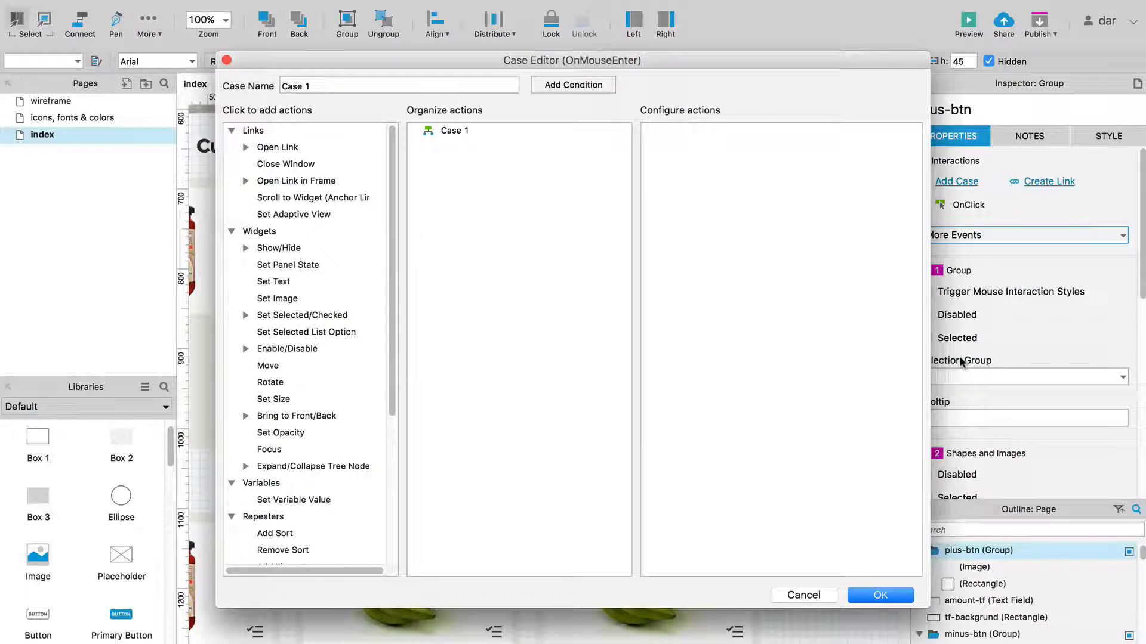
left_click(269, 399)
left_click(654, 149)
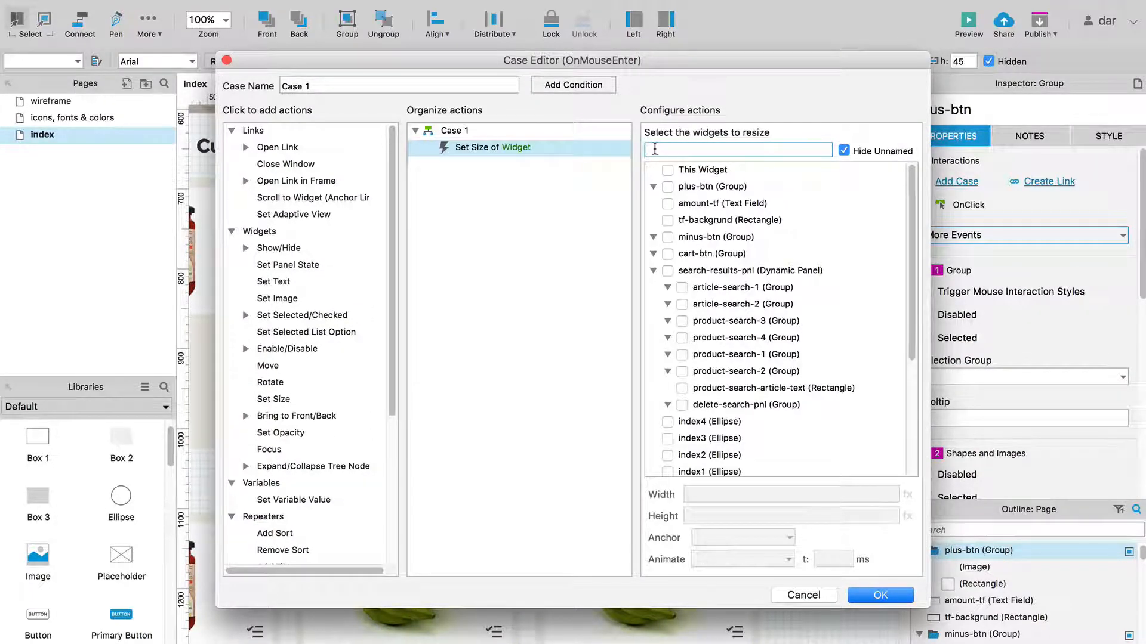
type("btn")
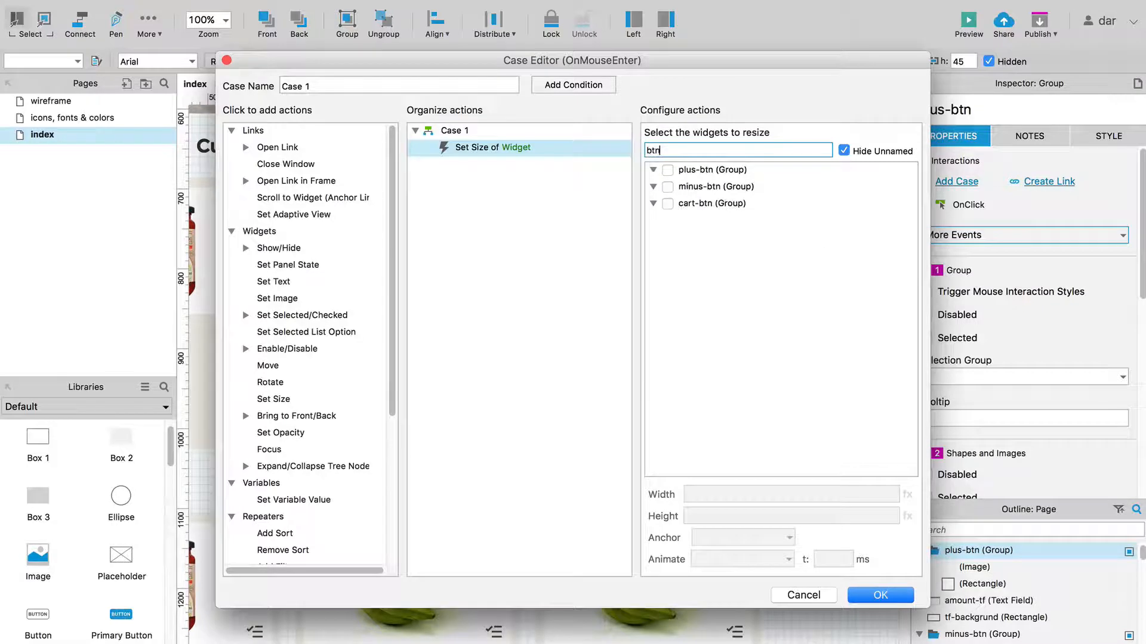
left_click(667, 170)
left_click(667, 187)
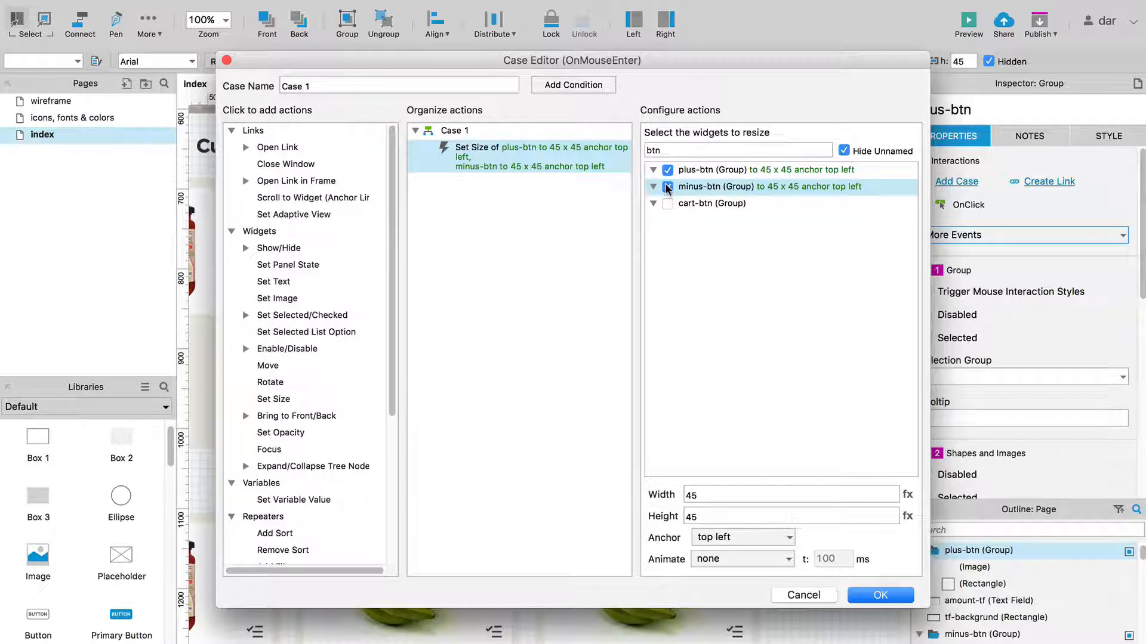
Step: Make plus-btn resize to 50 x 50 with the anchor at center and a linear 100 ms animation
left_click(691, 170)
left_click(707, 496)
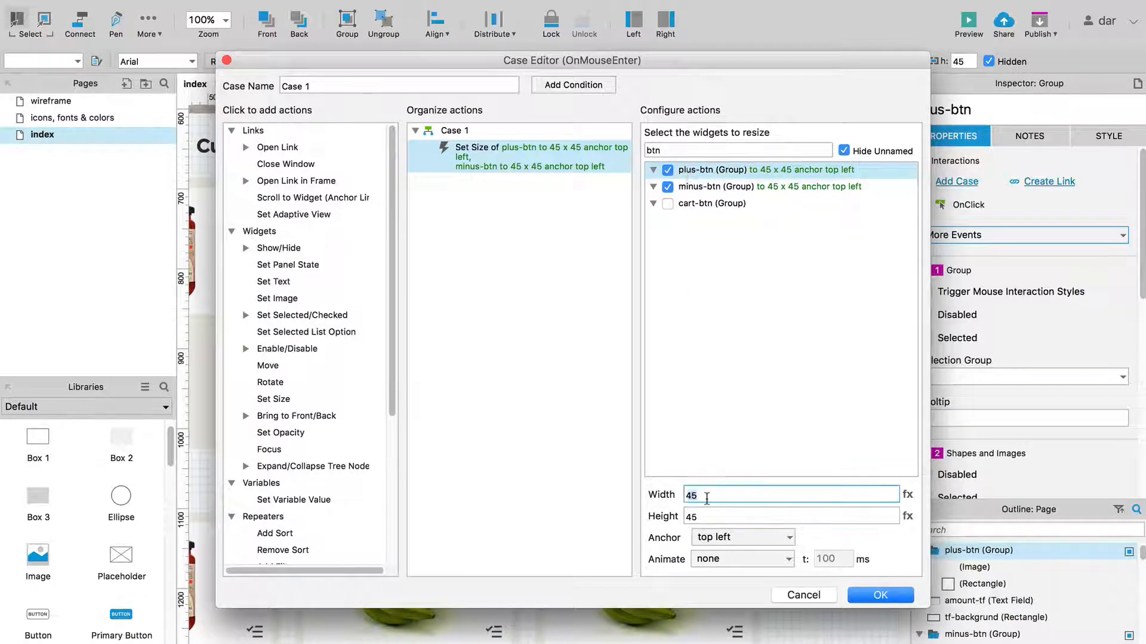
type("50")
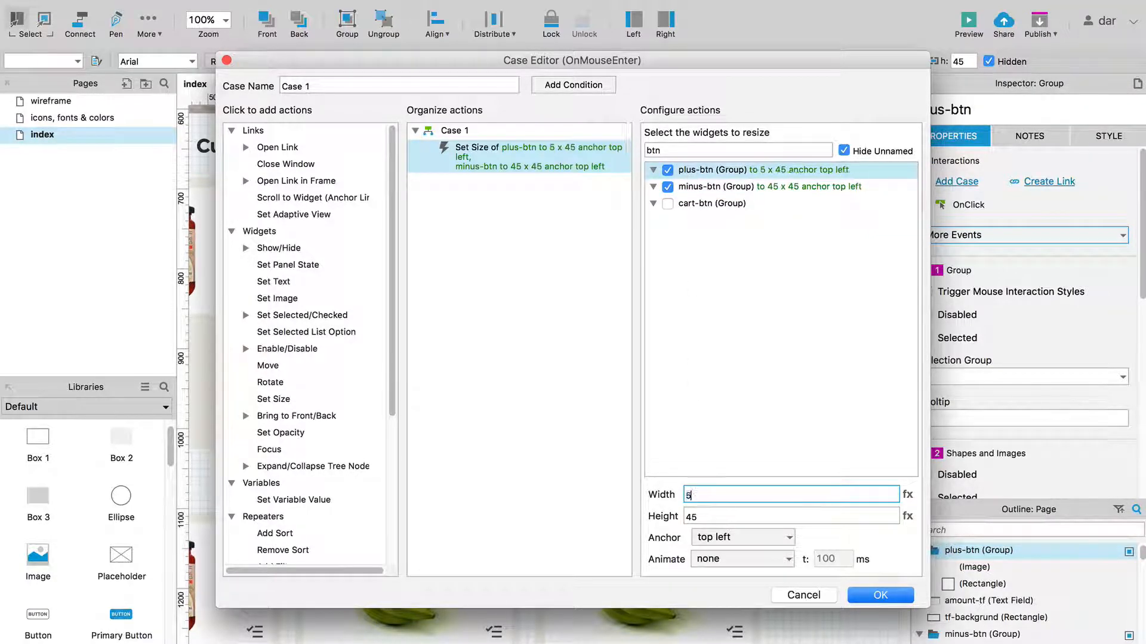
key("Tab")
type("50")
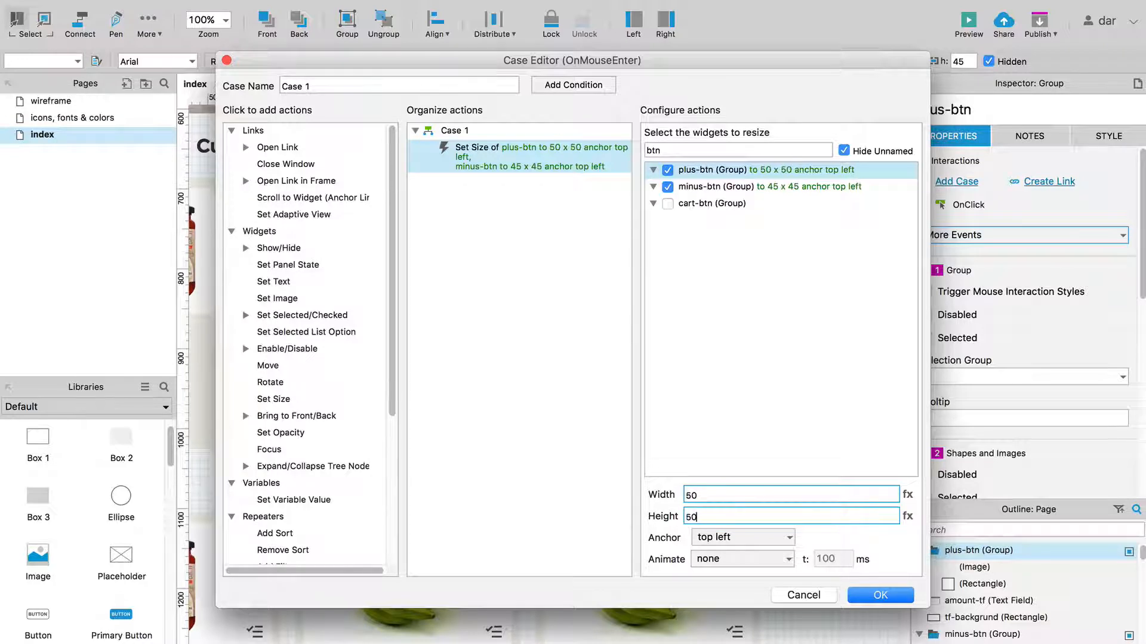
left_click(740, 538)
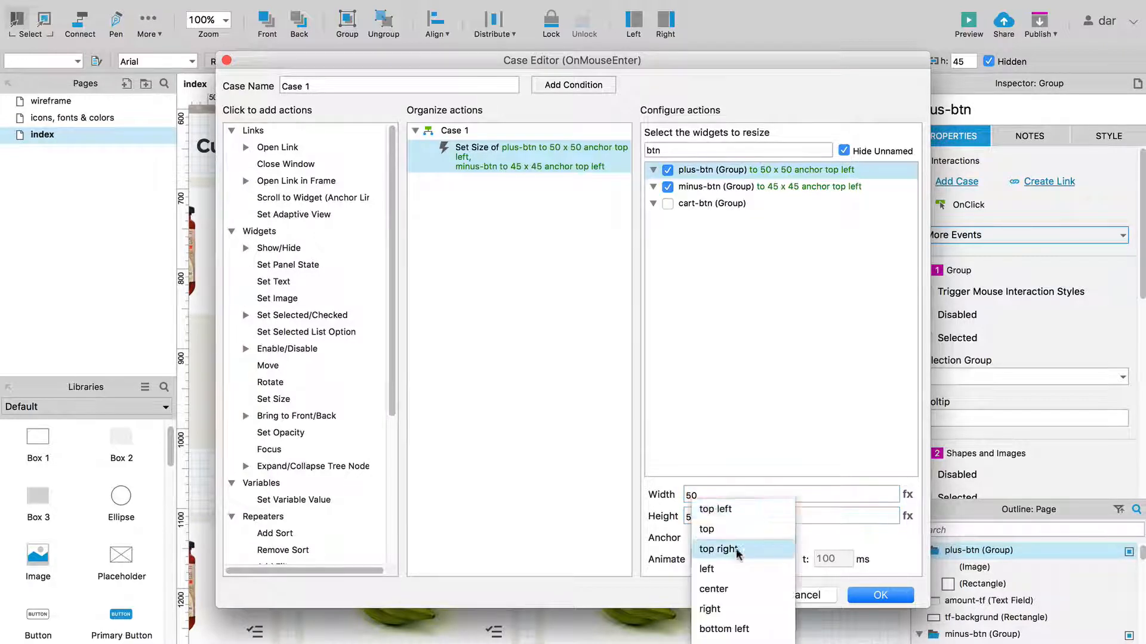
left_click(713, 589)
left_click(750, 561)
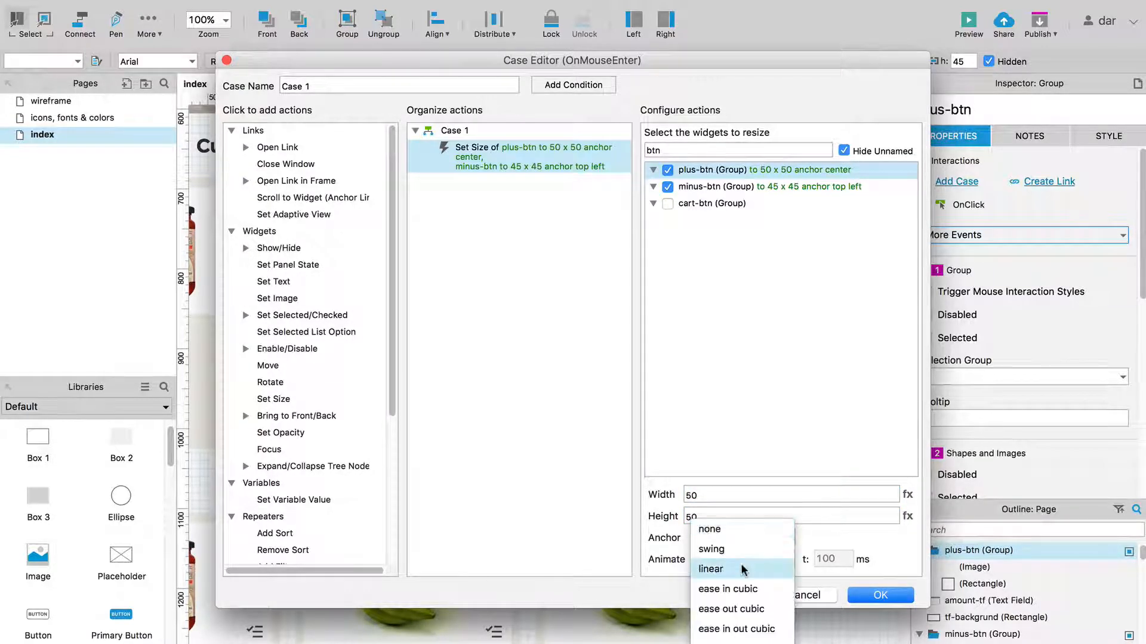
left_click(746, 568)
left_click(827, 560)
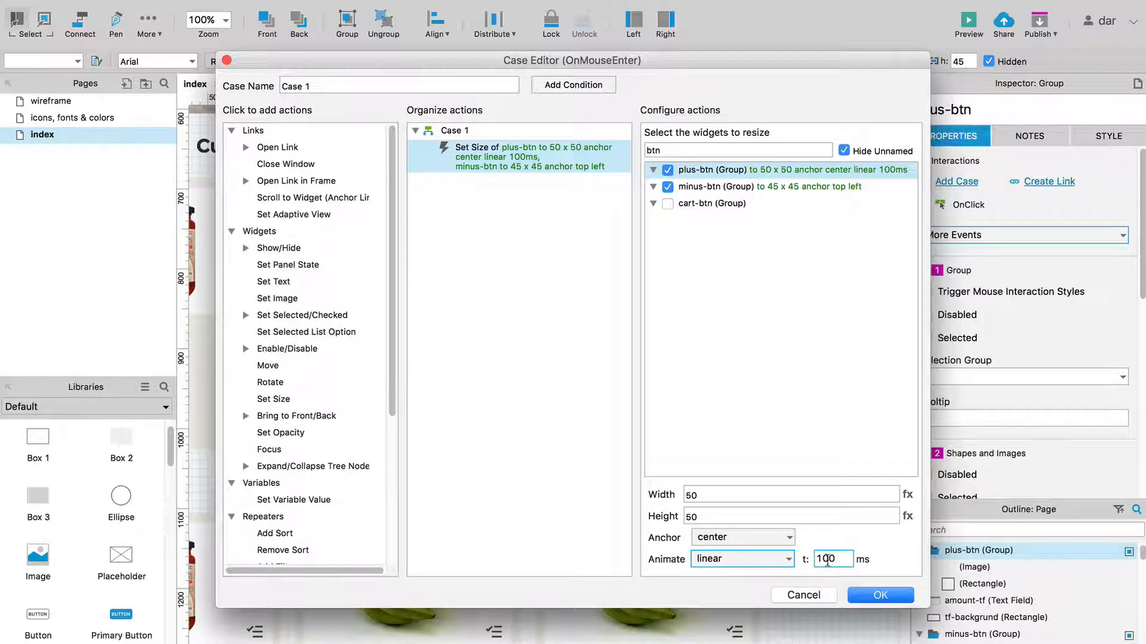
Step: Make minus-btn resize to 50 x 50 with a center anchor and linear animation as well, and confirm the OnMouseEnter case
left_click(723, 190)
left_click(700, 500)
double_click(699, 501)
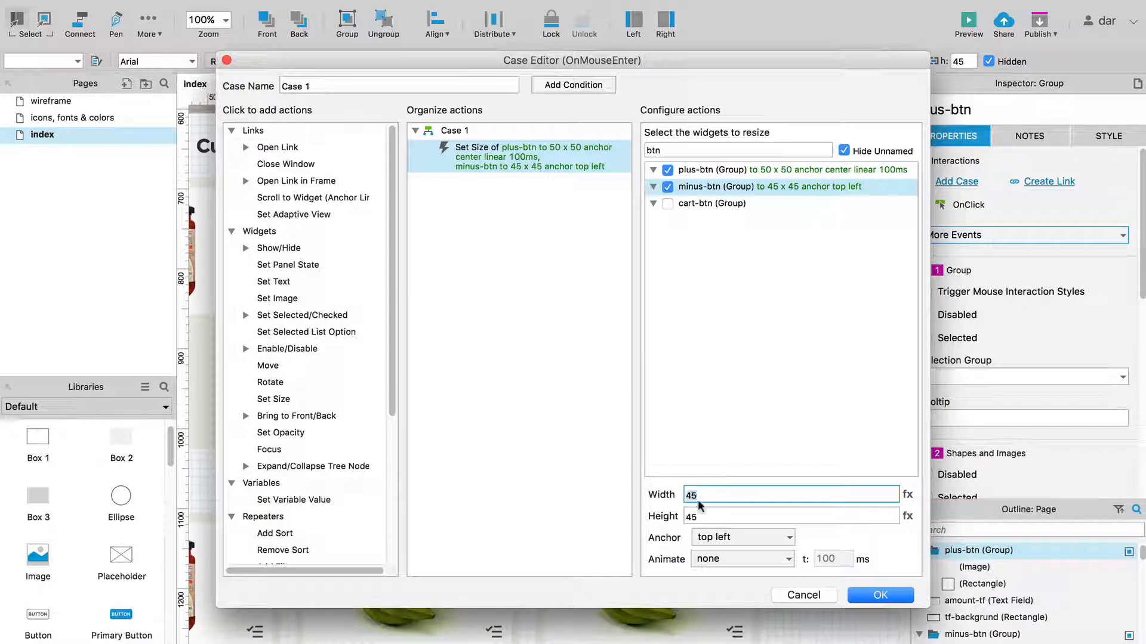
type("50")
key("Tab")
type("50")
left_click(736, 539)
left_click(742, 591)
left_click(742, 559)
left_click(743, 564)
left_click(882, 595)
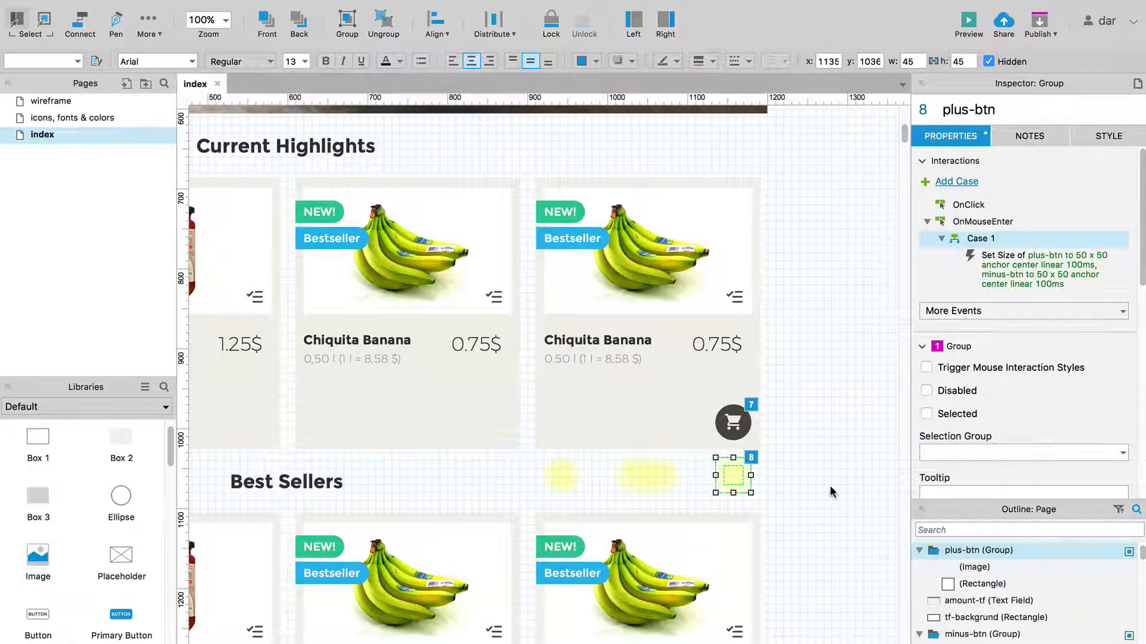
left_click(829, 485)
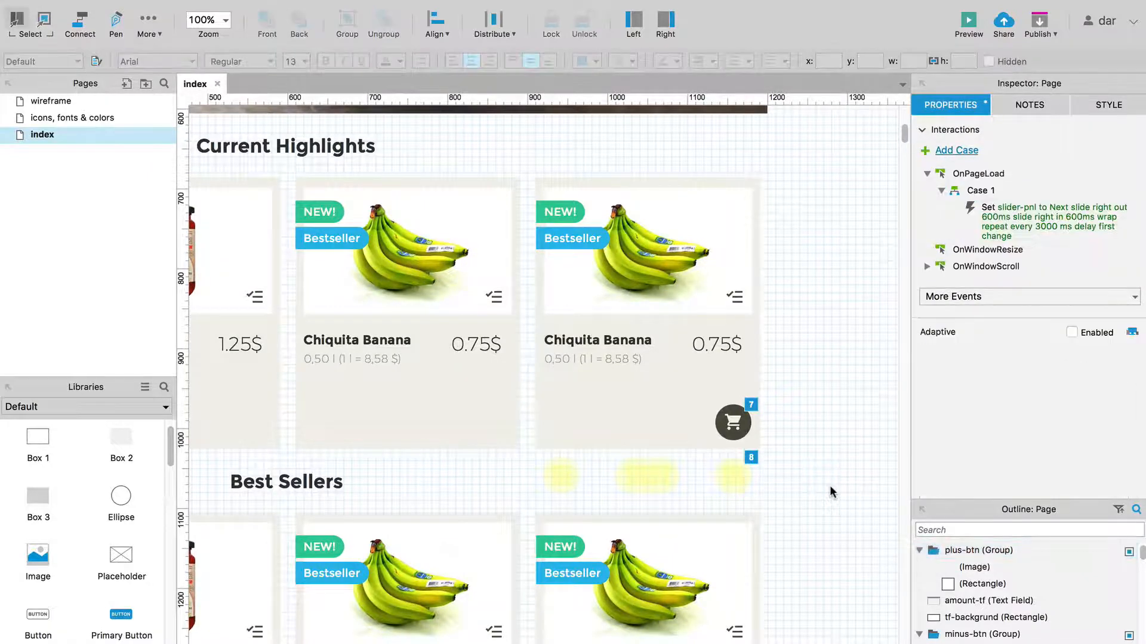
left_click(741, 480)
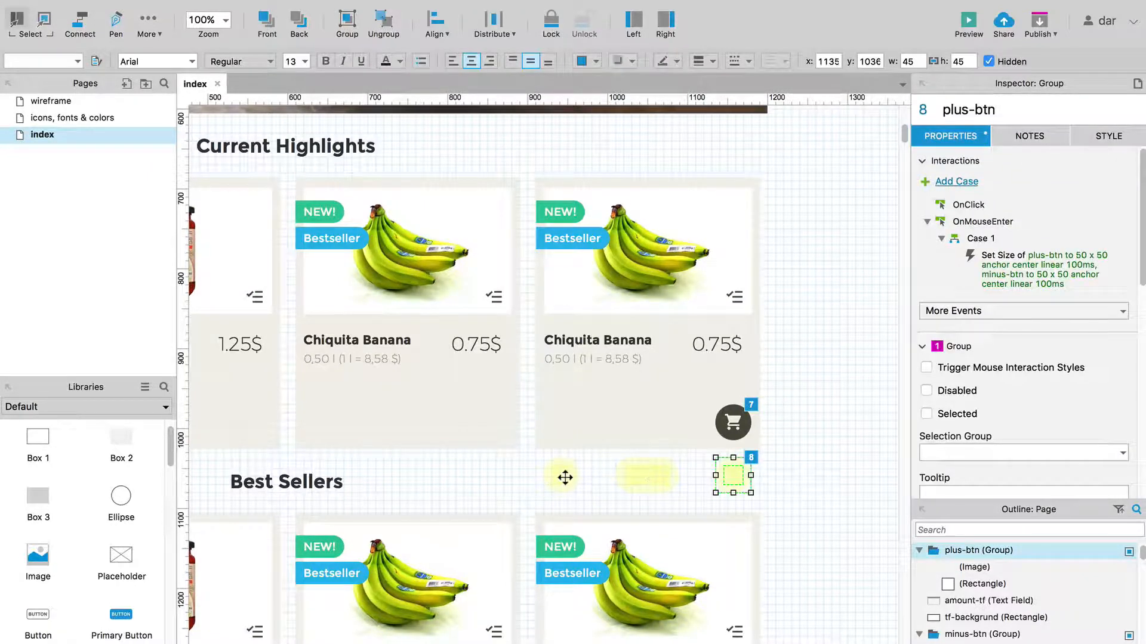
left_click(565, 477, "shift")
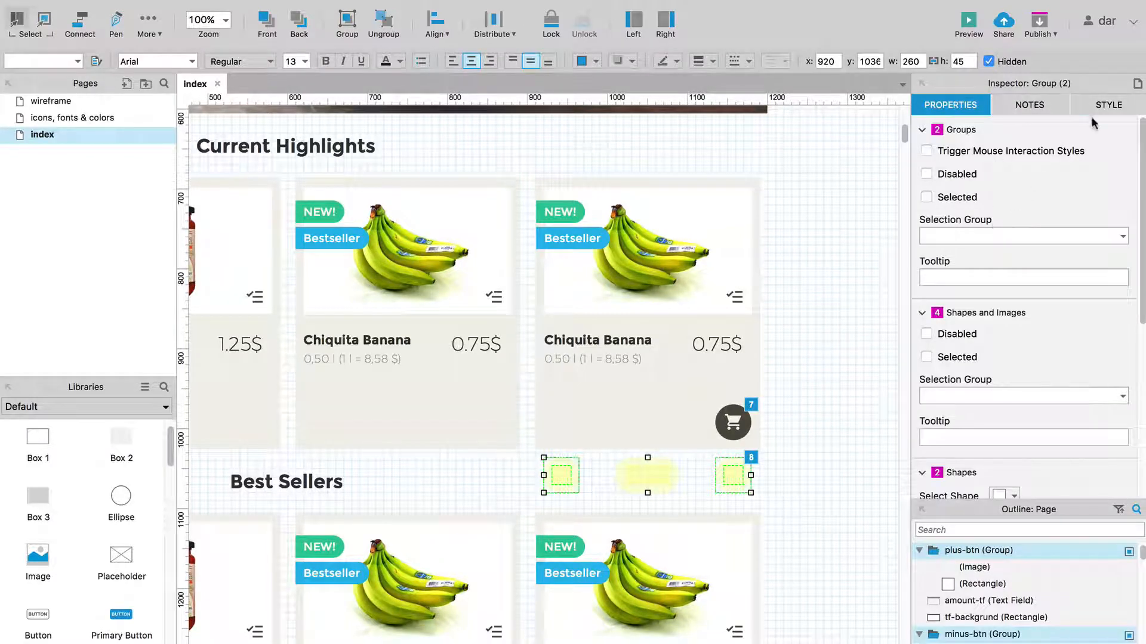
left_click(826, 397)
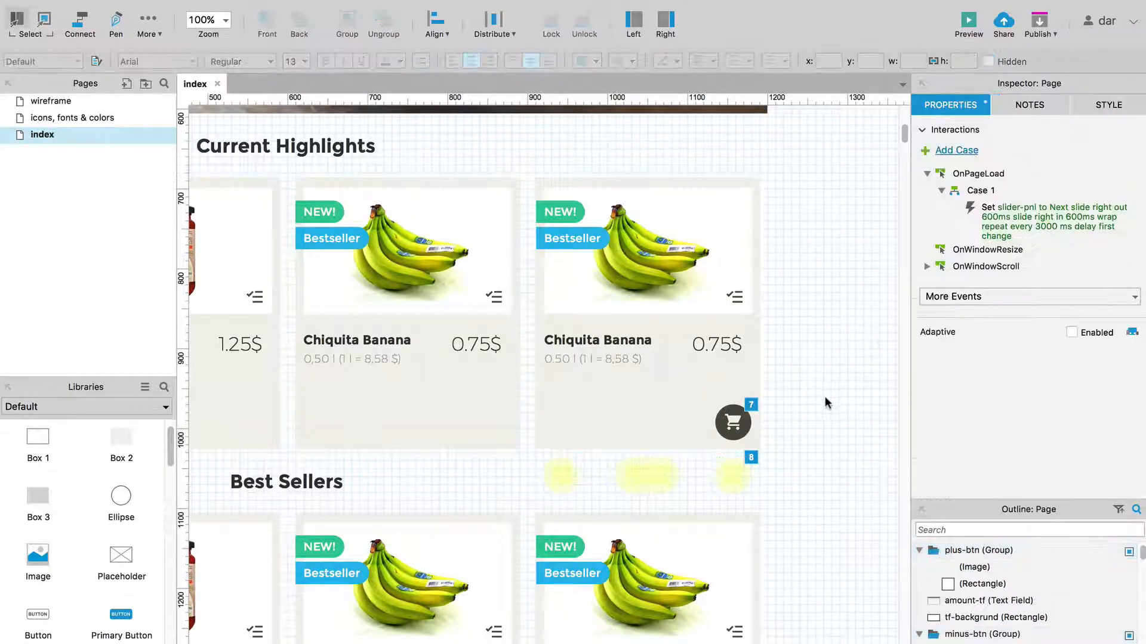
Step: Add an OnMouseOut case to plus-btn with a Set Size action and filter its widget list by "btn"
left_click(739, 478)
scroll(999, 223, "down", 2)
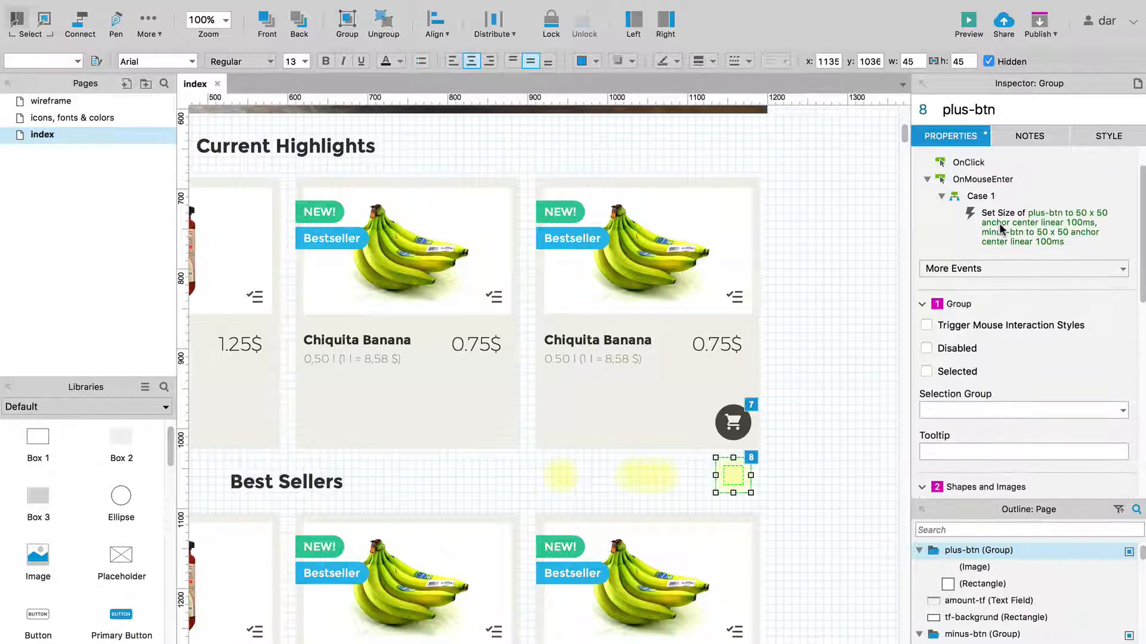
left_click(989, 268)
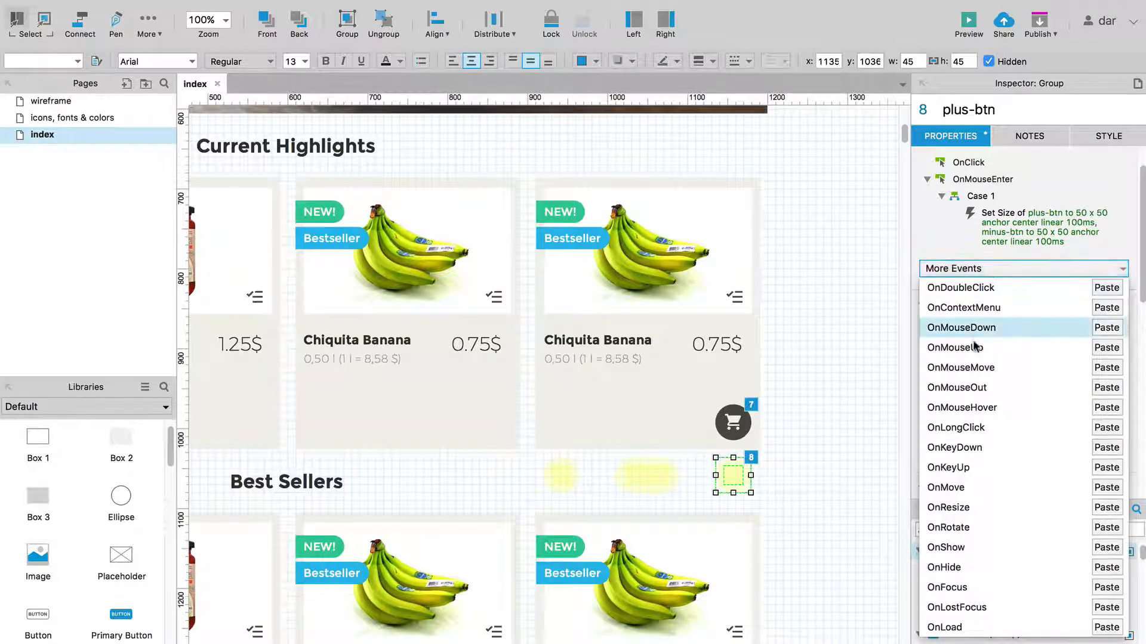
left_click(984, 391)
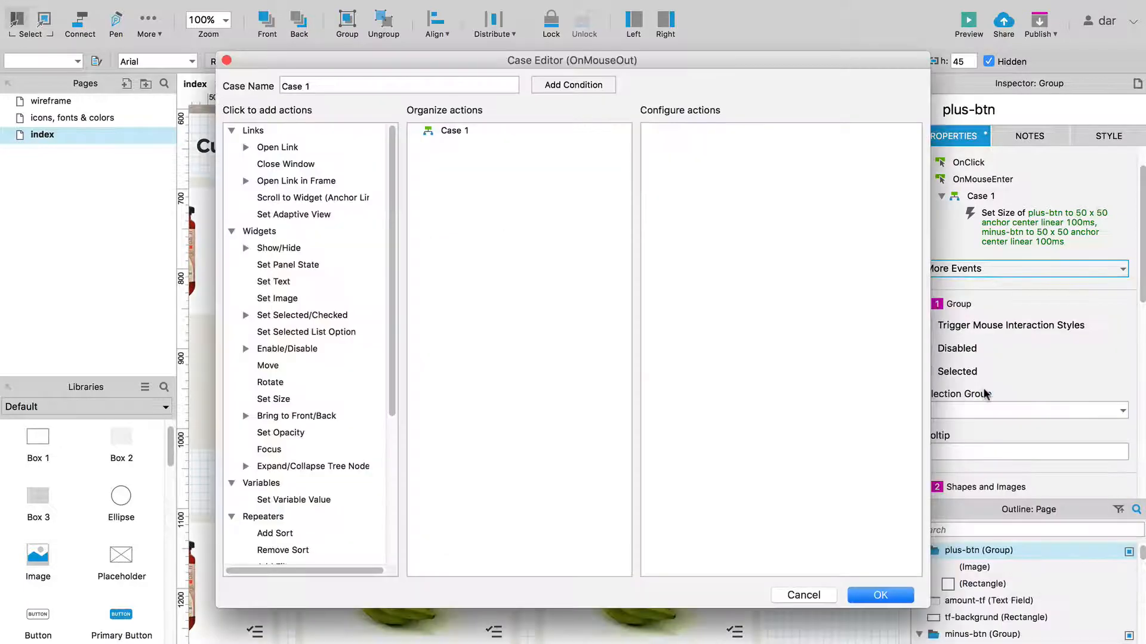
left_click(278, 400)
left_click(663, 150)
type("btn")
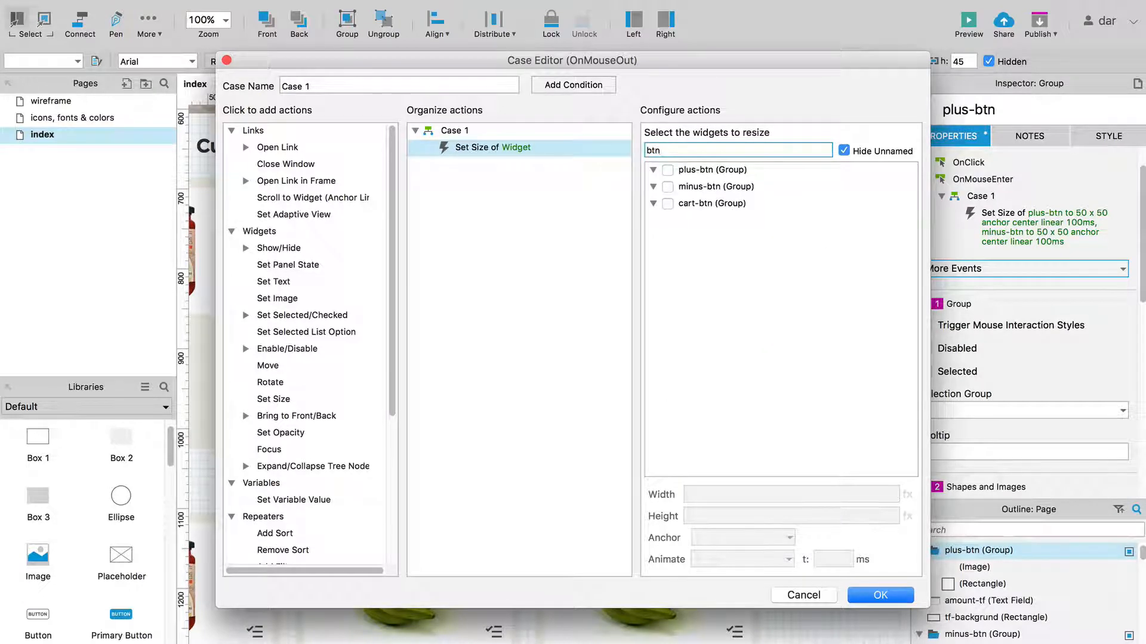
Step: Make plus-btn resize to 45 x 45 on mouse out, with a center anchor and a linear 100 ms animation
left_click(664, 169)
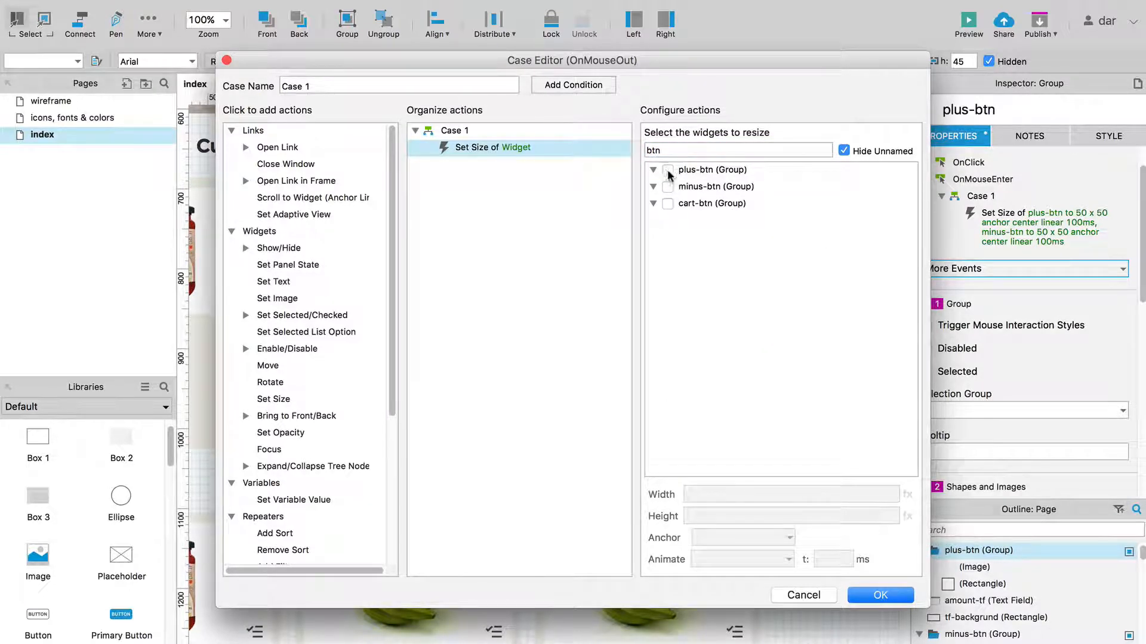
left_click(668, 170)
left_click(722, 517)
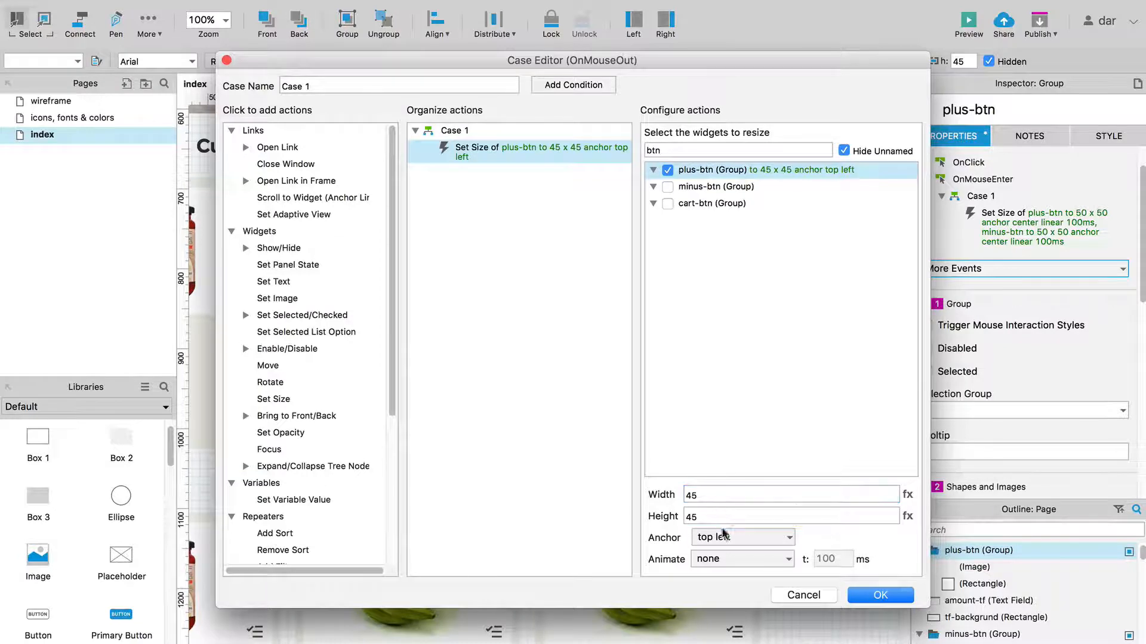
left_click(724, 536)
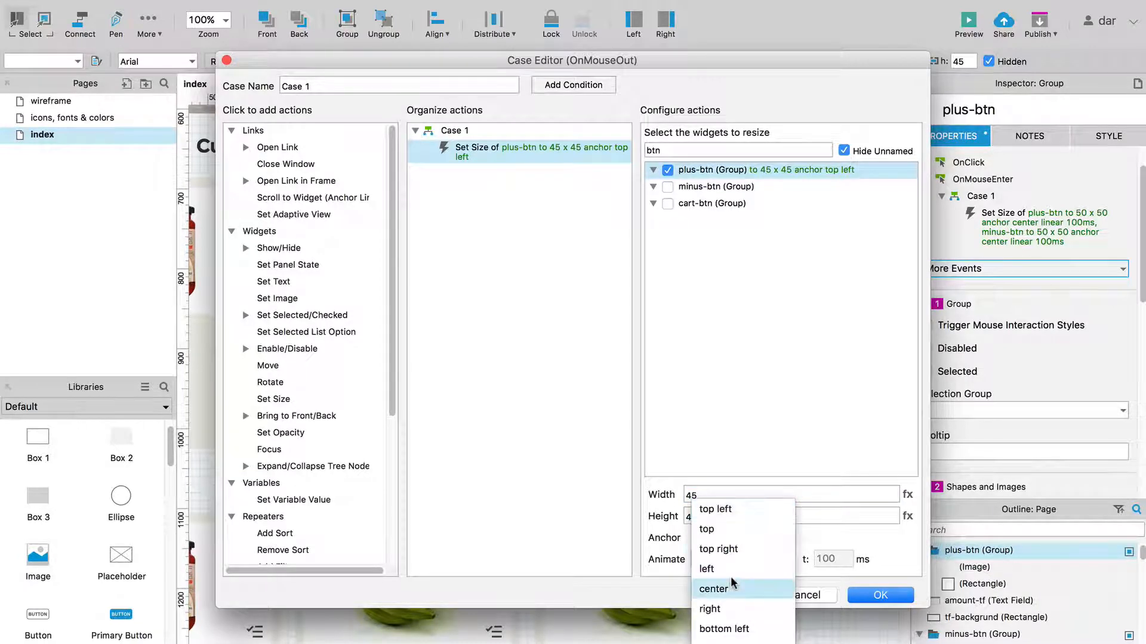
left_click(733, 585)
left_click(740, 559)
left_click(738, 568)
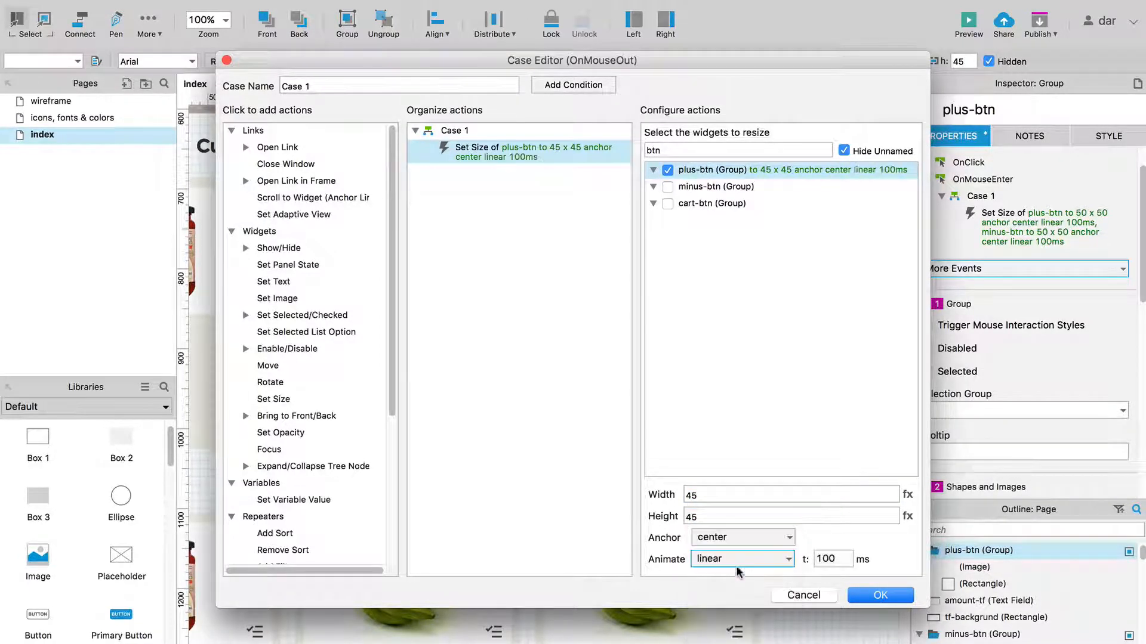
Step: Add minus-btn to the OnMouseOut resize at 45 x 45 with a center anchor and a linear 100 ms animation
left_click(668, 187)
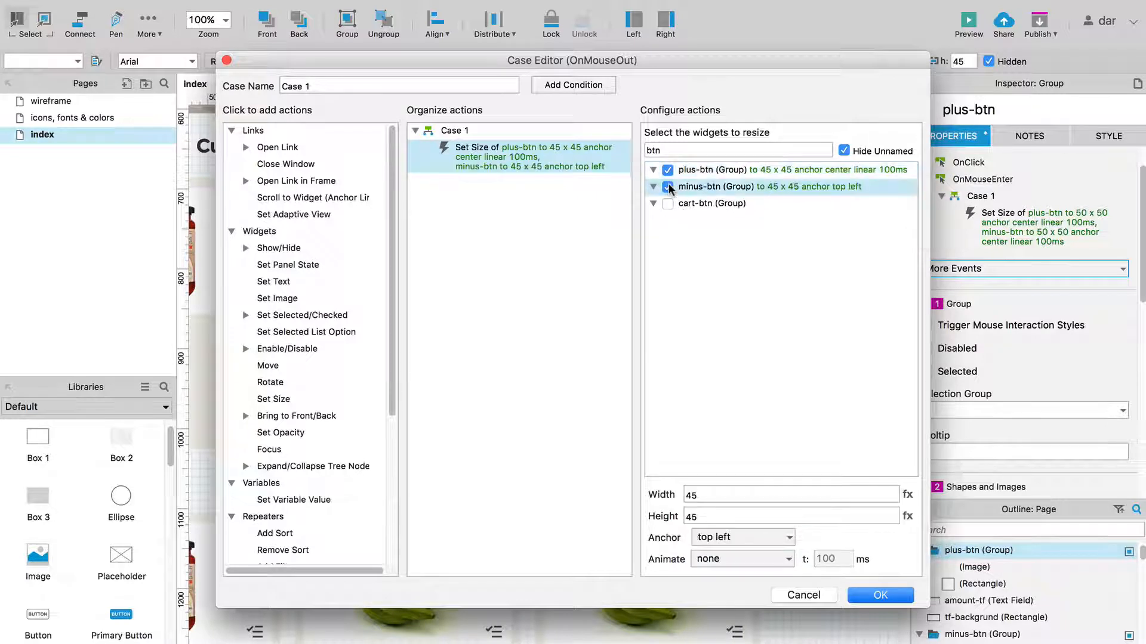
left_click(727, 495)
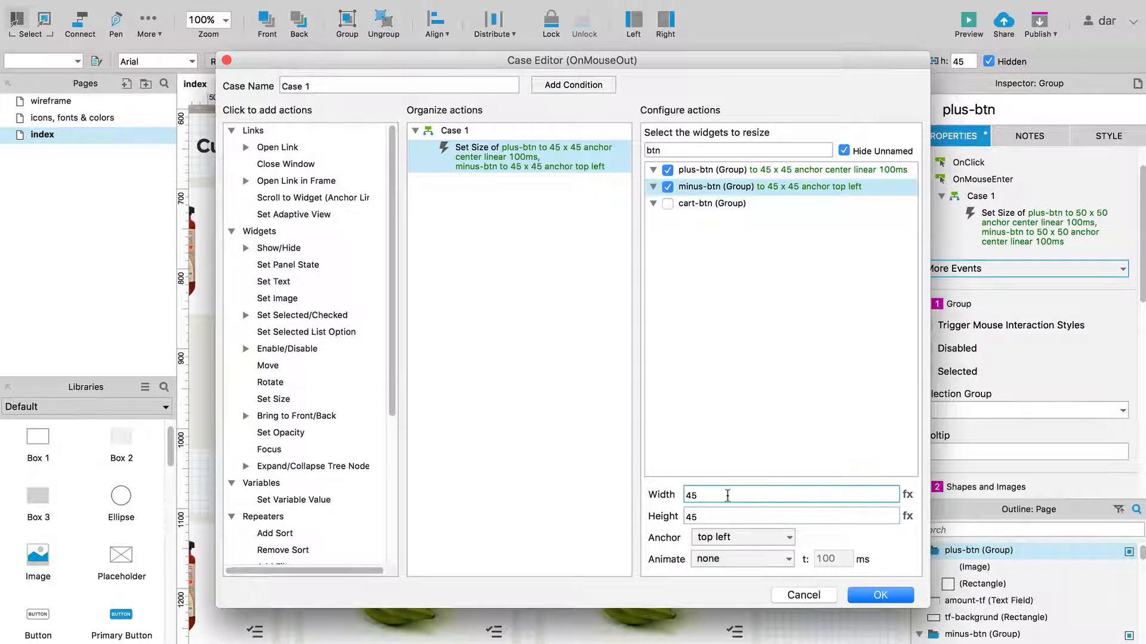
left_click(755, 537)
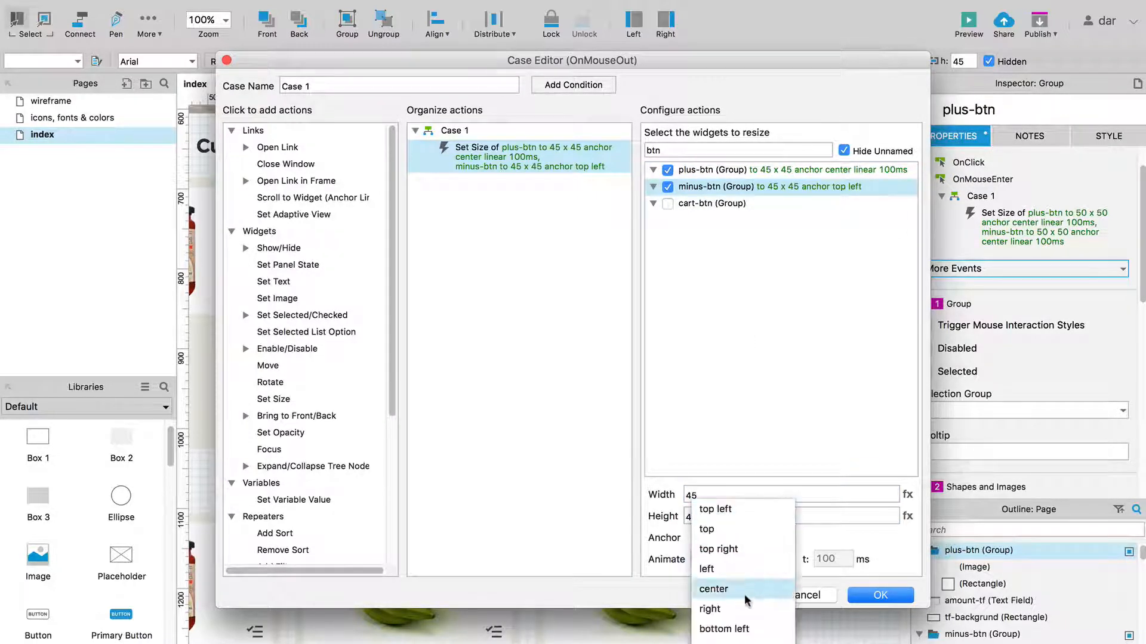
left_click(745, 594)
left_click(739, 559)
left_click(739, 567)
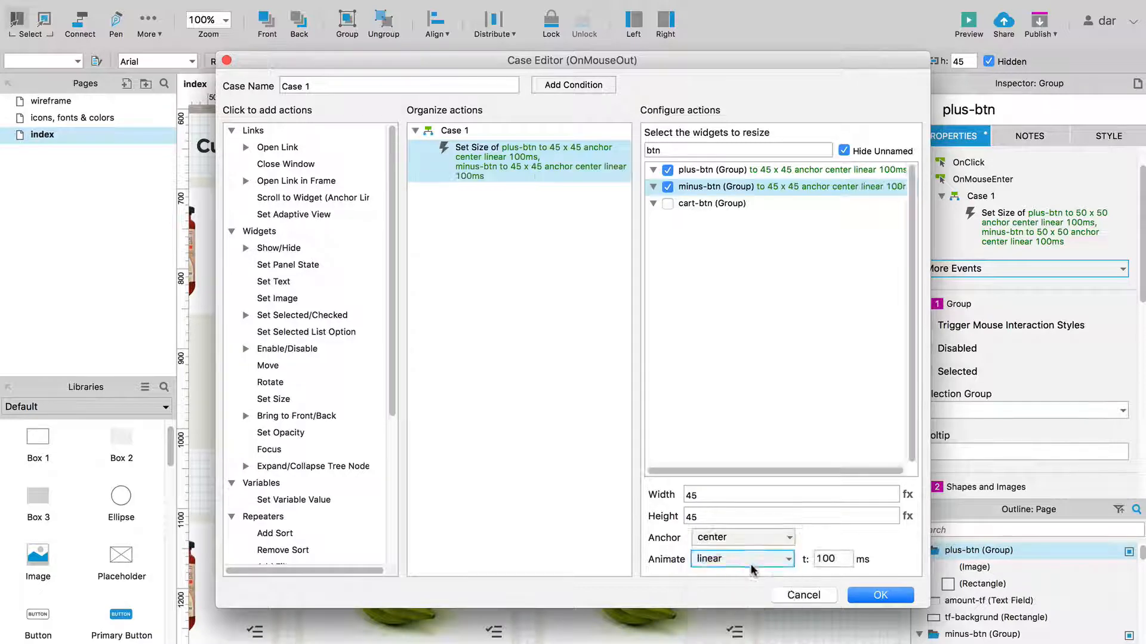
Step: Confirm the OnMouseOut case, switch to Chrome, and reload the prototype to test the cart button on the last Chiquita Banana under Current Highlights
left_click(870, 594)
left_click(805, 404)
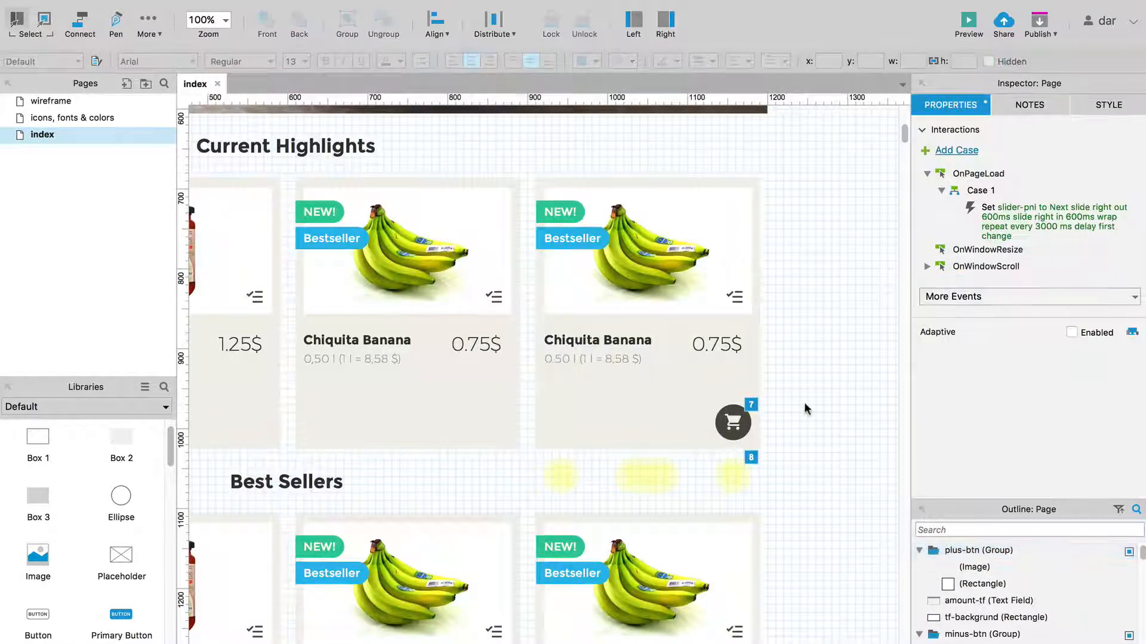
key("super+Tab")
key("super+r")
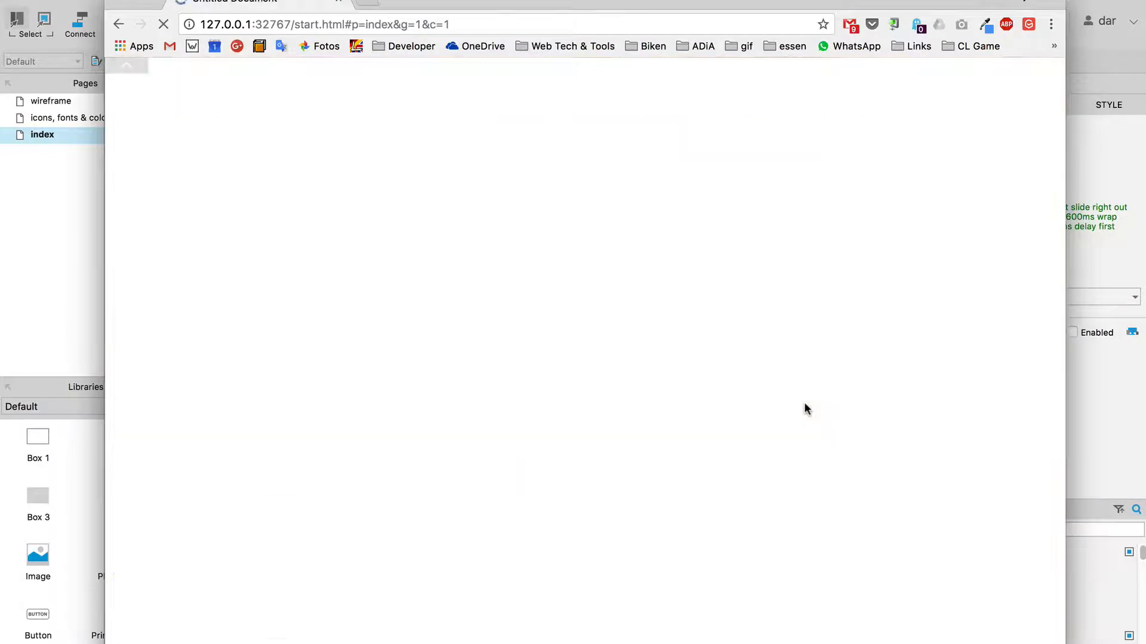
scroll(806, 410, "down", 8)
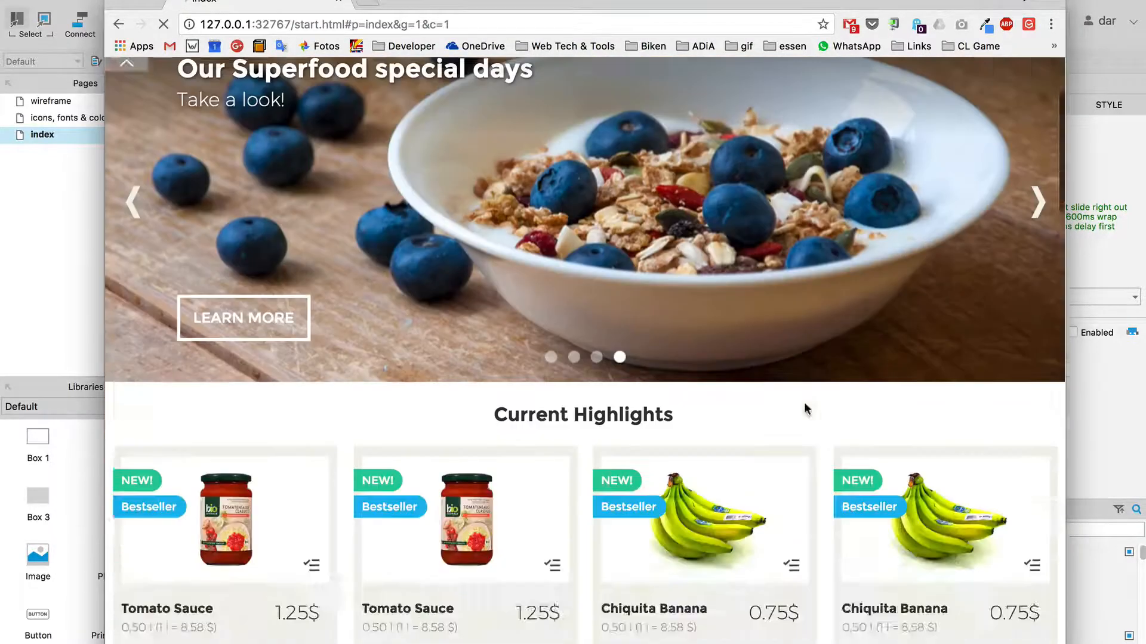
left_click(1024, 342)
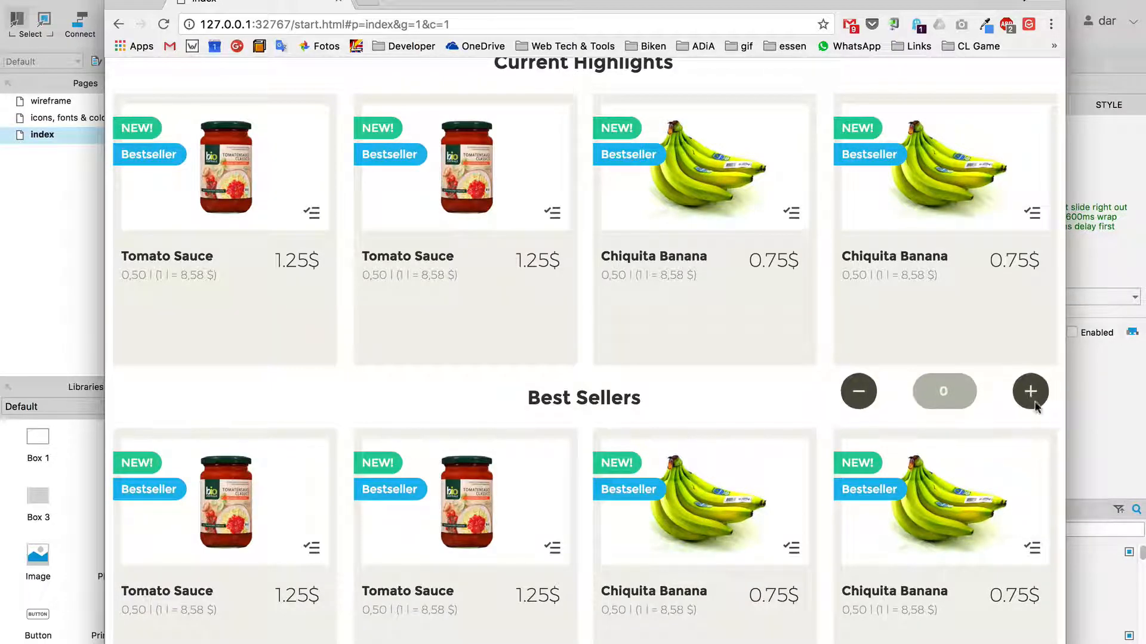
Step: Return to Axure RP and remove minus-btn from the Set Size action in plus-btn's OnMouseEnter case
left_click(1077, 3)
left_click(739, 476)
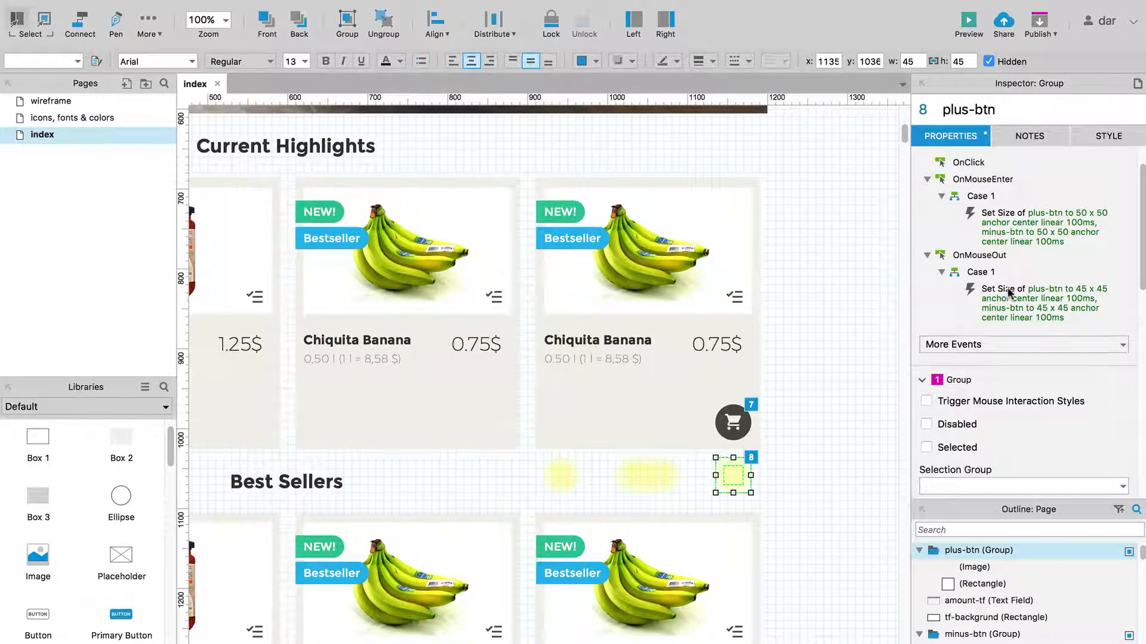
left_click(1004, 233)
double_click(1003, 231)
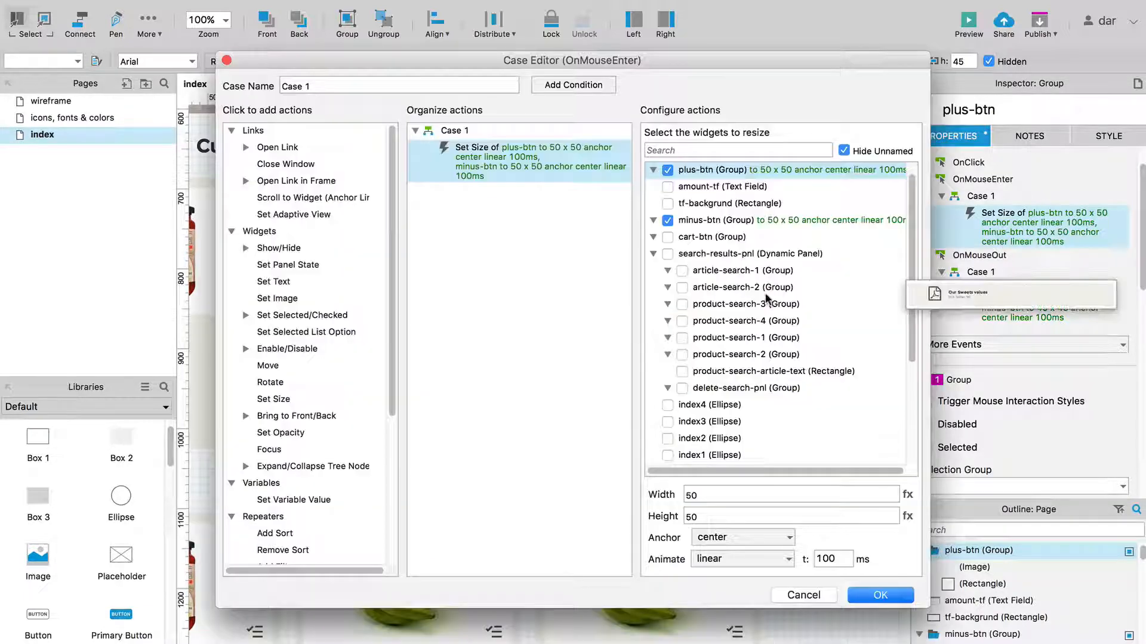
left_click(668, 220)
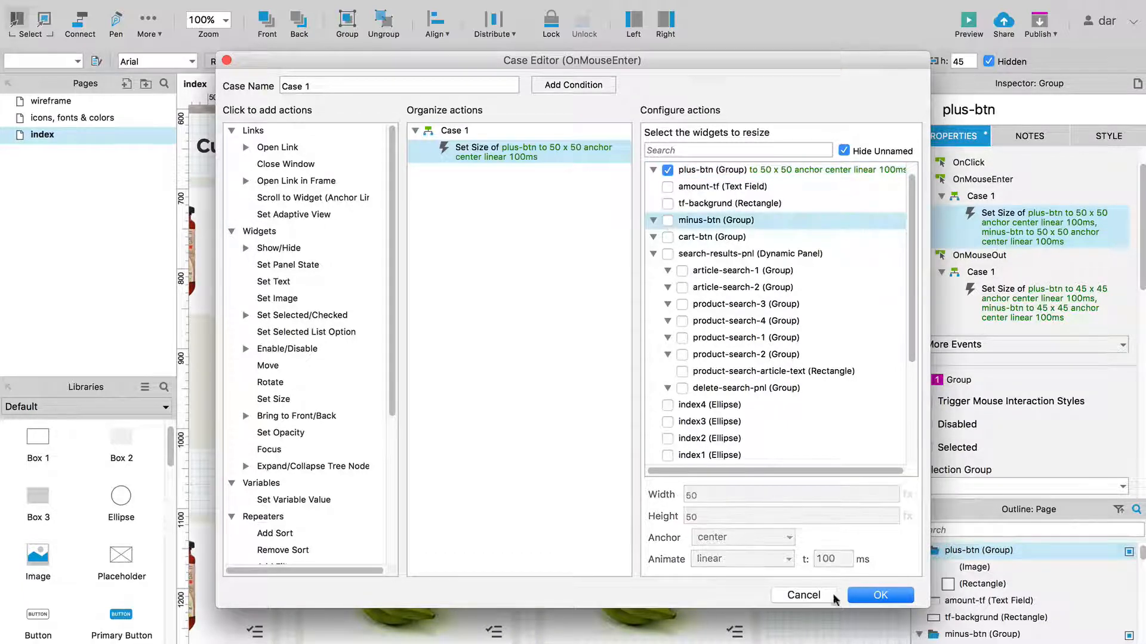
left_click(871, 596)
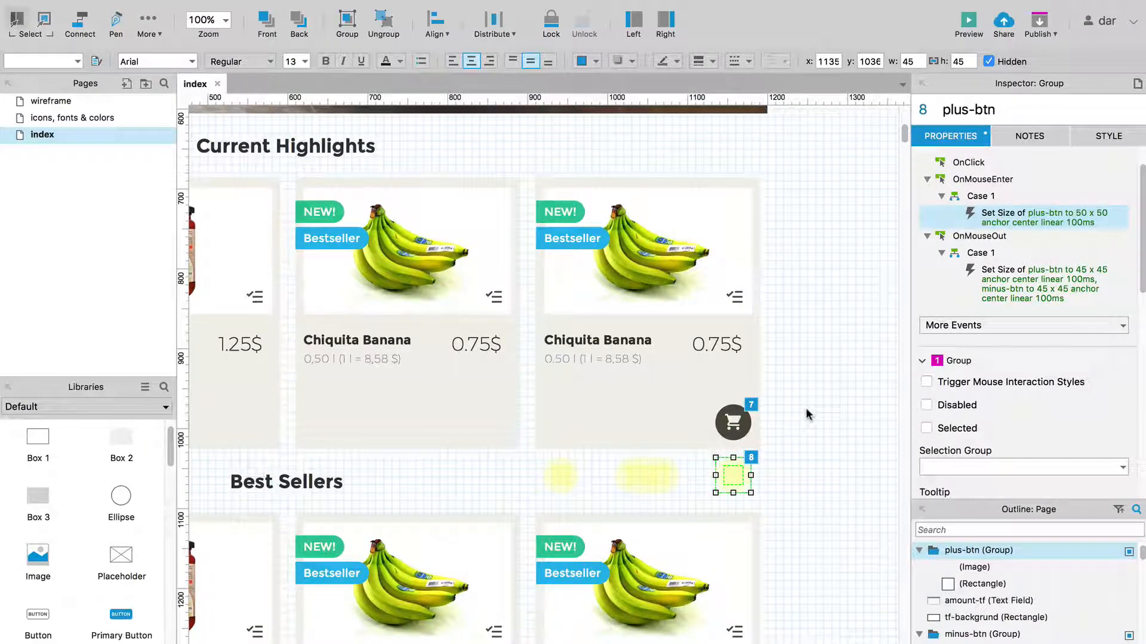
Step: Remove minus-btn from the Set Size action in plus-btn's OnMouseOut case
left_click(991, 276)
double_click(991, 275)
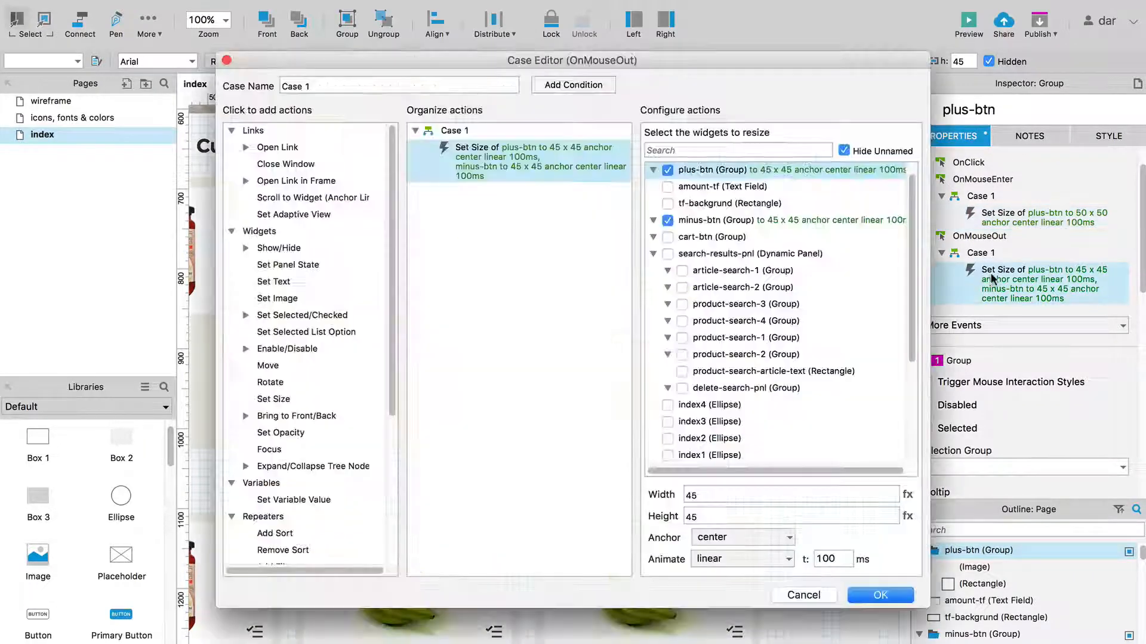
left_click(667, 220)
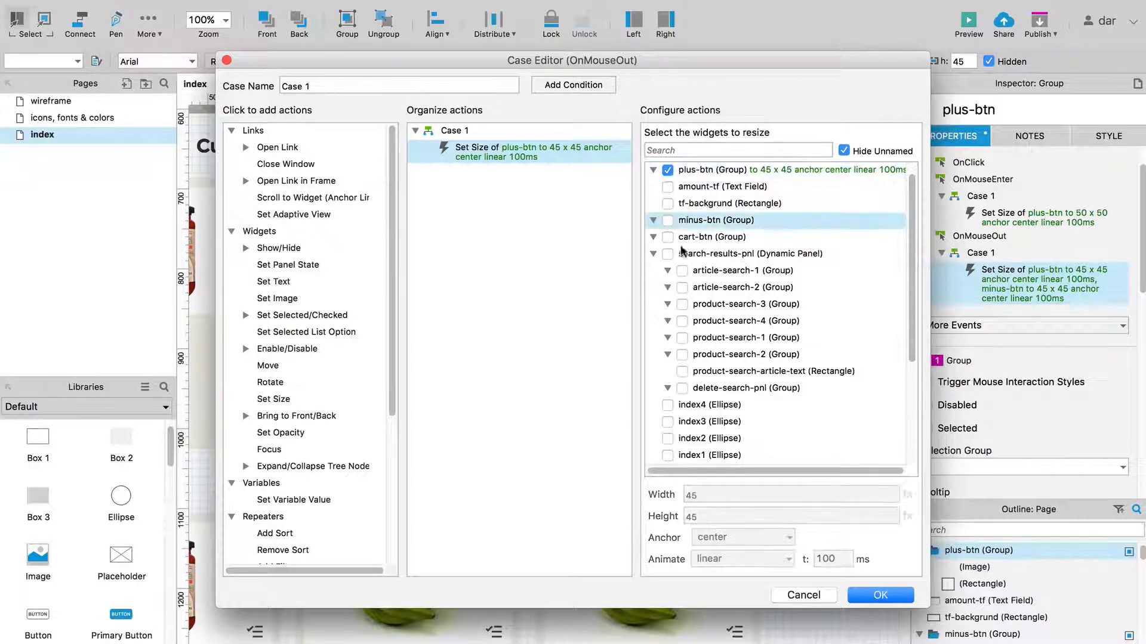
left_click(880, 595)
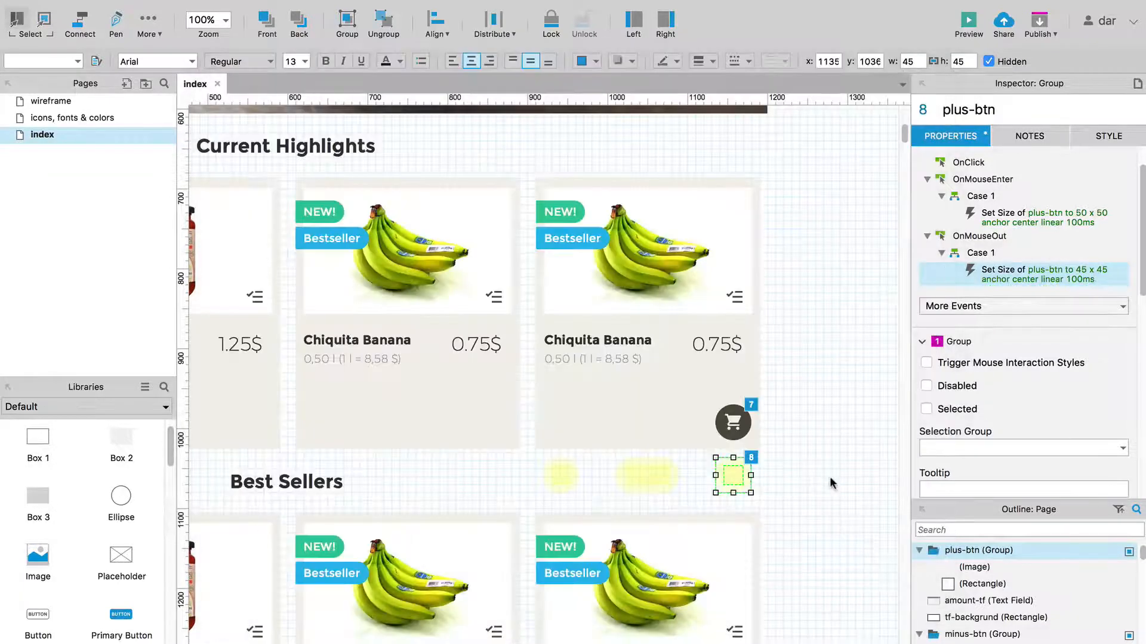
left_click(829, 476)
left_click(564, 469)
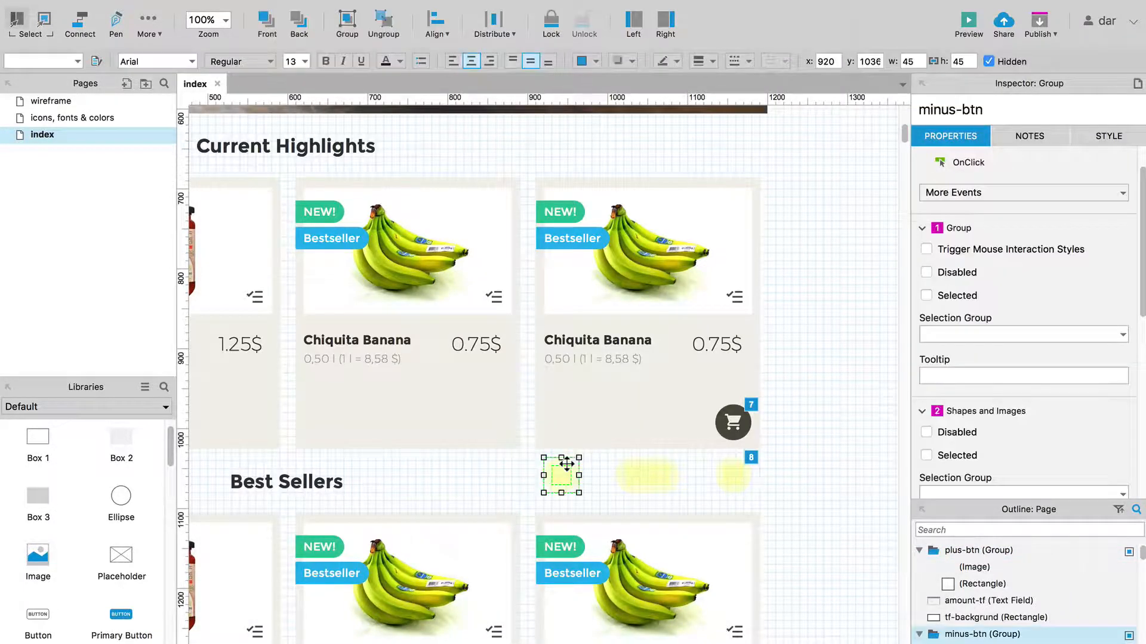
left_click(990, 193)
left_click(834, 253)
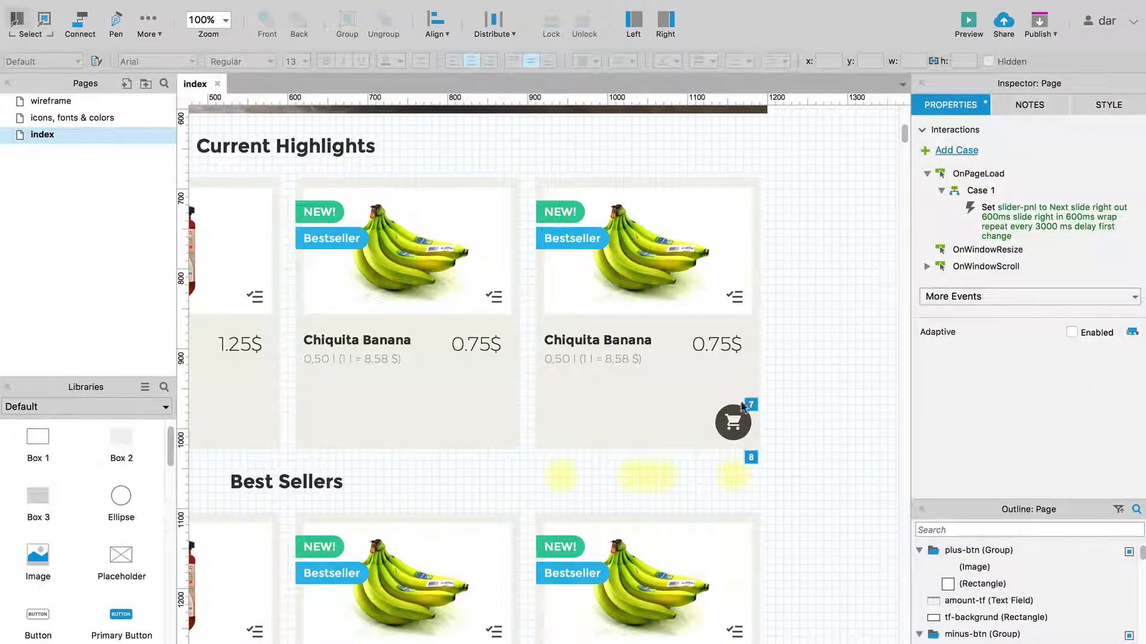
Step: Copy the OnMouseEnter and OnMouseOut events from plus-btn and paste them onto minus-btn
left_click(739, 461)
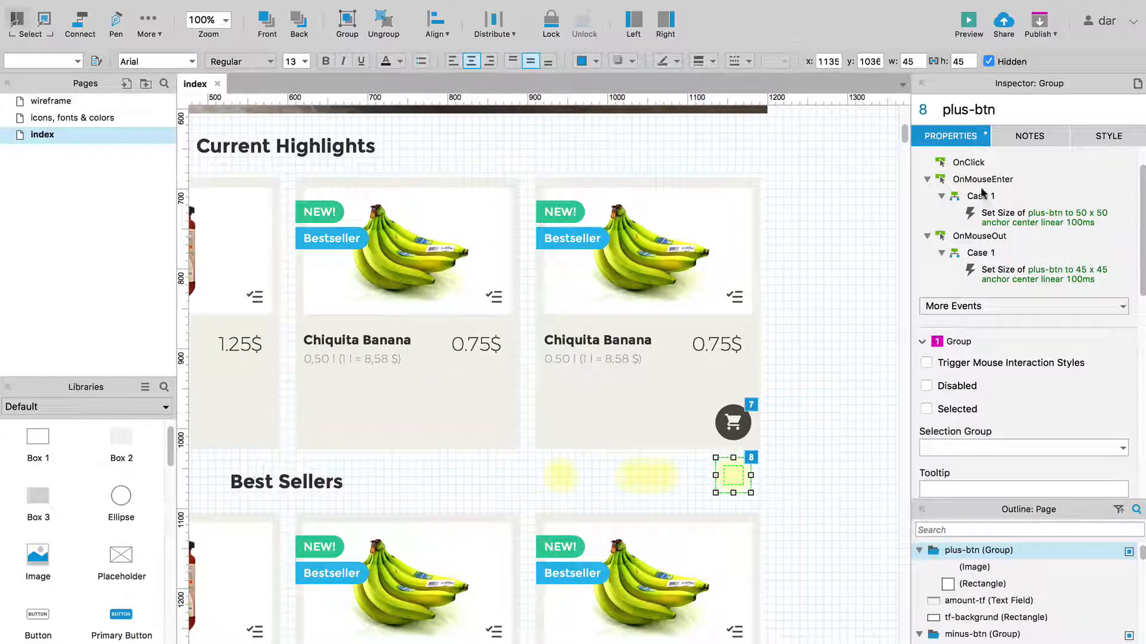
left_click(979, 182)
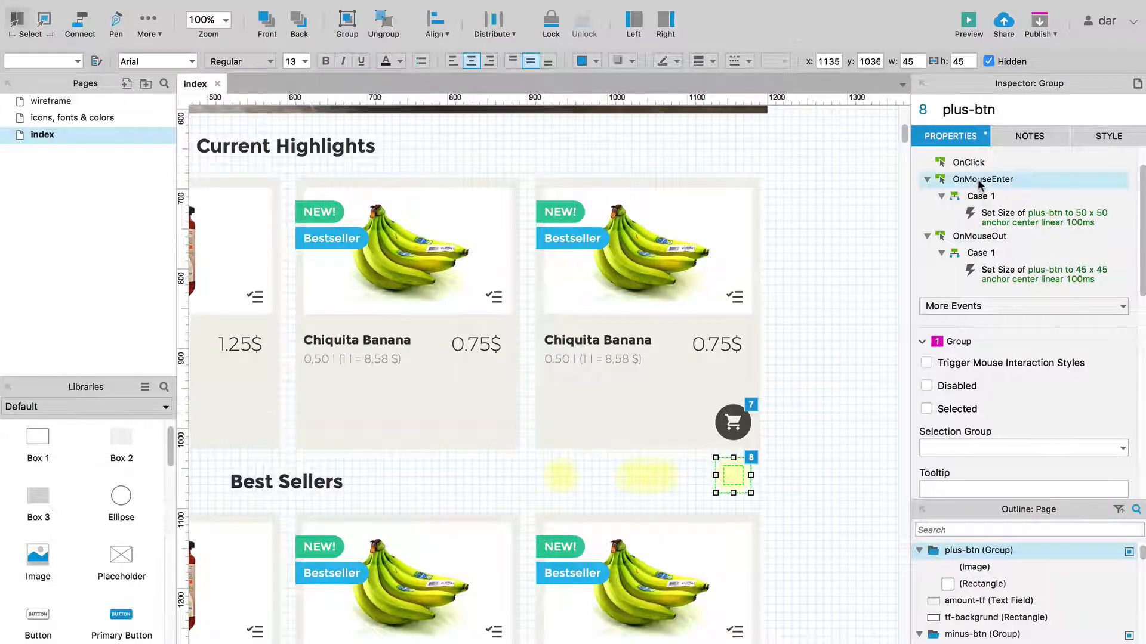
left_click(974, 237)
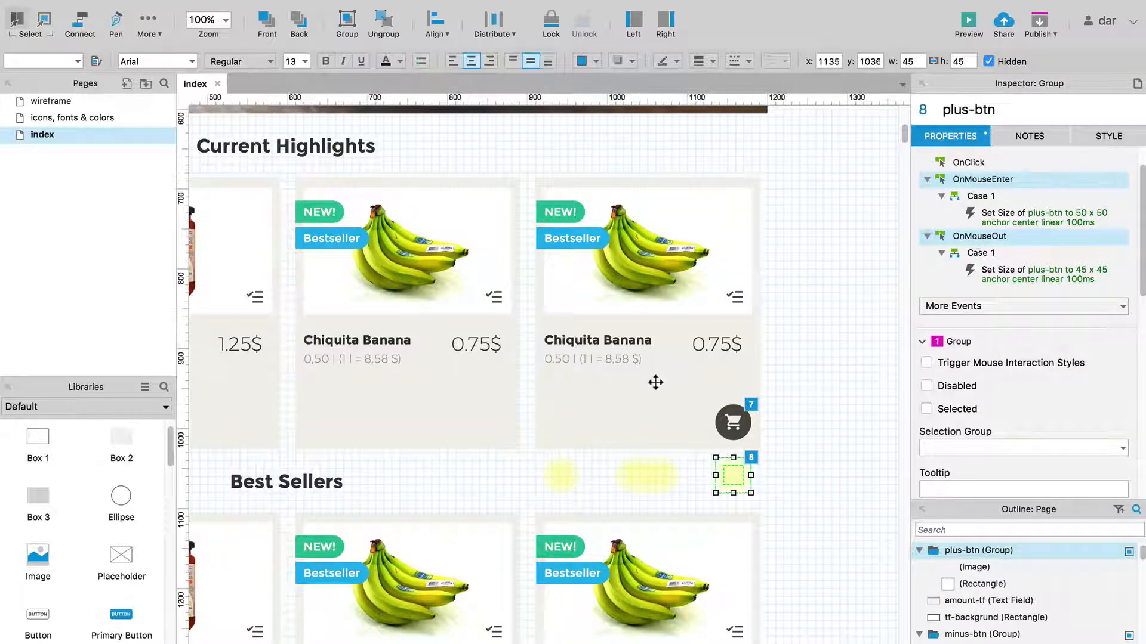
left_click(560, 476)
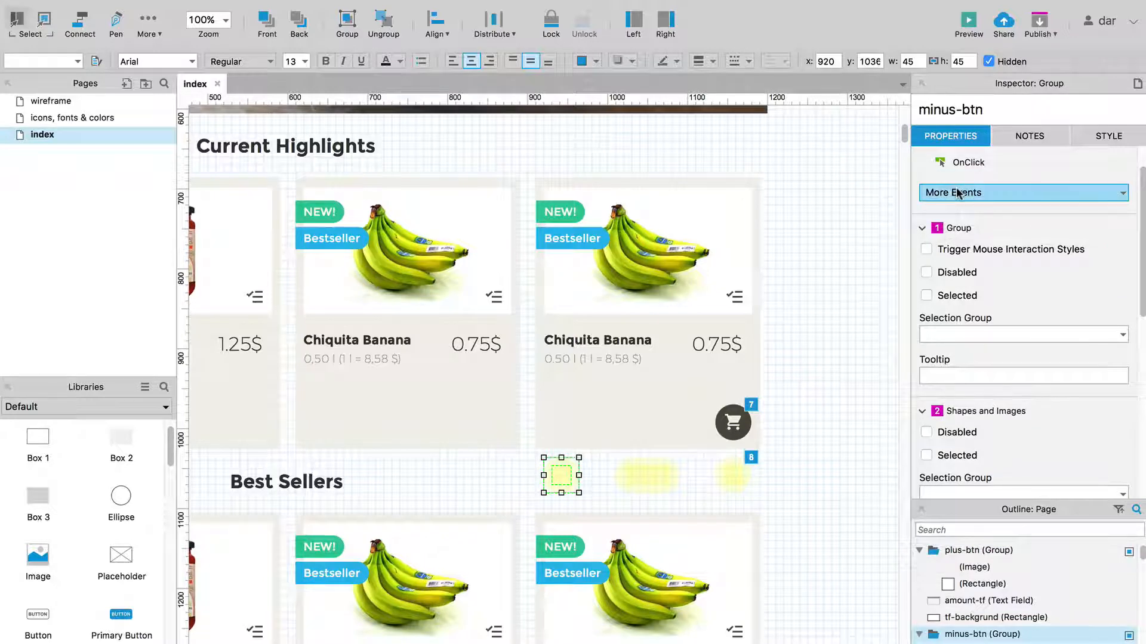
left_click(957, 193)
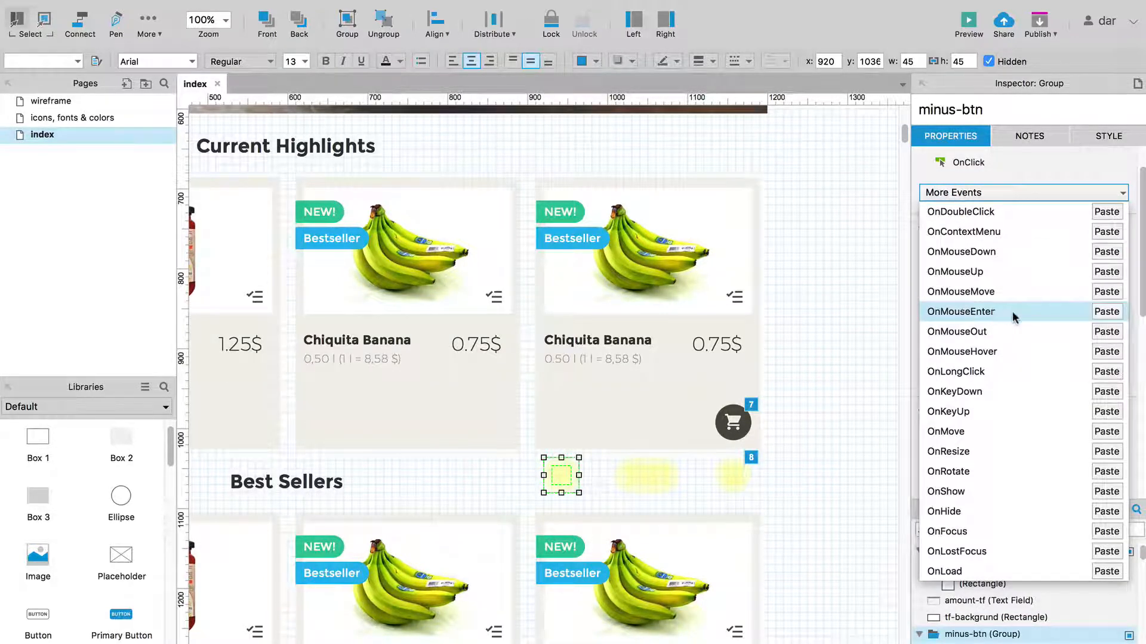
left_click(1105, 352)
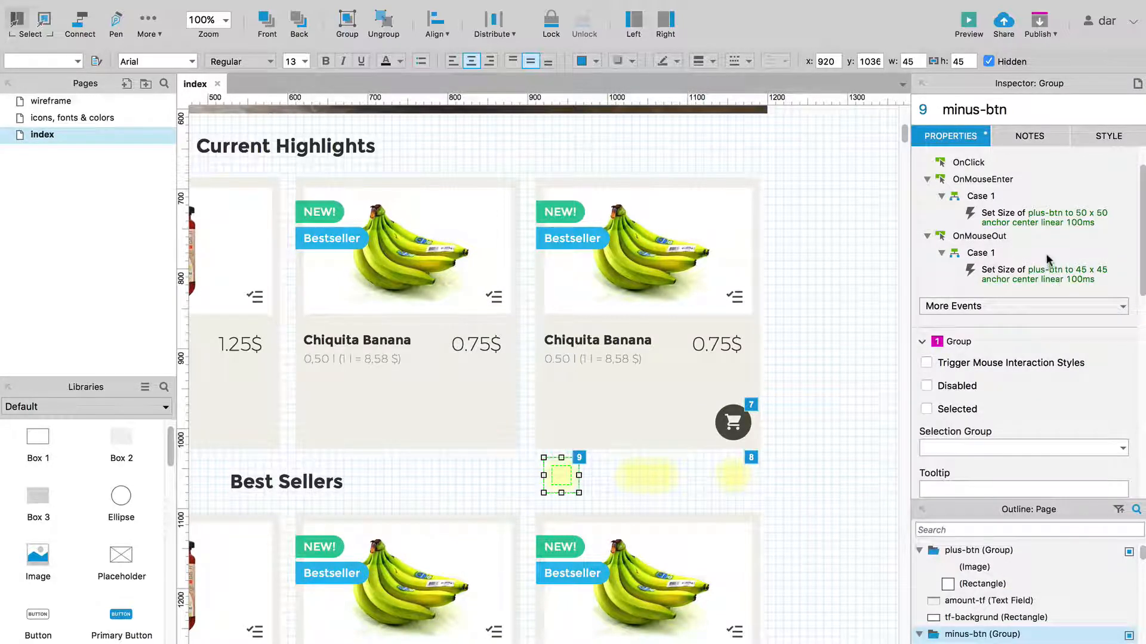
Step: Retarget the Set Size action in minus-btn's OnMouseEnter case from plus-btn to minus-btn, filtering the widget list by "btn"
double_click(1012, 218)
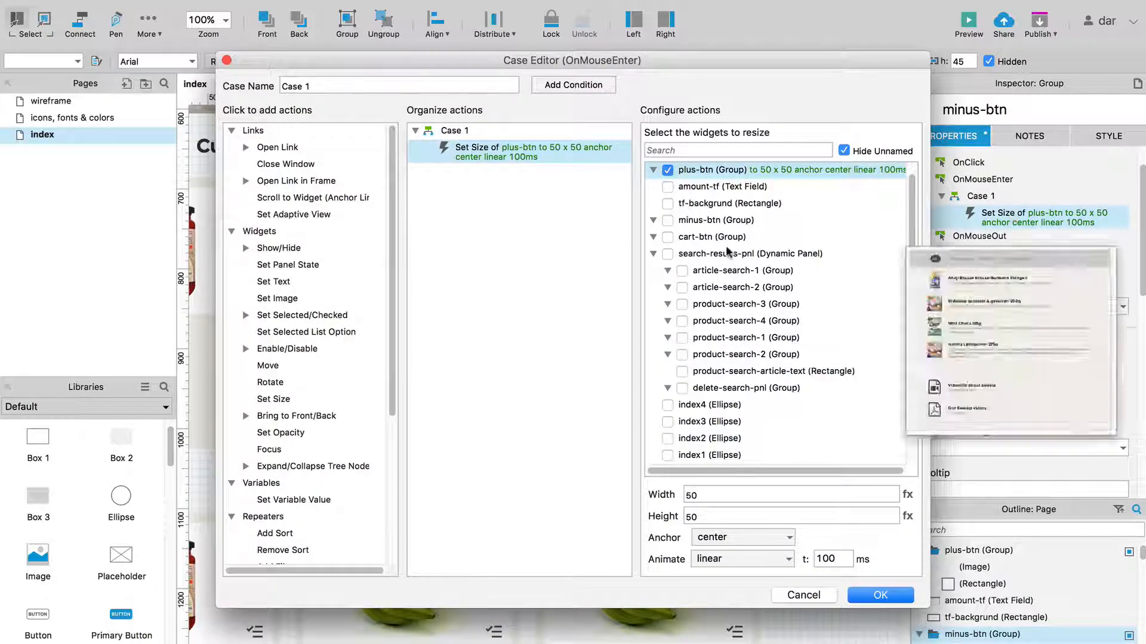
left_click(667, 170)
left_click(664, 150)
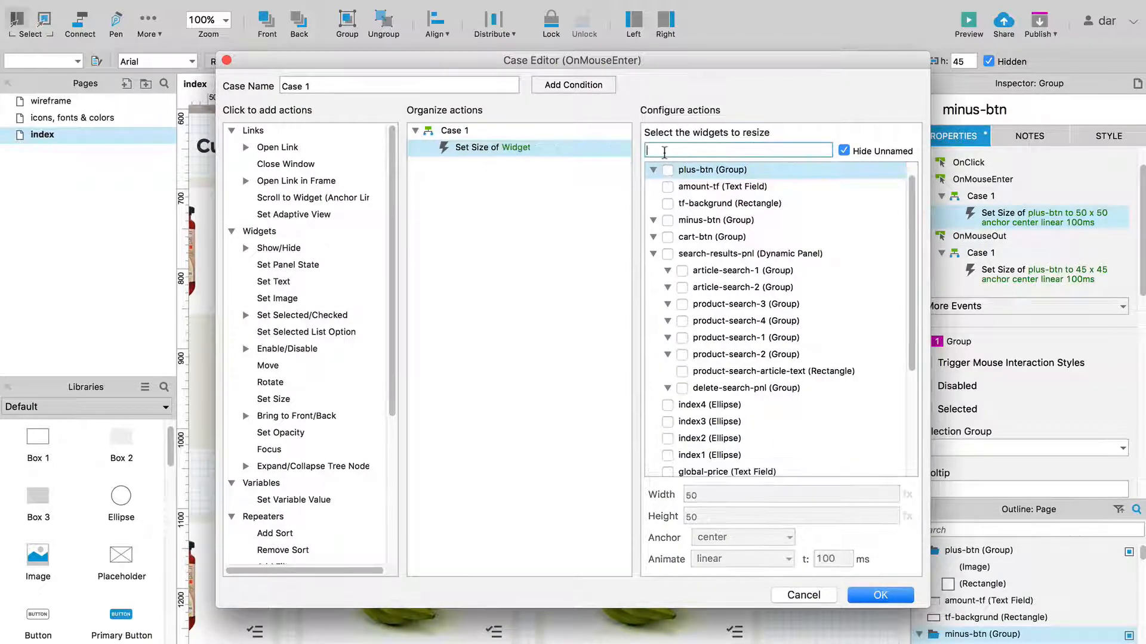
type("btn")
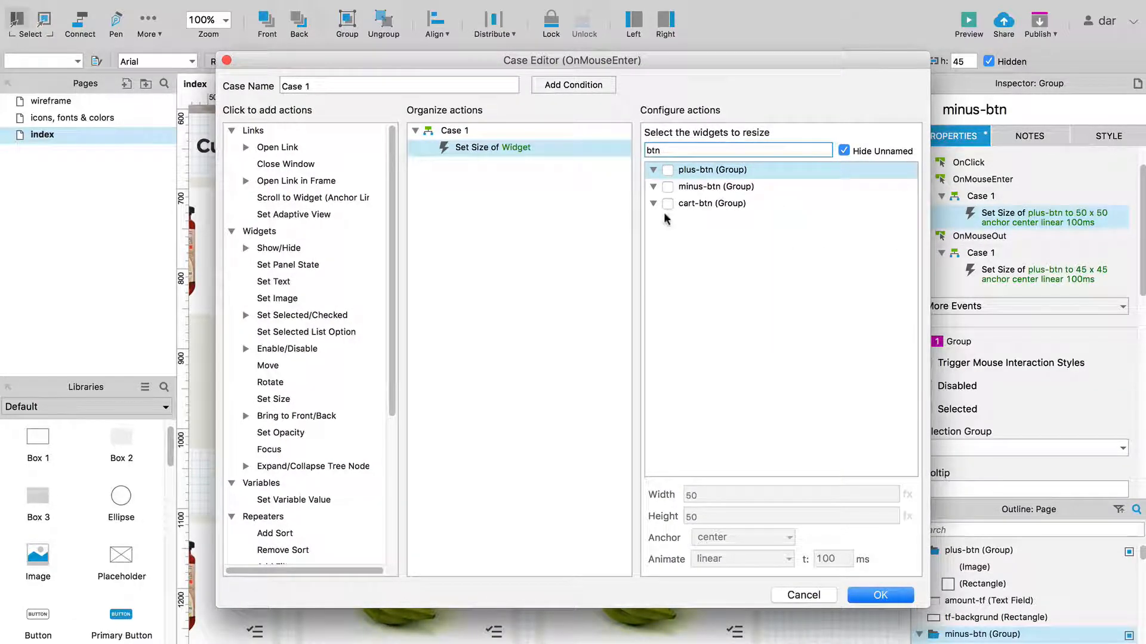
left_click(668, 187)
left_click(725, 515)
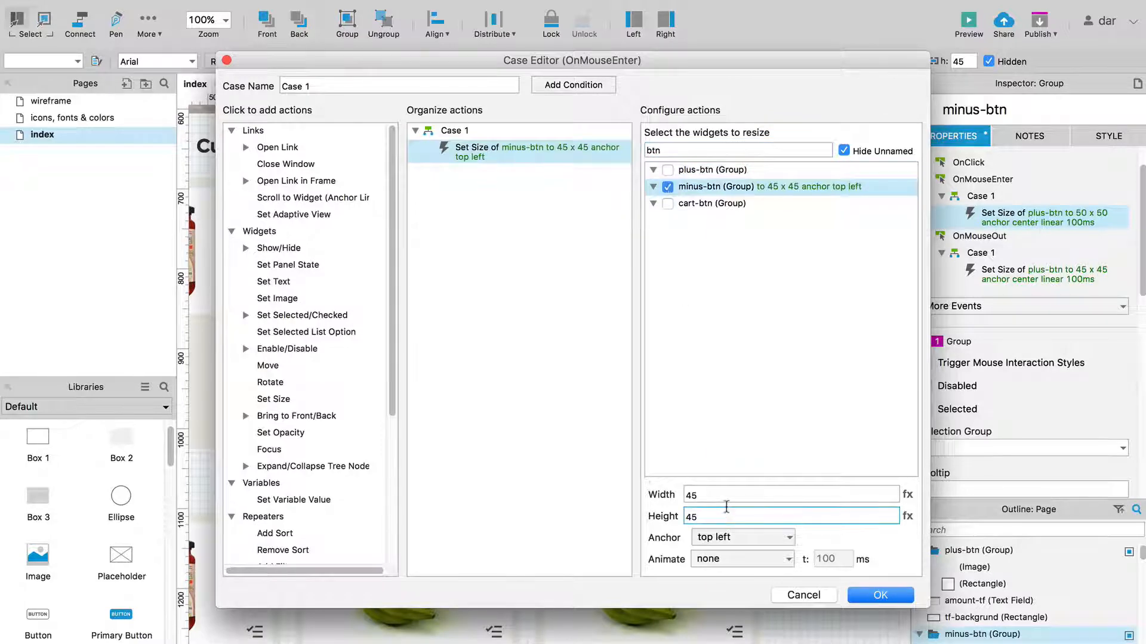
left_click(725, 495)
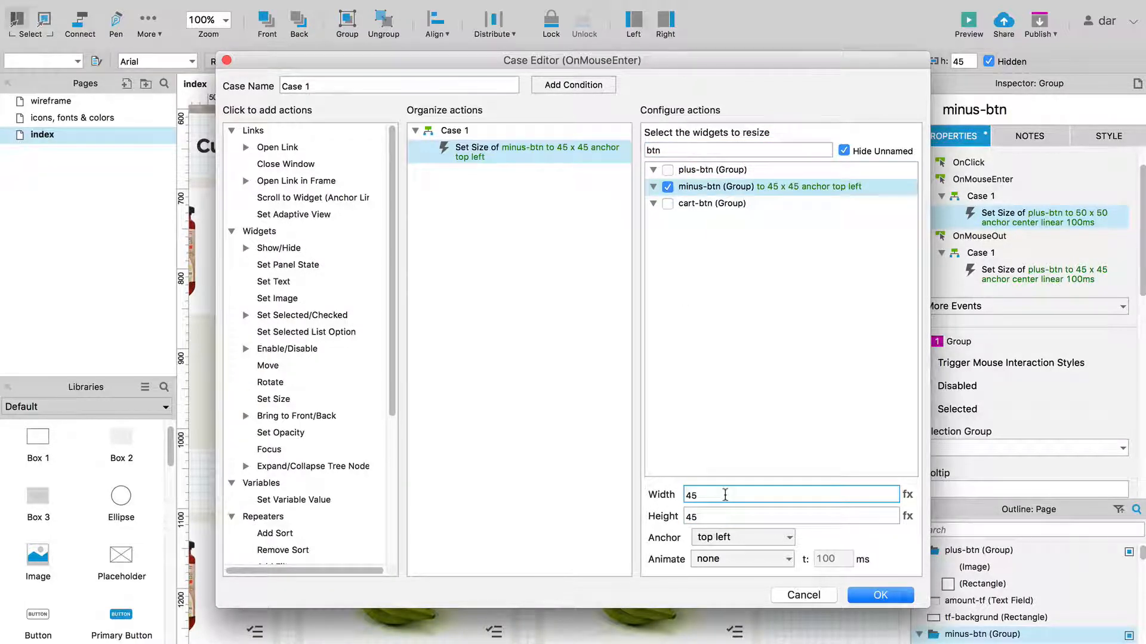
left_click(865, 595)
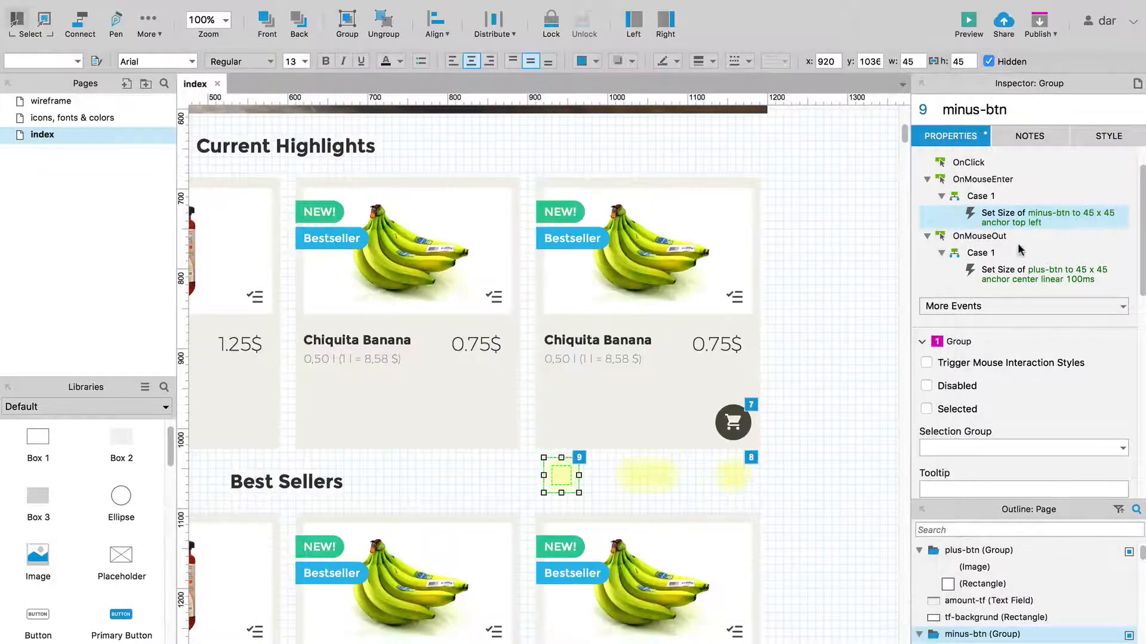
Step: Set minus-btn's OnMouseEnter resize to a width of 50 and a height of 50
double_click(1021, 218)
left_click(712, 517)
left_click(725, 494)
double_click(725, 495)
type("50")
key("Tab")
type("50")
key("Tab")
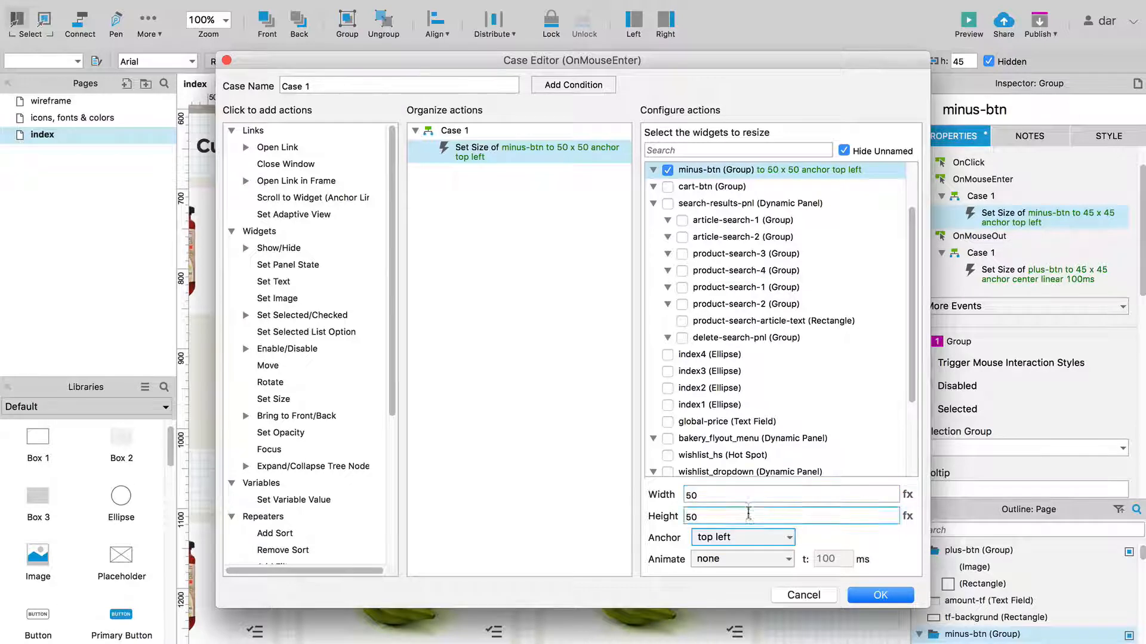
Step: Give minus-btn's OnMouseEnter resize a center anchor and a linear 100 ms animation, and confirm the case
left_click(750, 539)
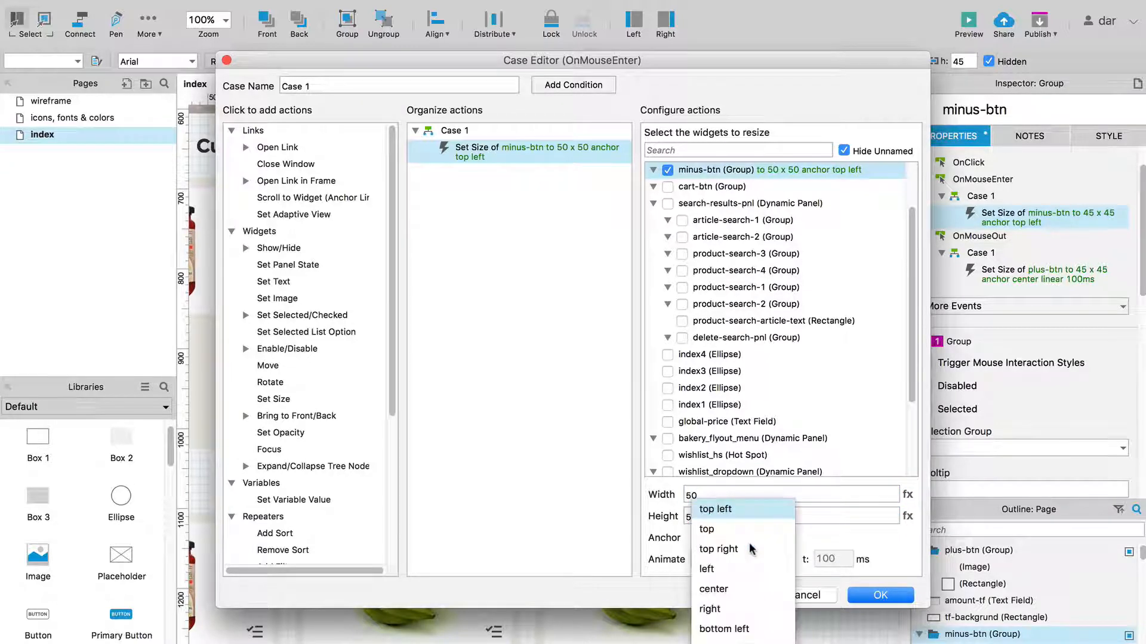
left_click(745, 589)
left_click(744, 564)
left_click(744, 568)
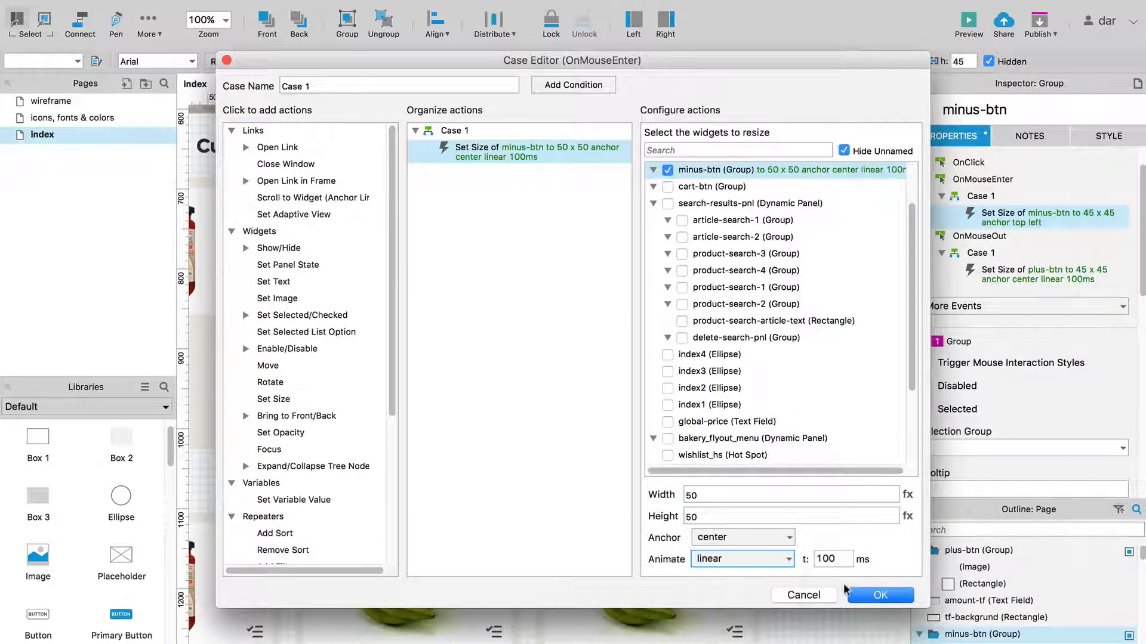
left_click(880, 595)
Step: Retarget minus-btn's OnMouseOut resize from plus-btn to minus-btn at 45 x 45 with a center anchor and a linear 100 ms animation
double_click(1027, 273)
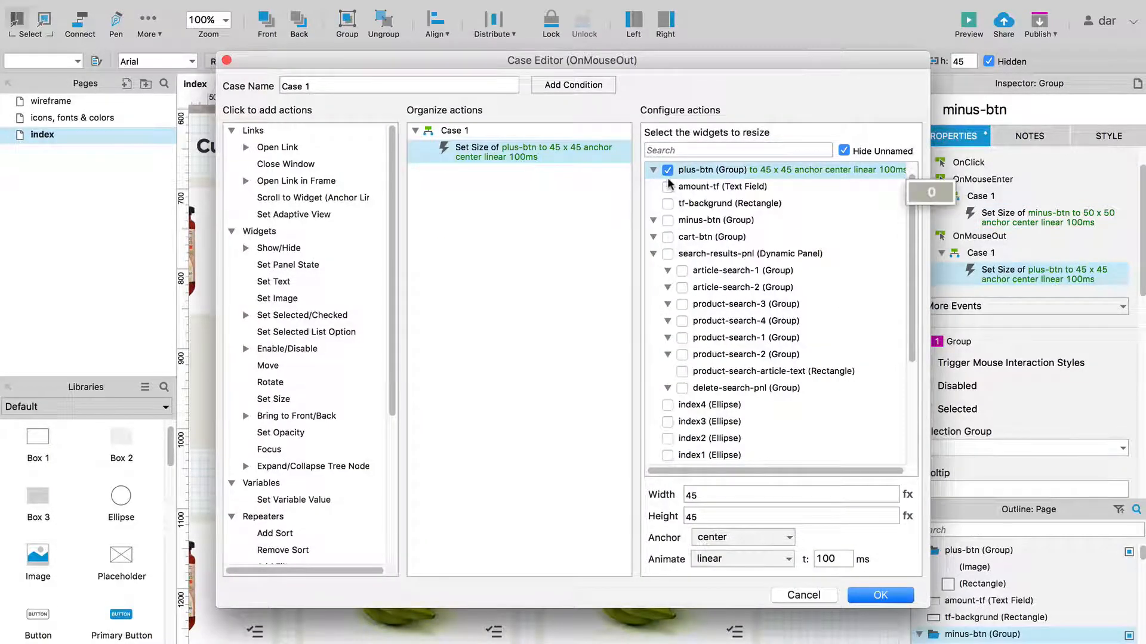
left_click(667, 170)
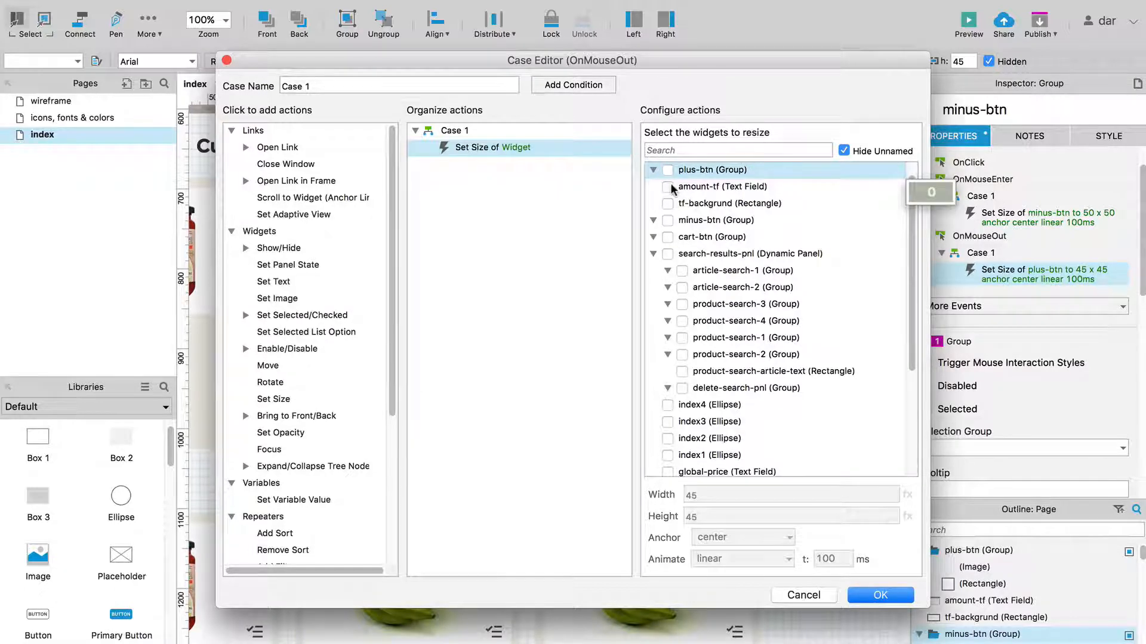
left_click(667, 220)
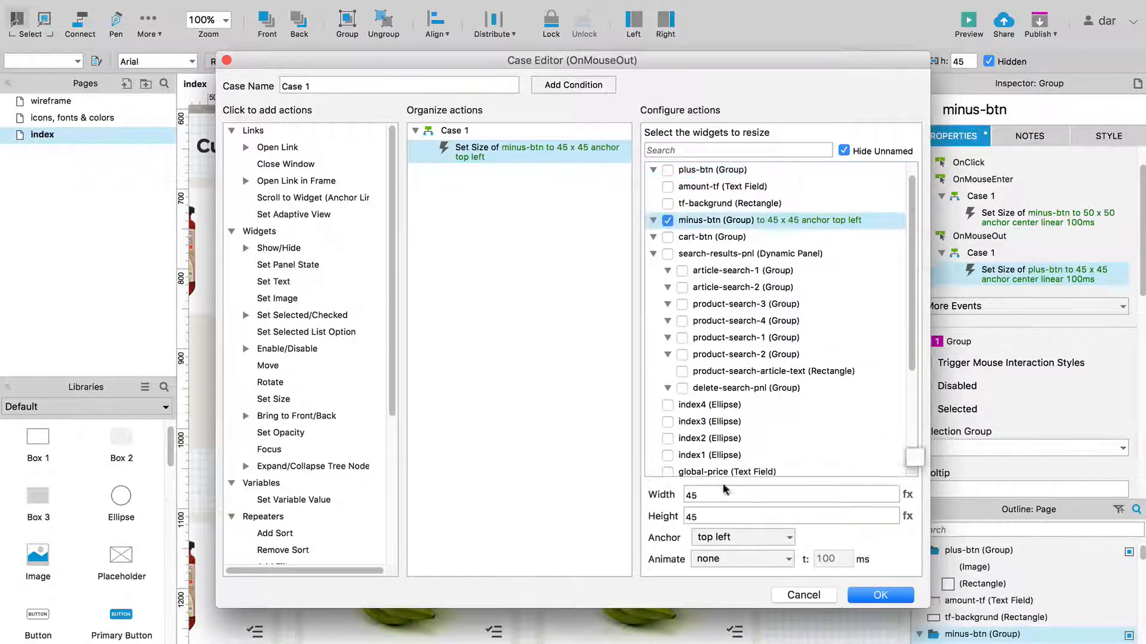
left_click(735, 537)
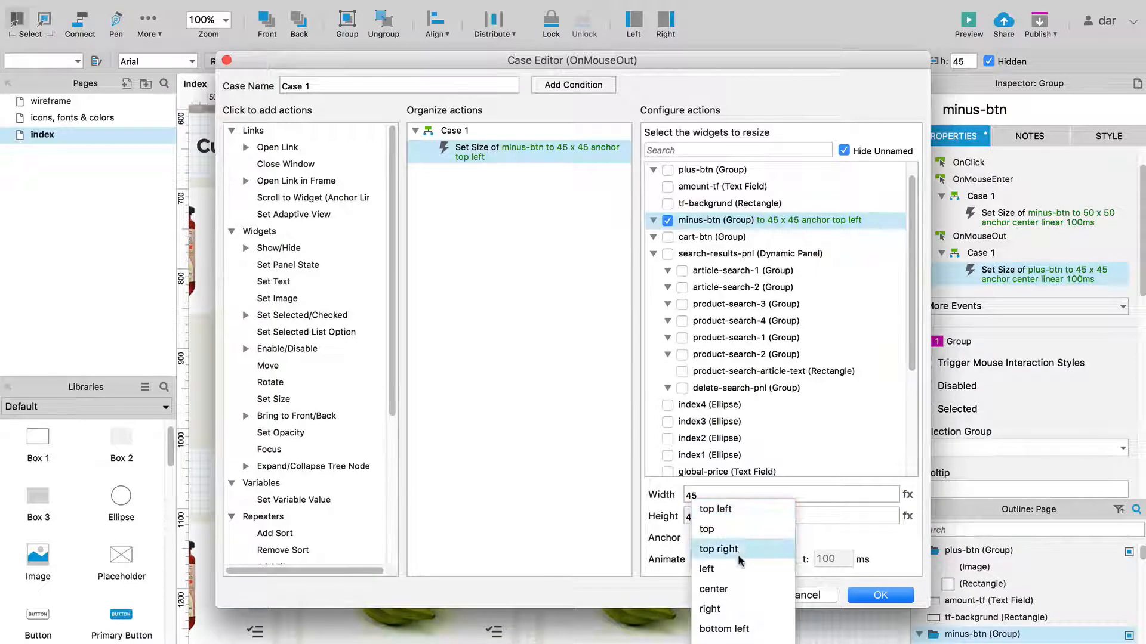
left_click(737, 589)
left_click(740, 559)
left_click(740, 571)
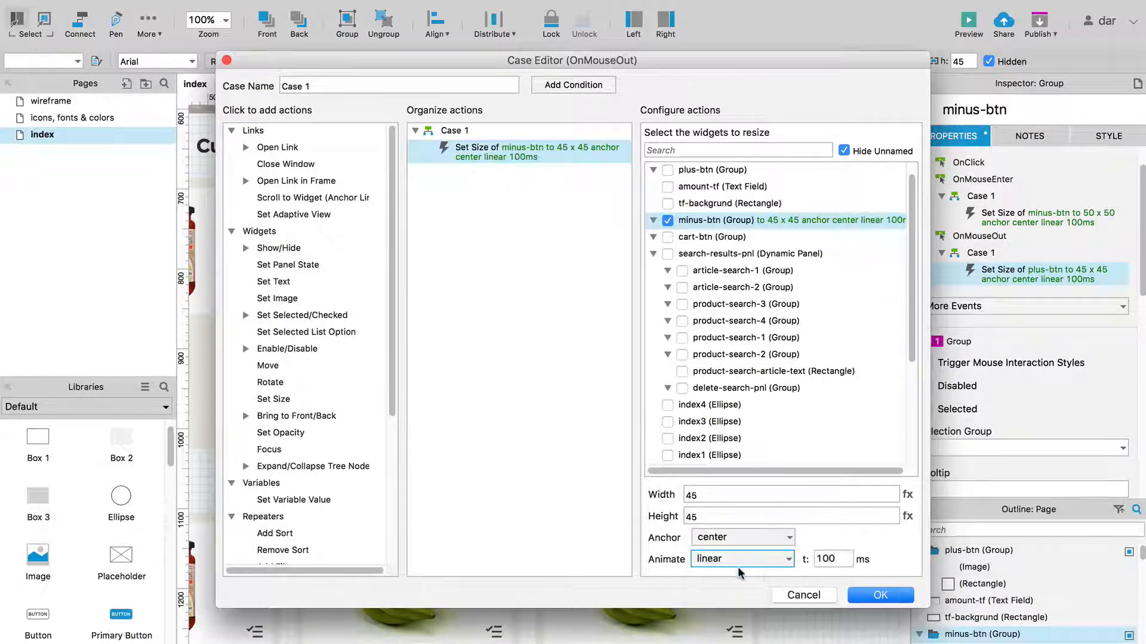
left_click(879, 595)
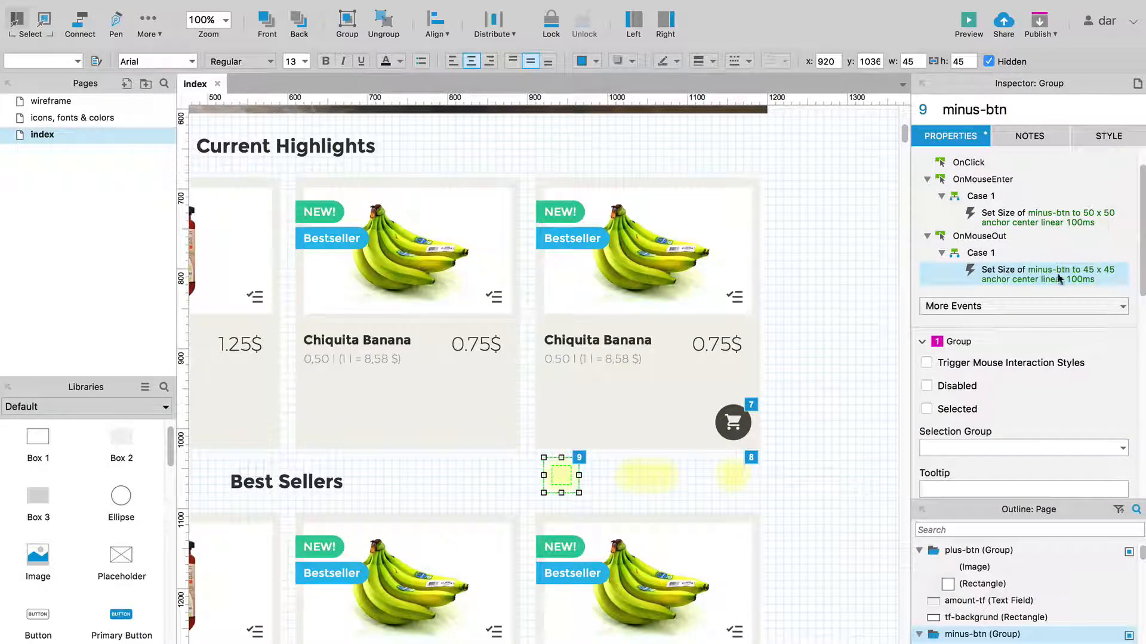
Step: Preview the index page in the browser, reveal the amount controls from the last banana's cart button, test their hover resizing, and return to Axure RP
left_click(738, 473)
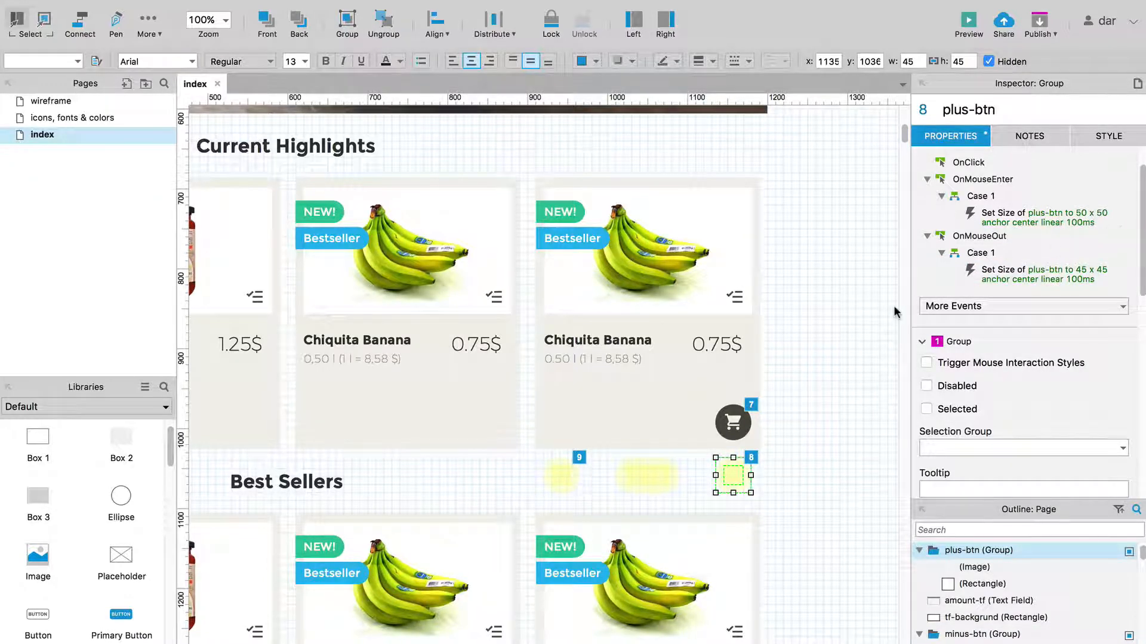
left_click(829, 342)
key("F5")
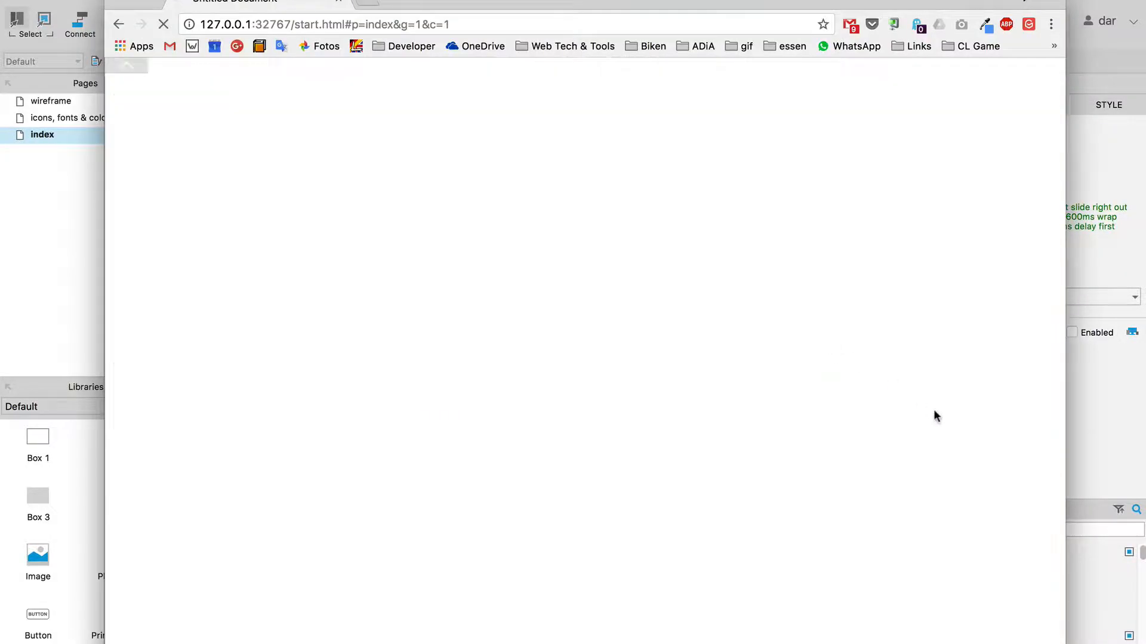
scroll(936, 412, "down", 7)
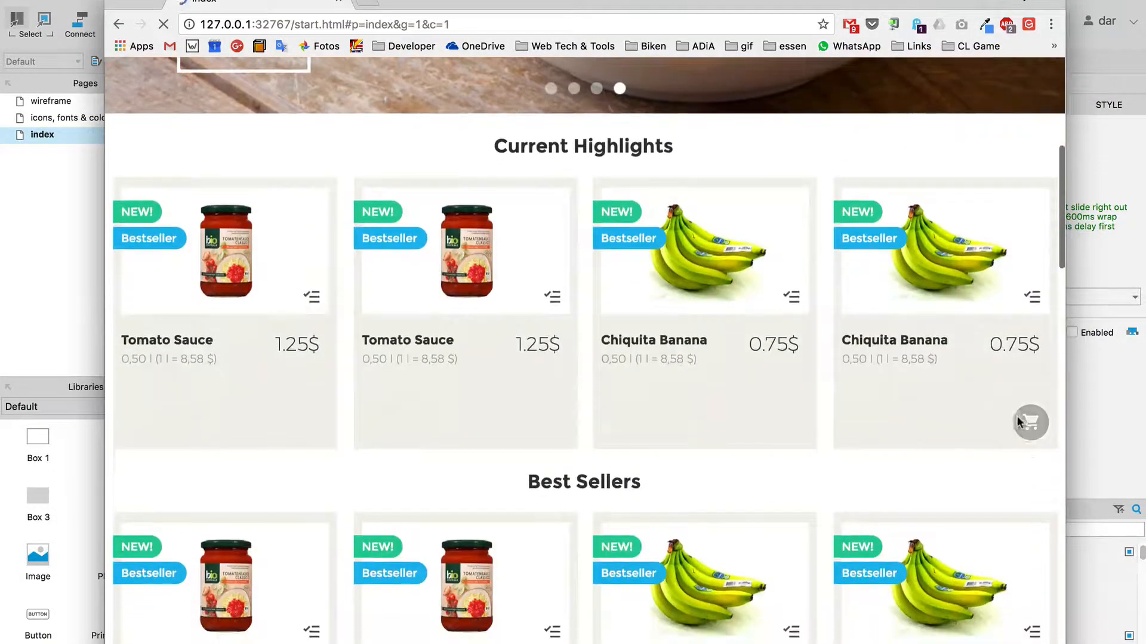
left_click(1017, 417)
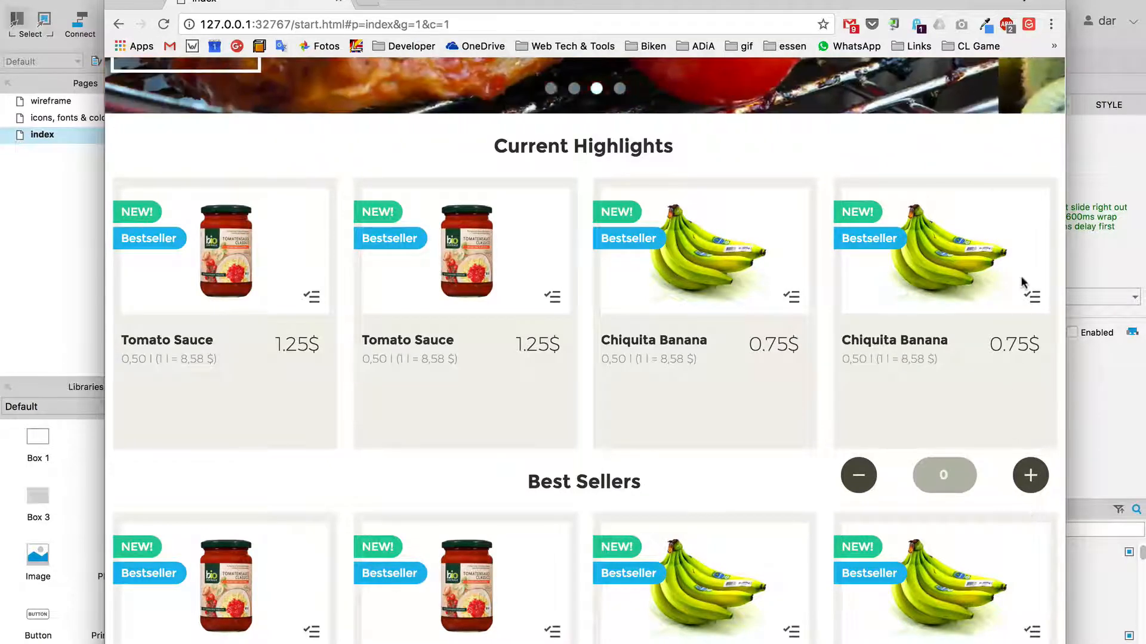
left_click(1105, 152)
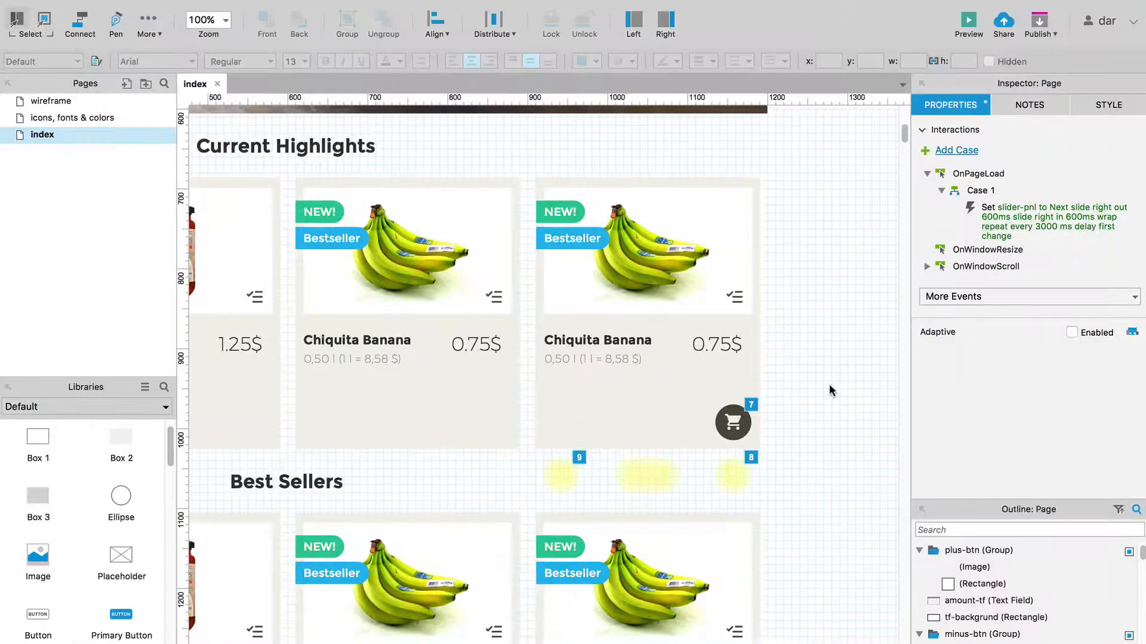
Step: Collapse plus-btn's OnMouseEnter and OnMouseOut cases, and look at the amount field in the browser prototype before returning to Axure RP
left_click(734, 480)
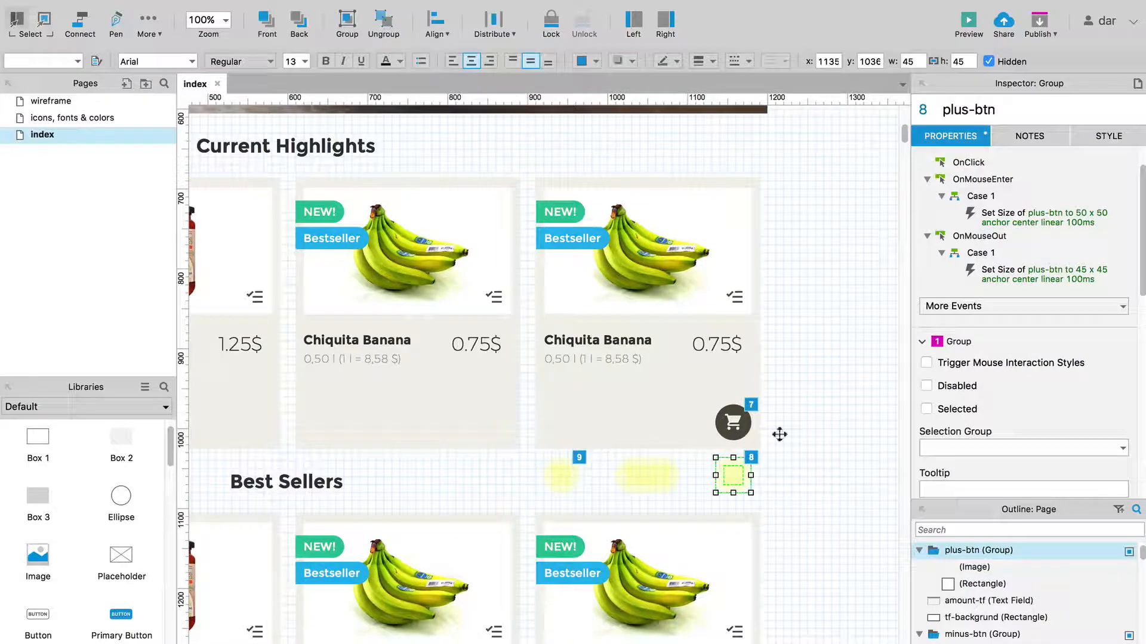
left_click(927, 179)
left_click(927, 196)
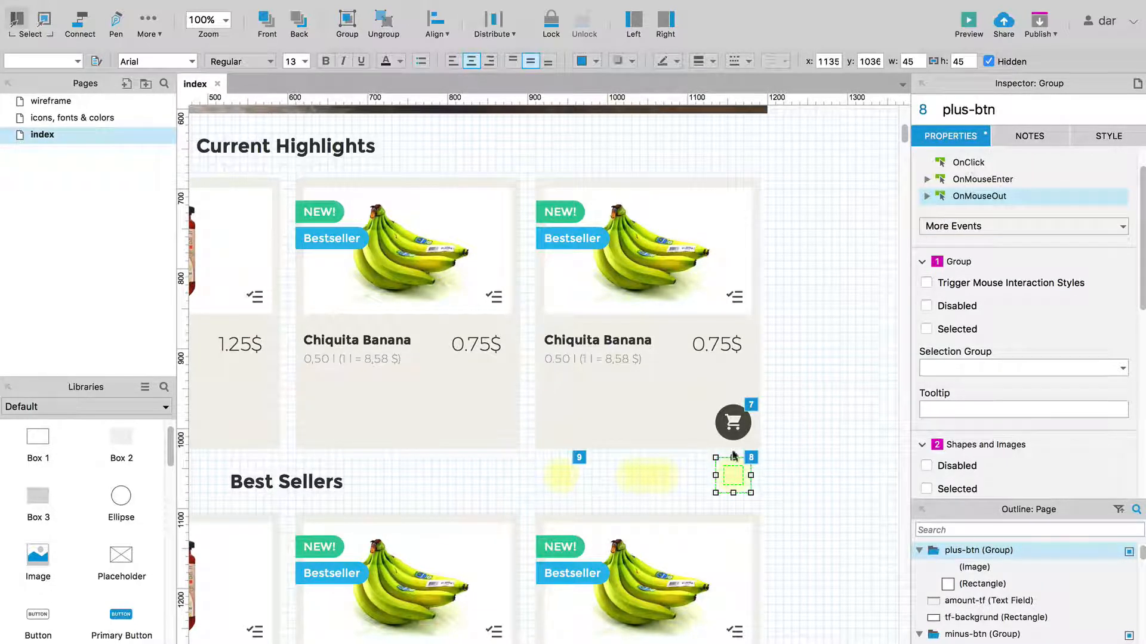
key("super+period")
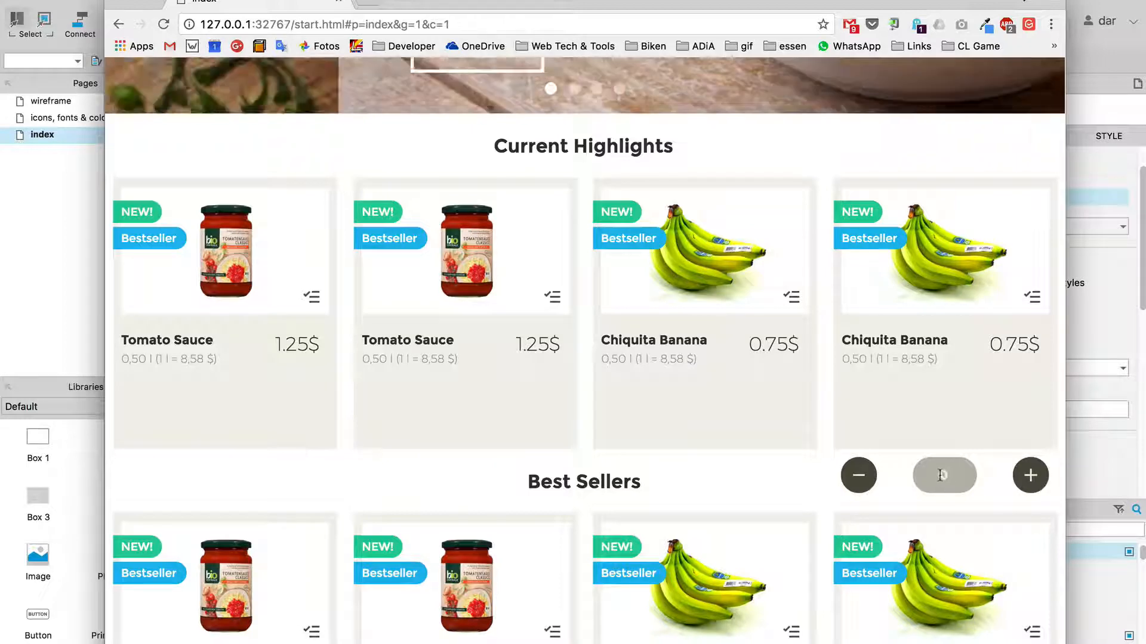
key("super+Tab")
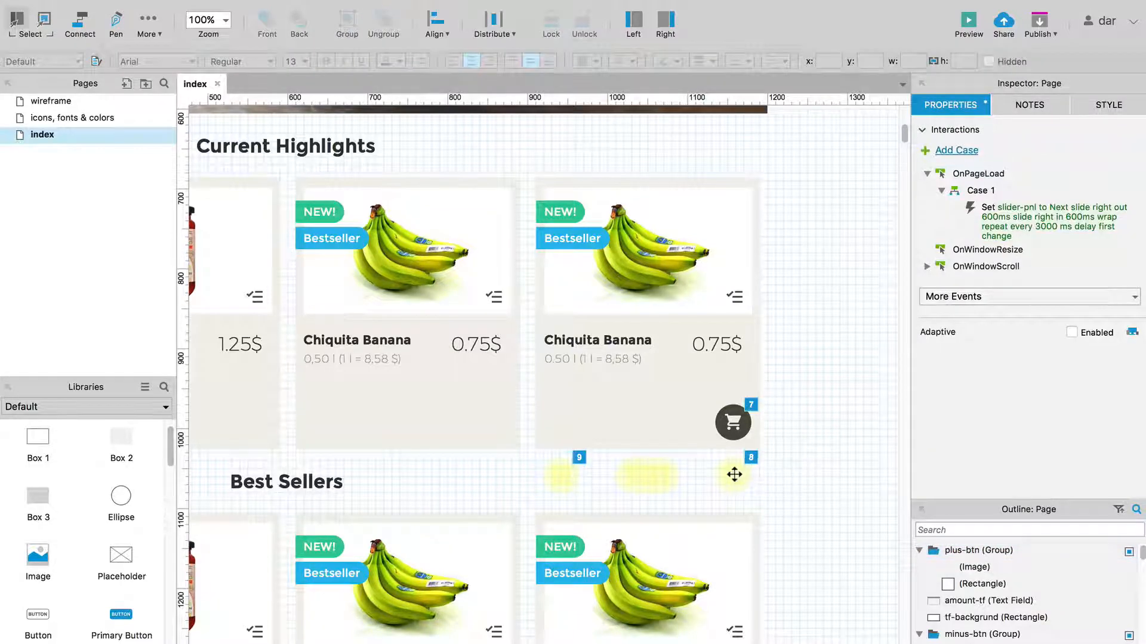
Step: Create an OnClick case for plus-btn and add a Set Variable Value action to it
left_click(734, 473)
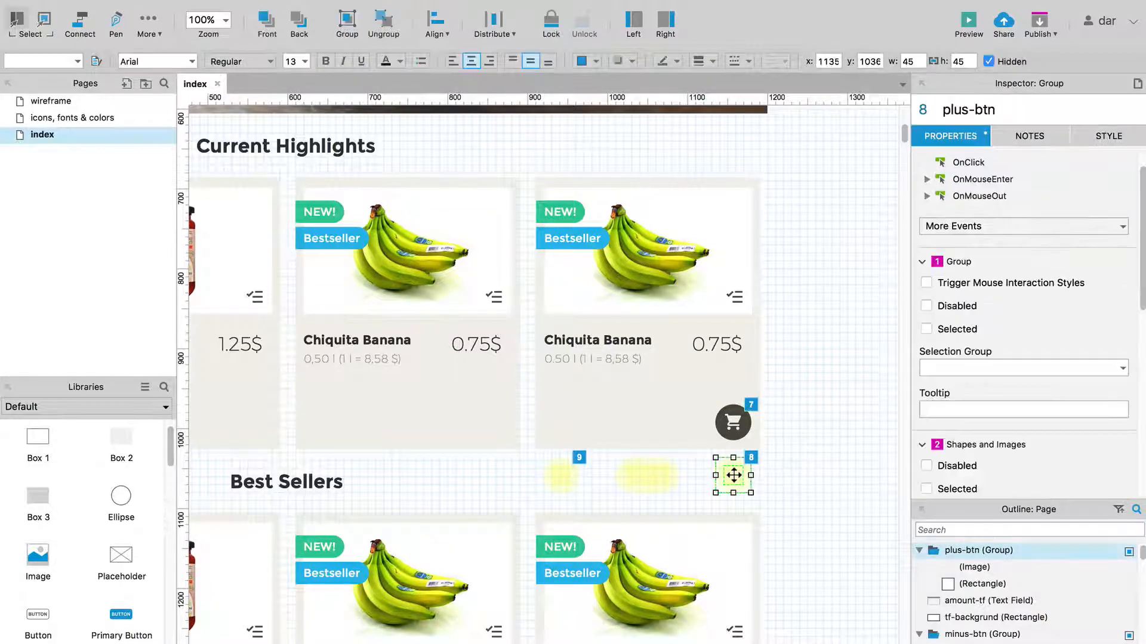
double_click(971, 163)
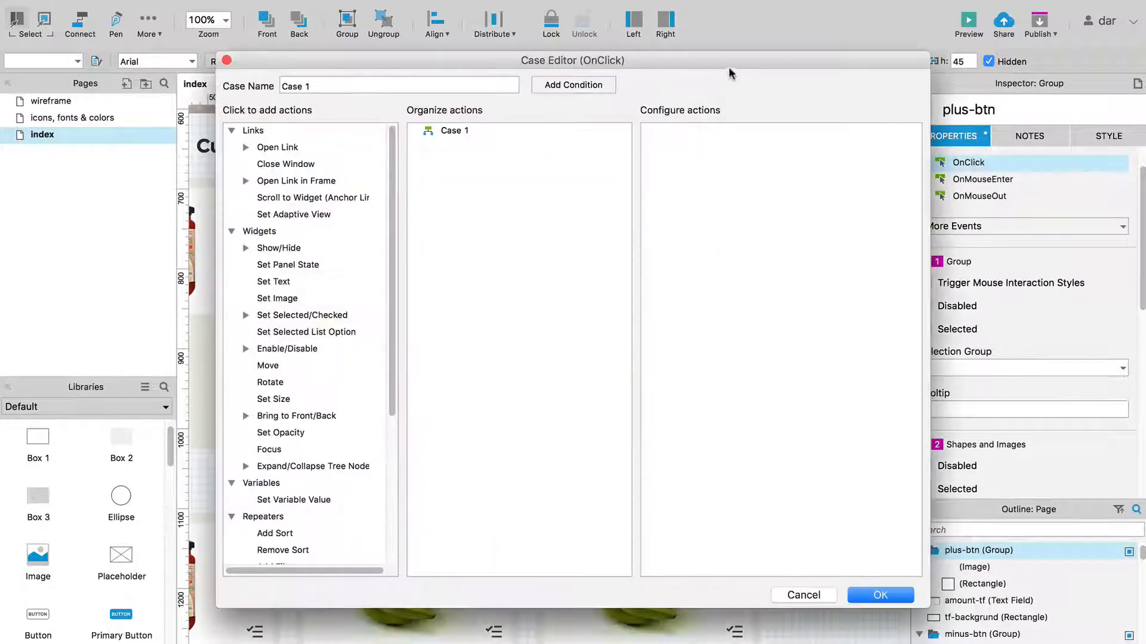
left_click_drag(716, 59, 725, 30)
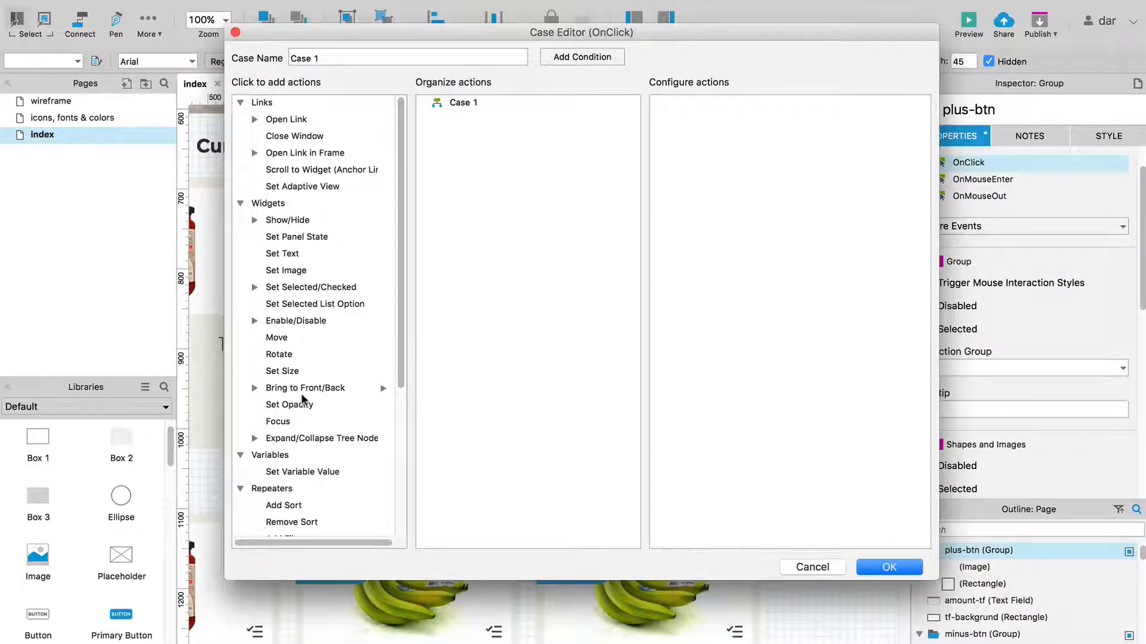
scroll(302, 400, "down", 3)
left_click(305, 431)
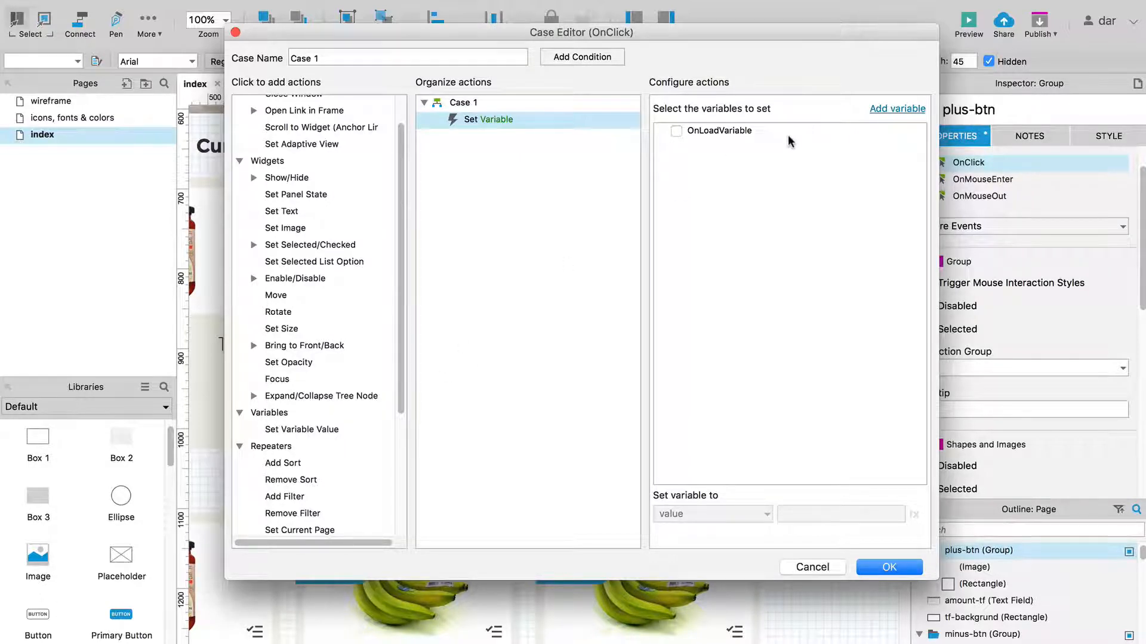
Step: Create a global variable named varAmount and choose it as the variable to set
left_click(904, 110)
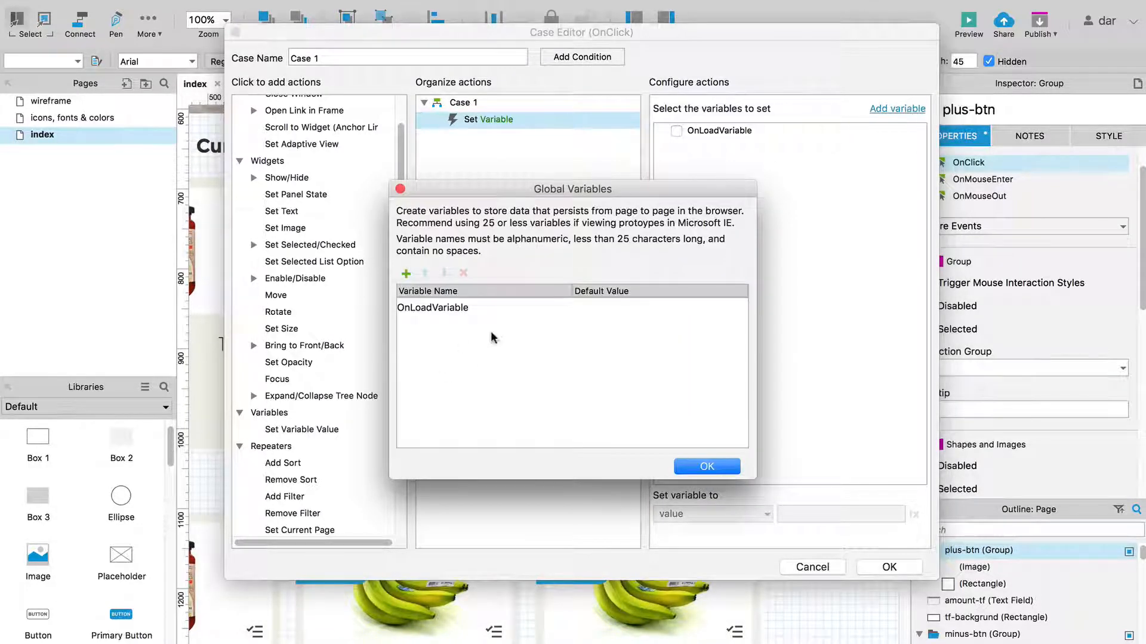
left_click(405, 273)
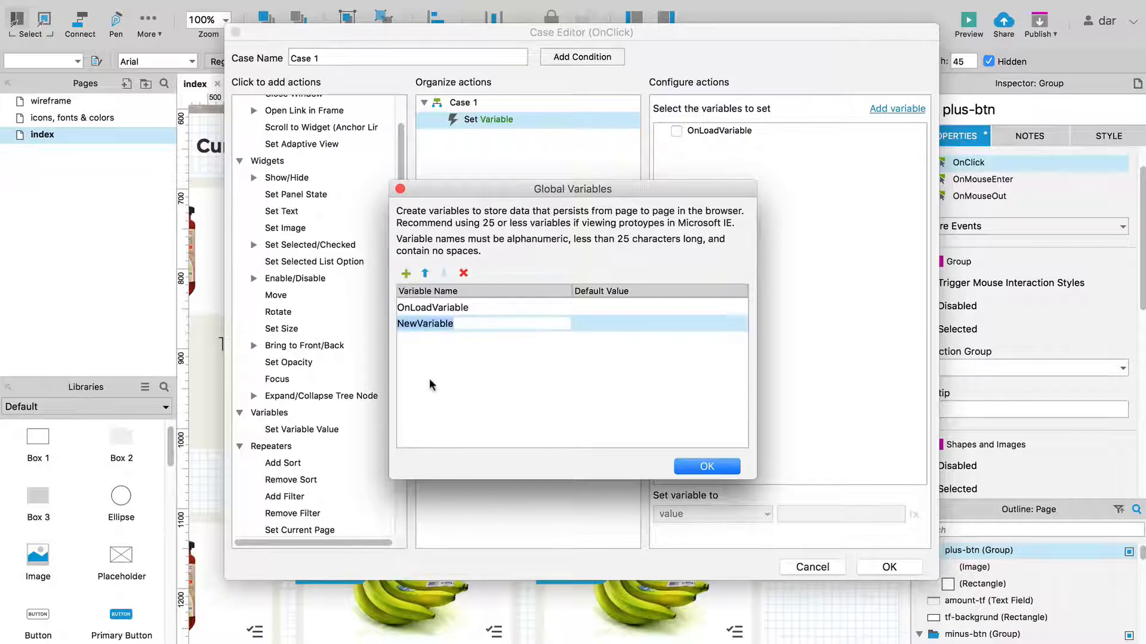
type("varAmount")
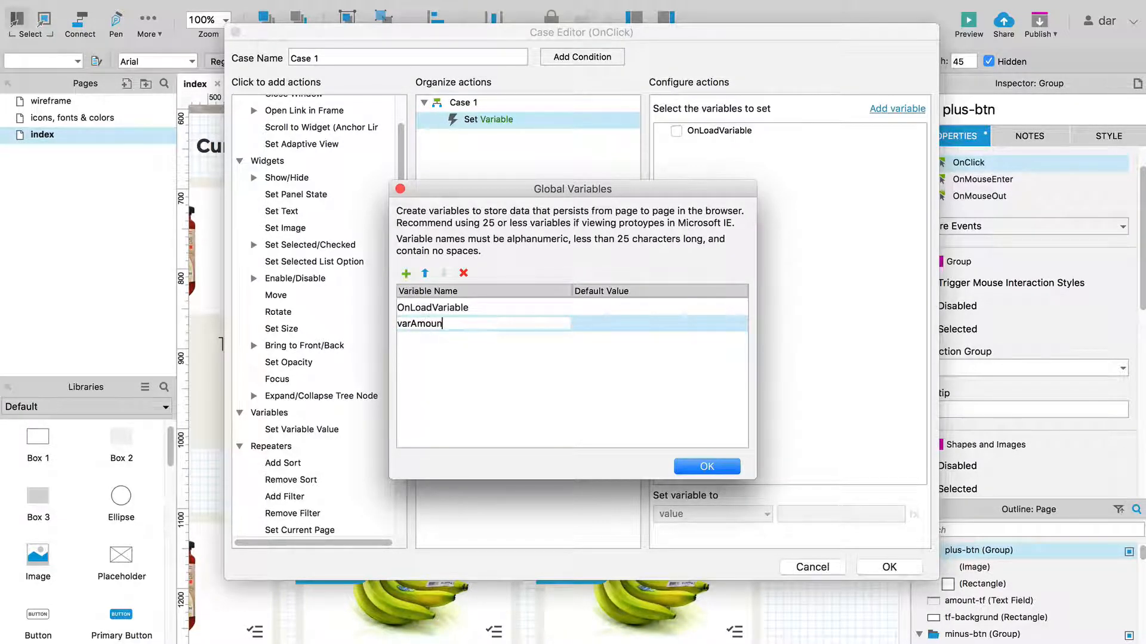
left_click(707, 466)
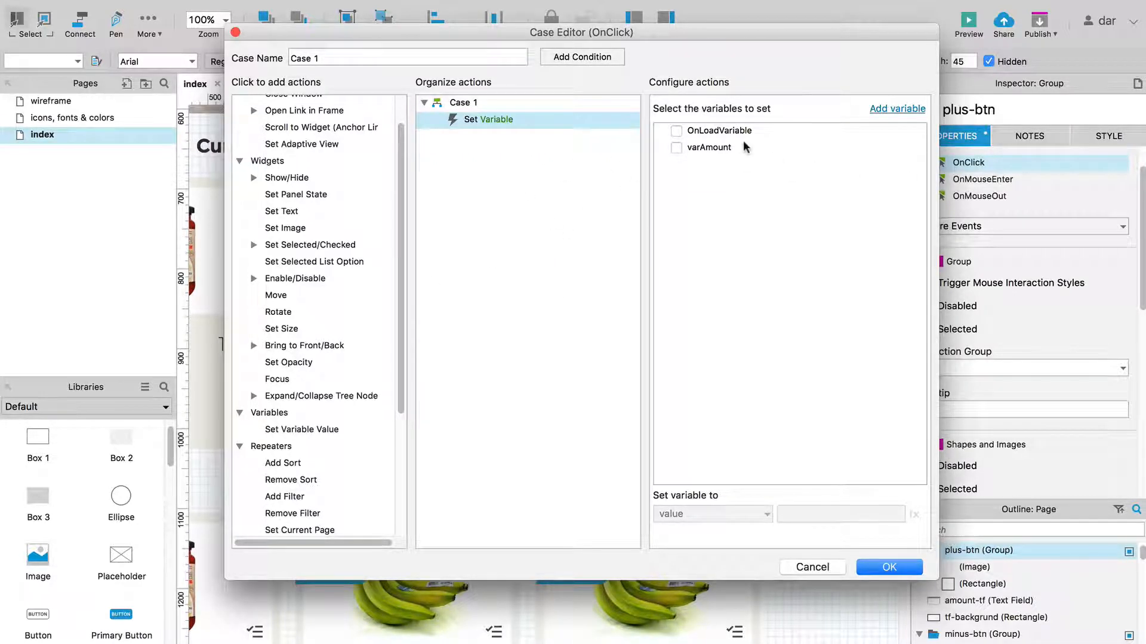
left_click(677, 148)
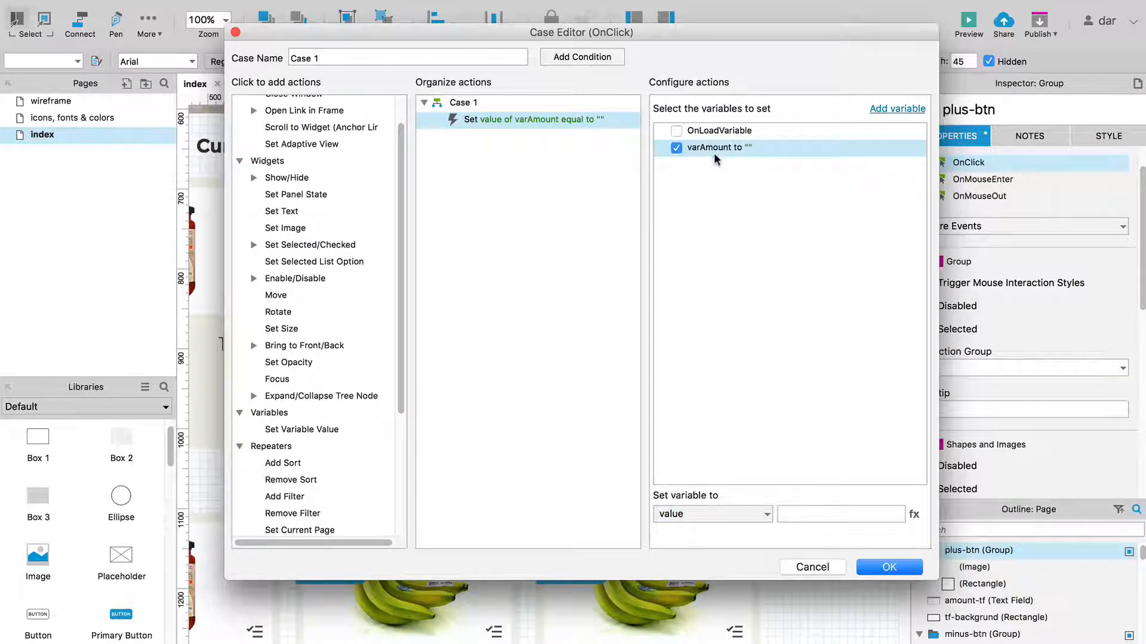
left_click(731, 514)
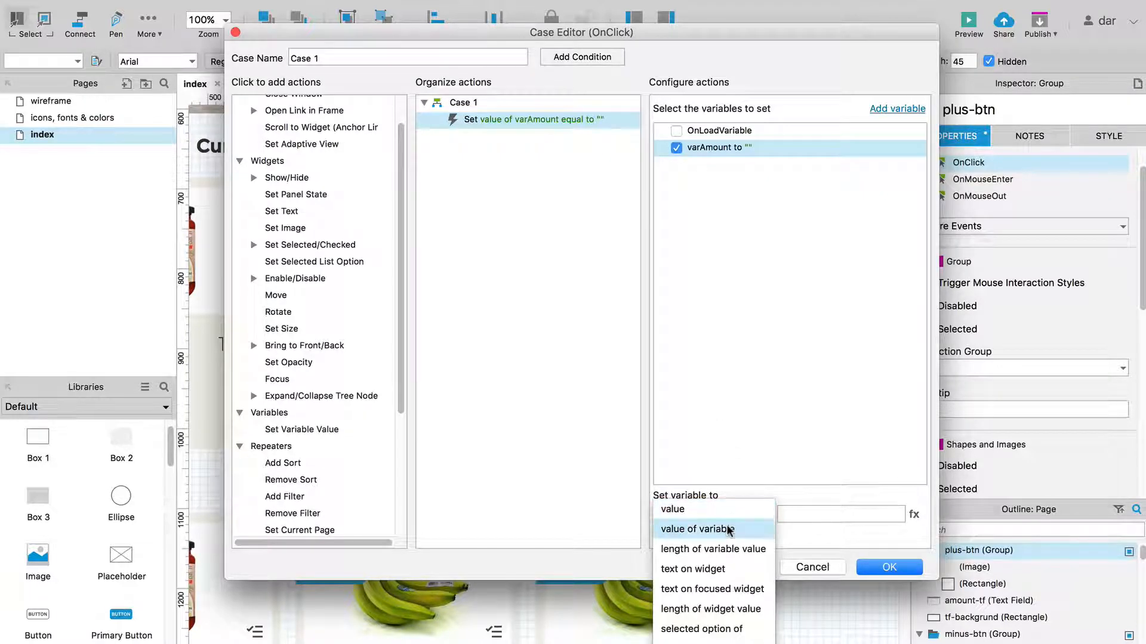
left_click(728, 530)
left_click(725, 514)
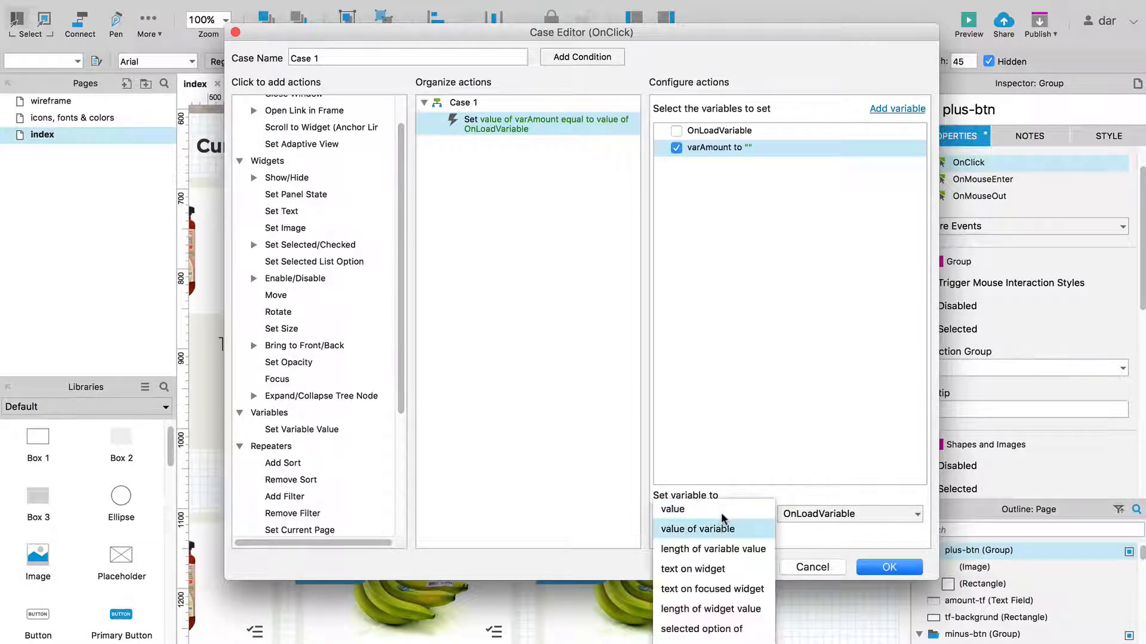
left_click(716, 509)
Step: Set varAmount's value to the expression [[varAmount + 1]]
left_click(793, 517)
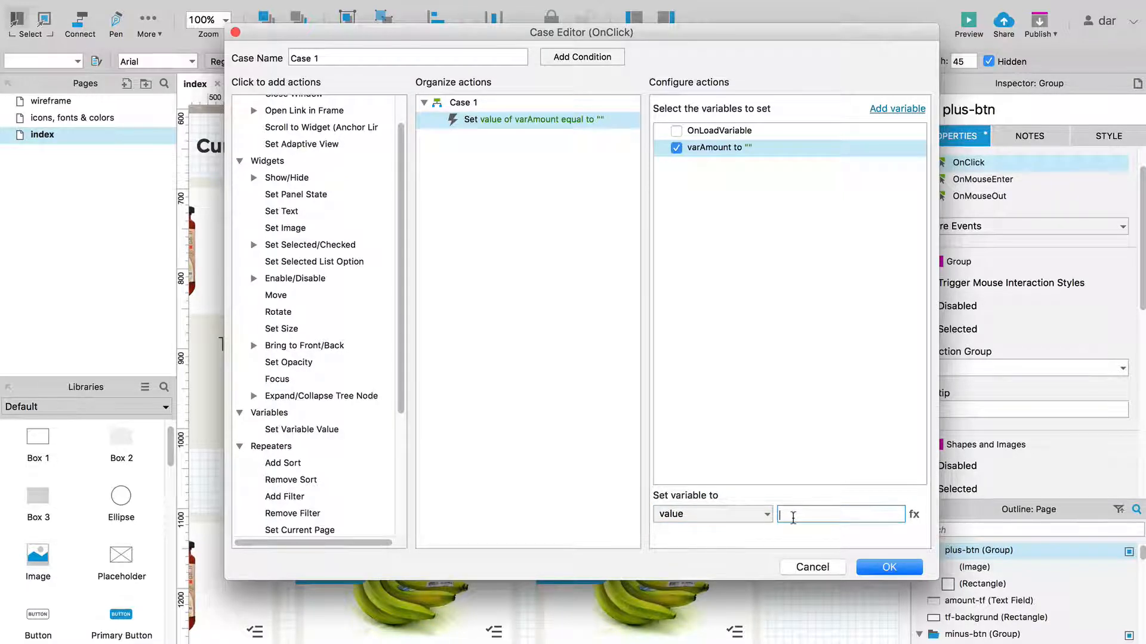
type("[[]]varAmount")
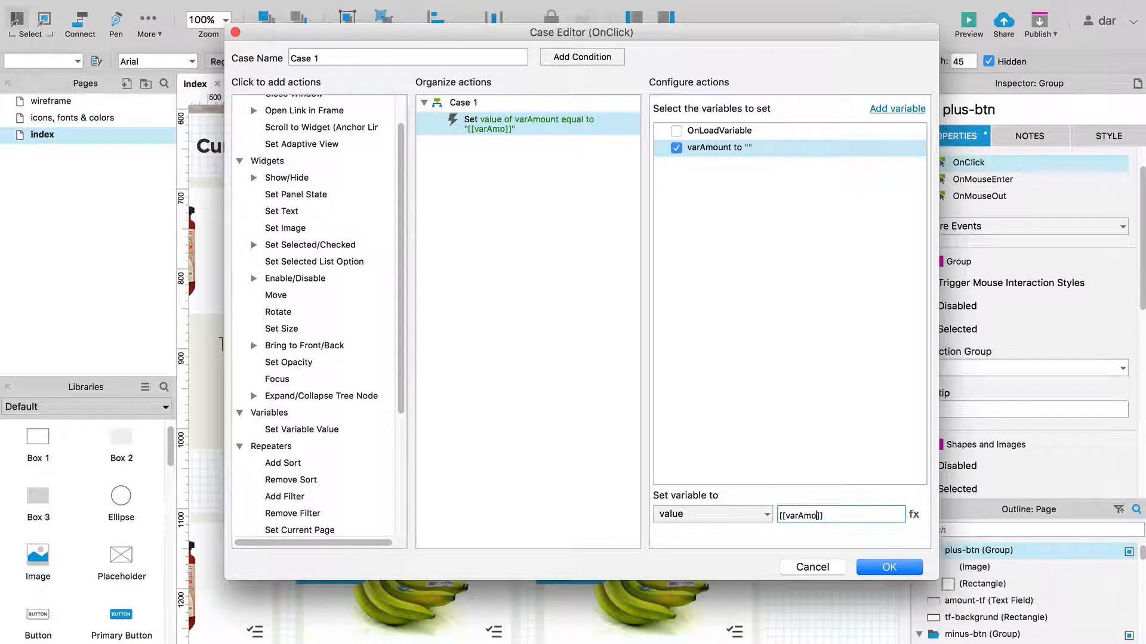
type(" + 1")
Step: Add a Set Text action to plus-btn's OnClick case targeting amount-tf, filtering the widget list by "tf"
scroll(338, 469, "up", 3)
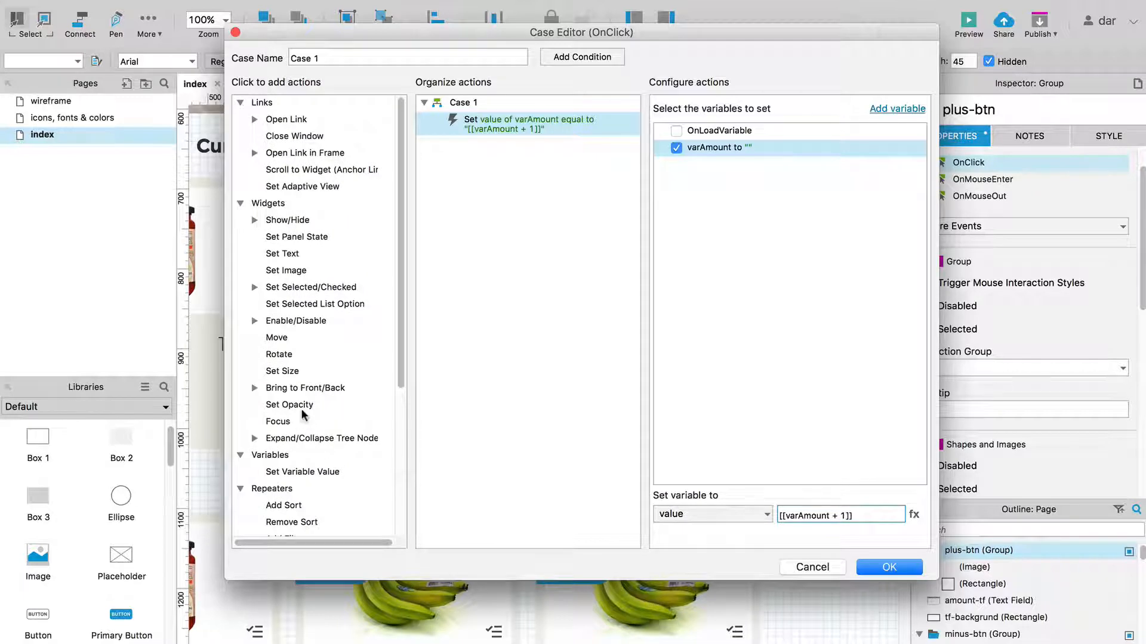
left_click(281, 254)
left_click(696, 124)
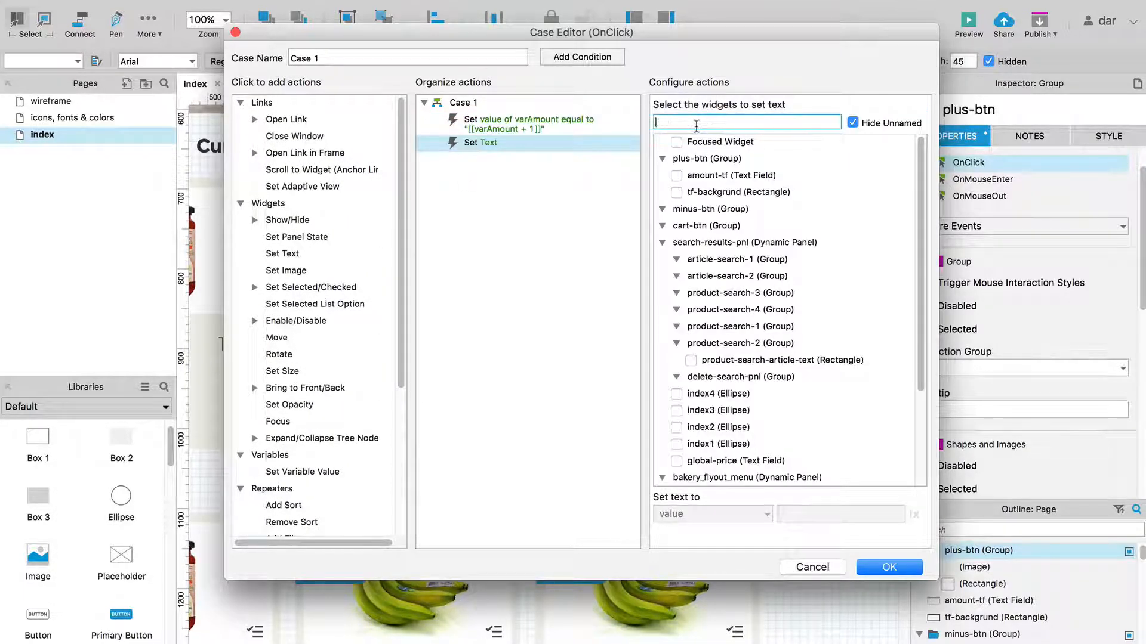
type("tf")
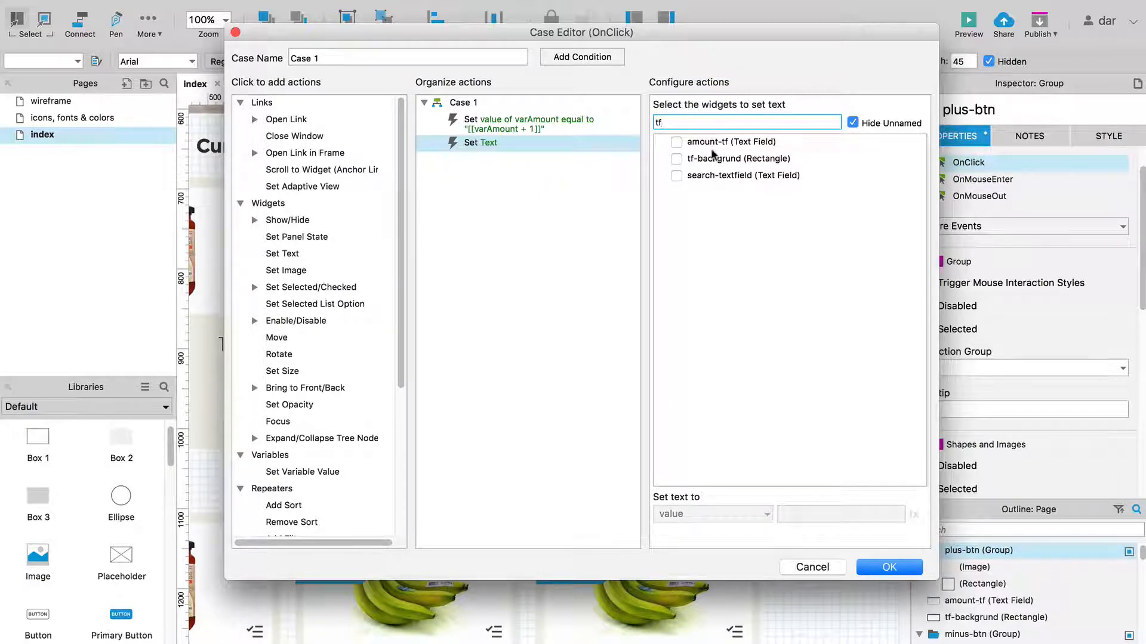
left_click(676, 142)
Step: Set amount-tf's text to the value of the variable varAmount, and confirm the case
left_click(749, 516)
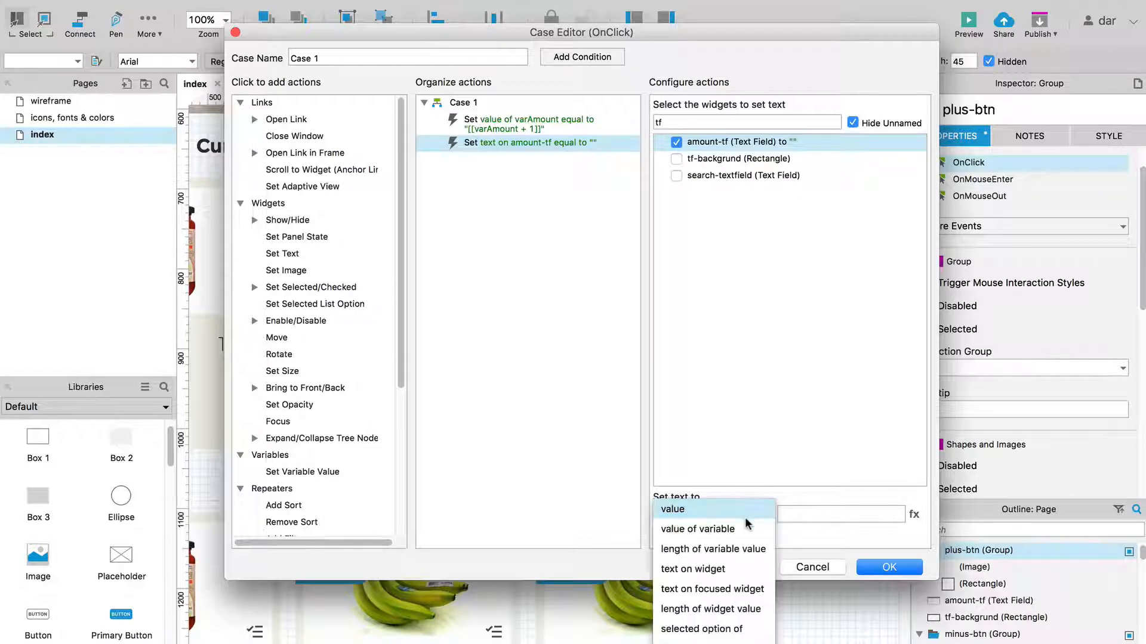
left_click(745, 536)
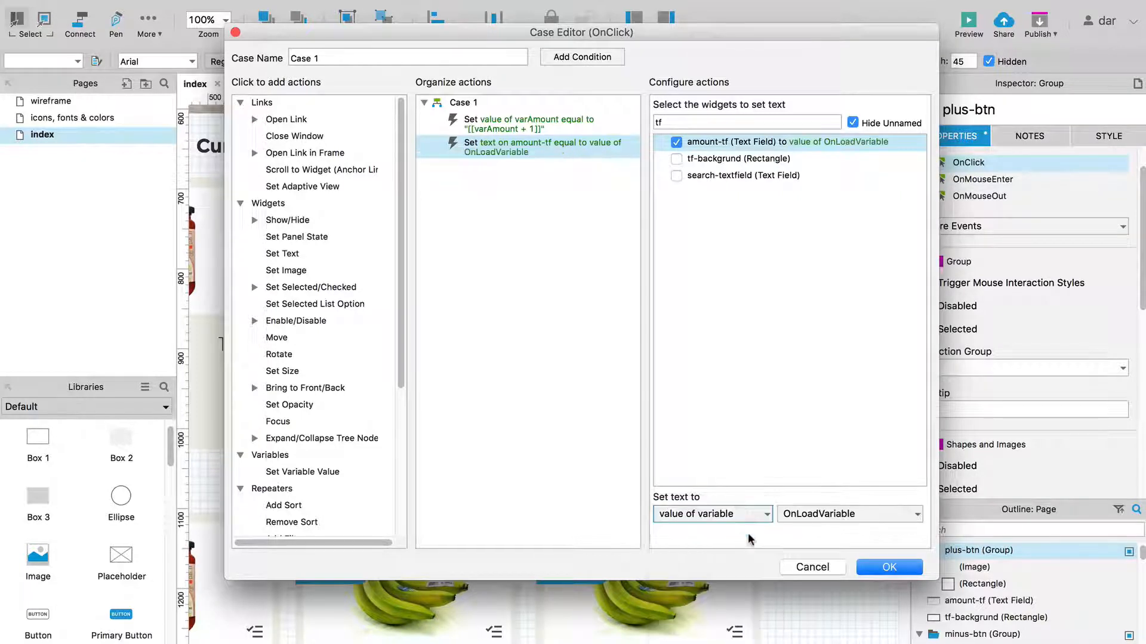
left_click(841, 515)
left_click(836, 555)
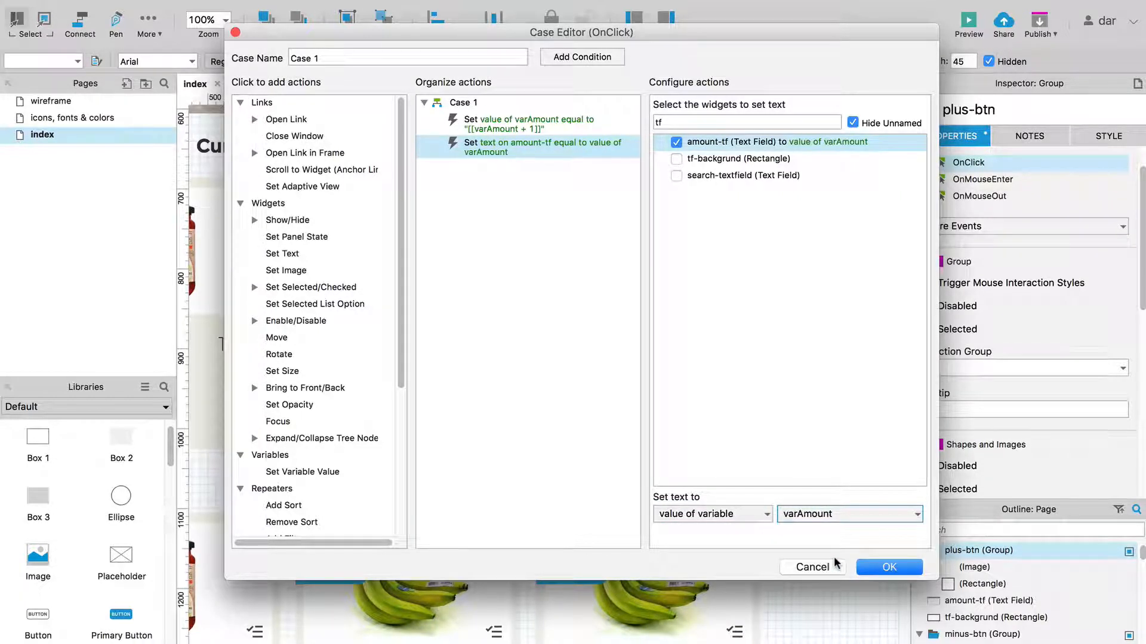
left_click(889, 567)
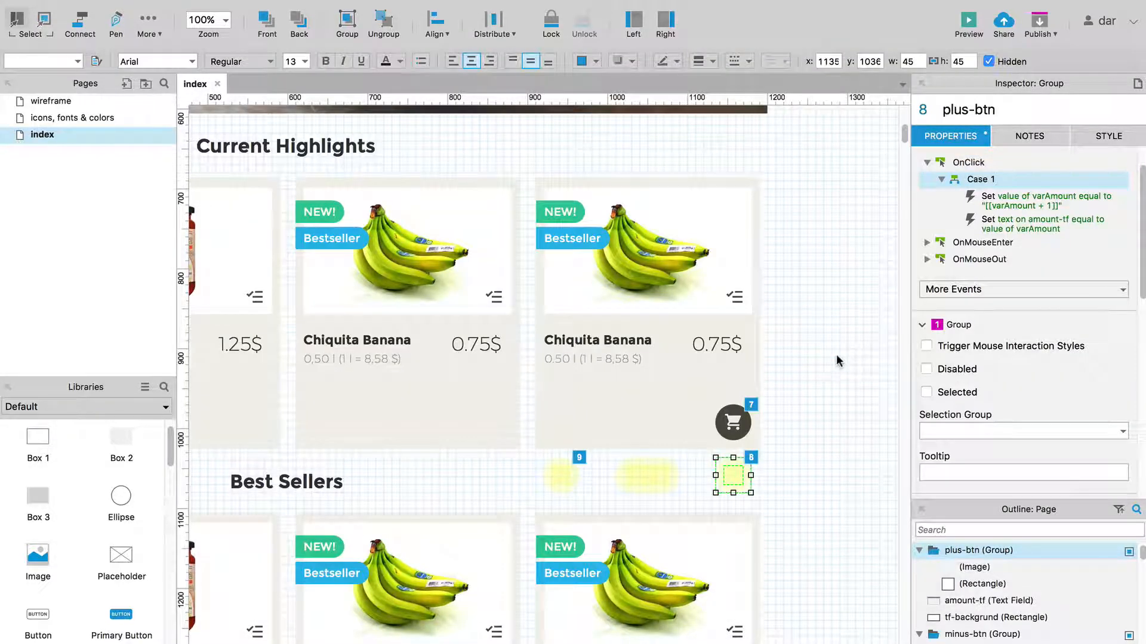
Step: Switch to the browser, reload the prototype, and reveal the amount controls from the last Chiquita Banana's cart button
key("super+Tab")
key("super+r")
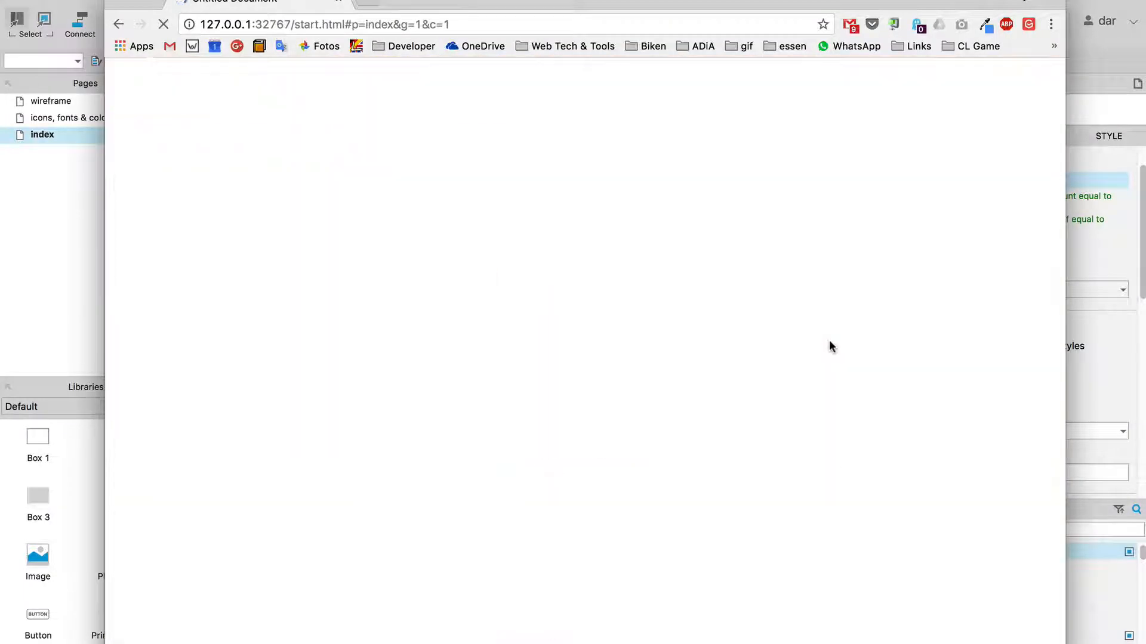
scroll(902, 375, "down", 10)
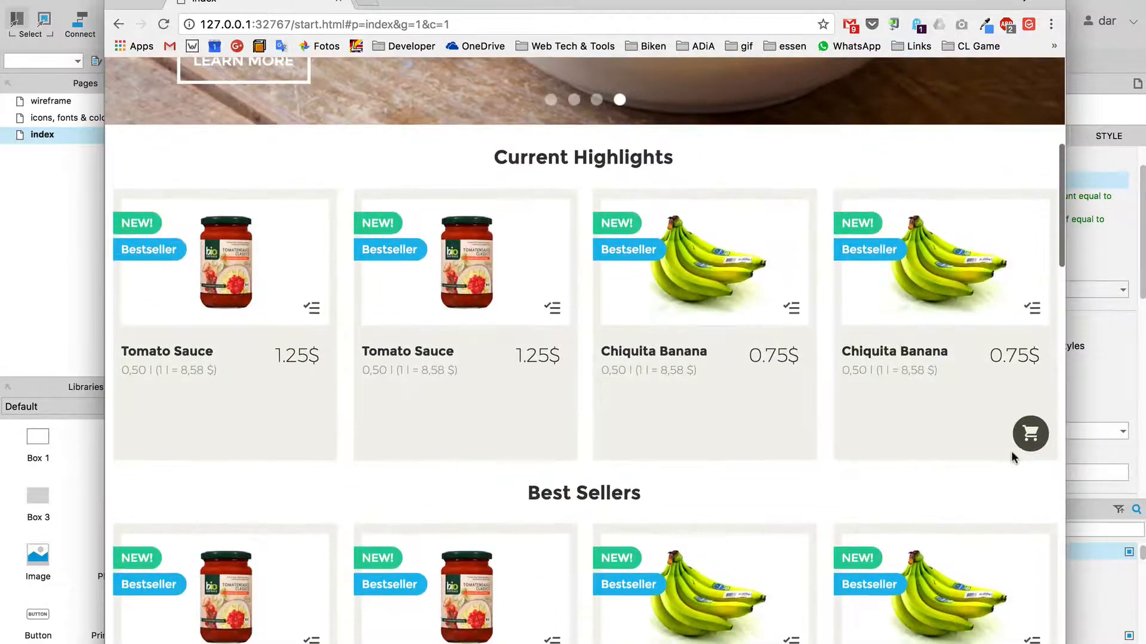
left_click(1030, 434)
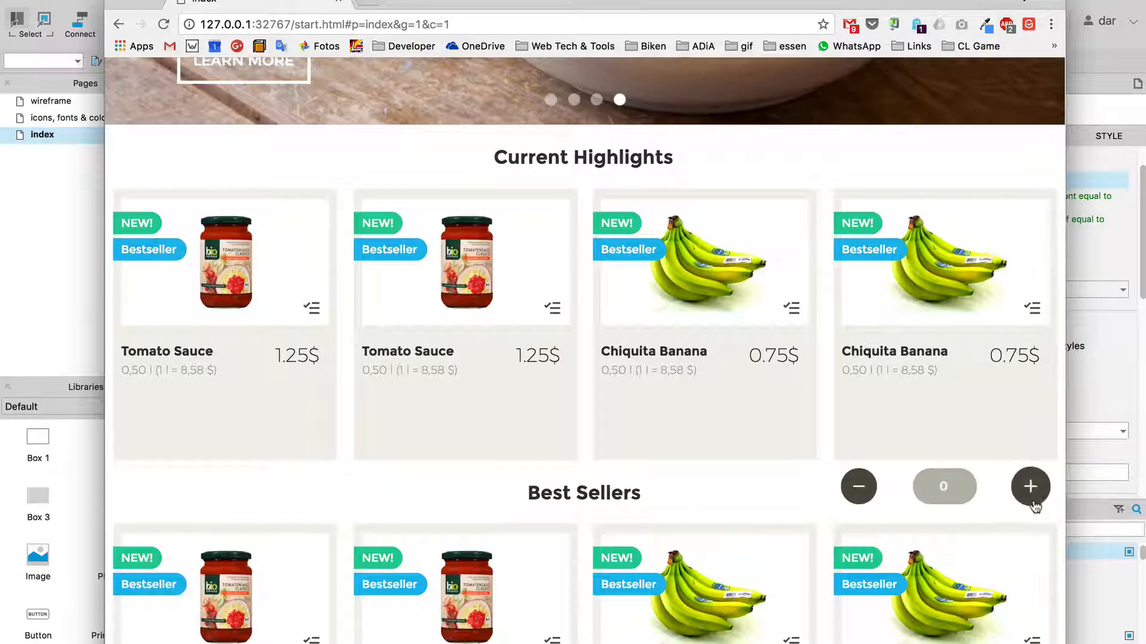
Step: Test the plus button by raising the last Chiquita Banana's amount to 11, and return to Axure RP
left_click(1032, 488)
left_click(1033, 488)
left_click(1035, 504)
left_click(1035, 505)
left_click(1034, 504)
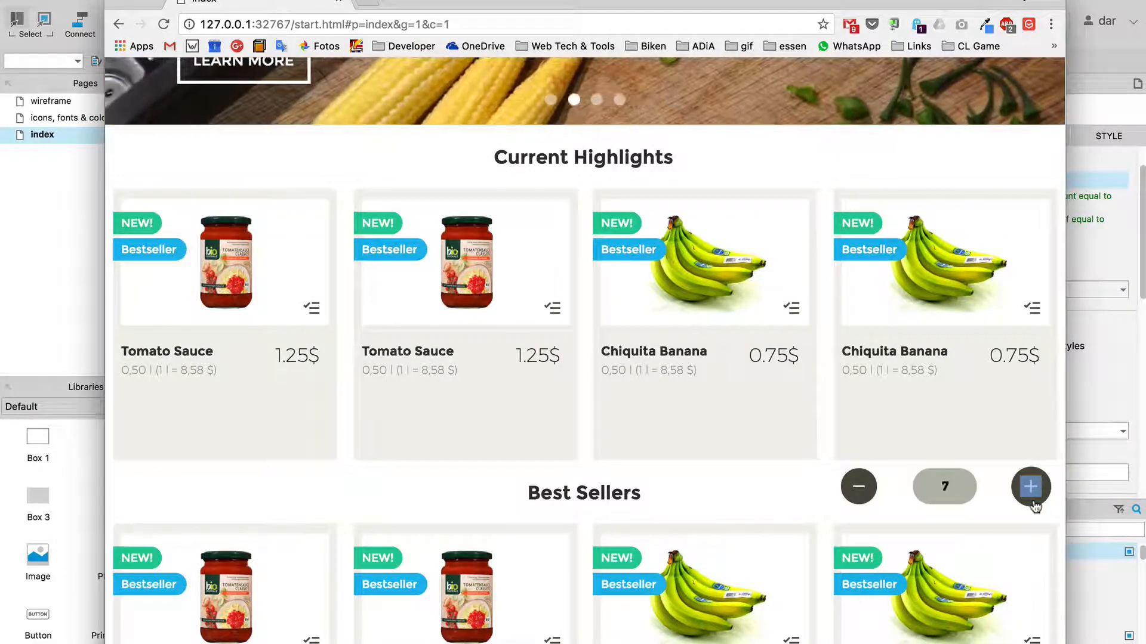
left_click(1034, 504)
left_click(1034, 504)
left_click(1034, 504)
left_click(1034, 504)
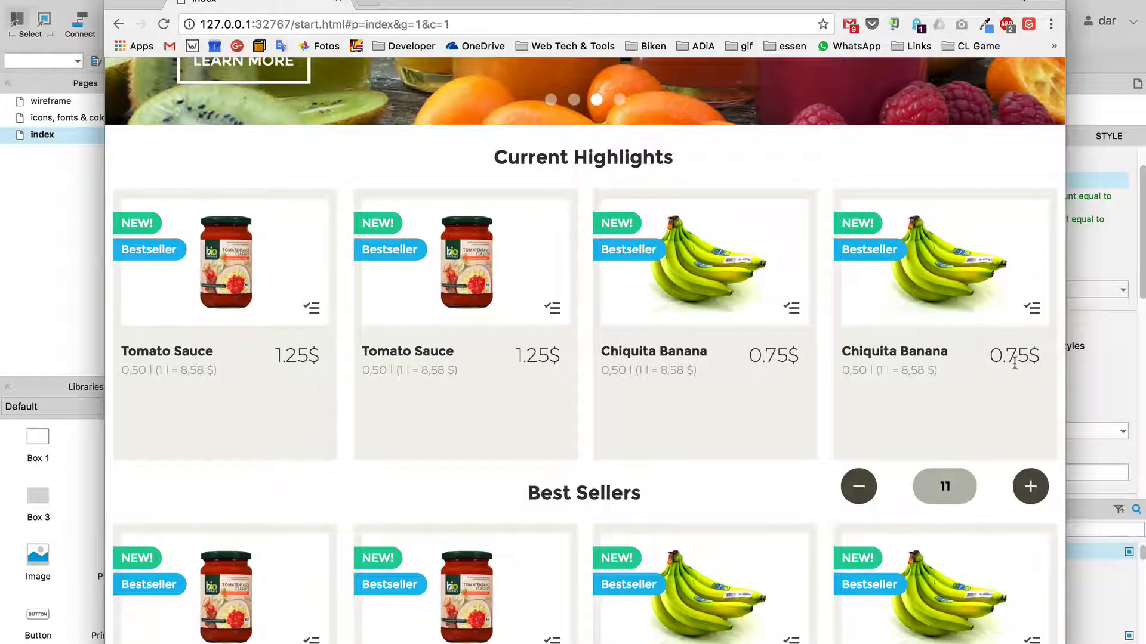
key("super+Tab")
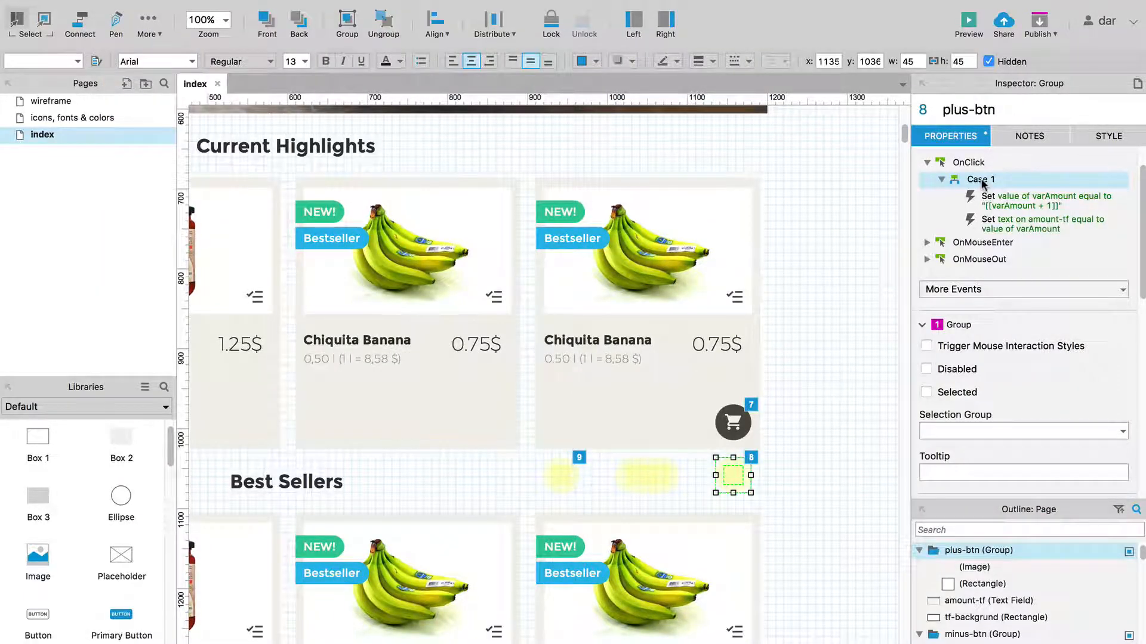
Step: Copy plus-btn's OnClick case into the OnClick event of minus-btn
left_click(557, 477)
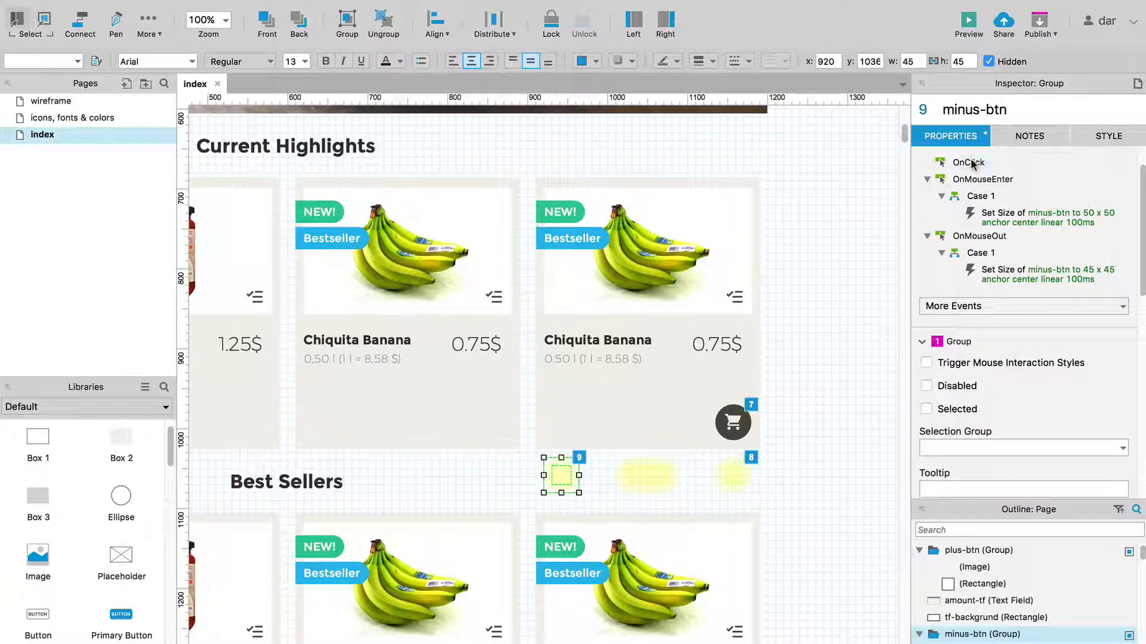
left_click(970, 163)
key("ctrl+v")
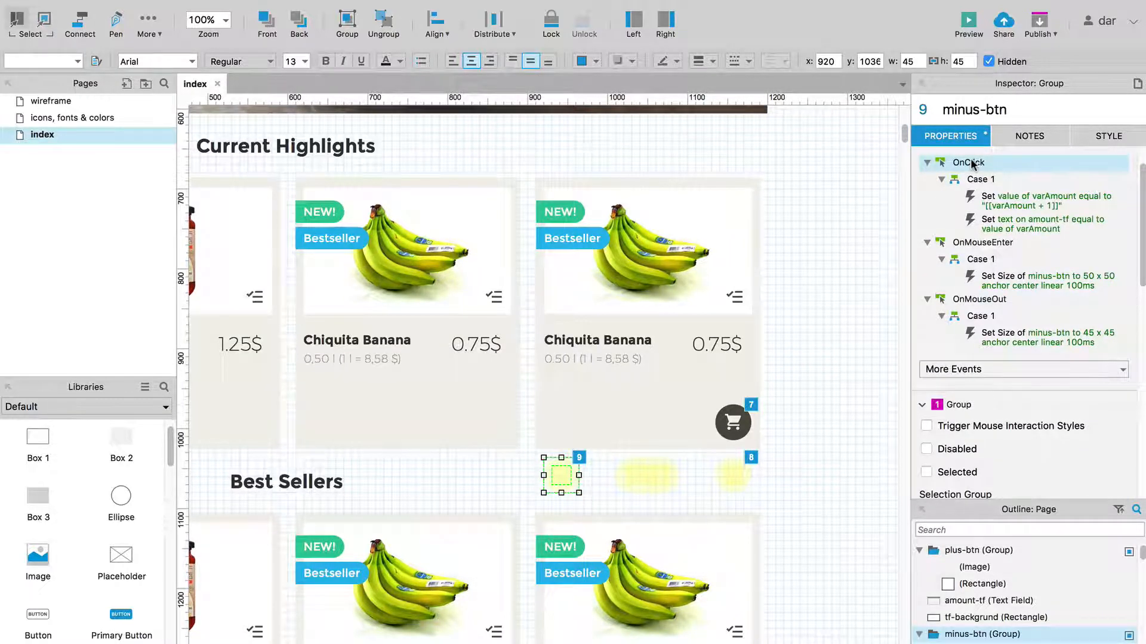
Step: Change the varAmount expression in minus-btn's OnClick case to [[varAmount - 1]], confirm the case, and deselect the widget
double_click(1028, 205)
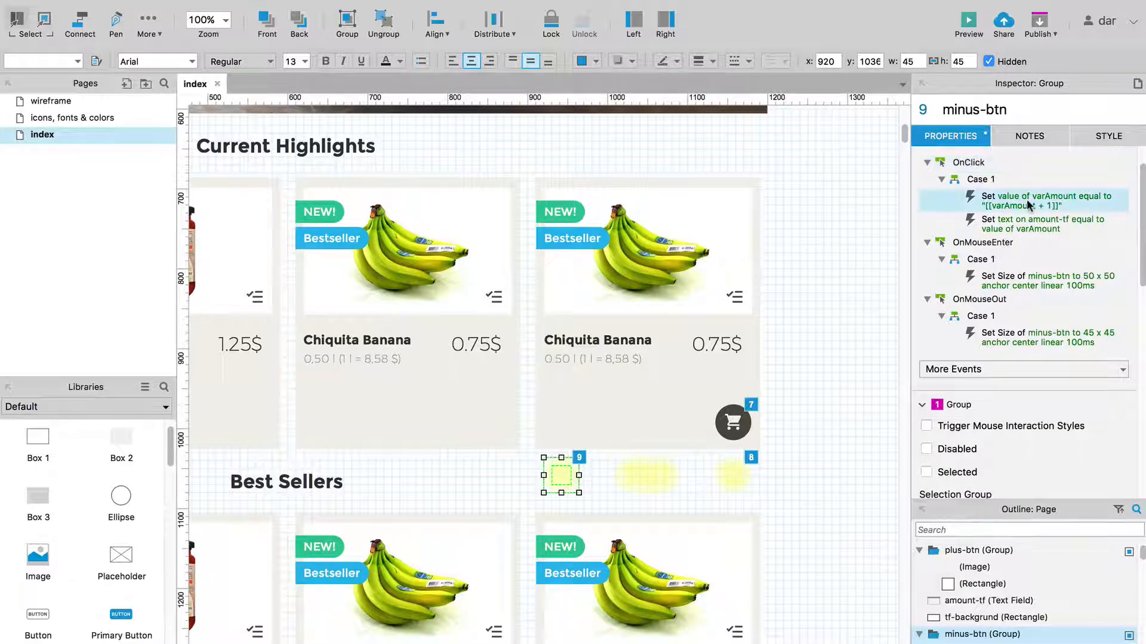
left_click(824, 543)
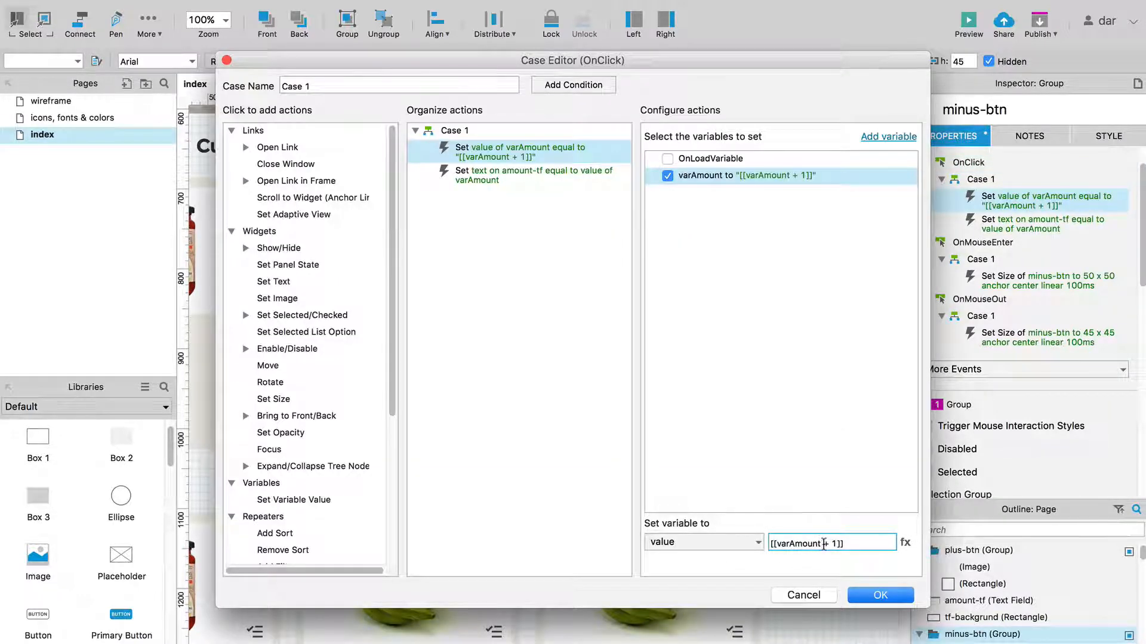
key("BackSpace")
type("-")
left_click(537, 170)
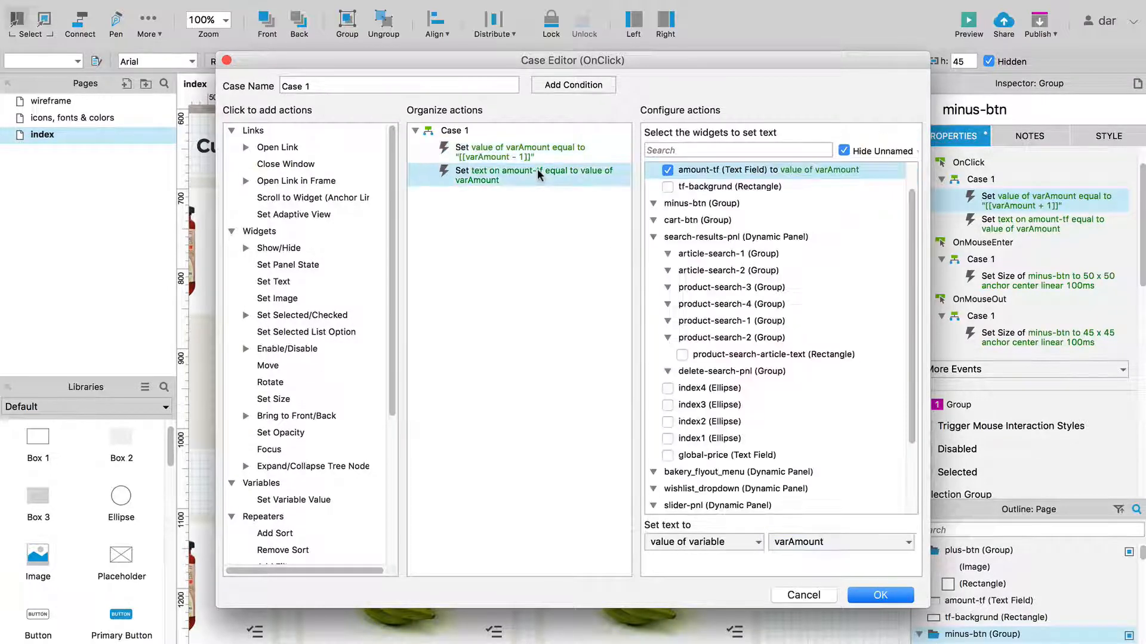
left_click(876, 595)
left_click(816, 523)
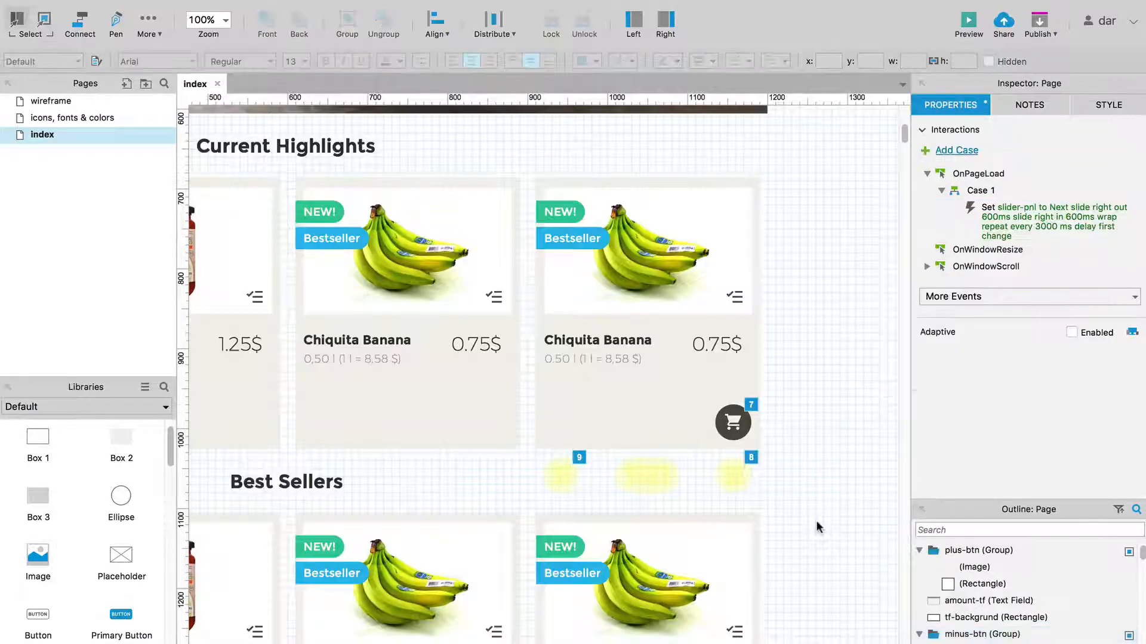
Step: Switch to the browser, reload the prototype, and show the last Chiquita Banana's amount controls under Current Highlights using its cart button
key("super+Tab")
key("super+r")
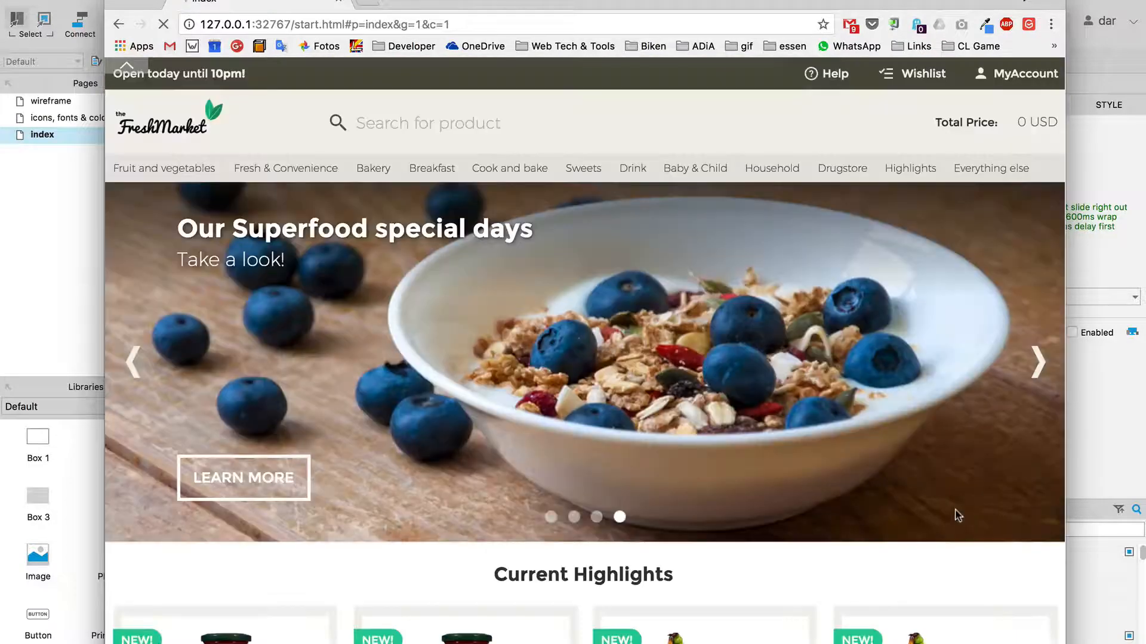
scroll(969, 511, "down", 8)
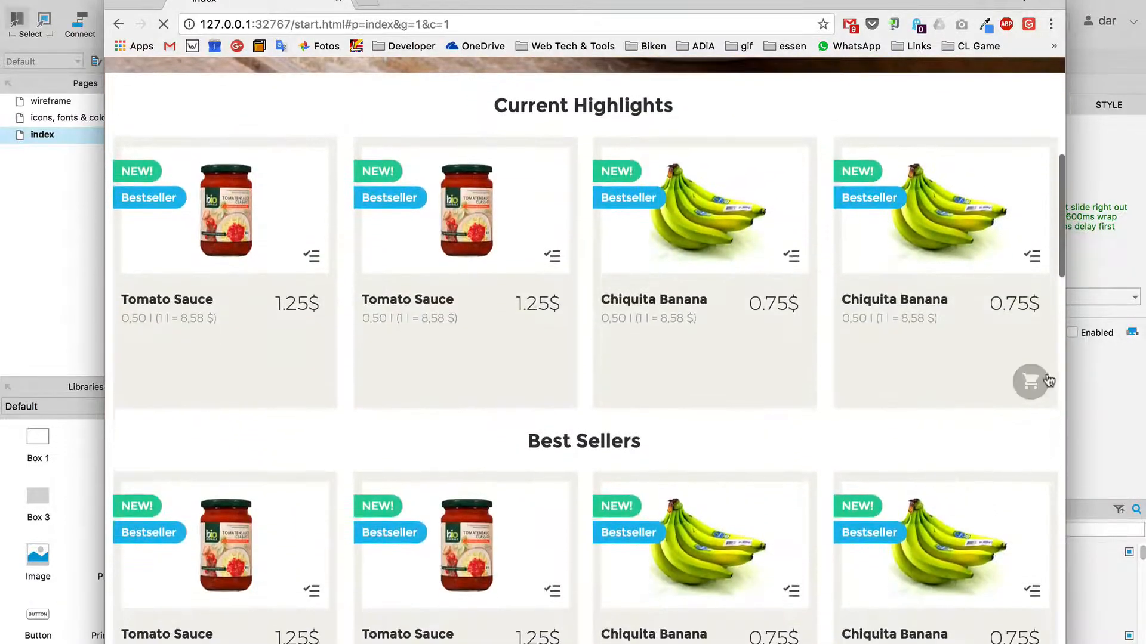
left_click(1038, 382)
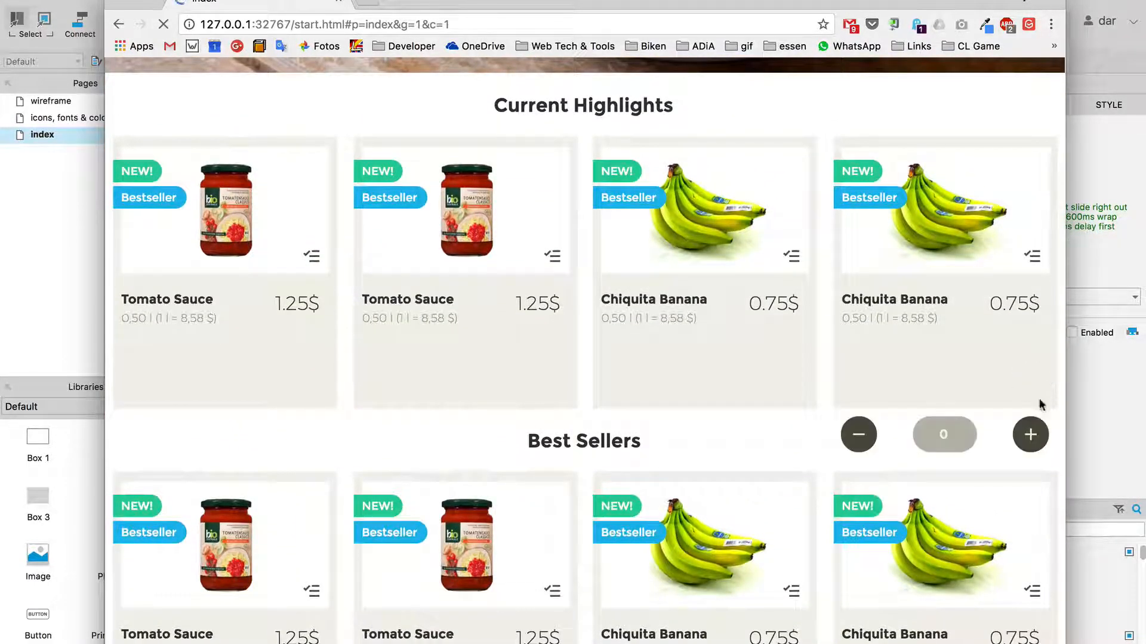
Step: Raise the last Chiquita Banana's amount to 7 with the plus button
left_click(1030, 439)
left_click(1030, 438)
left_click(1030, 439)
left_click(1029, 439)
left_click(1030, 439)
left_click(1030, 438)
left_click(1030, 441)
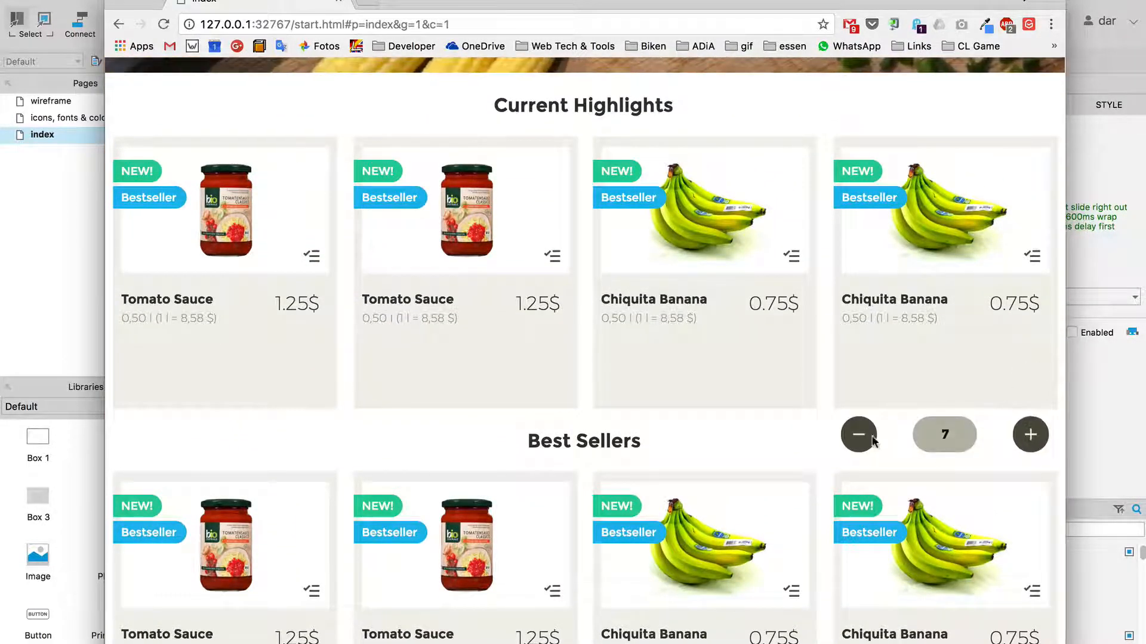
Step: Test the minus button down to -12, raise the amount back to -7, and return to Axure RP
left_click(860, 435)
left_click(859, 436)
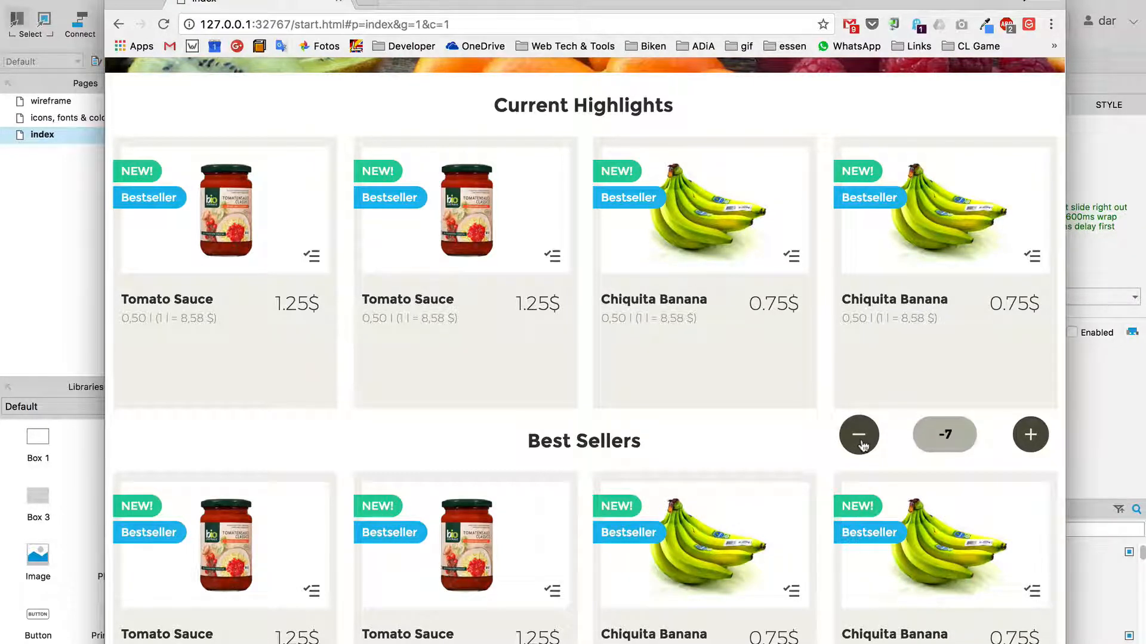
left_click(859, 439)
left_click(859, 438)
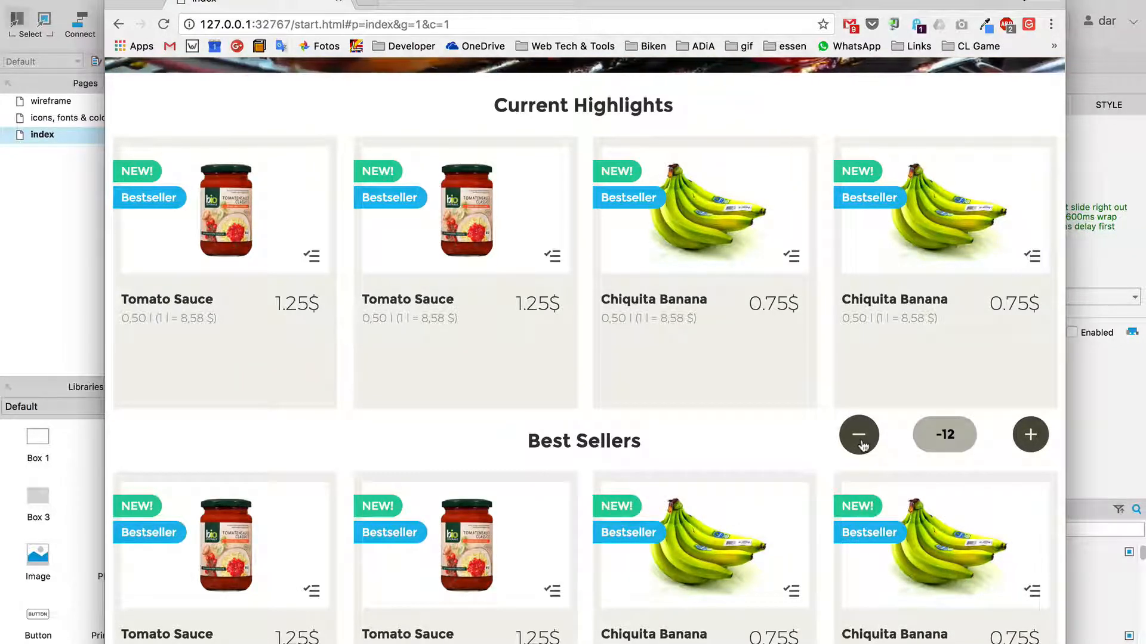
left_click(1030, 445)
left_click(1030, 444)
left_click(1030, 445)
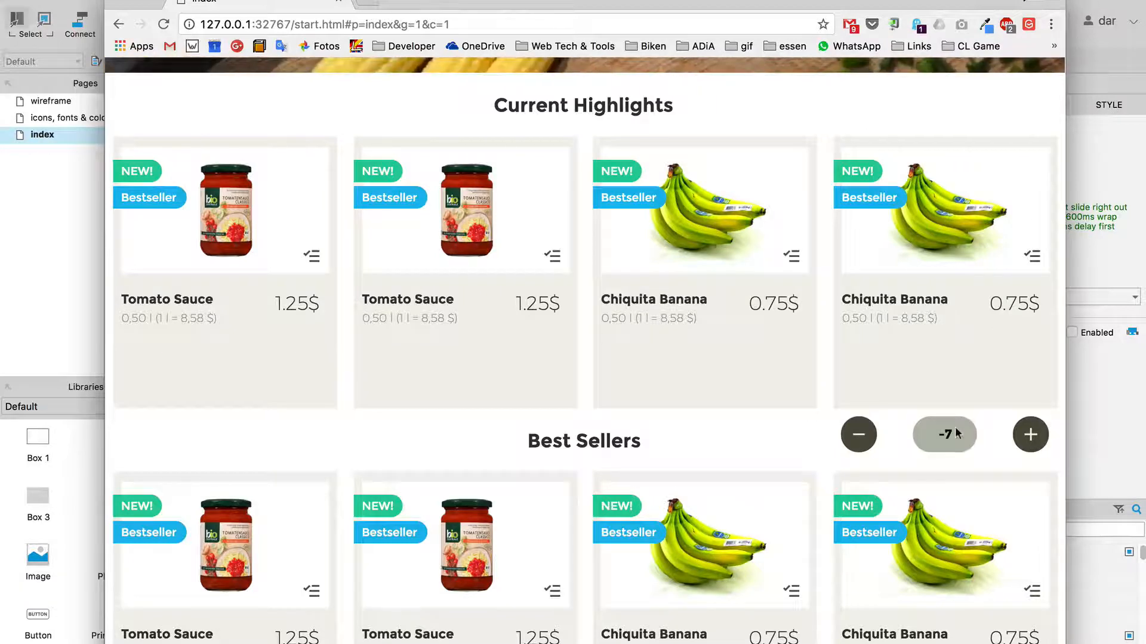
left_click(1101, 13)
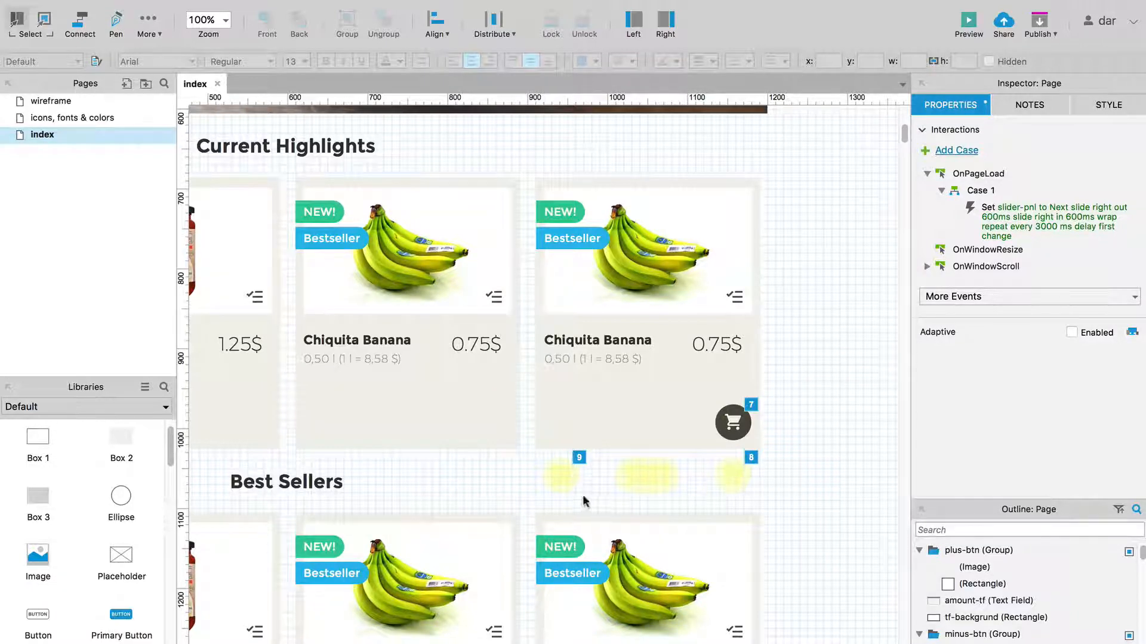
Step: Start a condition on minus-btn's OnClick Case 1 that checks the text on the amount-tf widget
left_click(568, 476)
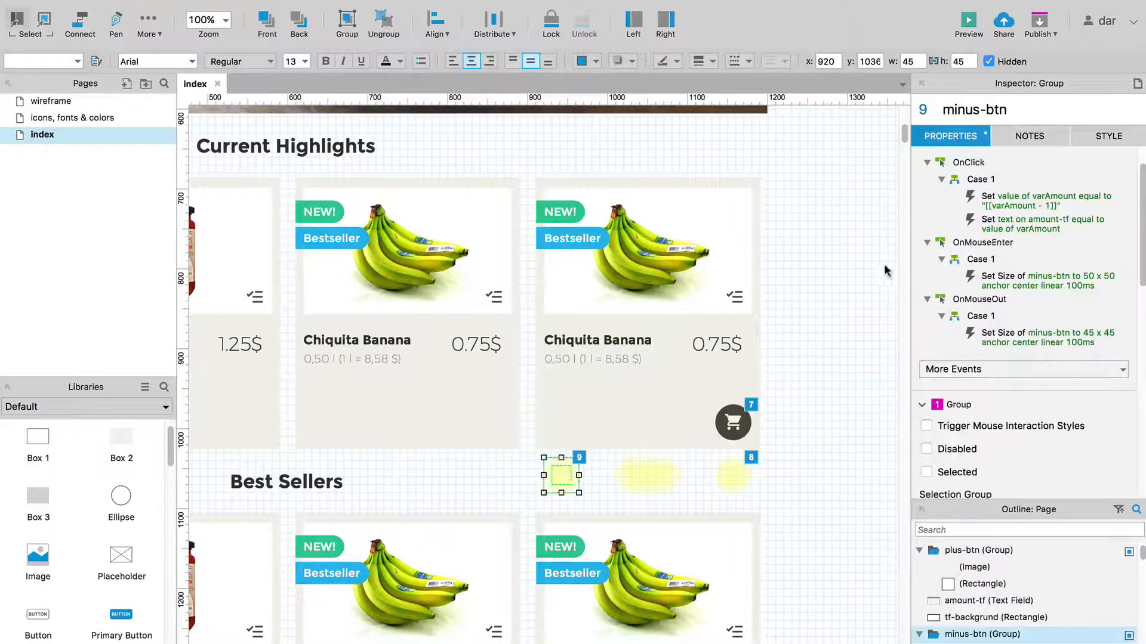
double_click(978, 180)
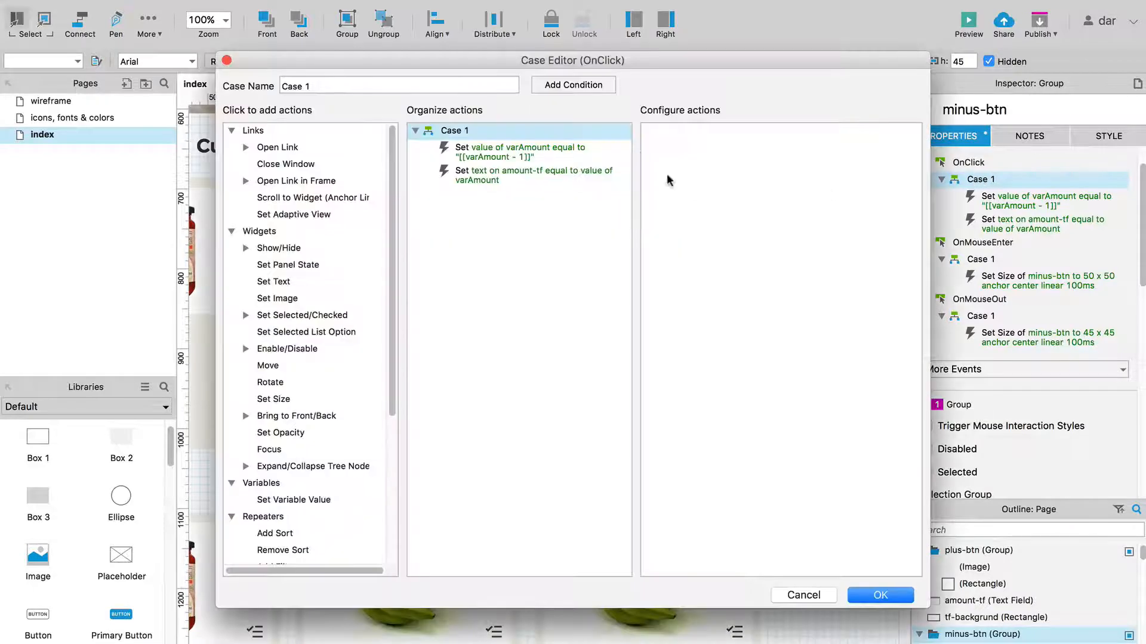
left_click(568, 87)
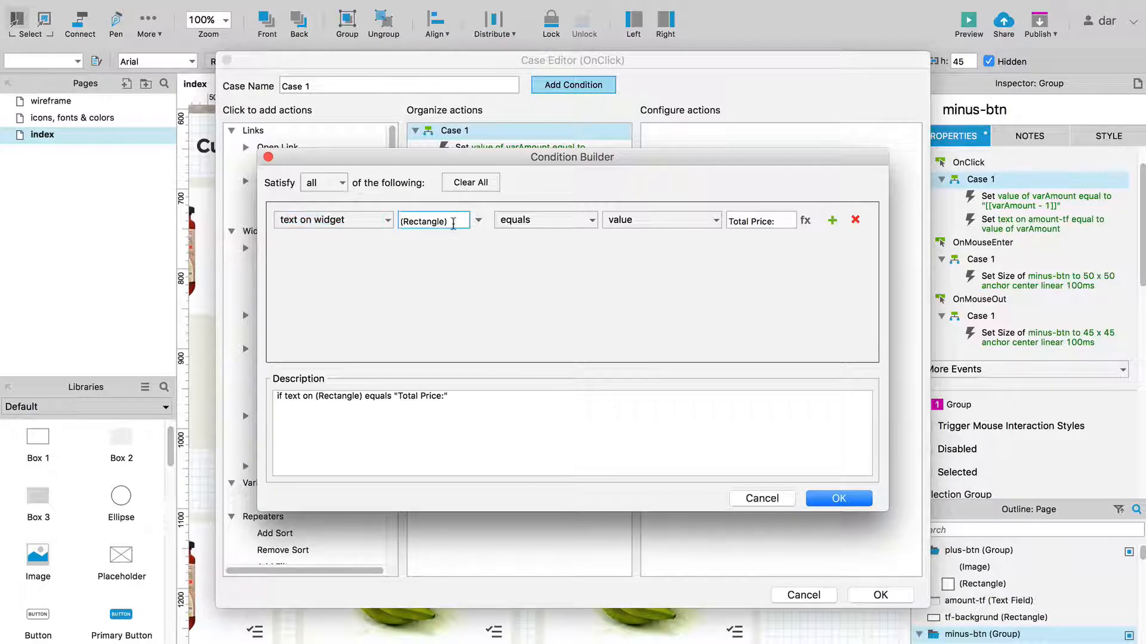
left_click(478, 220)
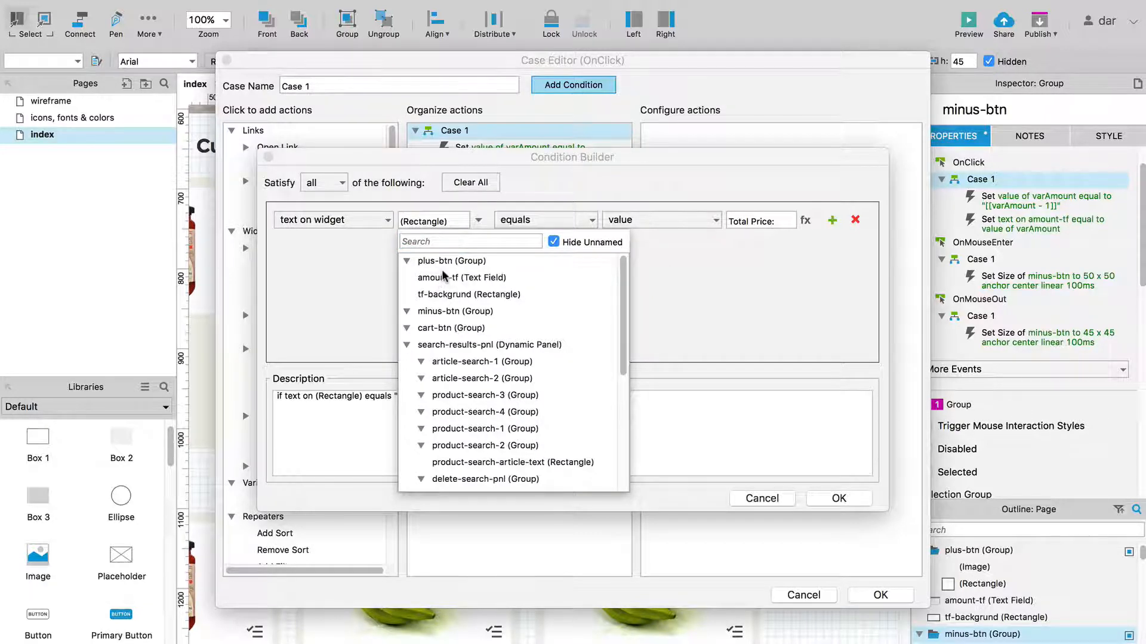
left_click(458, 278)
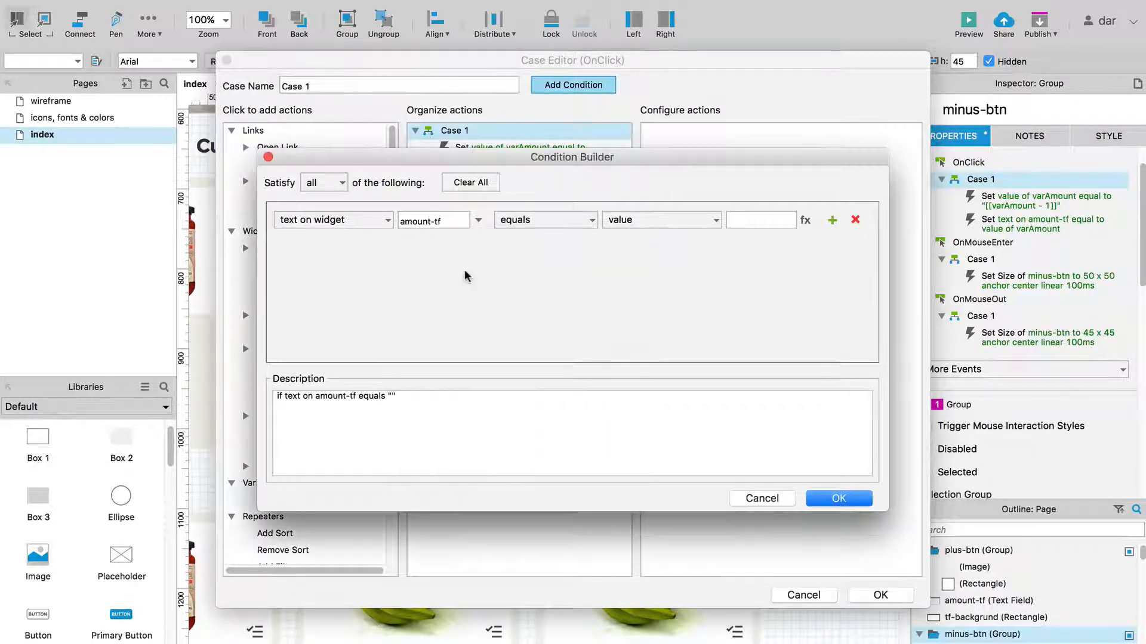
Step: Set the condition to "is less than or equals" the value 0, and confirm both the condition and the case
left_click(585, 224)
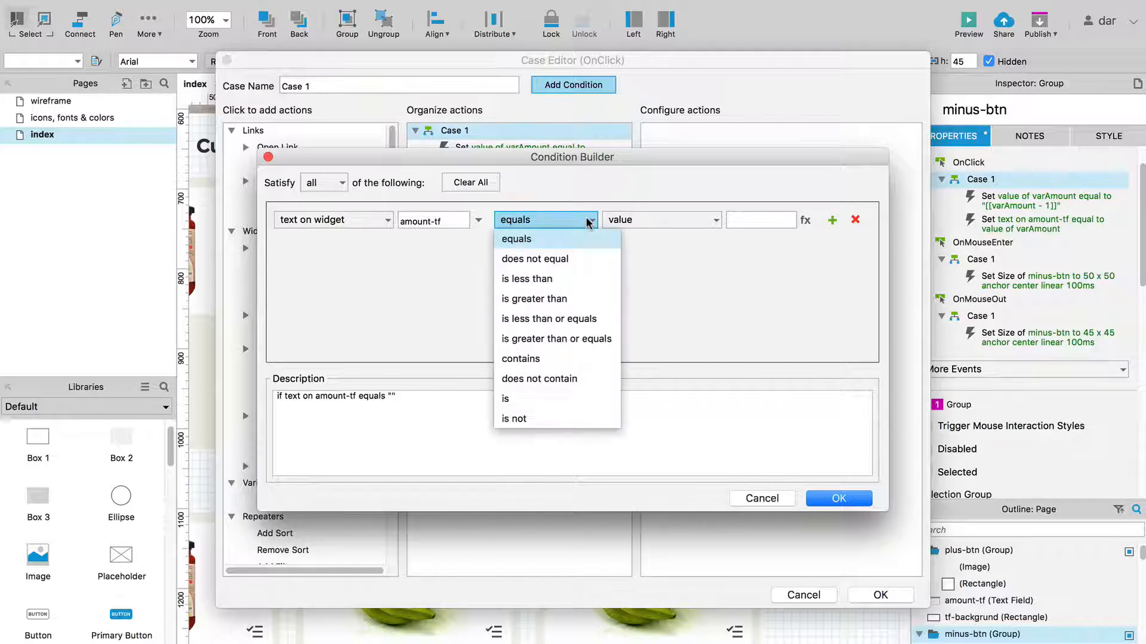
left_click(595, 320)
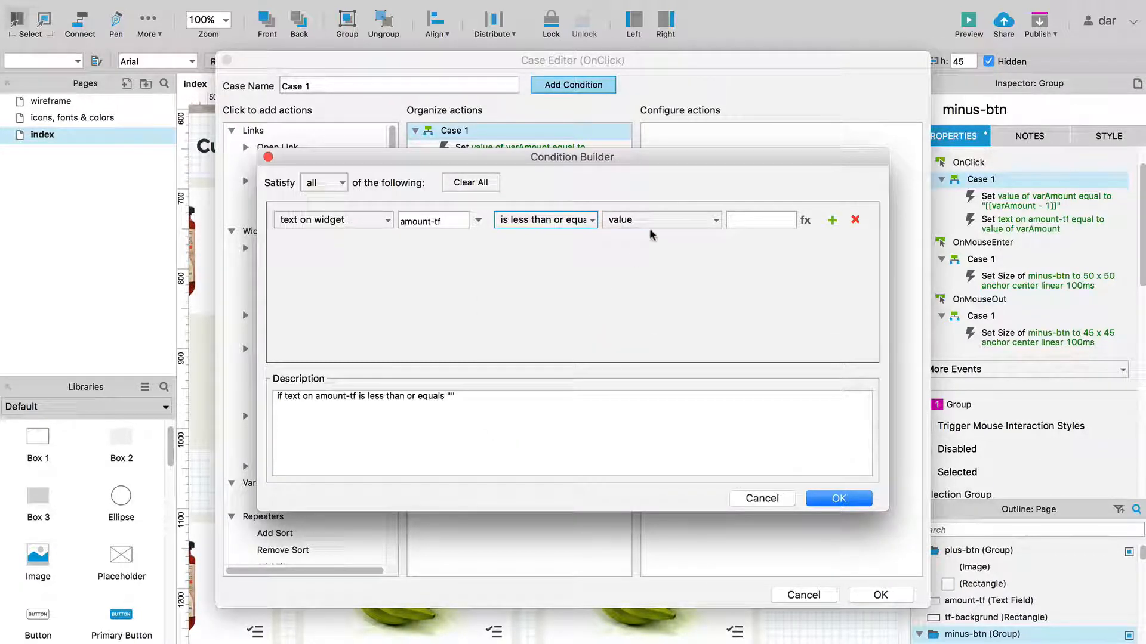
left_click(744, 216)
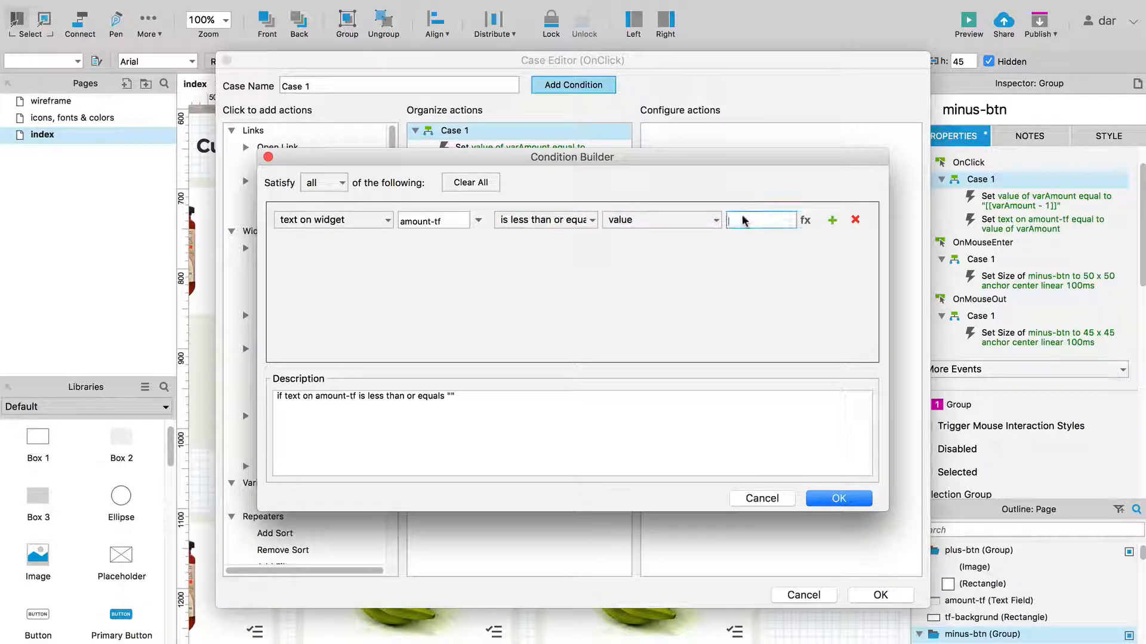
type("0")
left_click(837, 499)
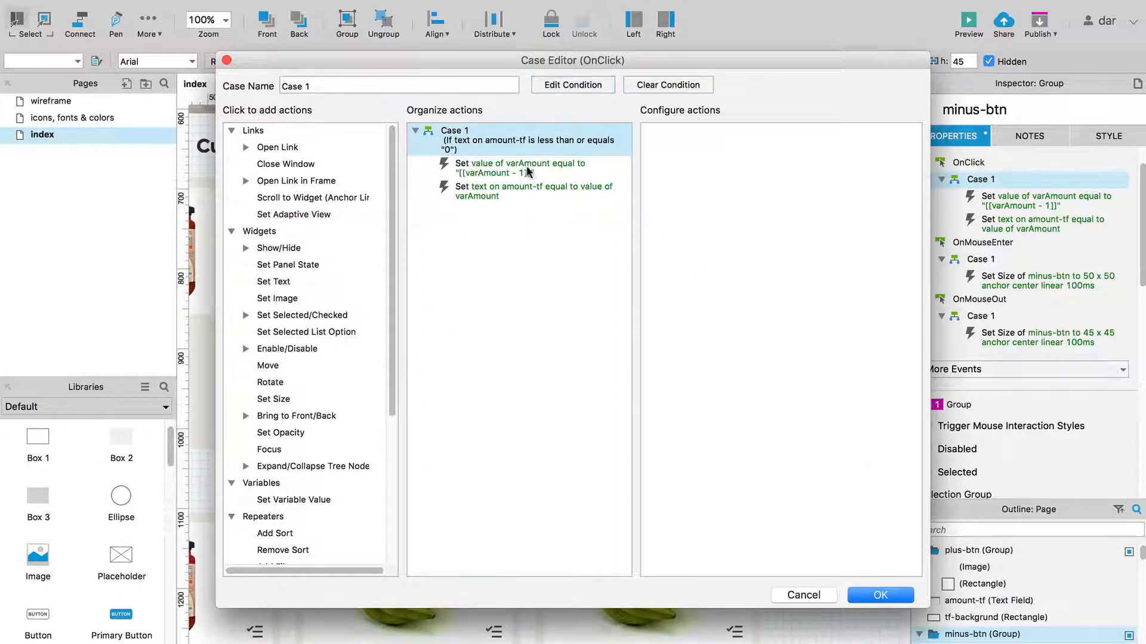
left_click(872, 597)
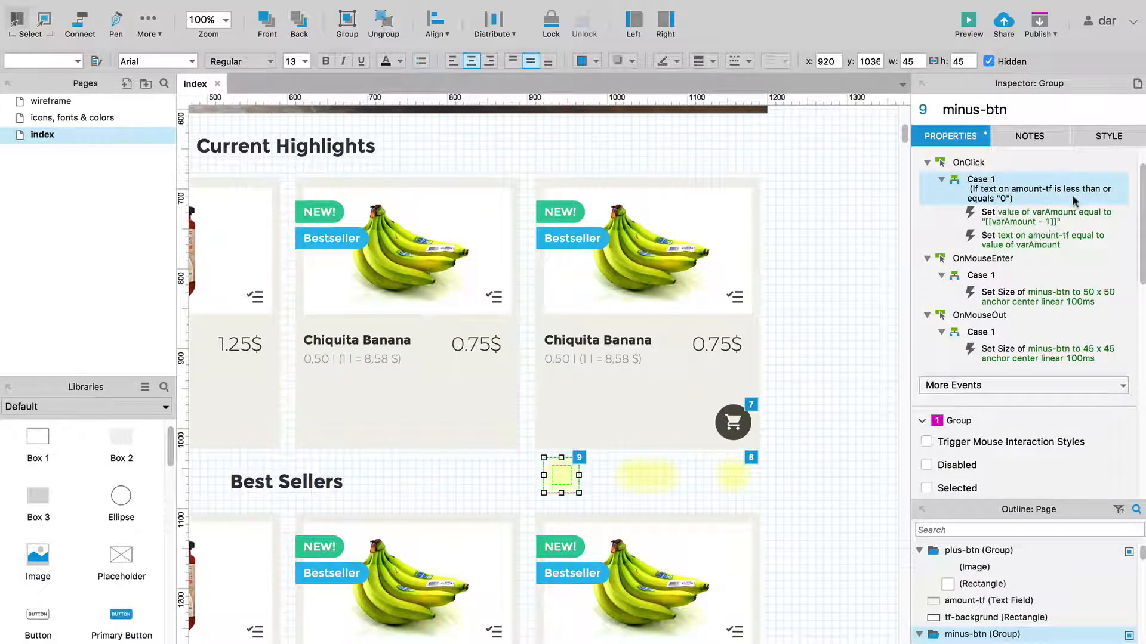
Step: Change the condition of minus-btn's OnClick Case 1 to amount-tf "is greater than" 0, and confirm the case
double_click(1055, 188)
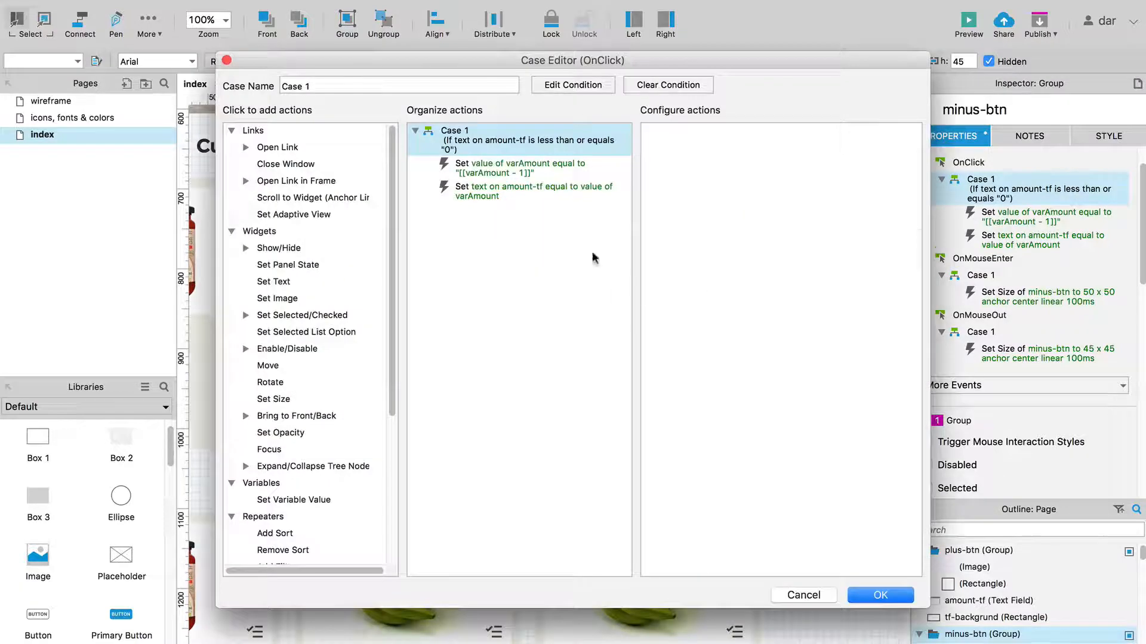
double_click(547, 144)
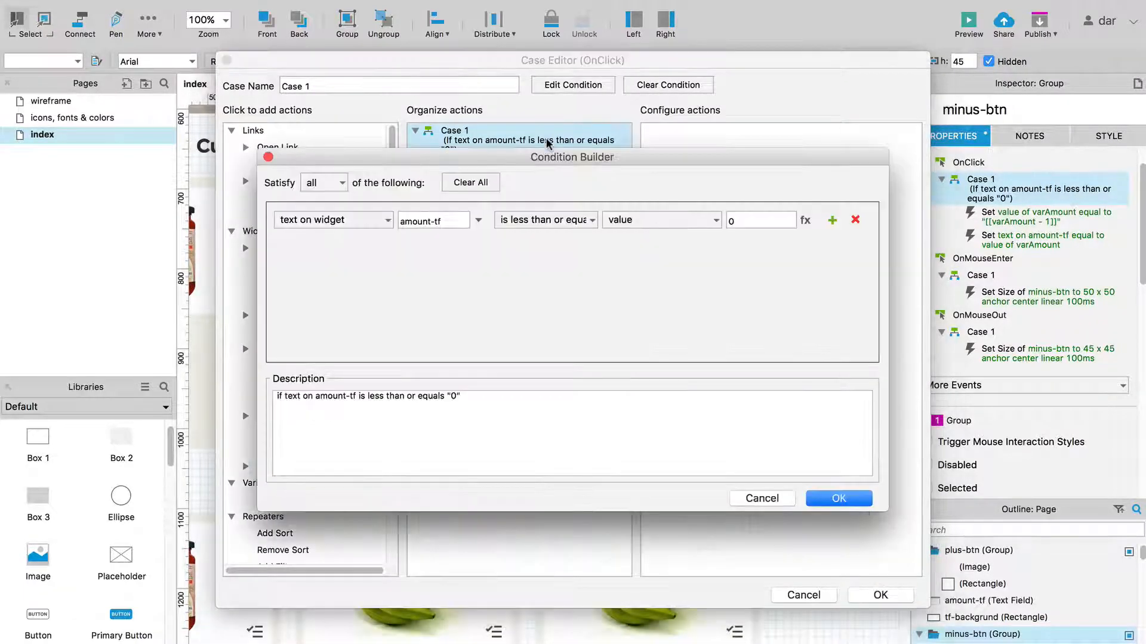
left_click(577, 220)
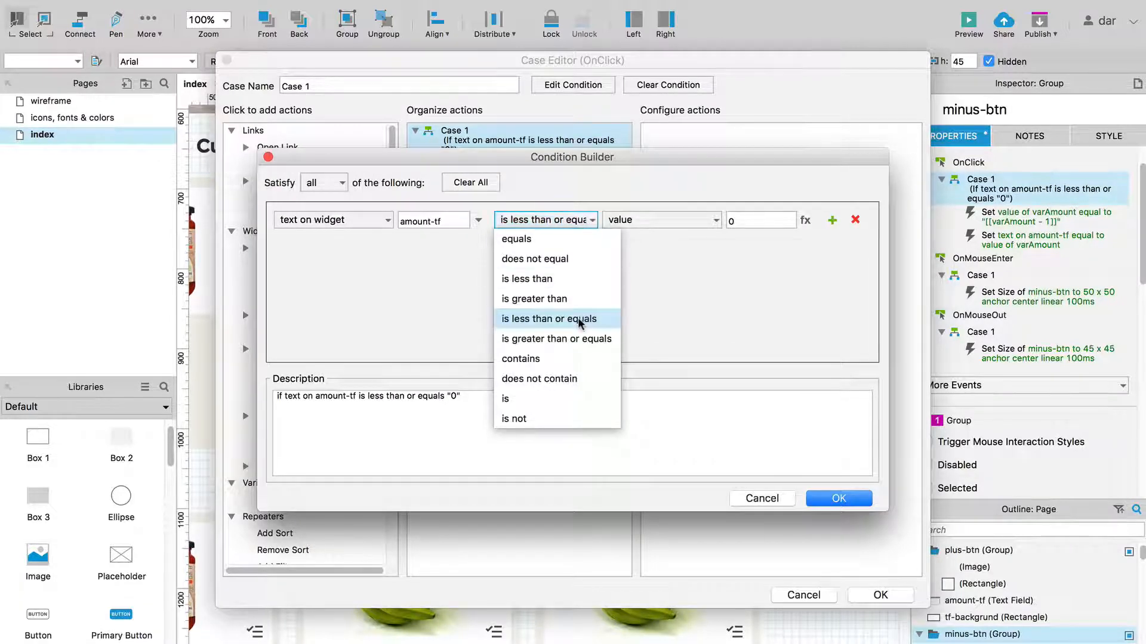
left_click(567, 300)
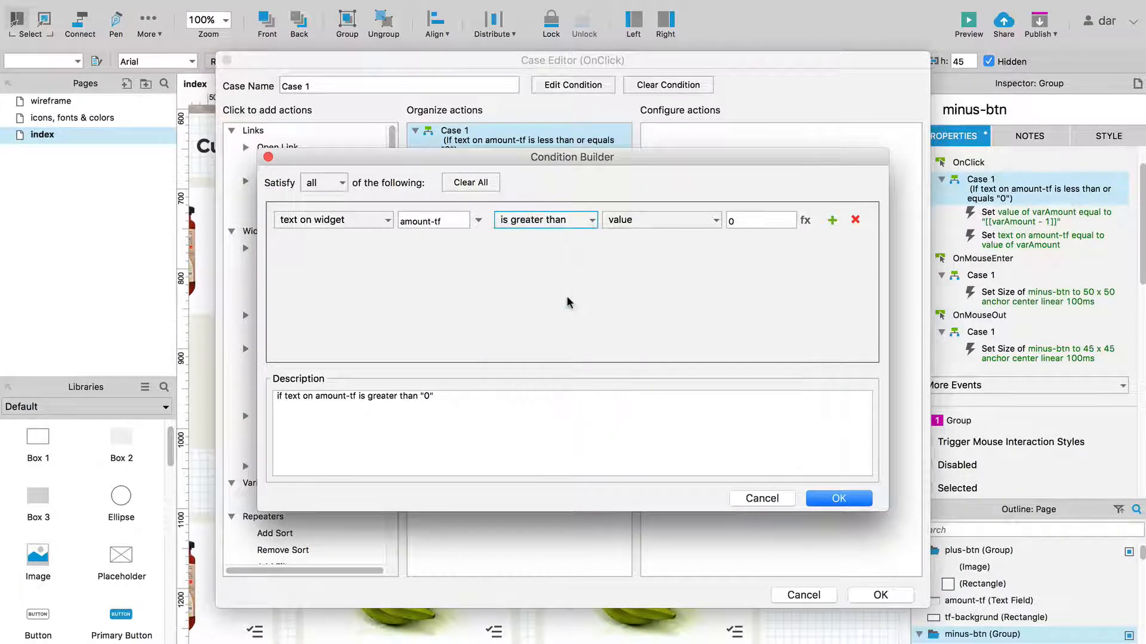
left_click(838, 500)
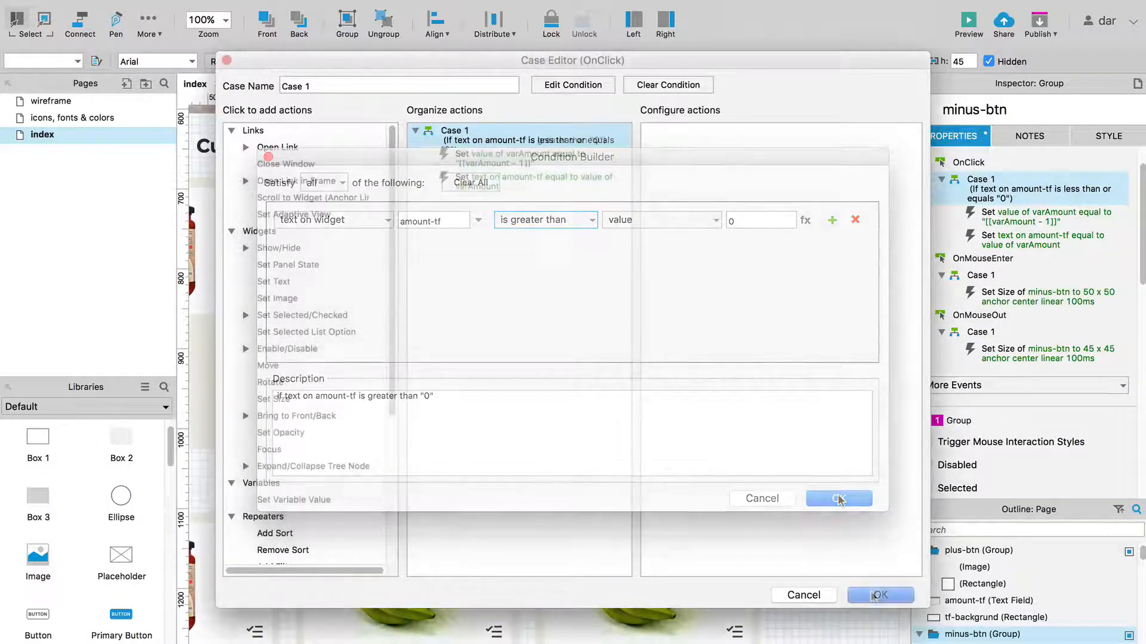
left_click(880, 595)
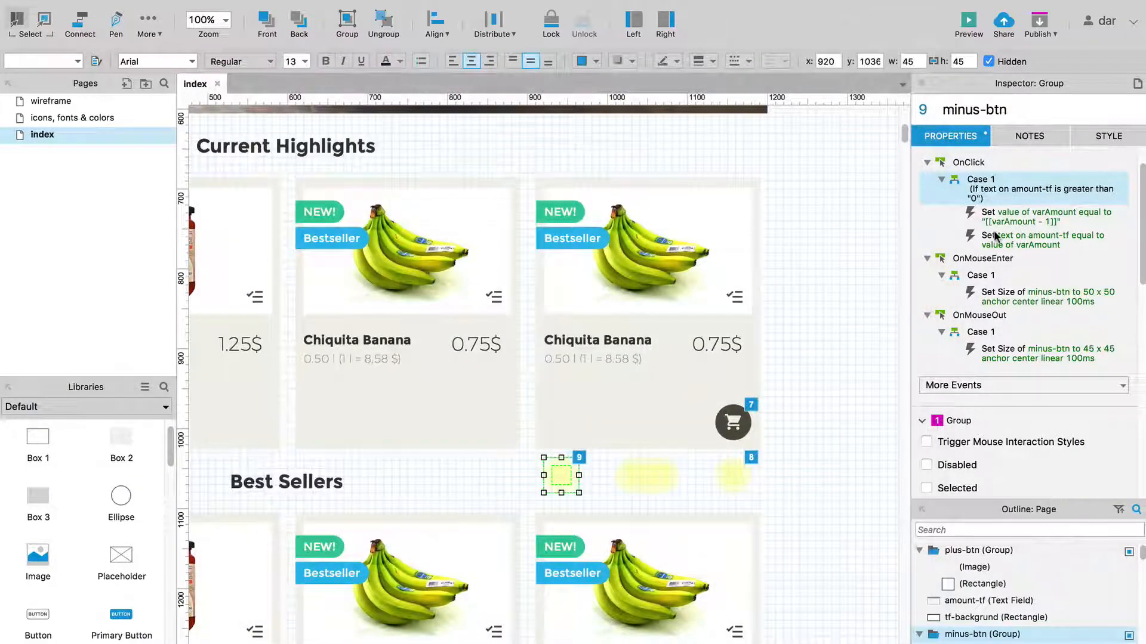
Step: Collapse minus-btn's OnMouseEnter and OnMouseOut events and start a second case, Case 2, under its OnClick event
scroll(991, 209, "up", 2)
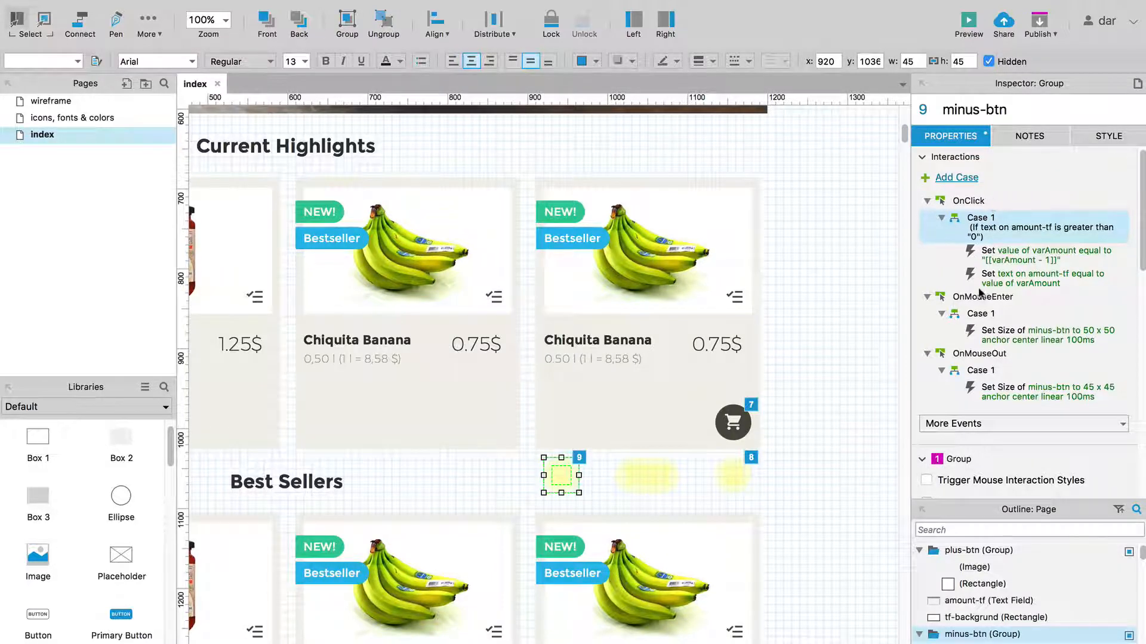
left_click(927, 296)
left_click(926, 315)
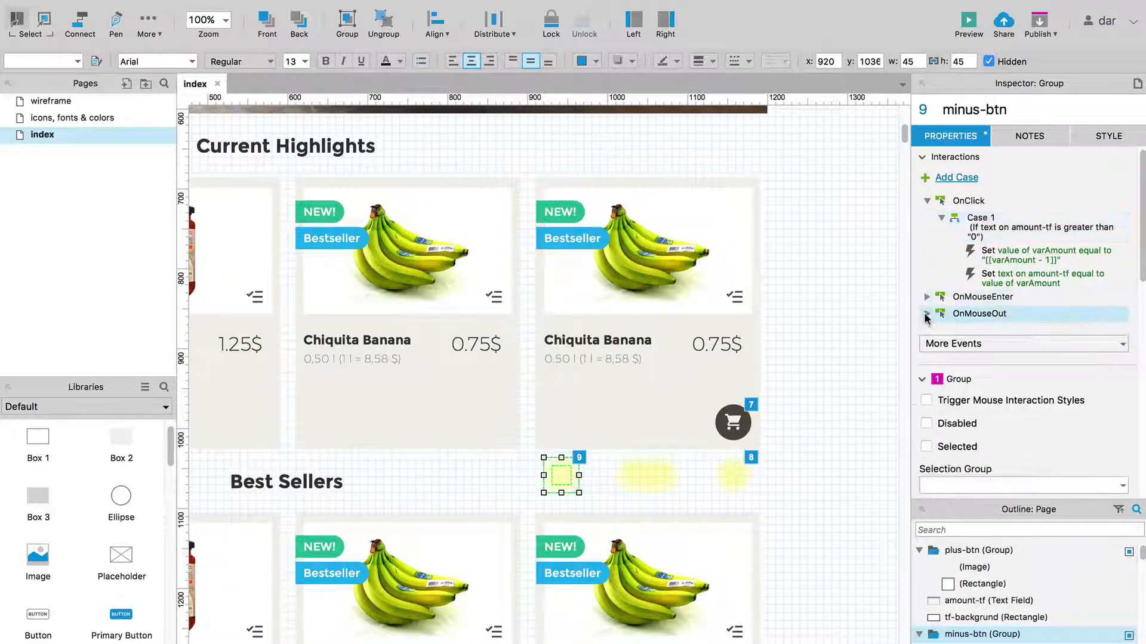
left_click(957, 178)
left_click(779, 595)
left_click(991, 226)
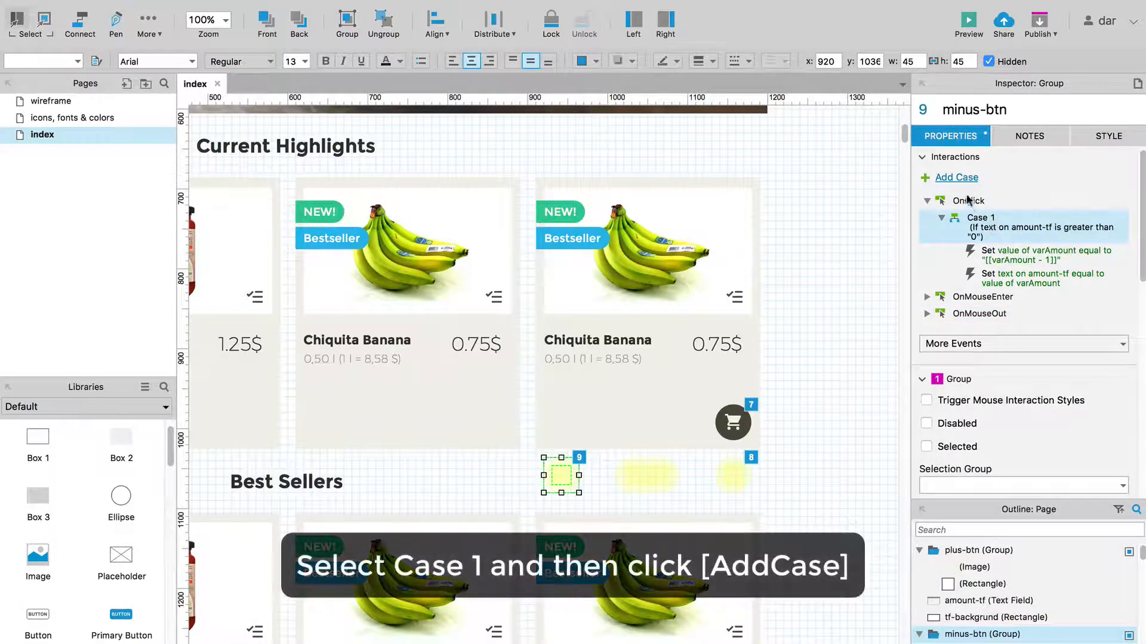
left_click(957, 178)
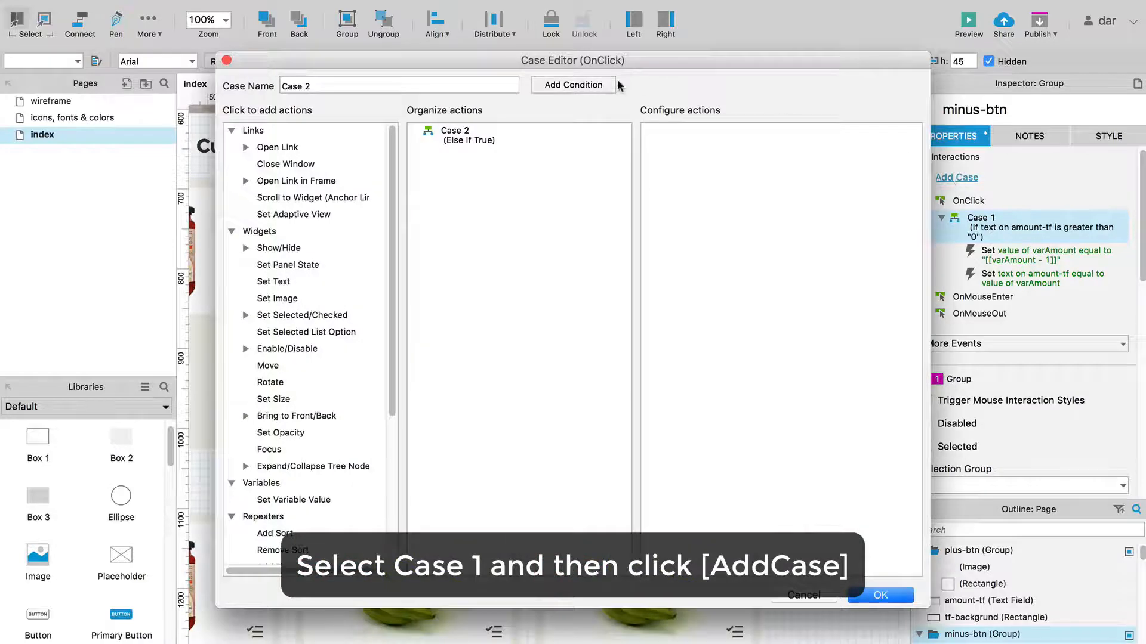
left_click_drag(583, 60, 543, 59)
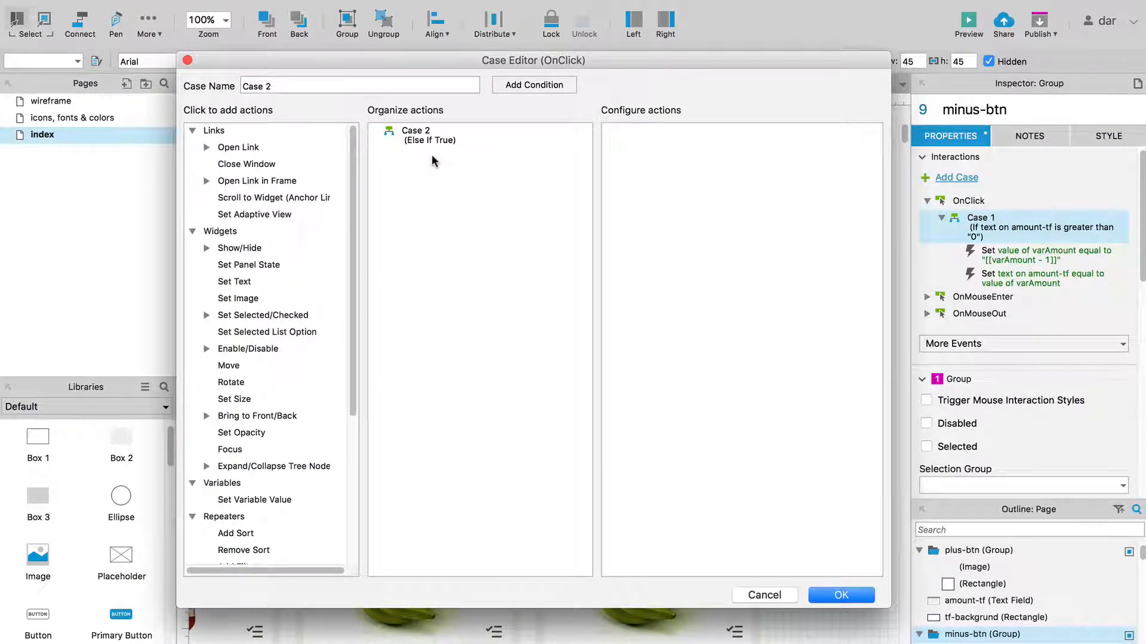
Step: Give Case 2 a Show/Hide action that hides plus-btn and minus-btn and shows cart-btn
left_click(243, 252)
left_click(657, 145)
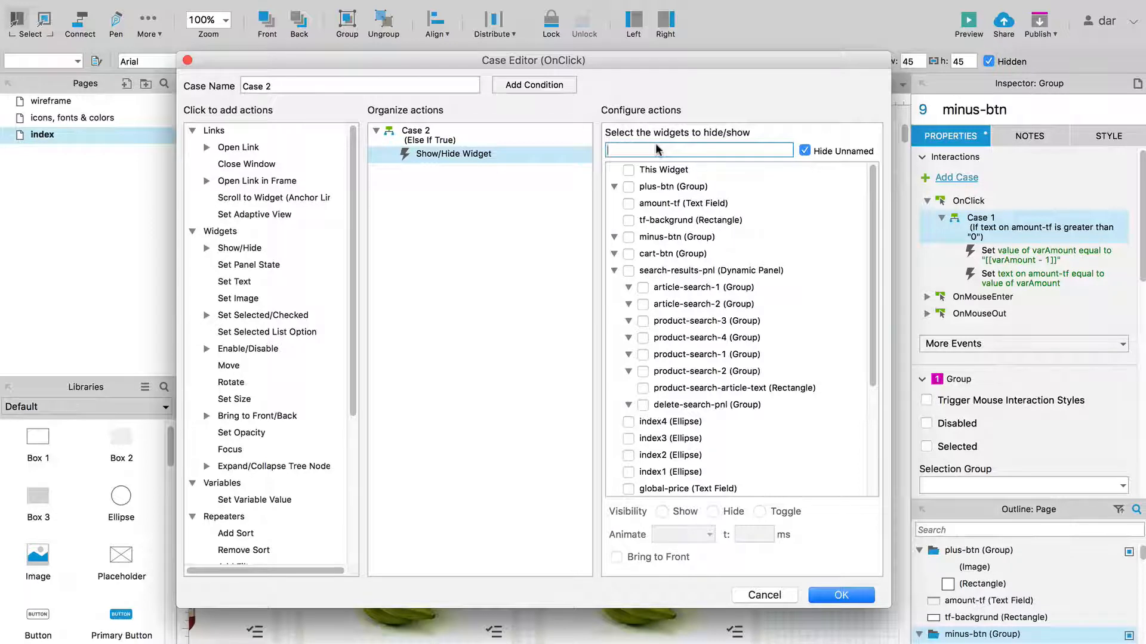
type("btn")
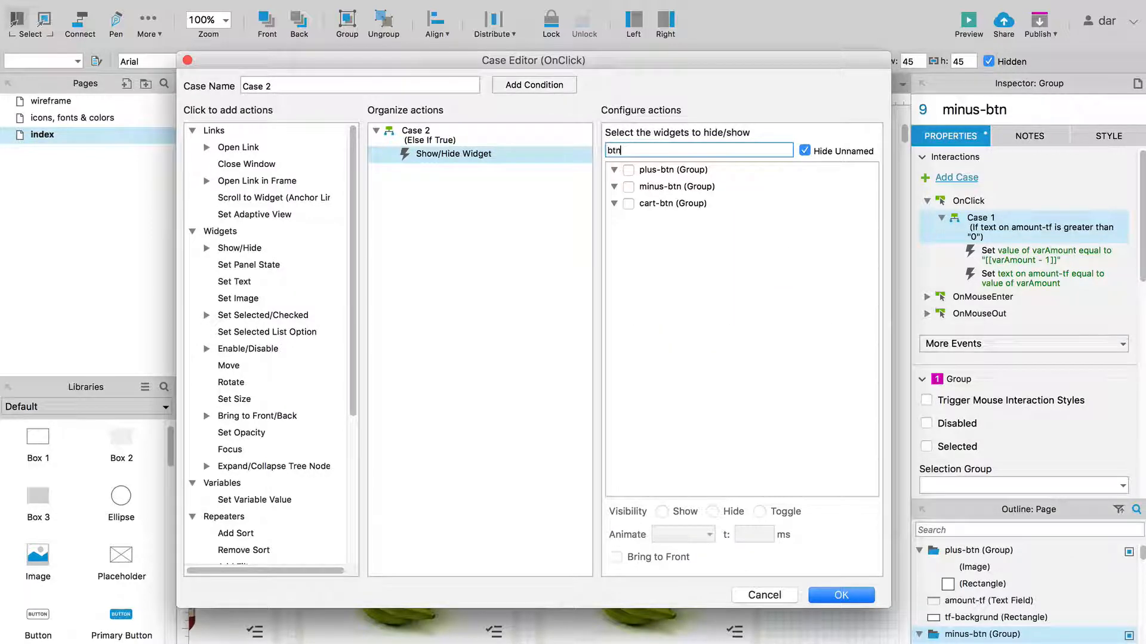
left_click(628, 170)
left_click(711, 490)
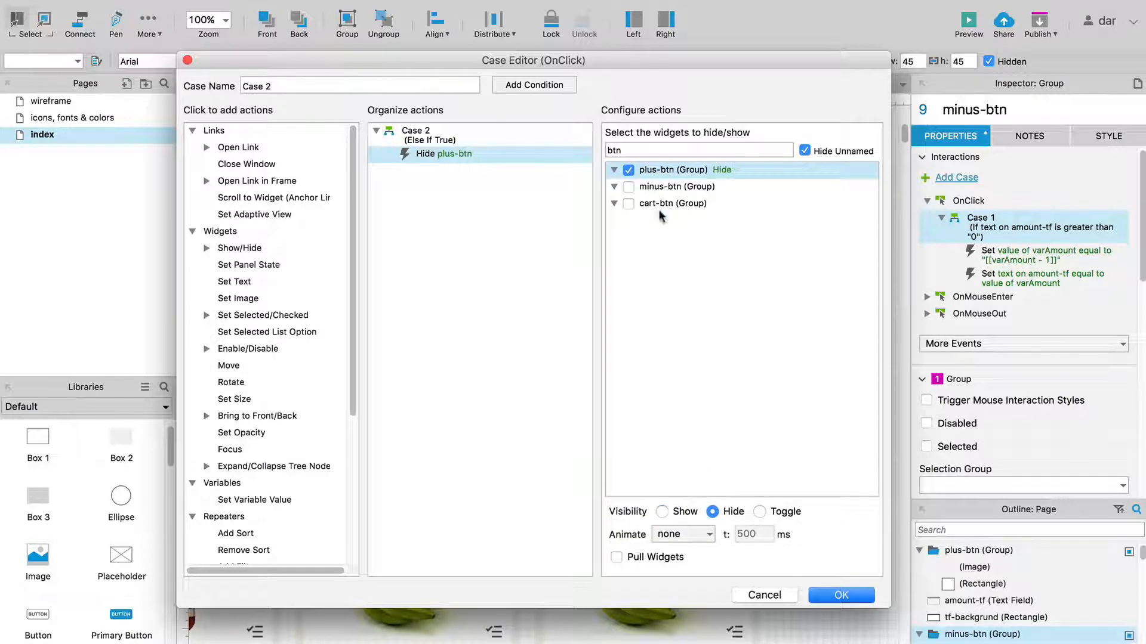
left_click(628, 187)
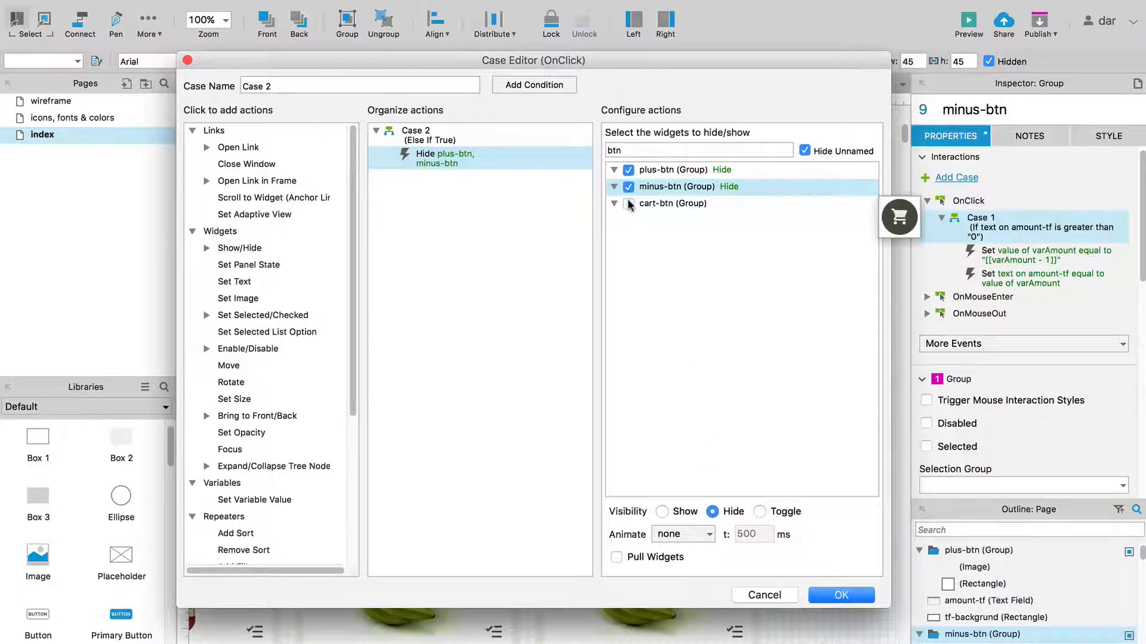
left_click(628, 203)
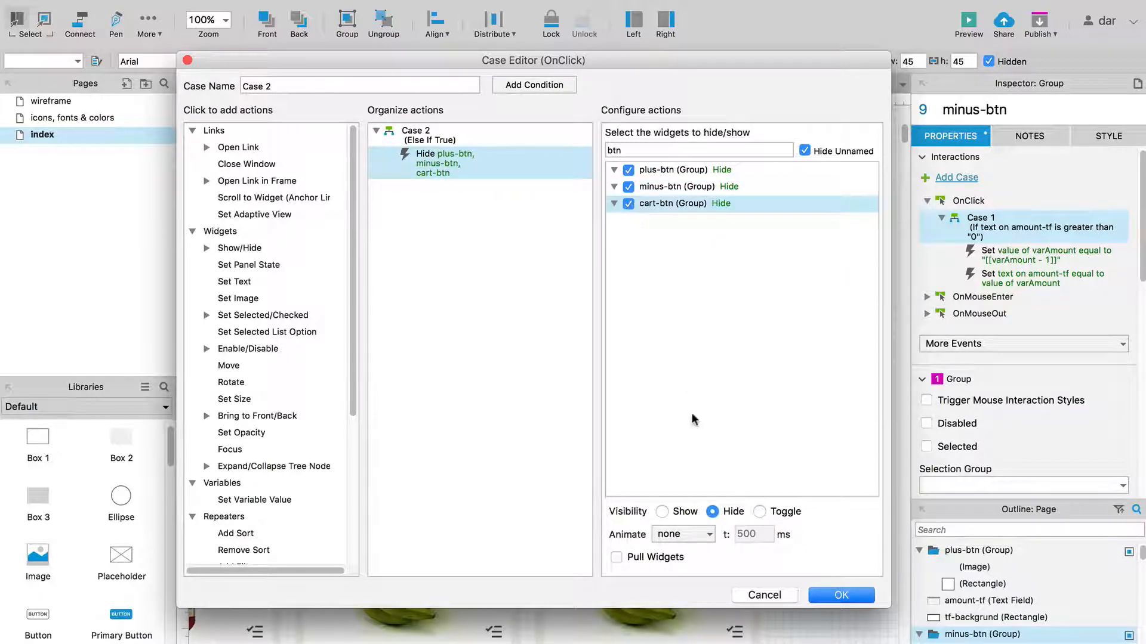
left_click(662, 511)
Step: Extend the Show/Hide action to hide amount-tf and tf-backgrund as well, and confirm Case 2
double_click(650, 149)
type("tf")
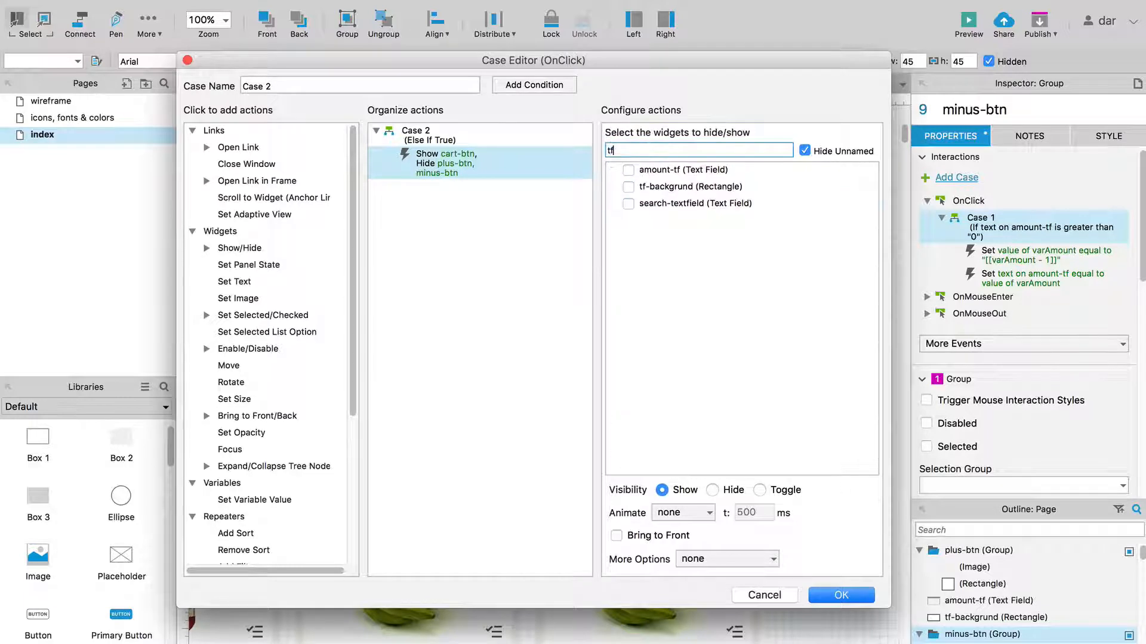
left_click(628, 170)
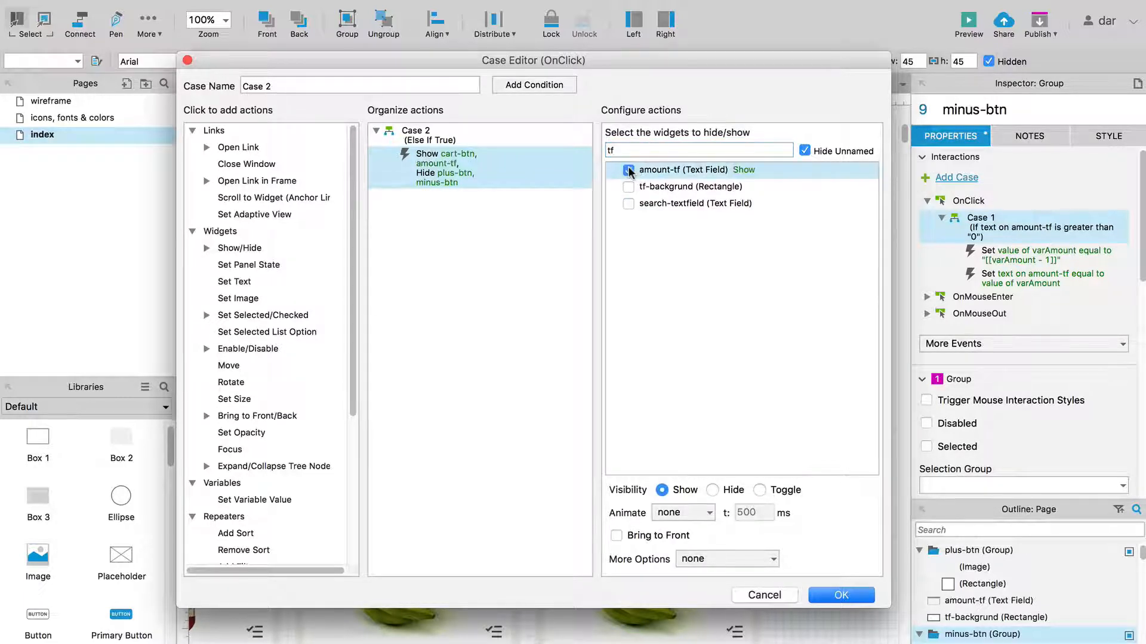
left_click(712, 490)
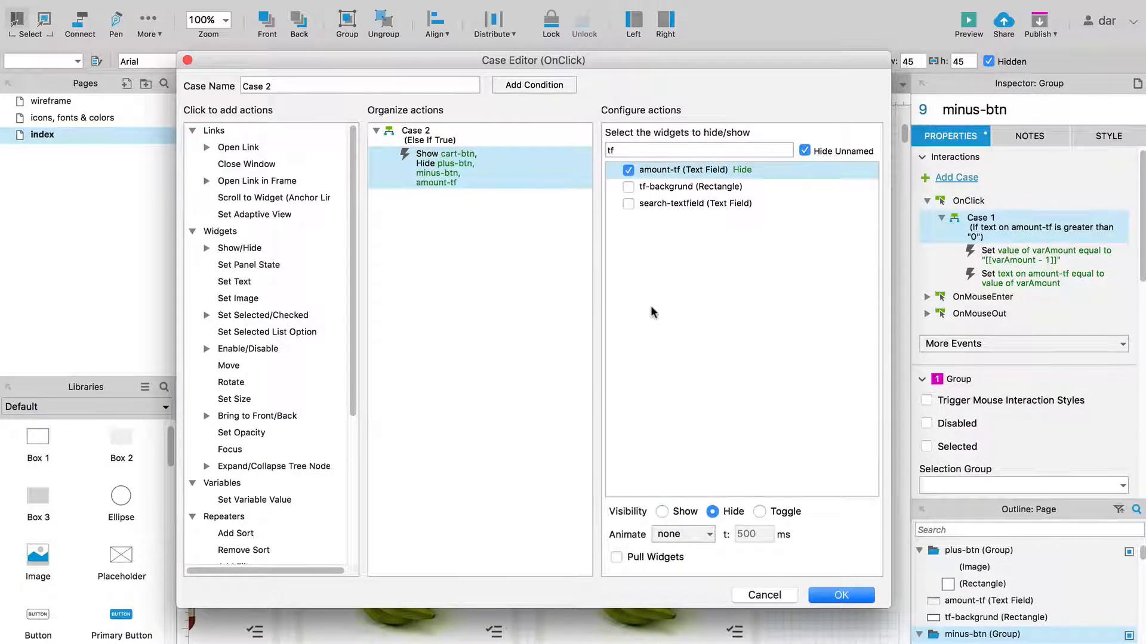
left_click(627, 186)
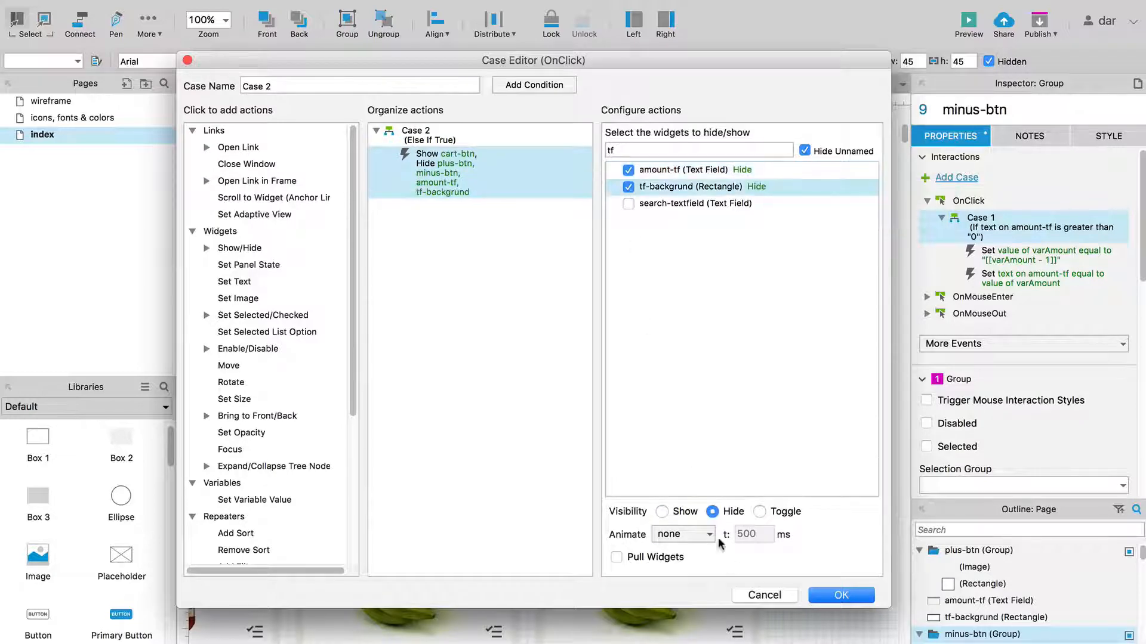
left_click(813, 596)
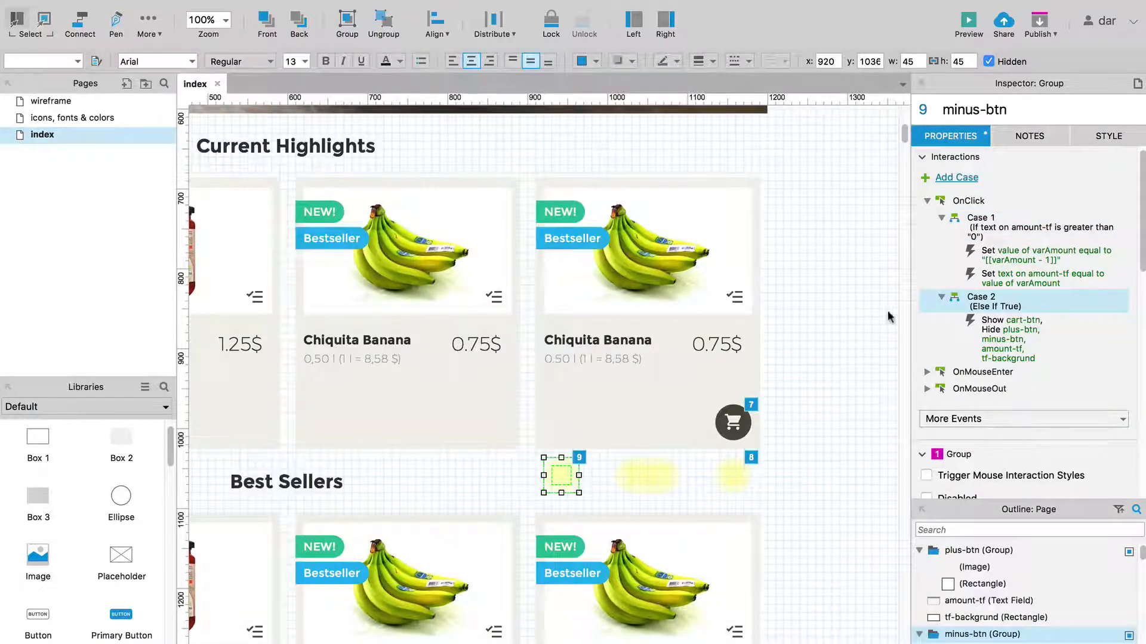
Step: Switch to the browser, reload the prototype, reveal the amount controls with the cart button and raise the amount to 5
left_click(816, 410)
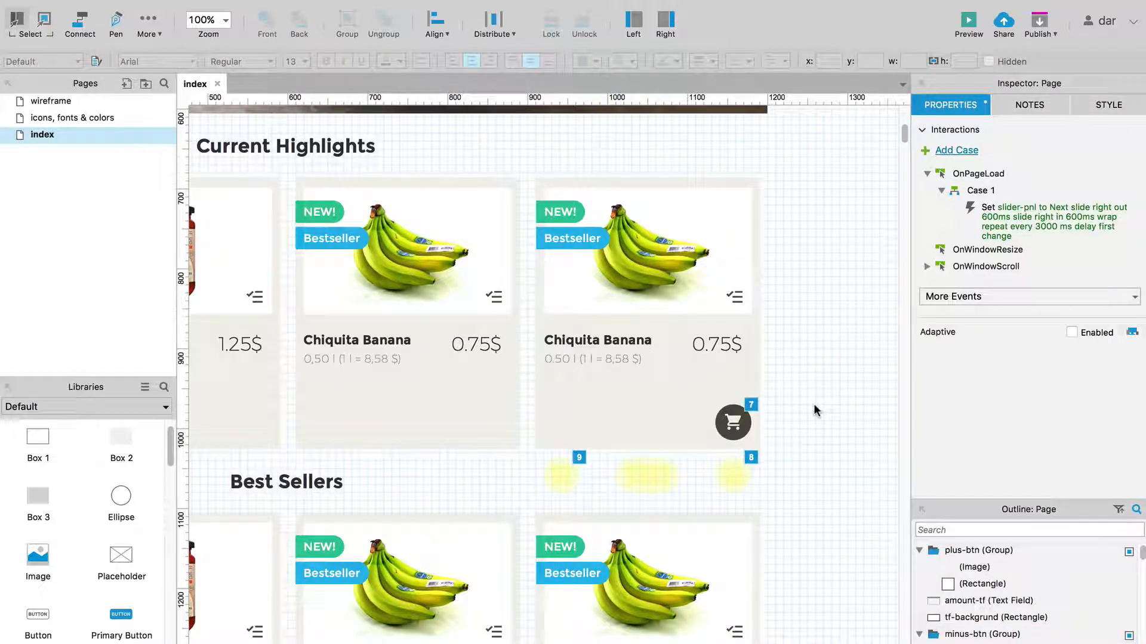
key("super+Tab")
key("super+r")
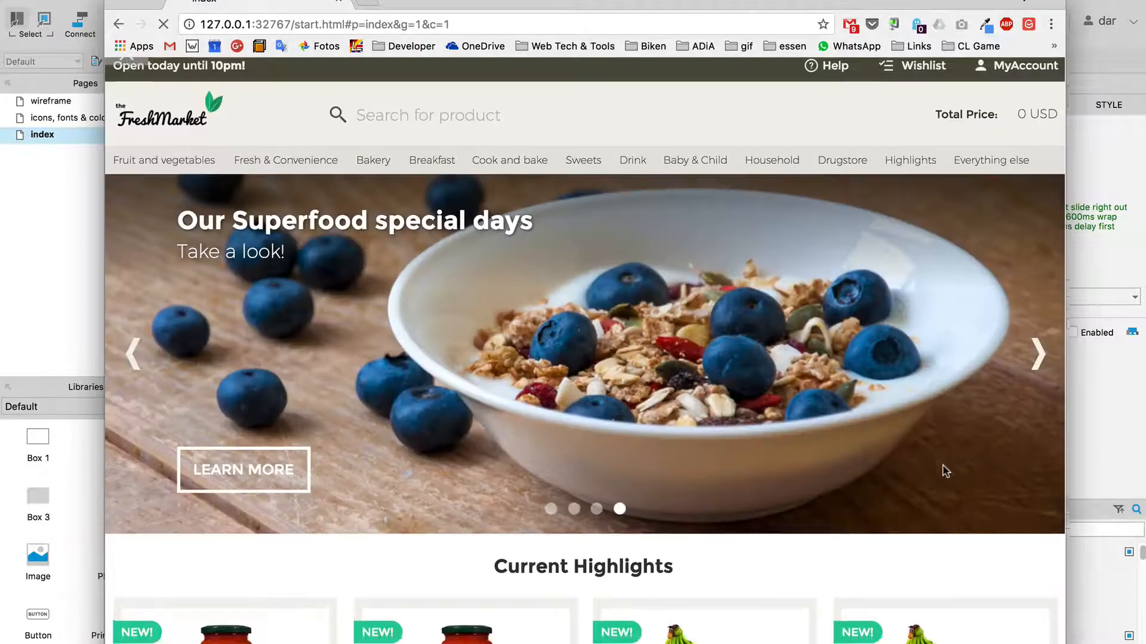
scroll(941, 469, "down", 10)
left_click(1029, 294)
scroll(1005, 352, "up", 4)
left_click(1038, 452)
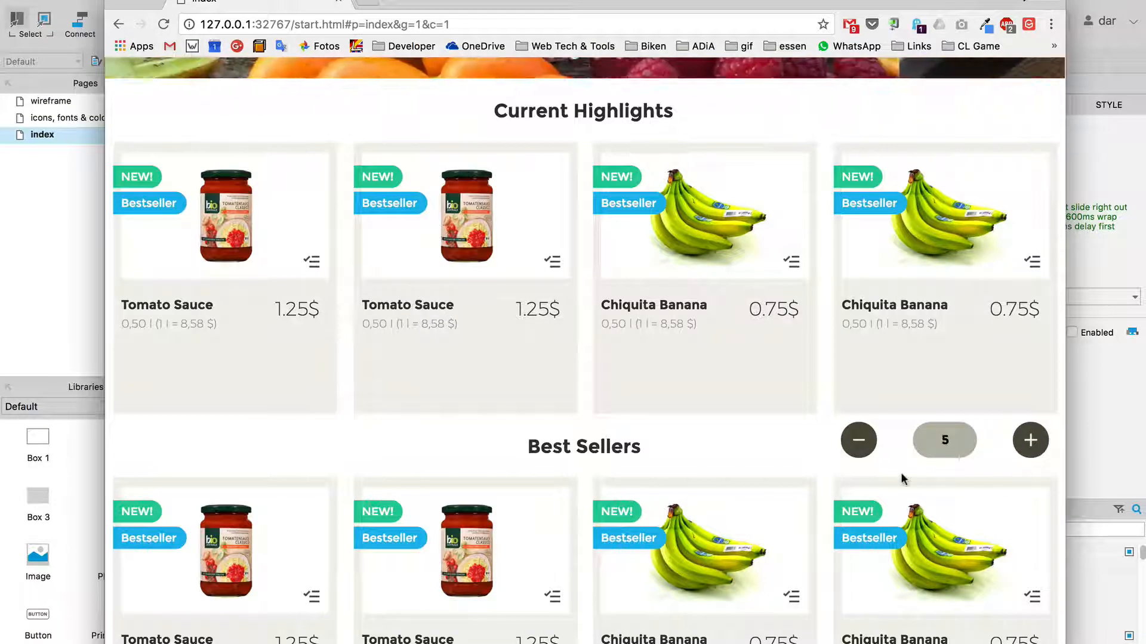
Step: Test the minus button by lowering the amount from 5 past 0 until the cart button replaces the controls
left_click(864, 455)
left_click(866, 456)
left_click(866, 456)
left_click(865, 456)
left_click(865, 456)
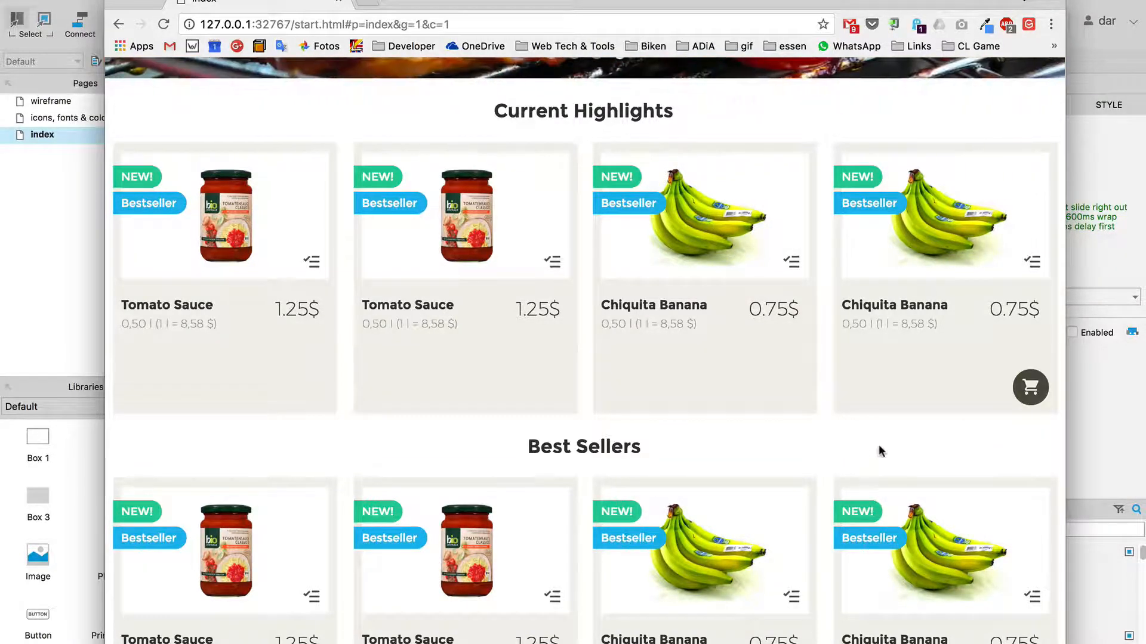
Step: Reveal the amount controls again, raise the amount to 4, and lower it back to 0 and one step beyond
left_click(1036, 402)
left_click(1030, 440)
left_click(1030, 442)
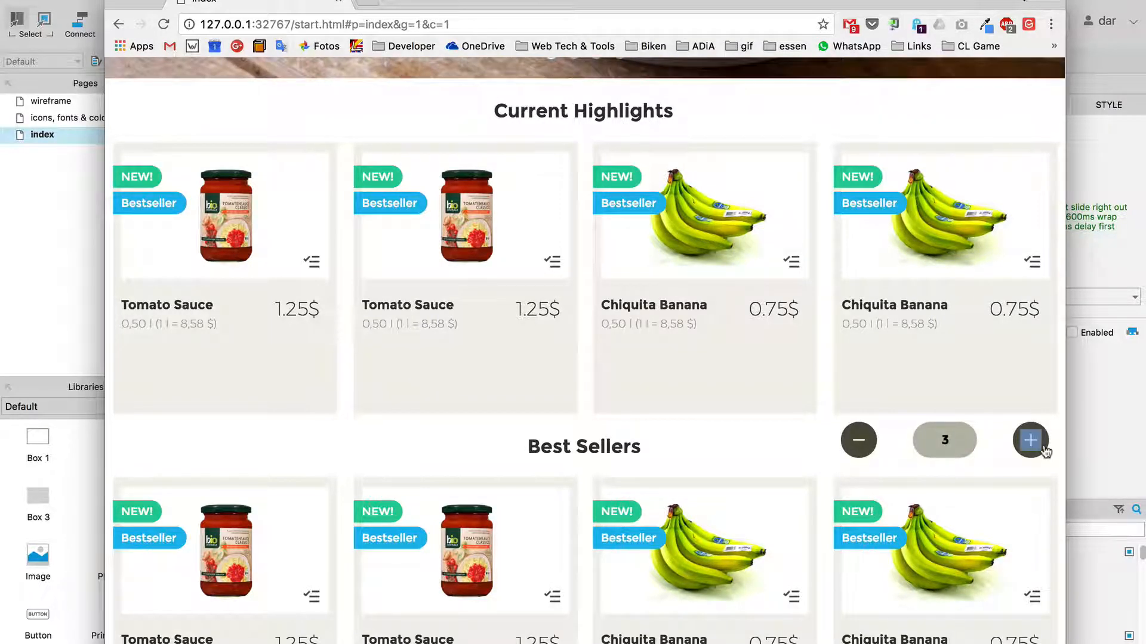
left_click(1043, 450)
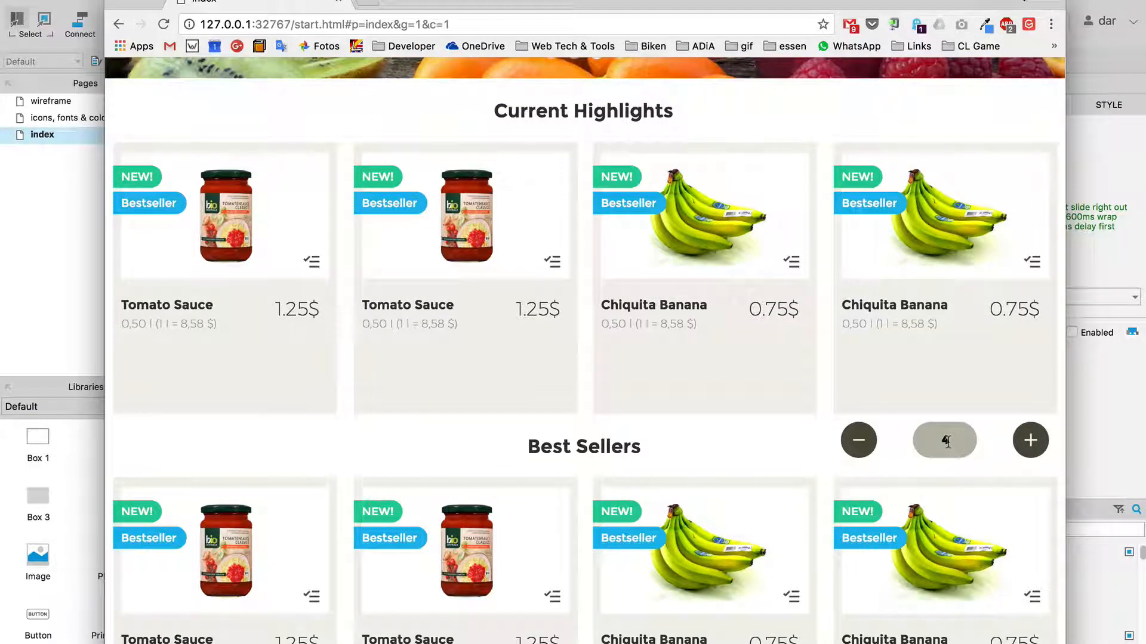
left_click(859, 443)
left_click(859, 443)
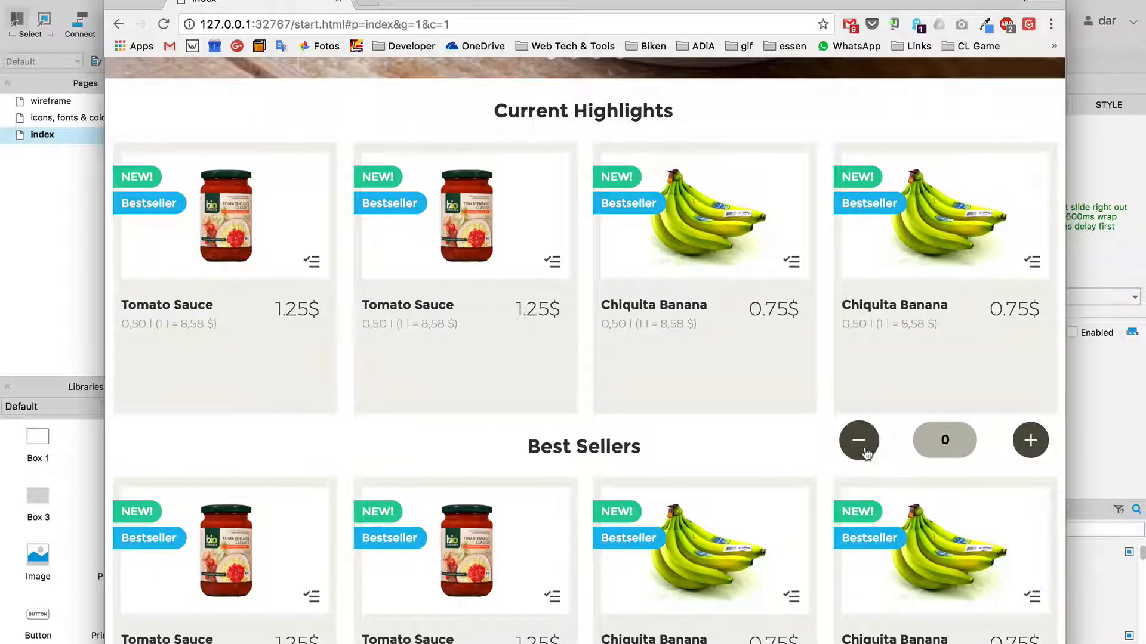
left_click(865, 453)
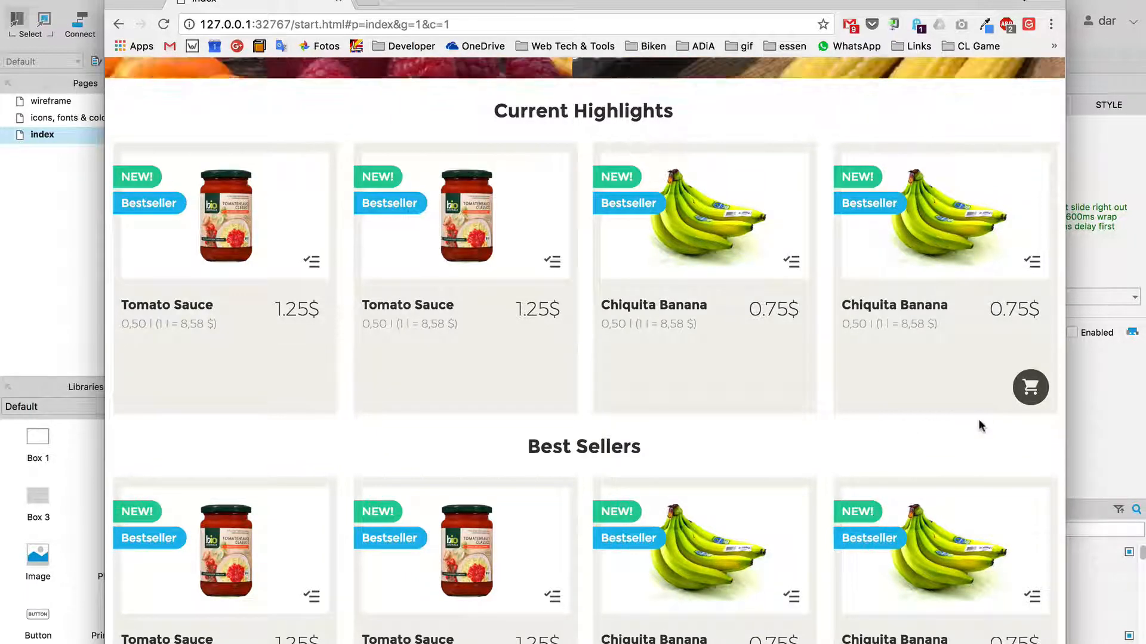
Step: Bring the amount controls back once more, raise the amount to 2, and return to Axure RP
left_click(1021, 395)
double_click(1035, 457)
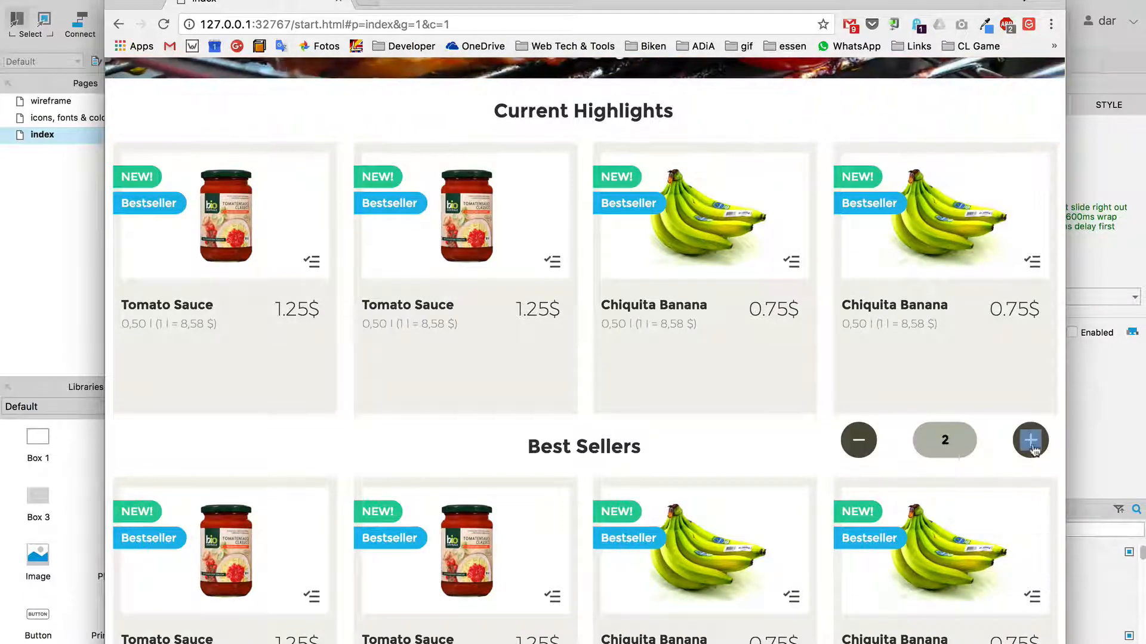
left_click(1083, 51)
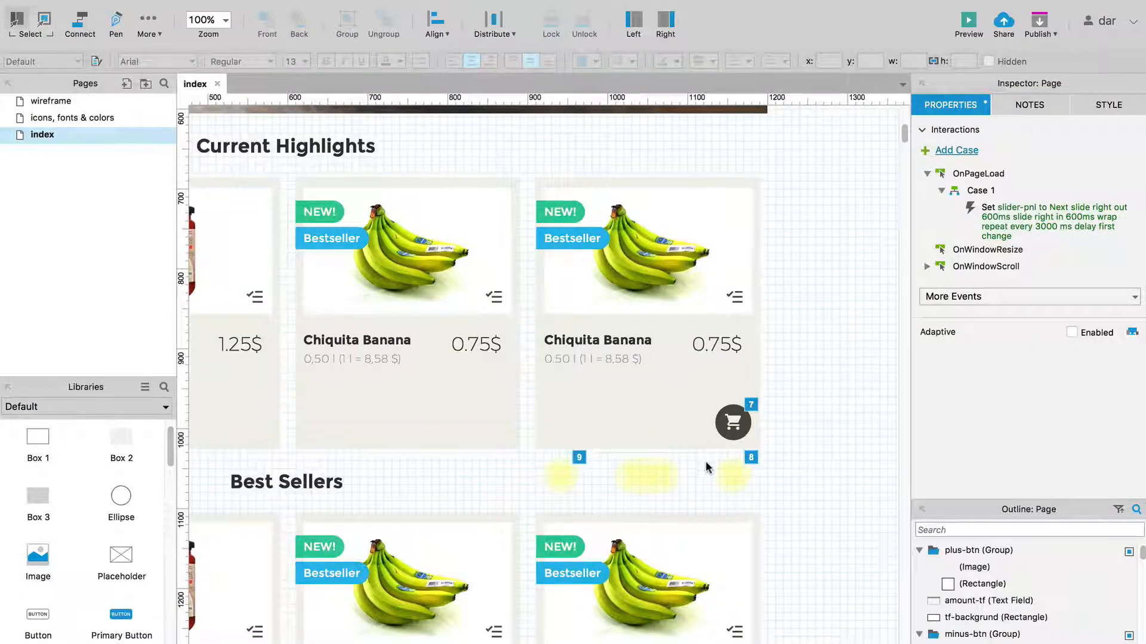
Step: Move the hidden minus button, amount field and plus button together up to y 970, level with the cart button in the product card
left_click_drag(762, 487, 524, 461)
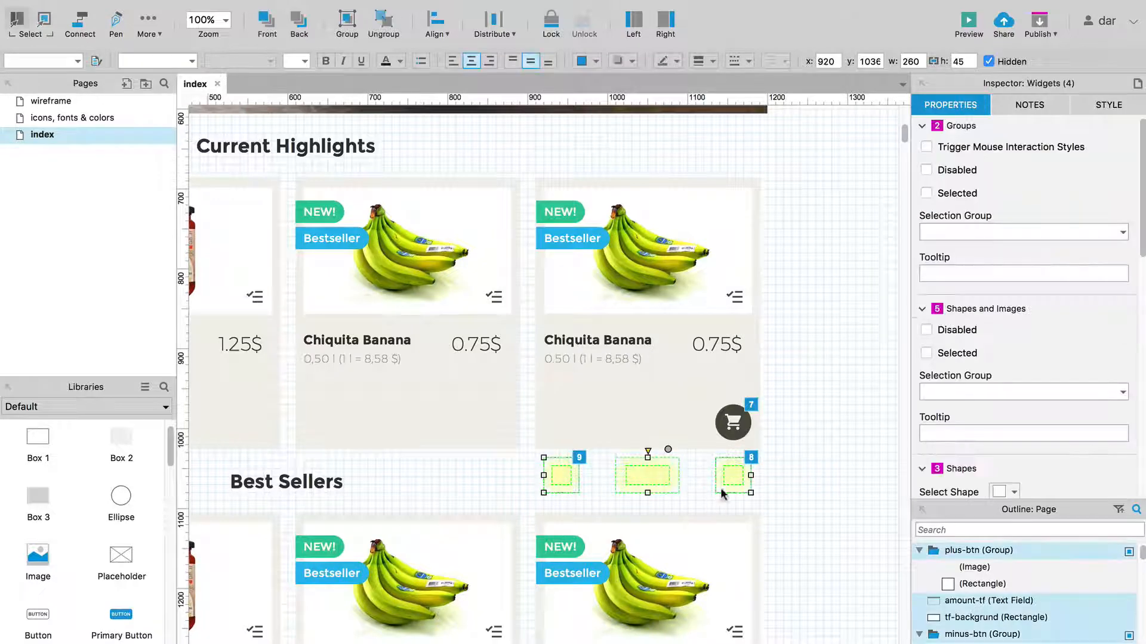
left_click_drag(729, 481, 730, 429)
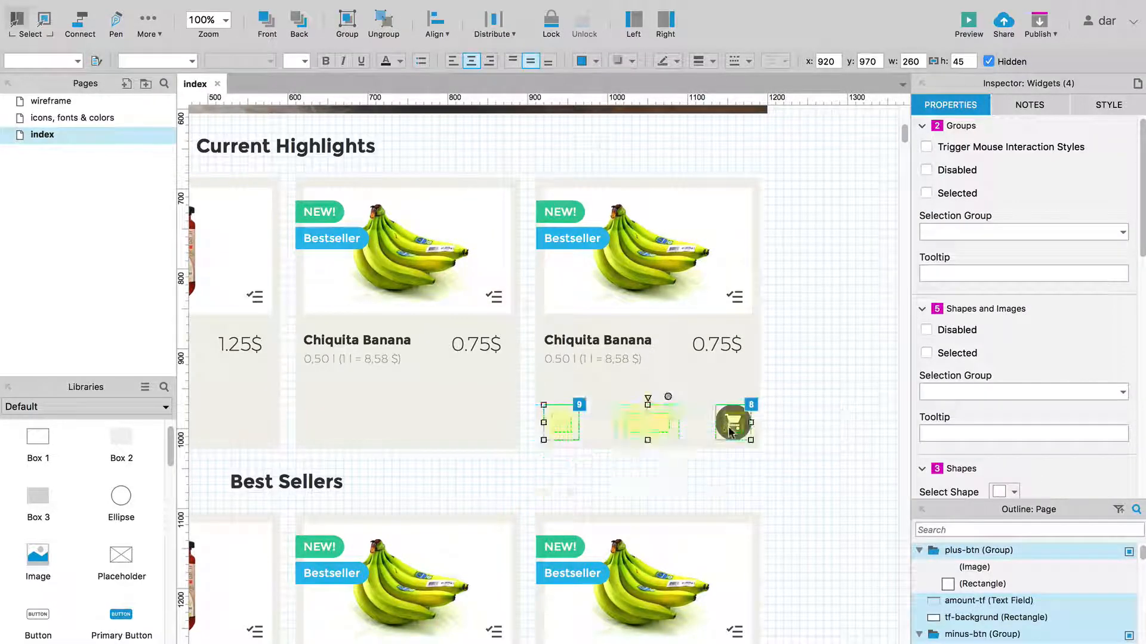
left_click(810, 427)
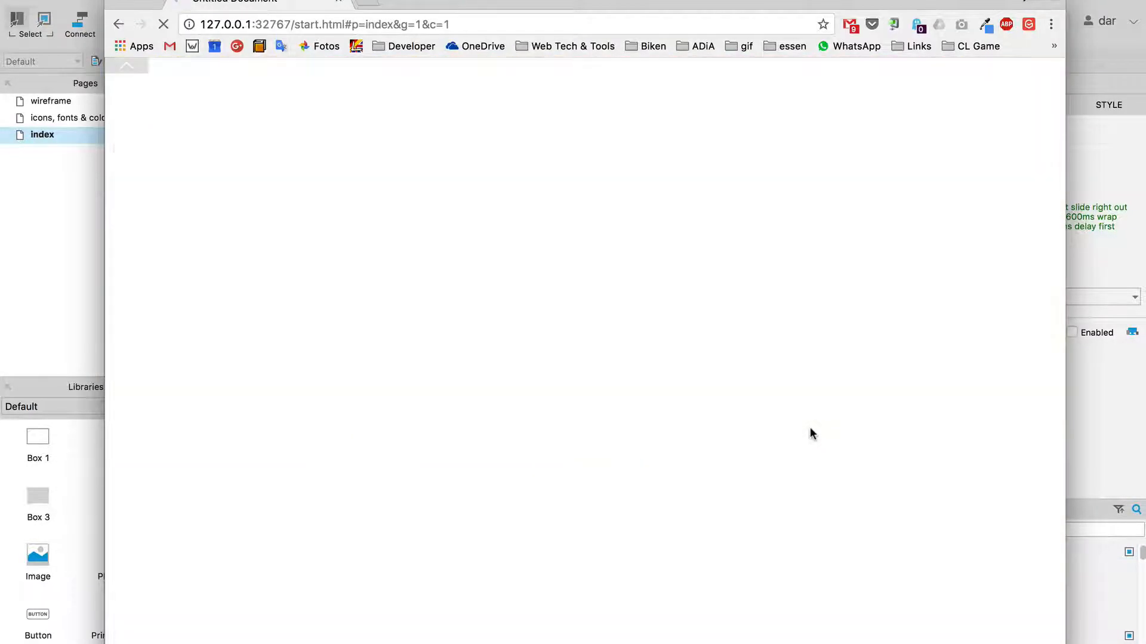
Step: Test the repositioned controls in the reloaded browser preview by revealing them and using the minus button at 0
scroll(872, 424, "down", 5)
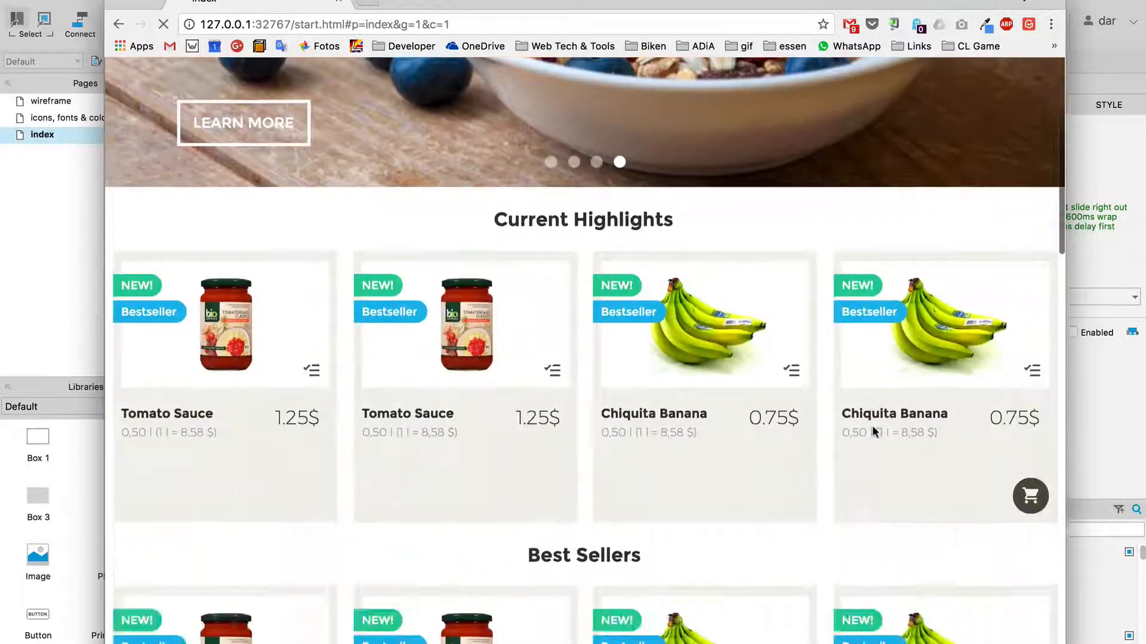
scroll(872, 431, "down", 3)
left_click(1030, 381)
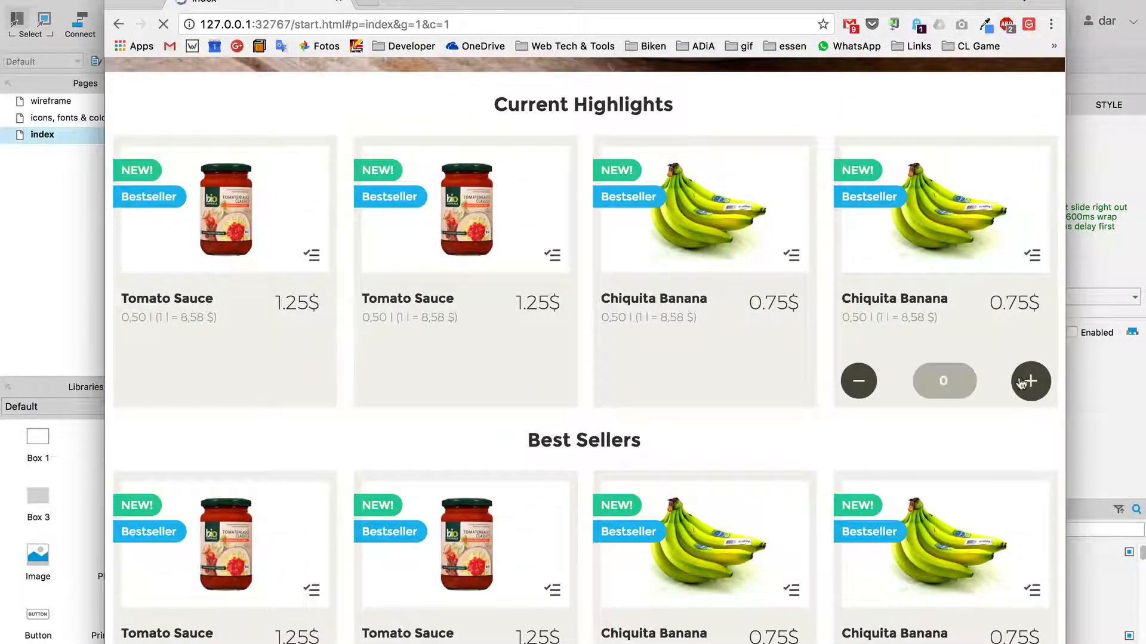
left_click(858, 382)
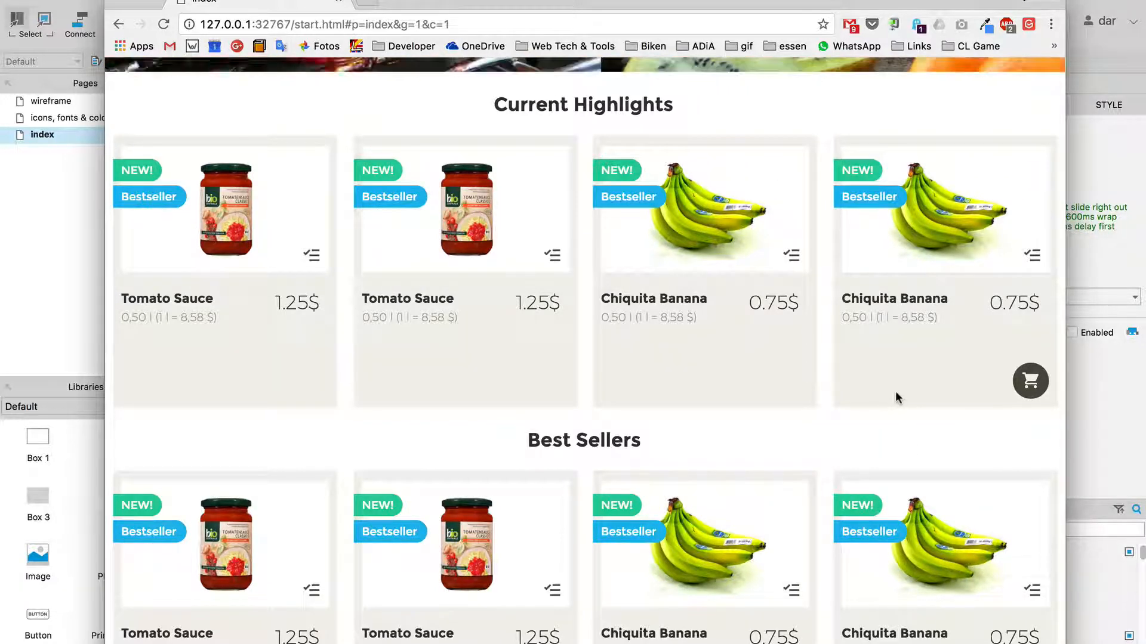
Step: Go back to the page header in the preview and examine the Total Price field
scroll(895, 396, "up", 1)
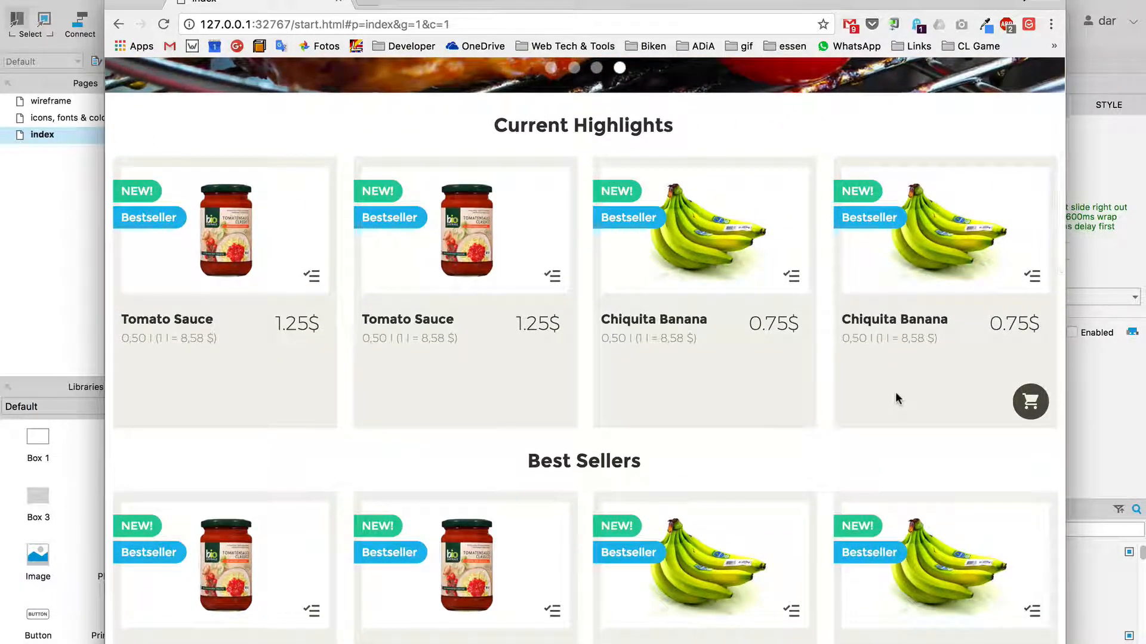
scroll(896, 397, "up", 5)
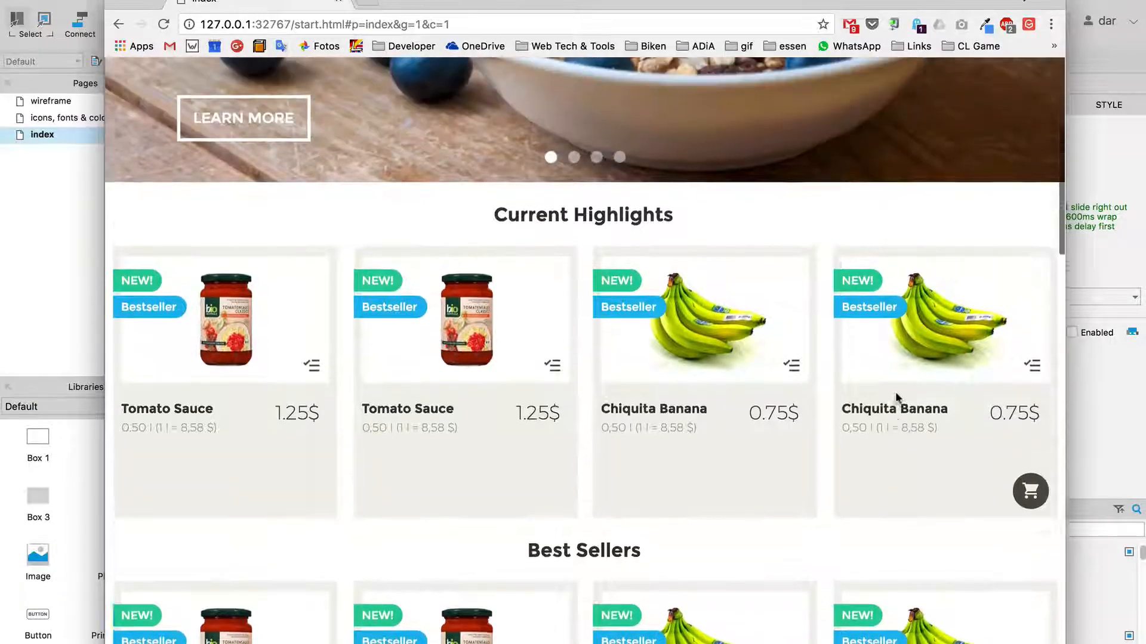
scroll(895, 394, "up", 2)
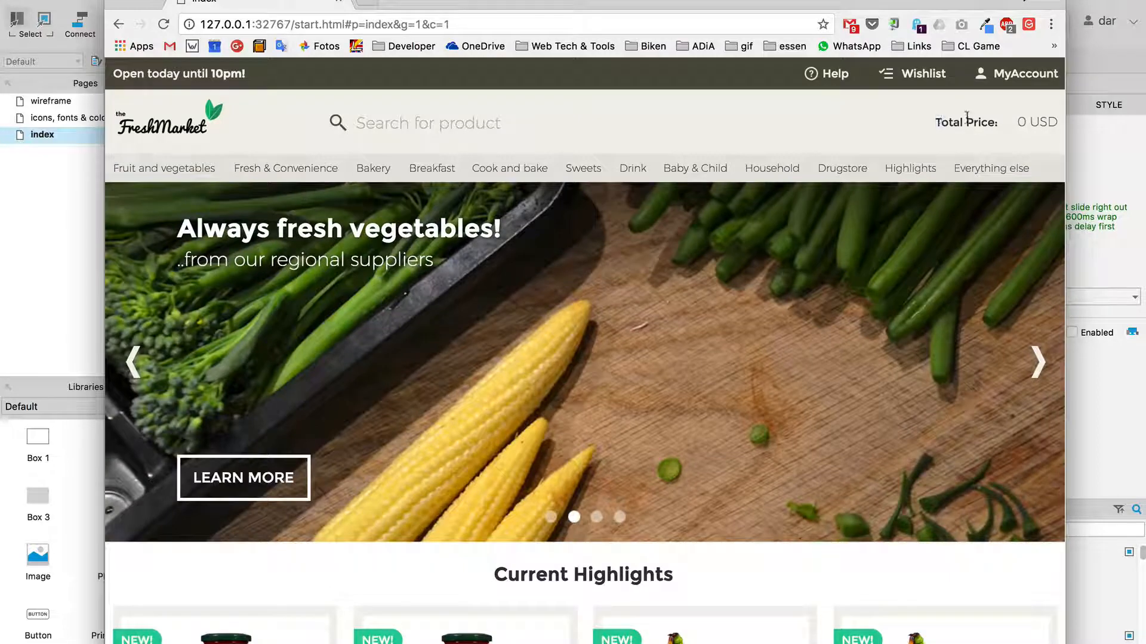
left_click_drag(940, 122, 1037, 121)
left_click(1039, 122)
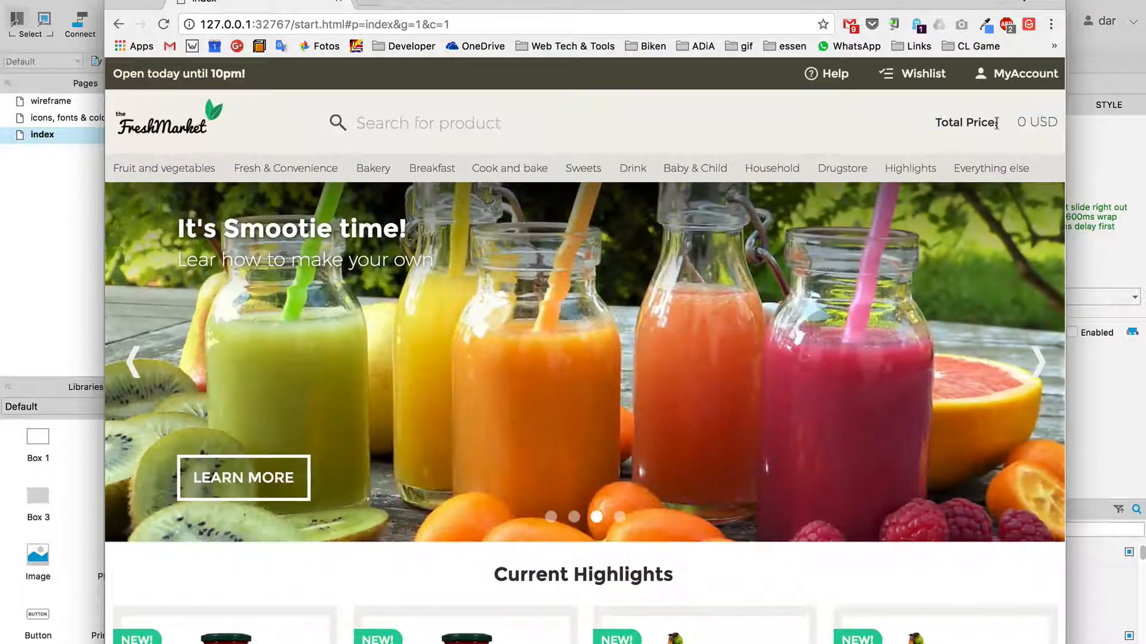
Step: Examine the sticky header's piece count and total price fields in the preview, and return to Axure RP
scroll(972, 119, "down", 5)
scroll(914, 135, "down", 2)
scroll(914, 135, "down", 2)
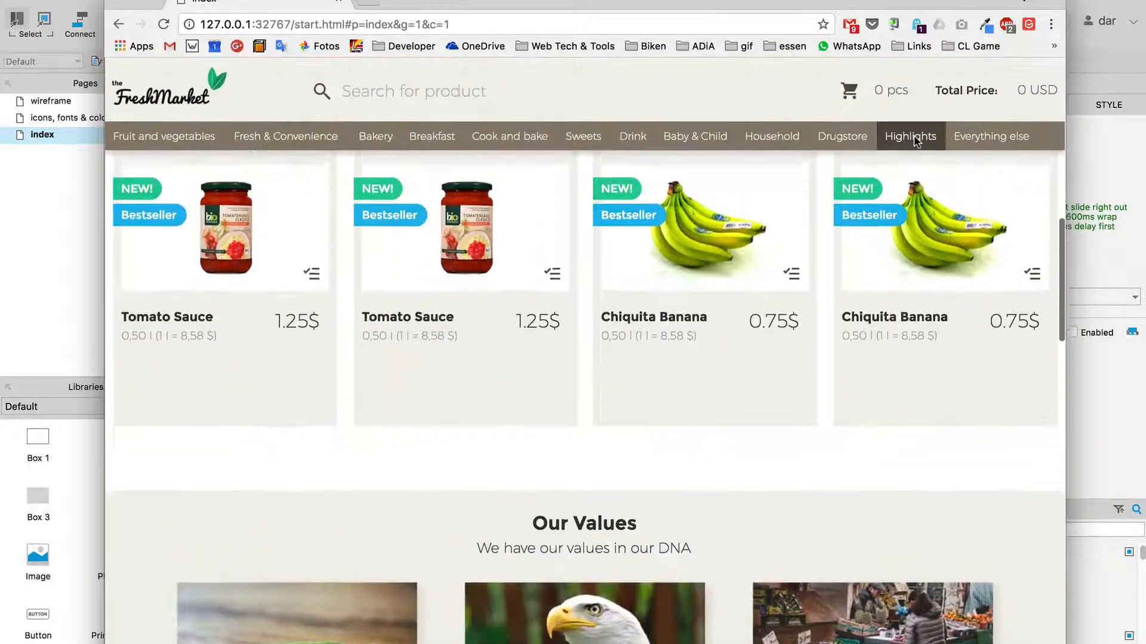
scroll(914, 135, "up", 2)
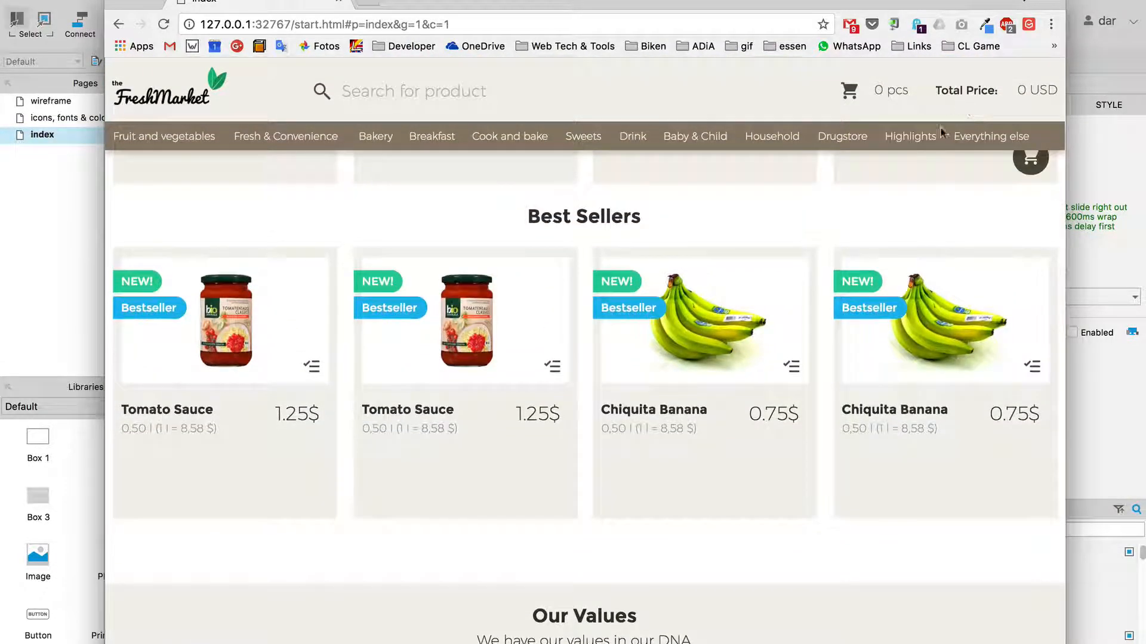
scroll(916, 183, "up", 4)
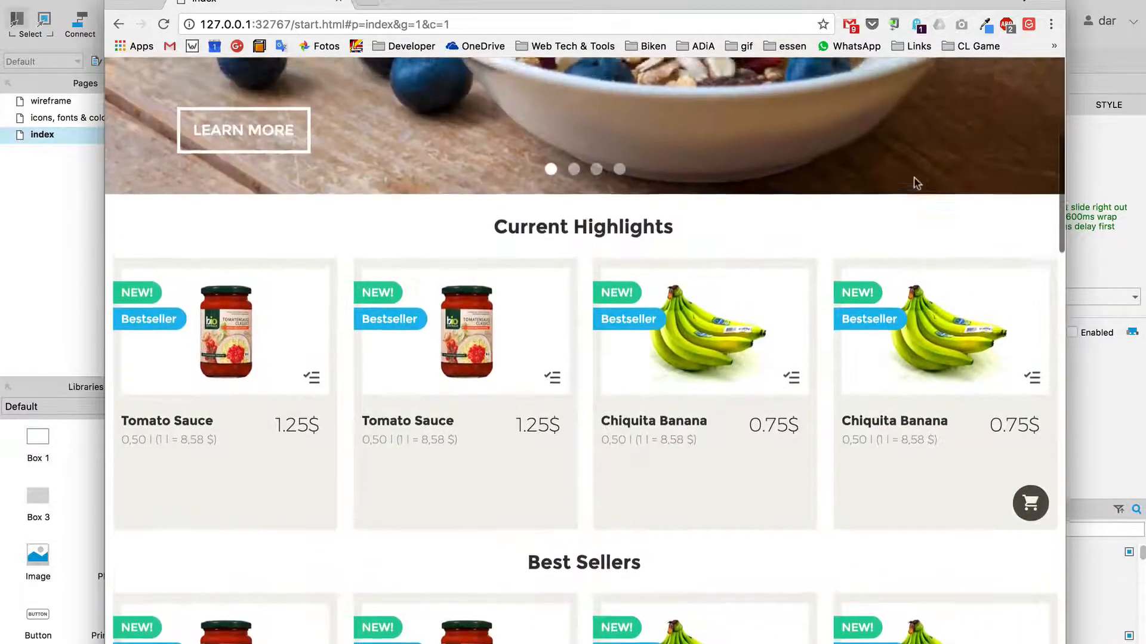
scroll(916, 183, "down", 5)
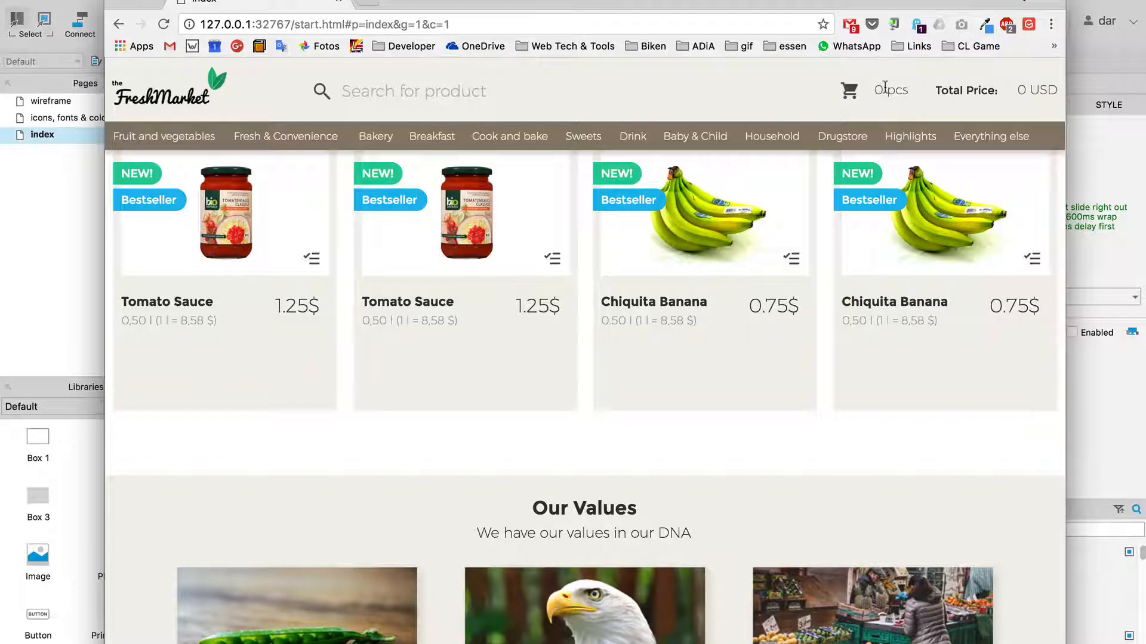
scroll(818, 451, "up", 2)
scroll(817, 453, "down", 1)
scroll(818, 453, "up", 1)
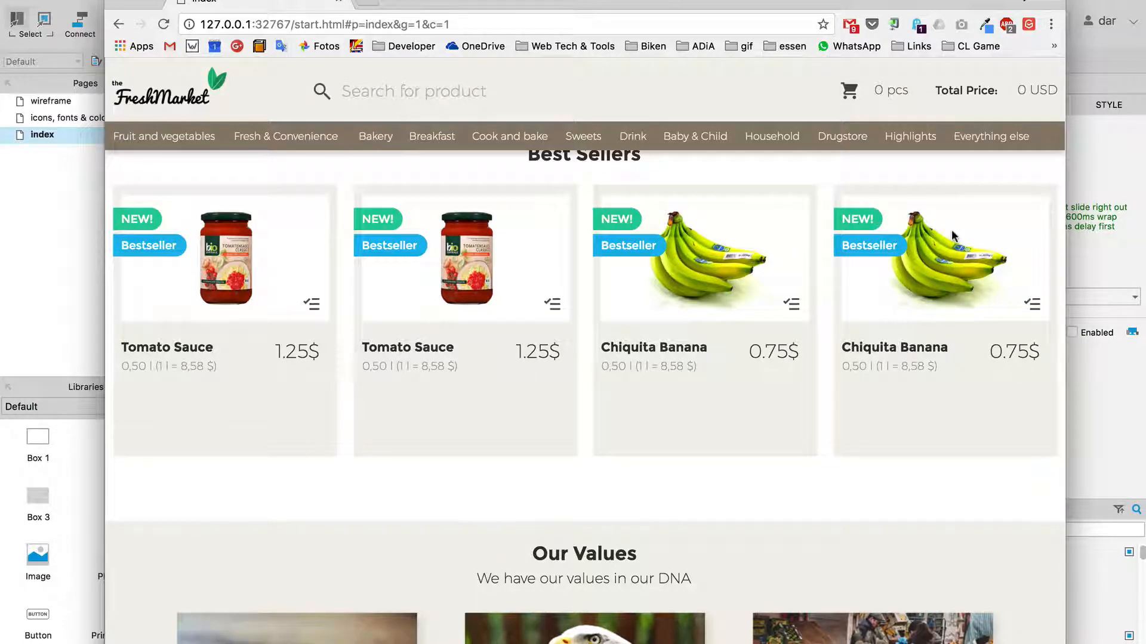
scroll(931, 404, "up", 3)
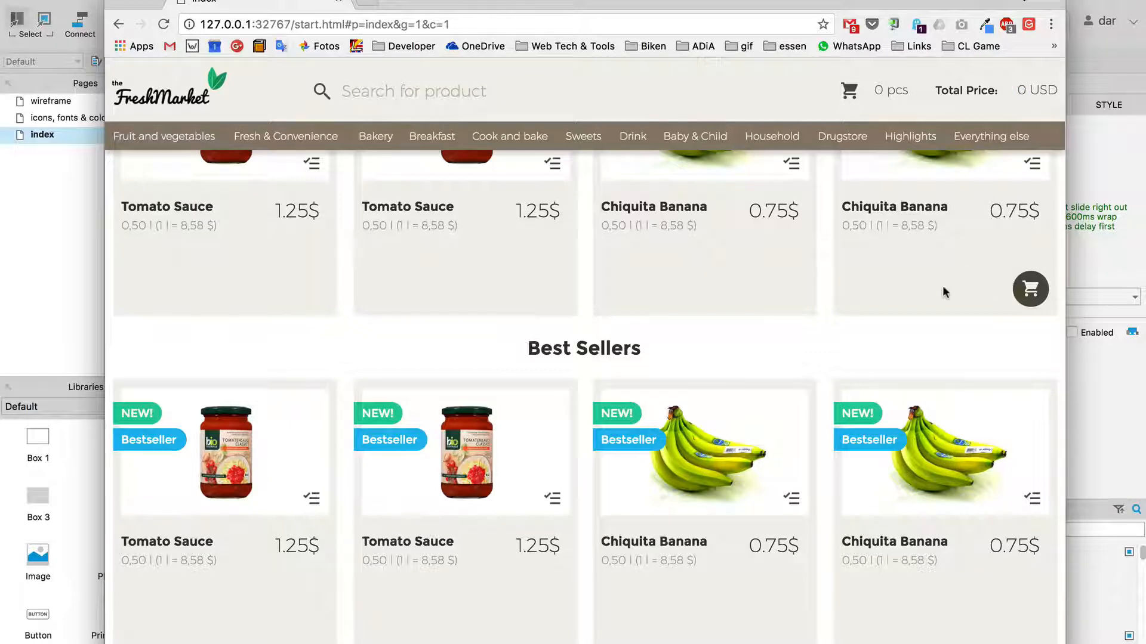
left_click(1108, 4)
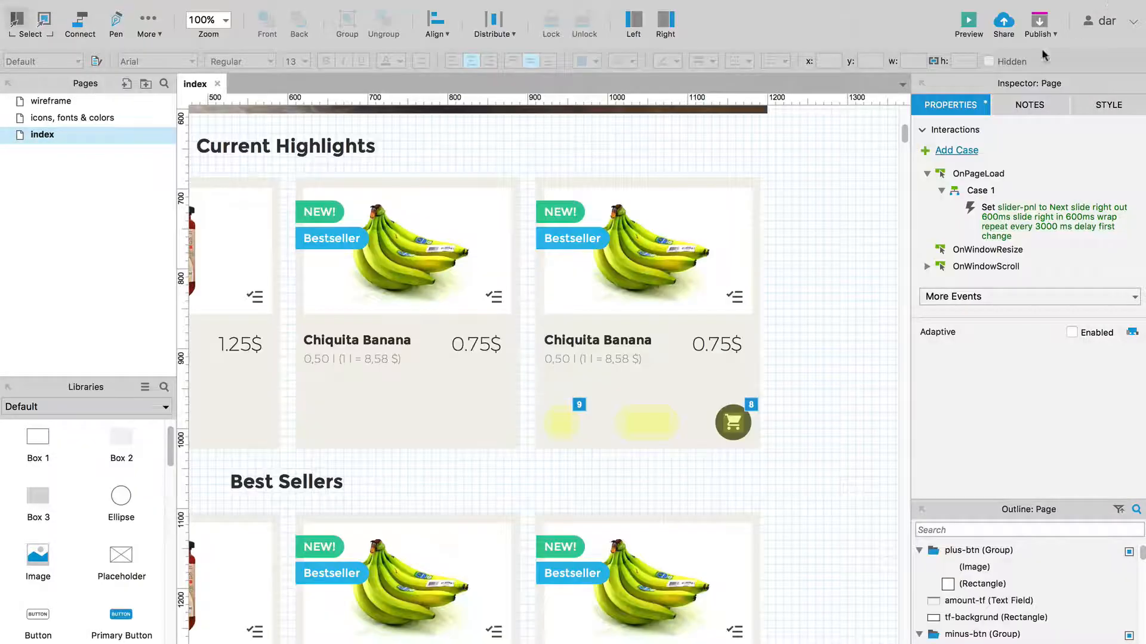
left_click(729, 423)
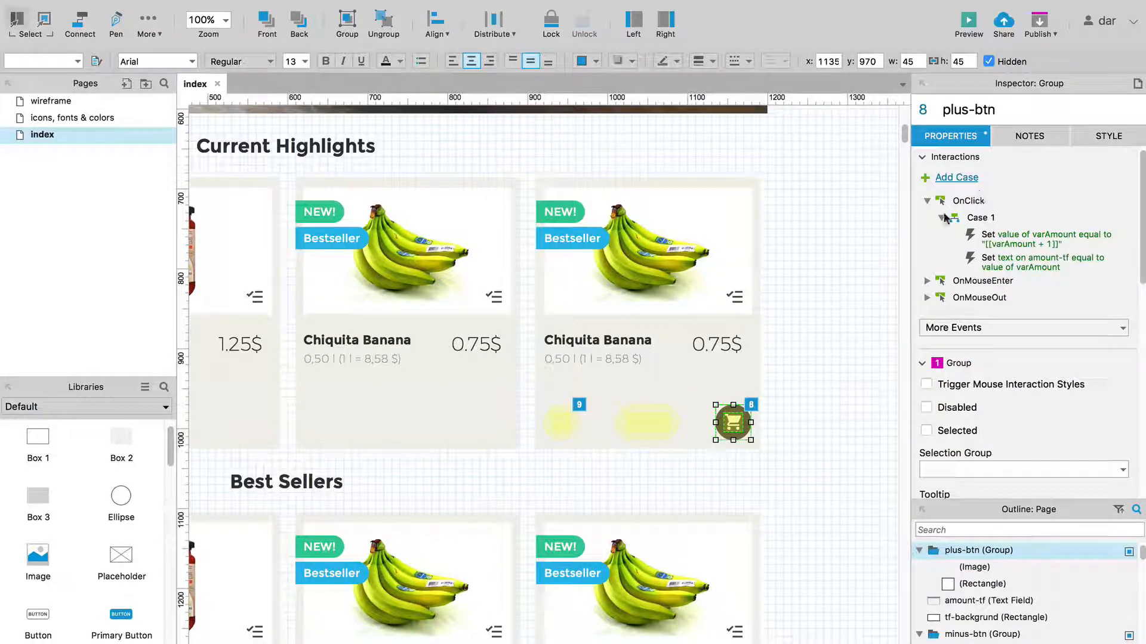
scroll(876, 291, "up", 10)
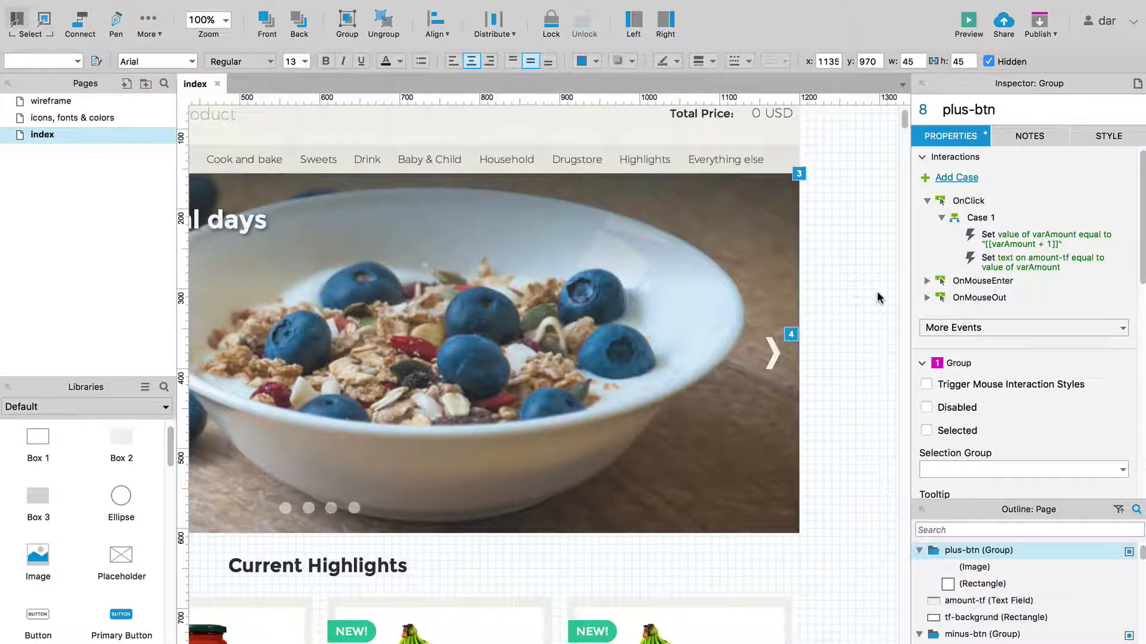
scroll(876, 291, "down", 4)
scroll(856, 516, "down", 2)
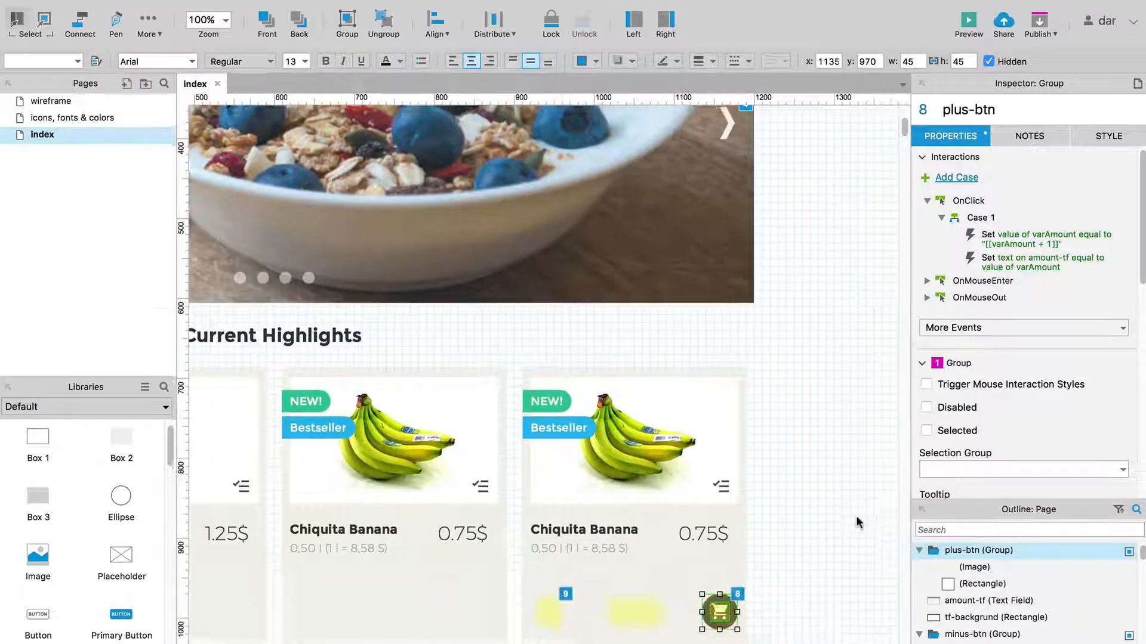
left_click(856, 515)
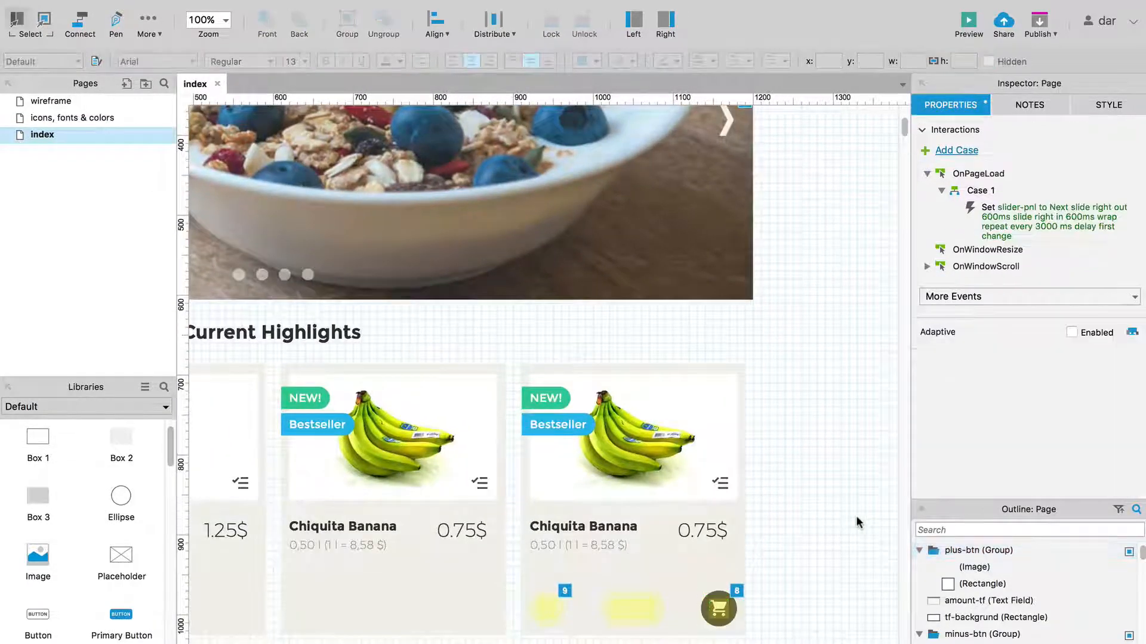
Step: Search the page outline for "sti" and open State1 of the sticky_header dynamic panel for editing
left_click(977, 527)
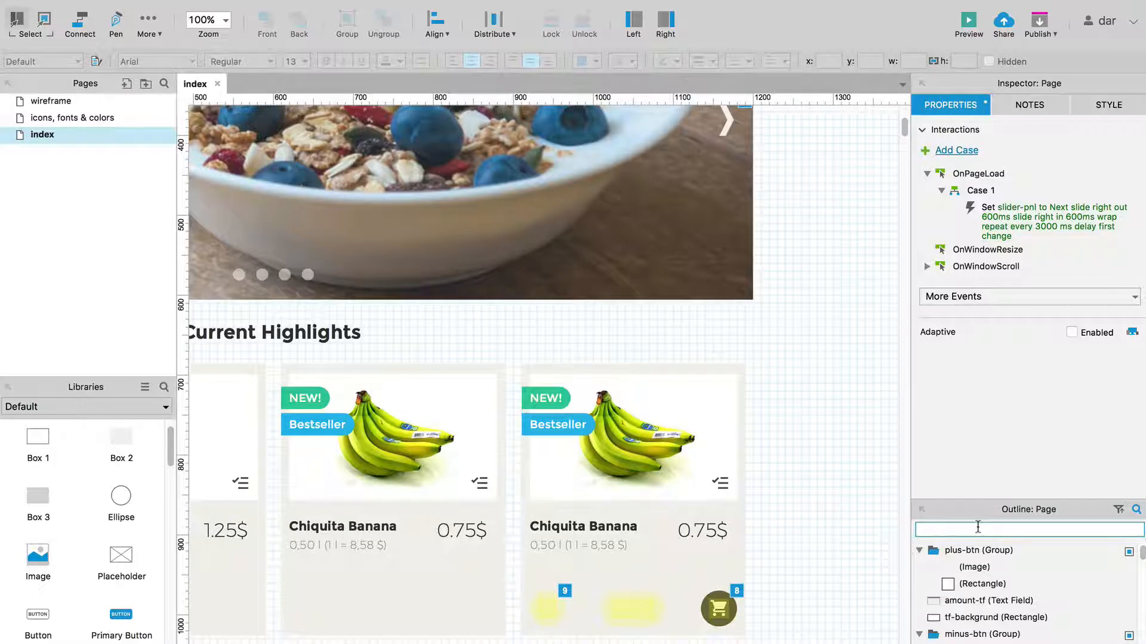
type("sti")
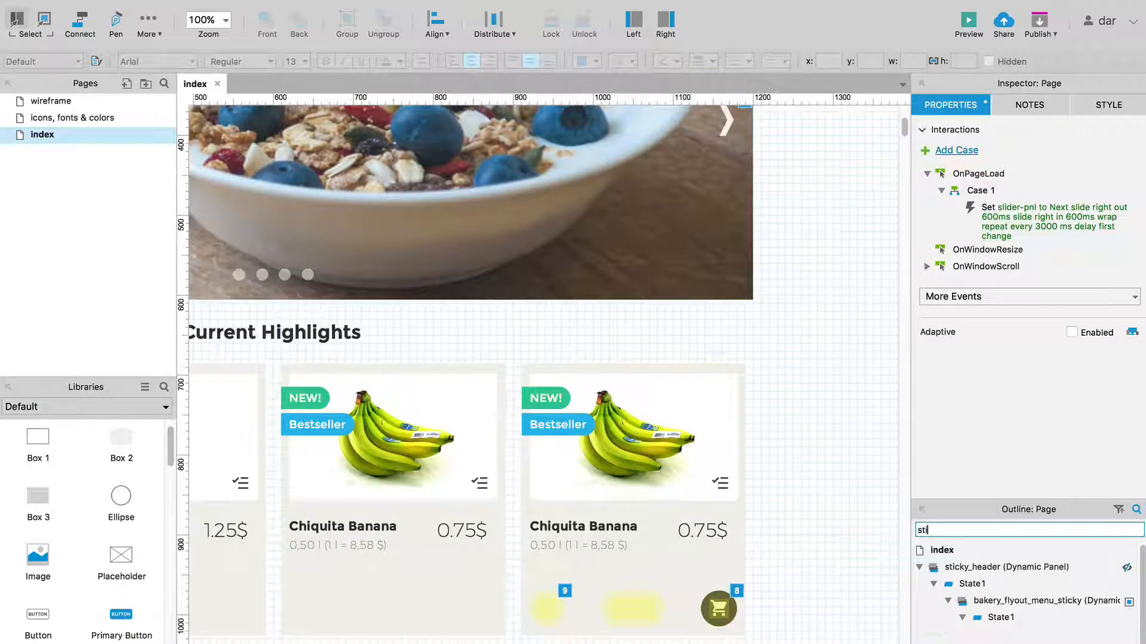
left_click(967, 585)
double_click(965, 582)
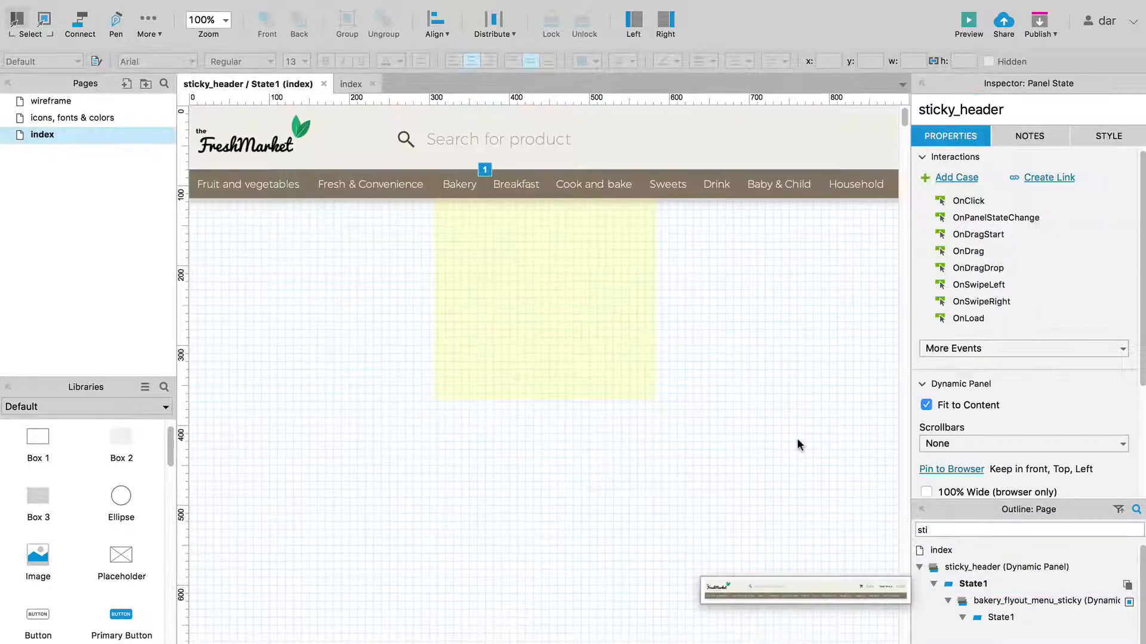
scroll(733, 387, "left", 5)
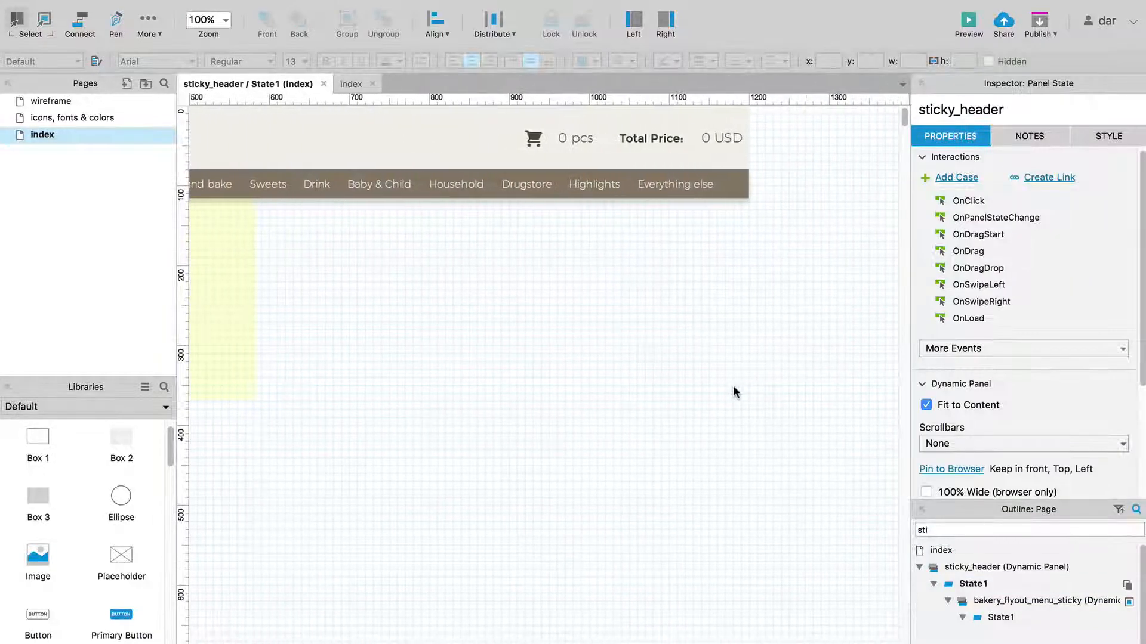
Step: Rename the pieces text field beside the cart icon in the sticky header as global-amount-tf
left_click(725, 142)
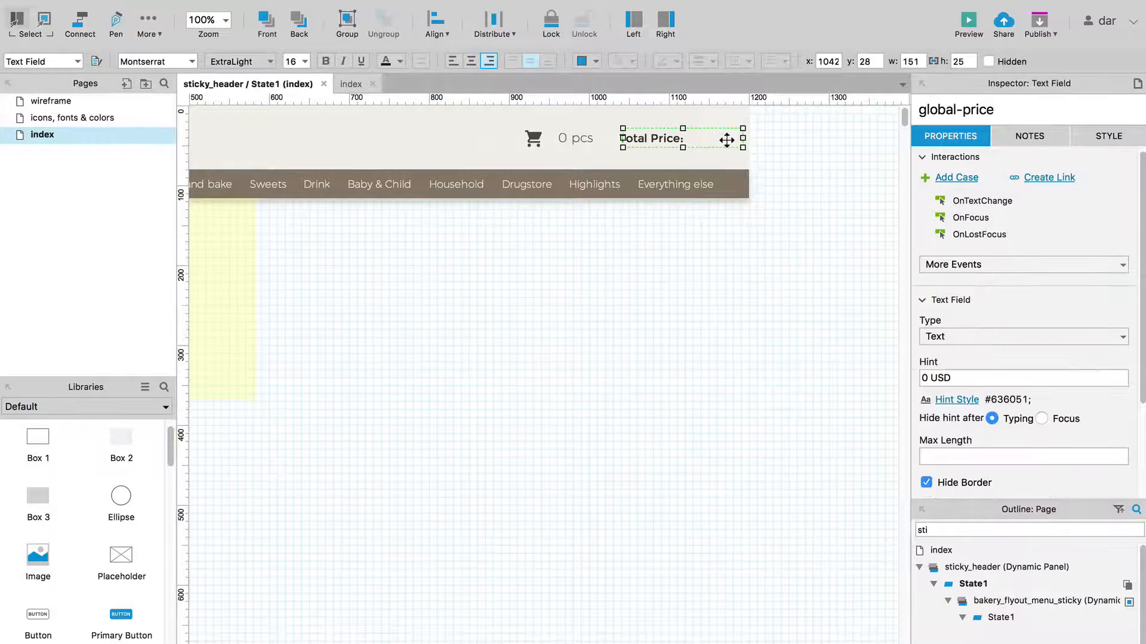
left_click(571, 141)
left_click(931, 109)
double_click(971, 109)
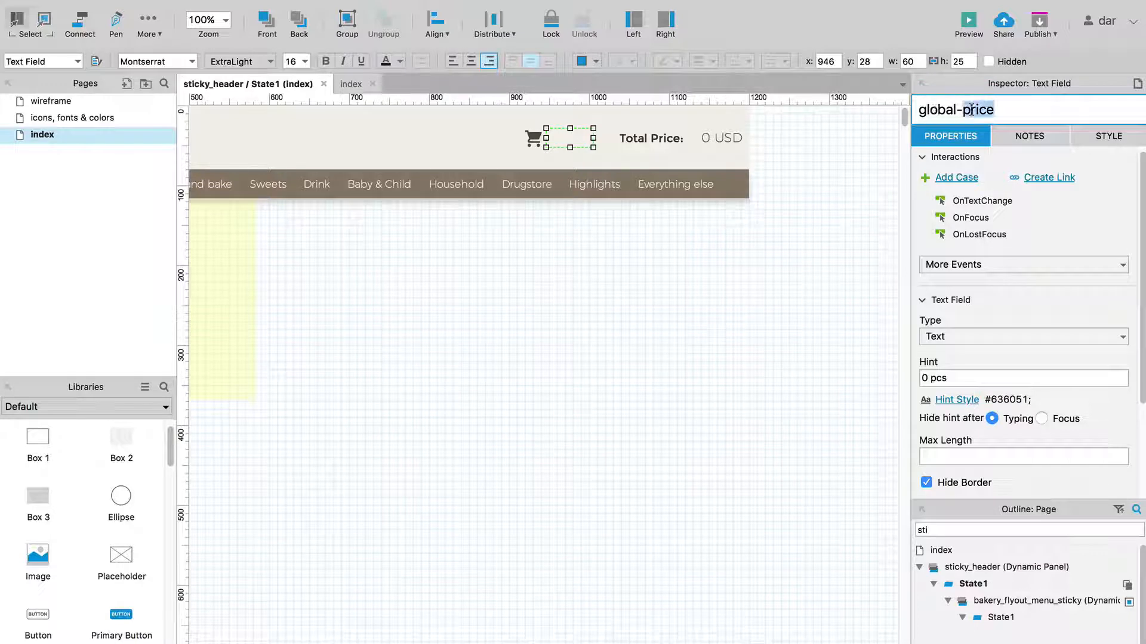
type("amount")
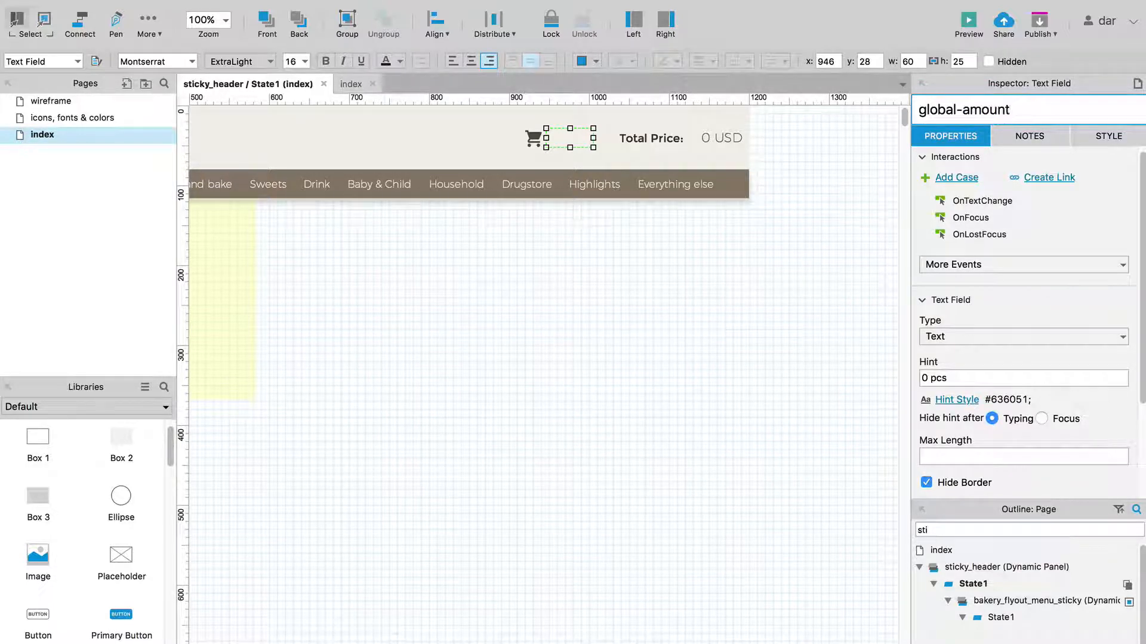
type("-tf")
Step: Rename the Total Price text field in the sticky header as global-price-tf
left_click(739, 134)
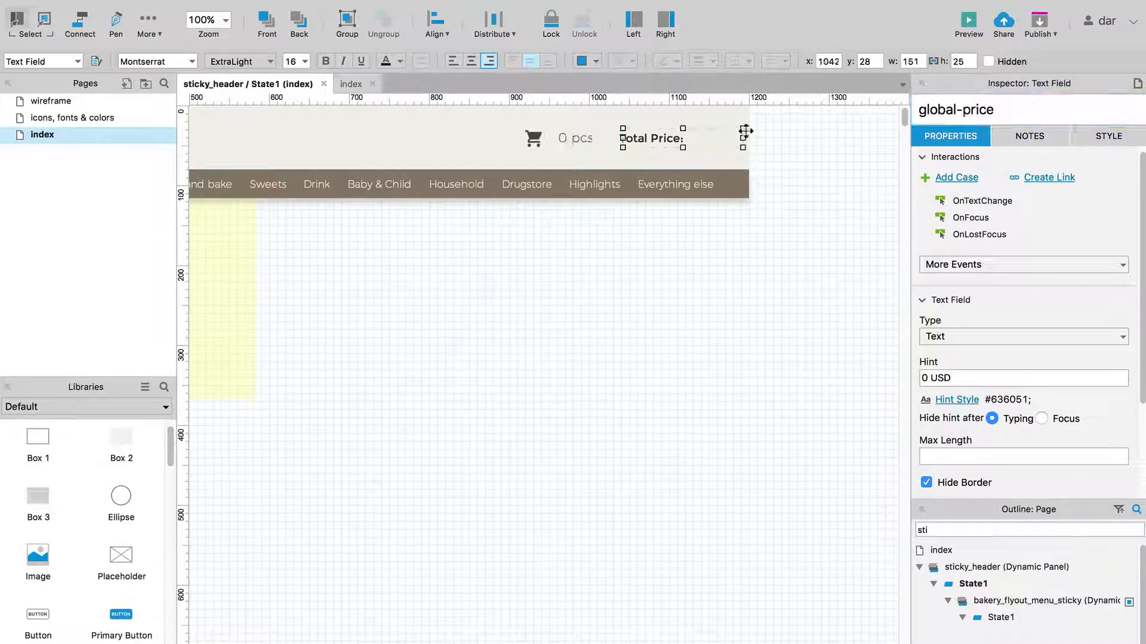
left_click(994, 109)
type("-")
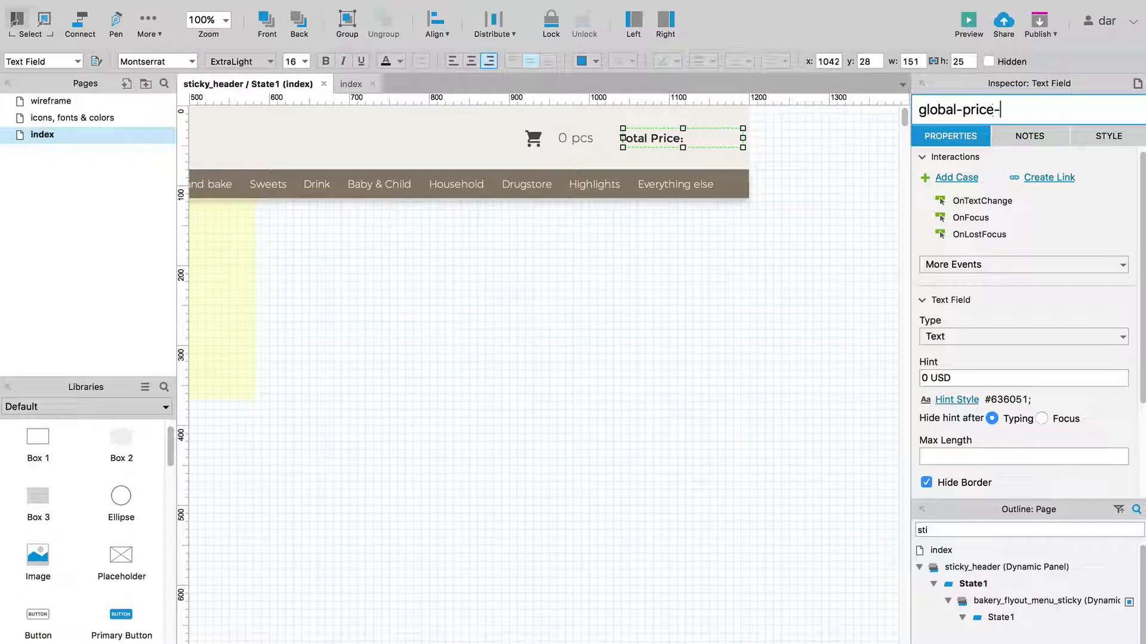
type("tf")
left_click(821, 206)
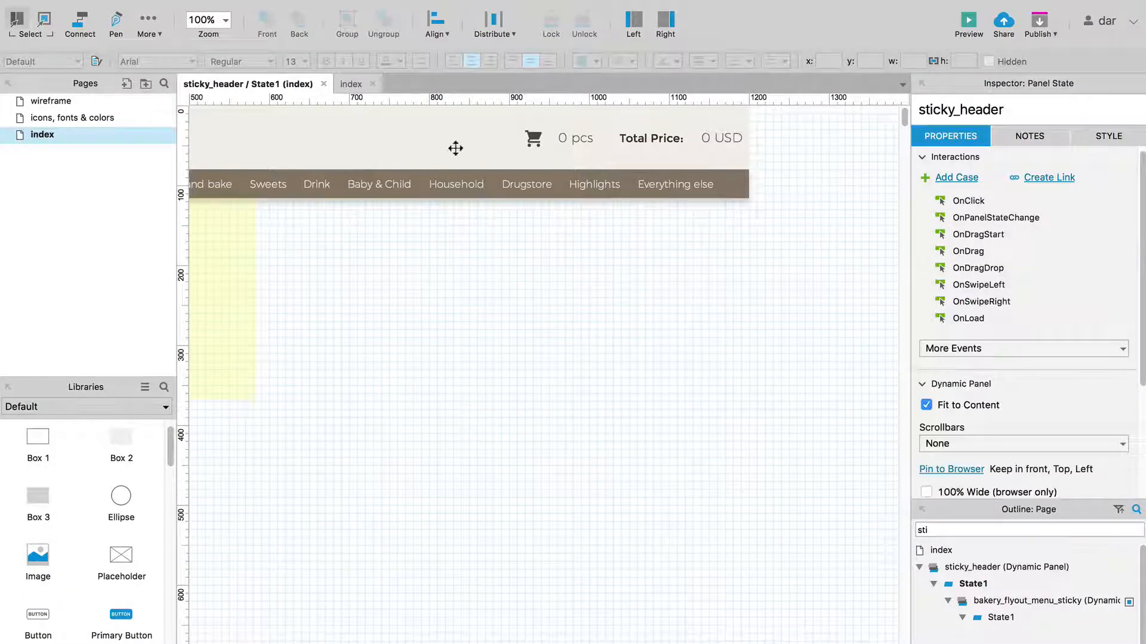
Step: Move the sticky header's cart icon slightly away from the pieces field, to x 911
left_click(532, 137)
left_click_drag(533, 138, 528, 138)
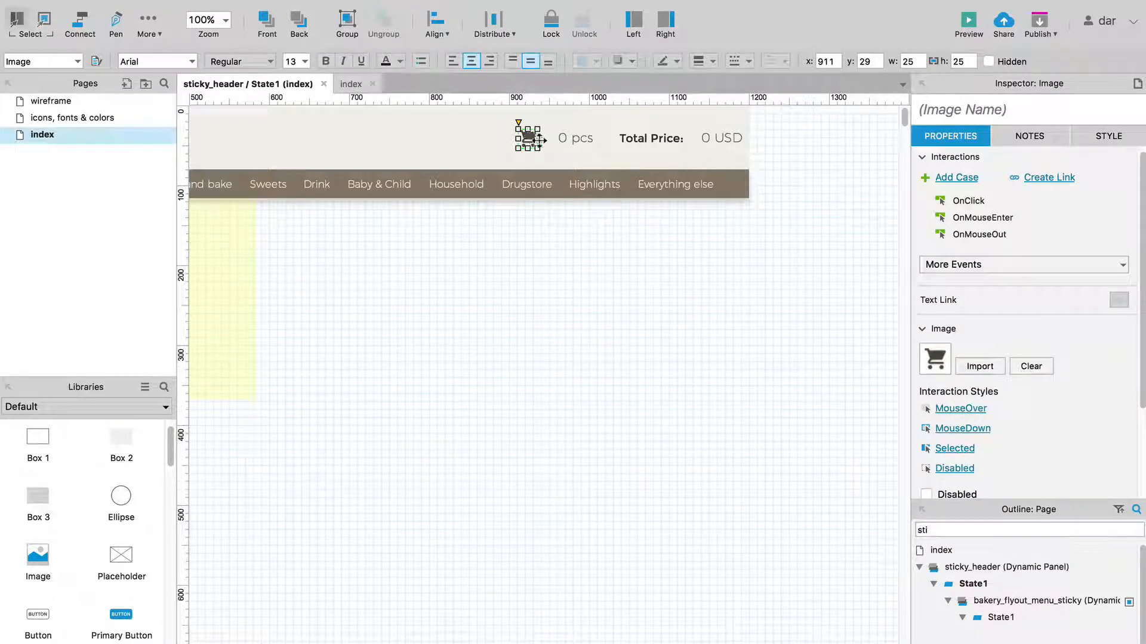
left_click(556, 273)
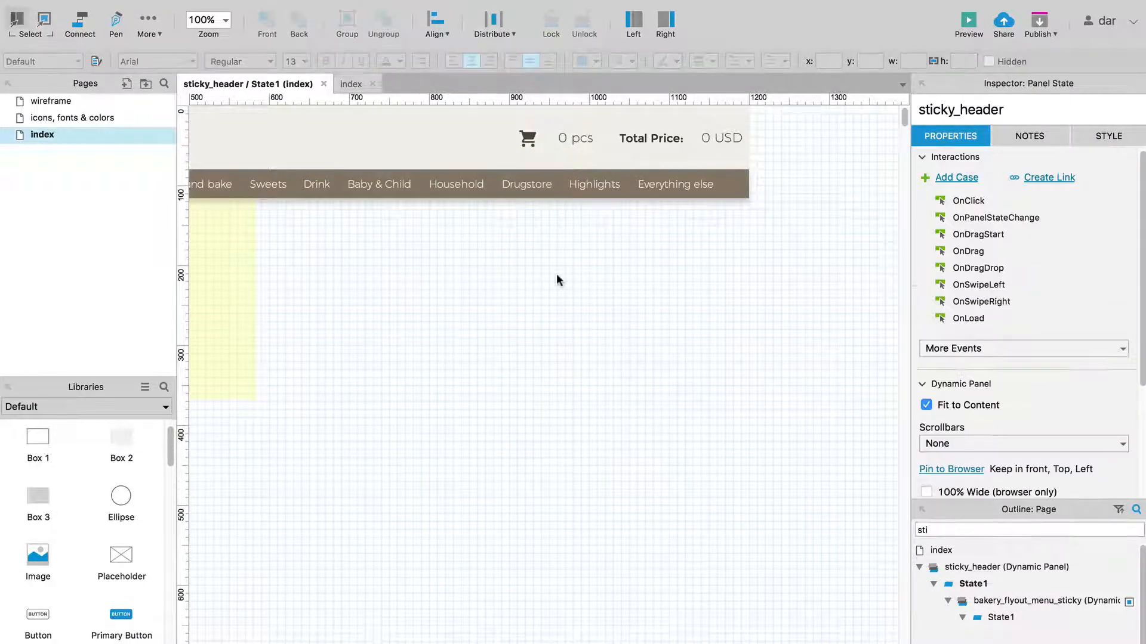
Step: Return to the index page and open Case 1 of the plus button's OnClick interaction for editing
left_click(351, 85)
scroll(839, 543, "down", 5)
scroll(839, 543, "right", 3)
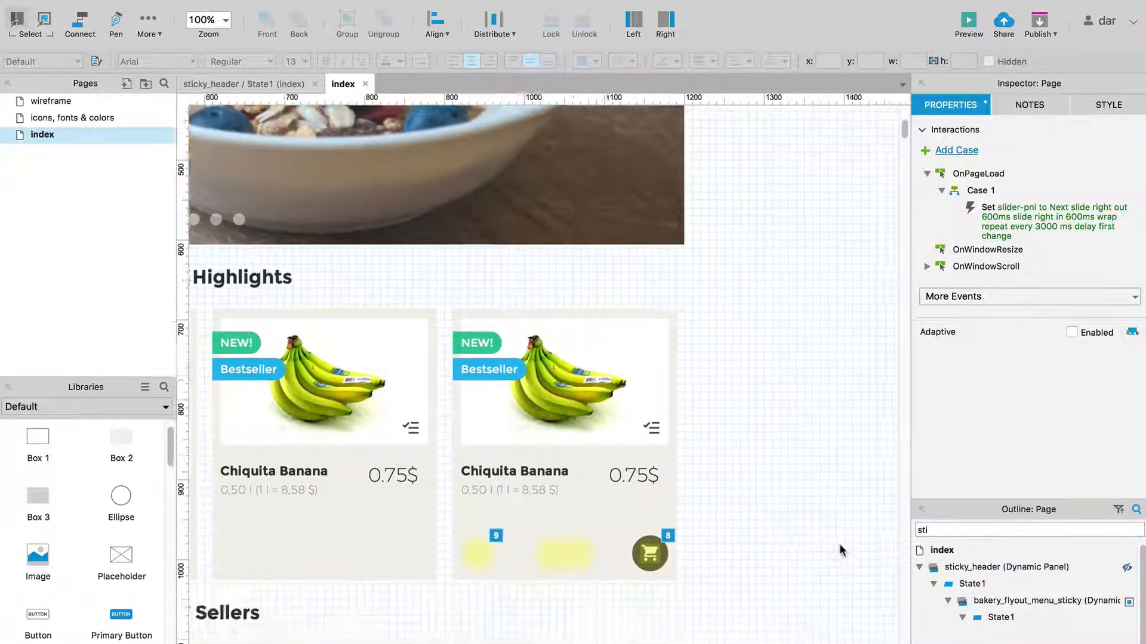
left_click(630, 491)
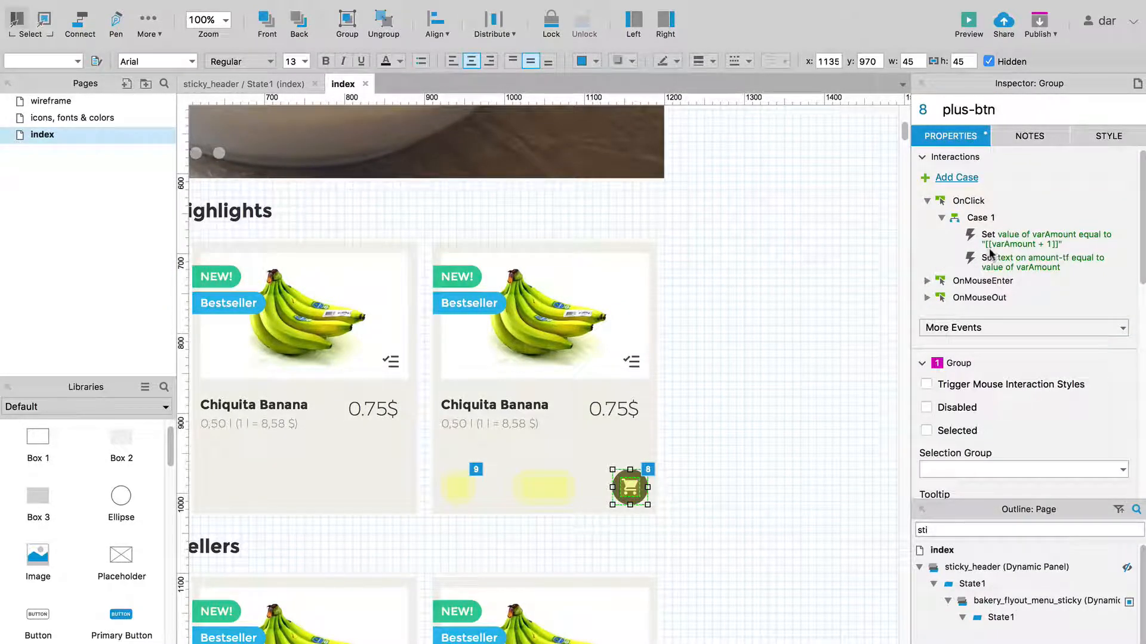
double_click(979, 218)
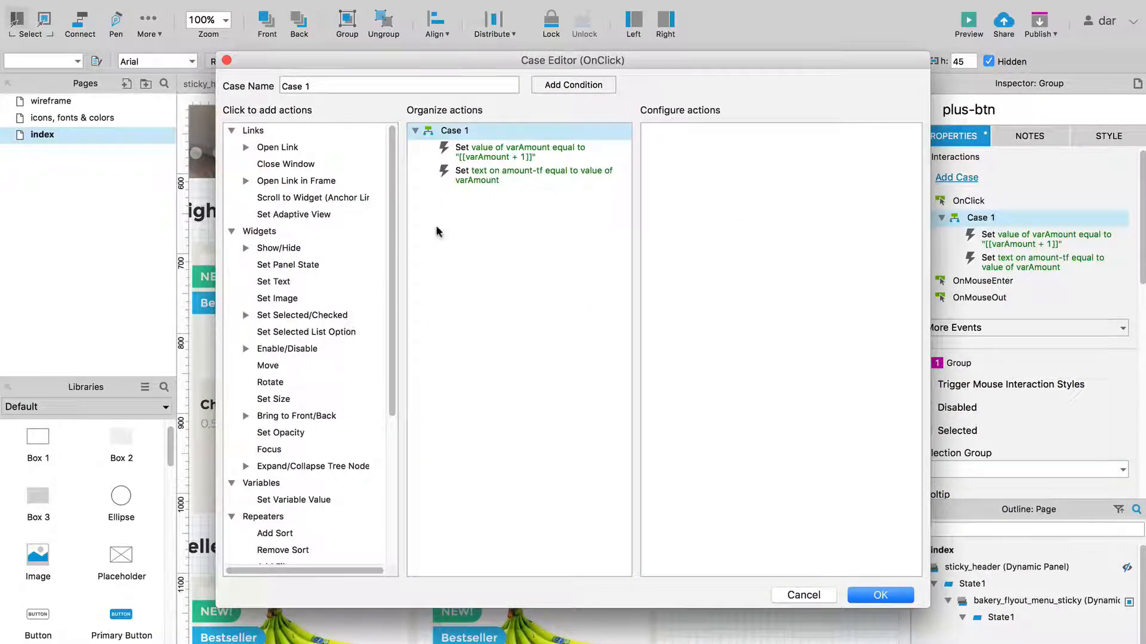
Step: Add a global variable named varGlobalPrice from the action that sets varAmount
left_click(494, 158)
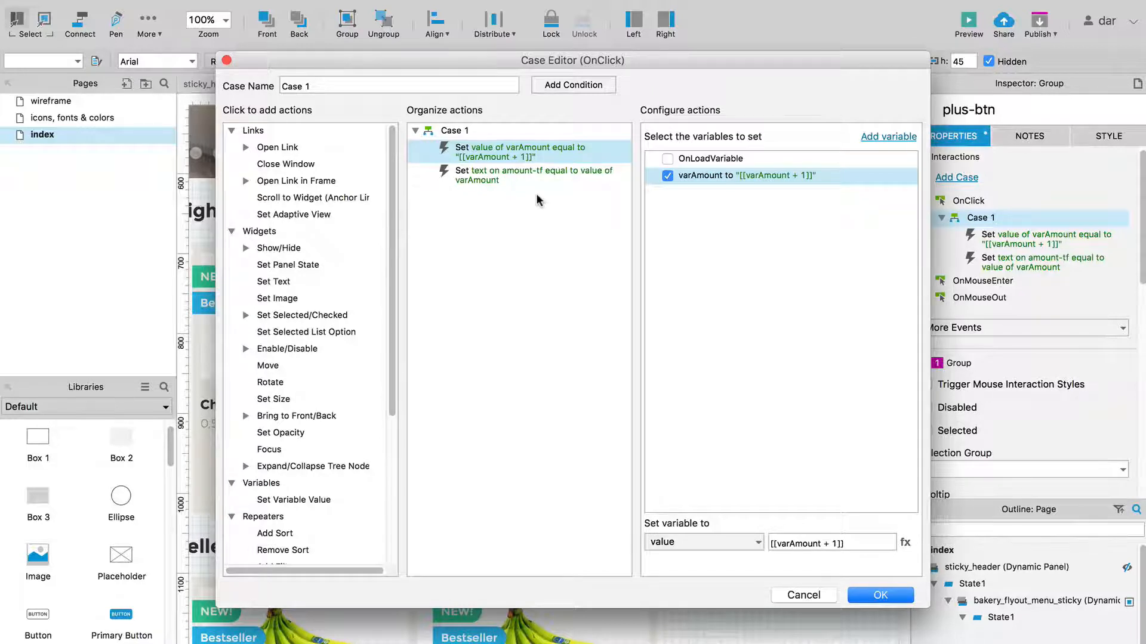
left_click(870, 143)
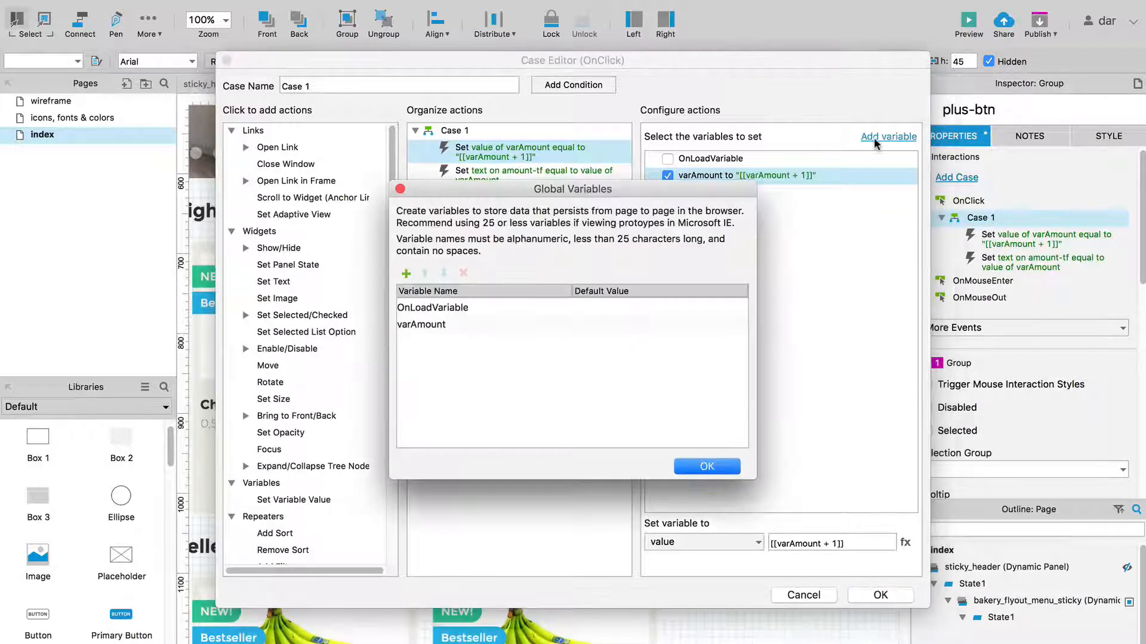
left_click(406, 273)
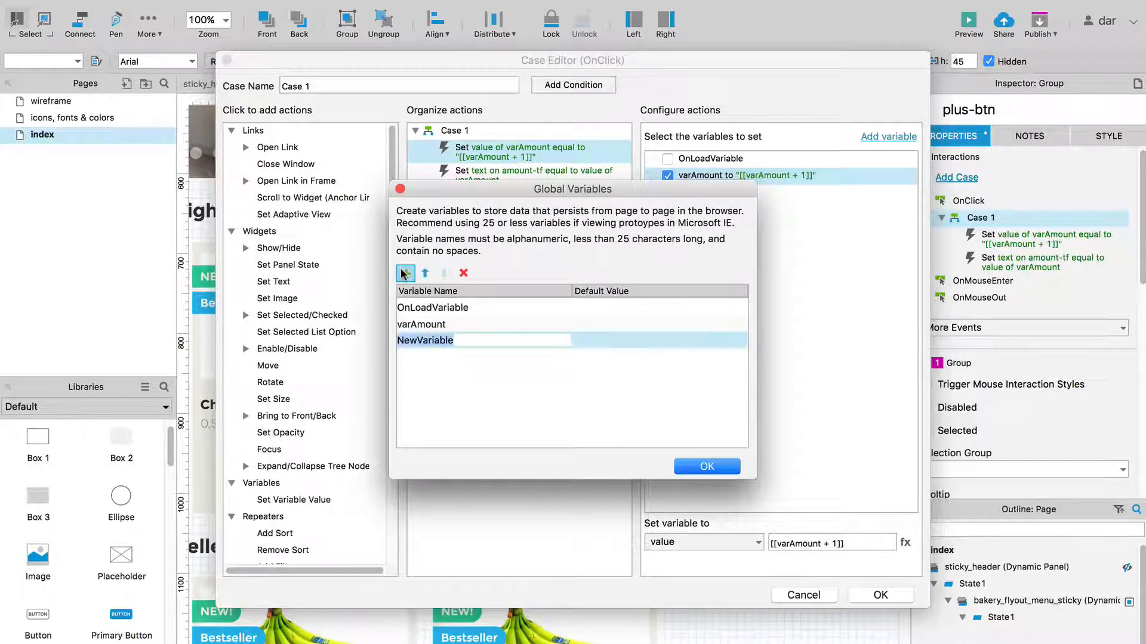
type("varGlobal")
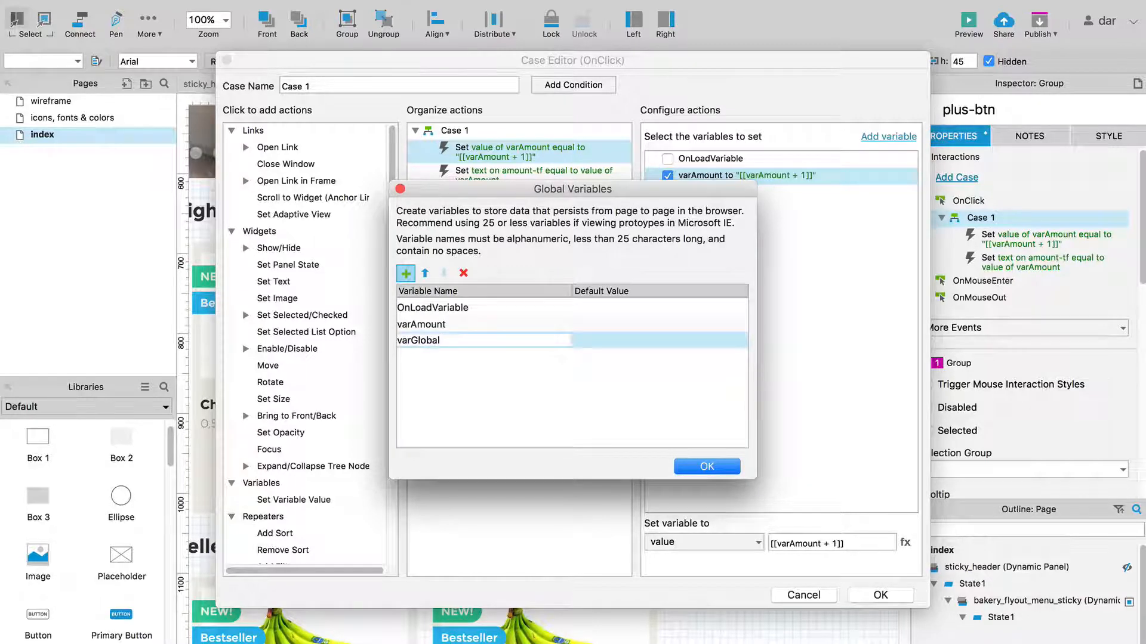
type("Price")
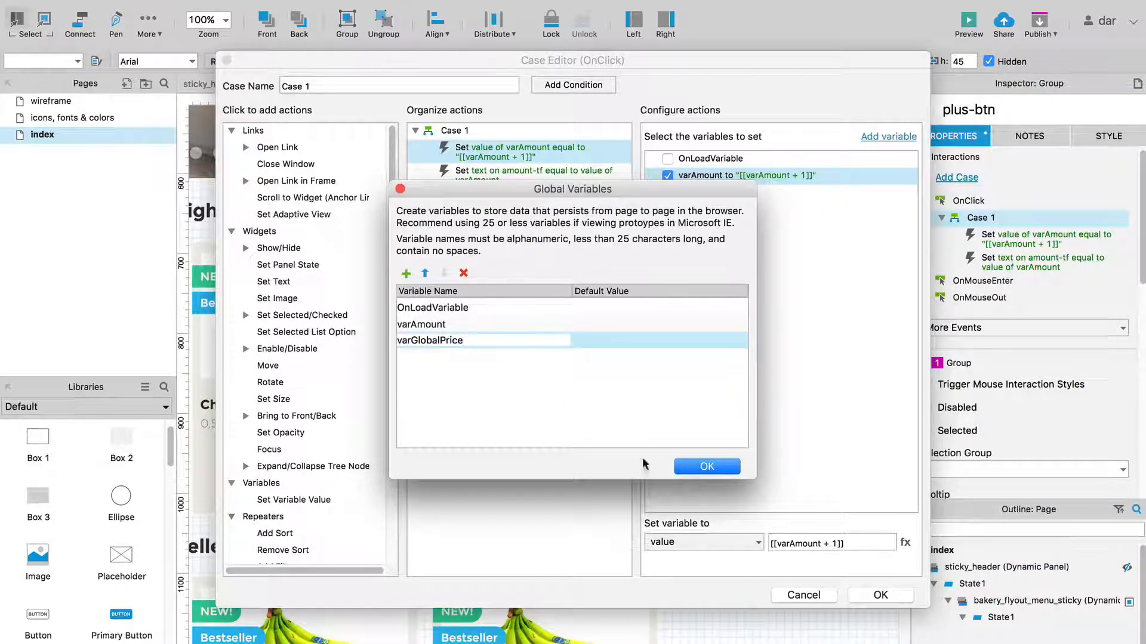
left_click(704, 469)
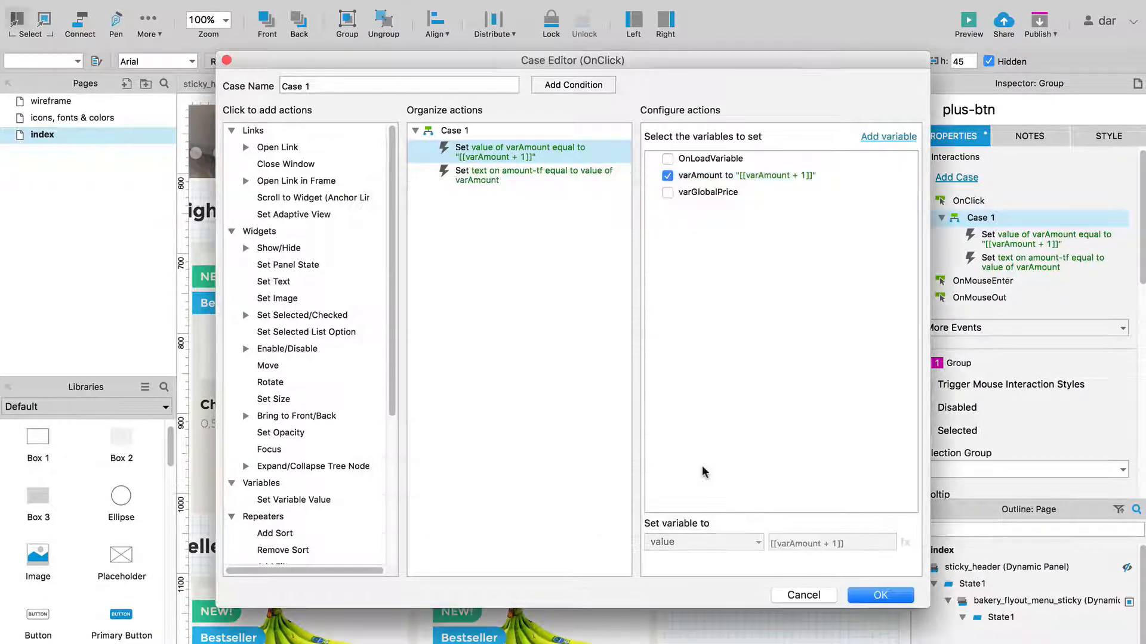
Step: Include varGlobalPrice in the plus button's set-variable action with the value [[varAmount * 0.75]]
left_click(667, 191)
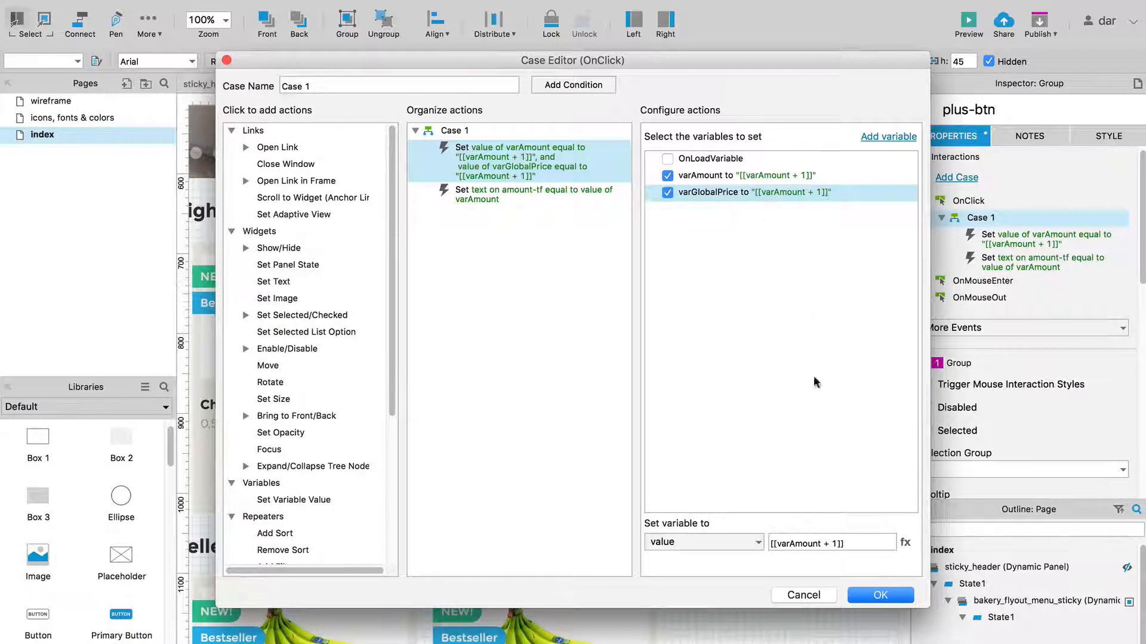
left_click(775, 544)
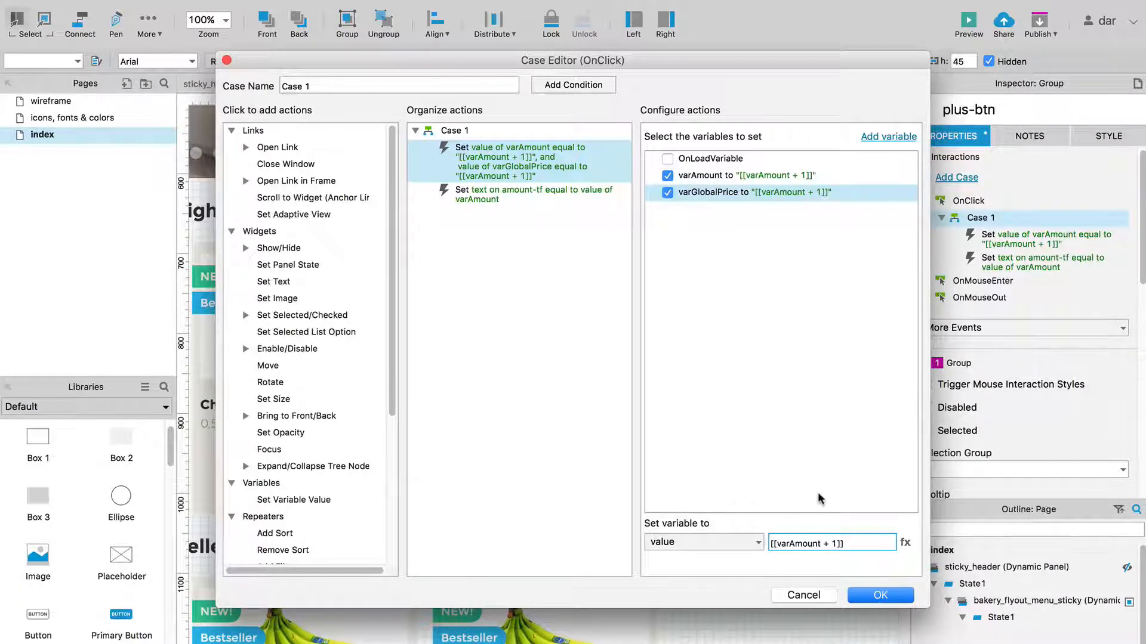
left_click_drag(825, 545, 836, 546)
type("* 0.75")
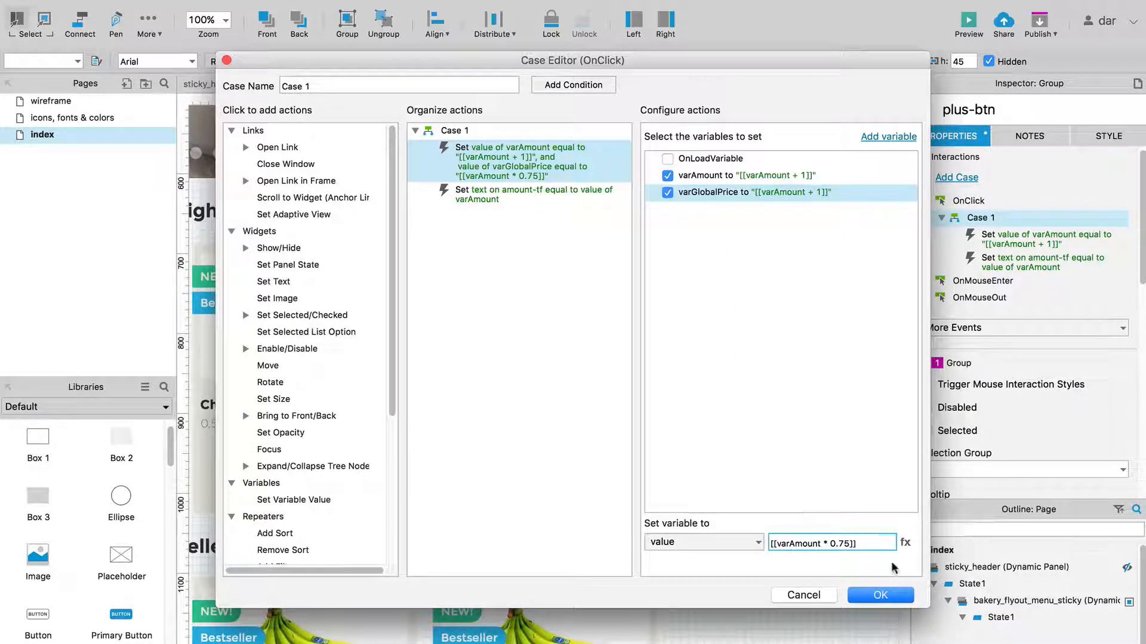
Step: Add a Set Text action to the plus button's Case 1, targeting the global-price-tf text field in sticky_header
left_click(555, 280)
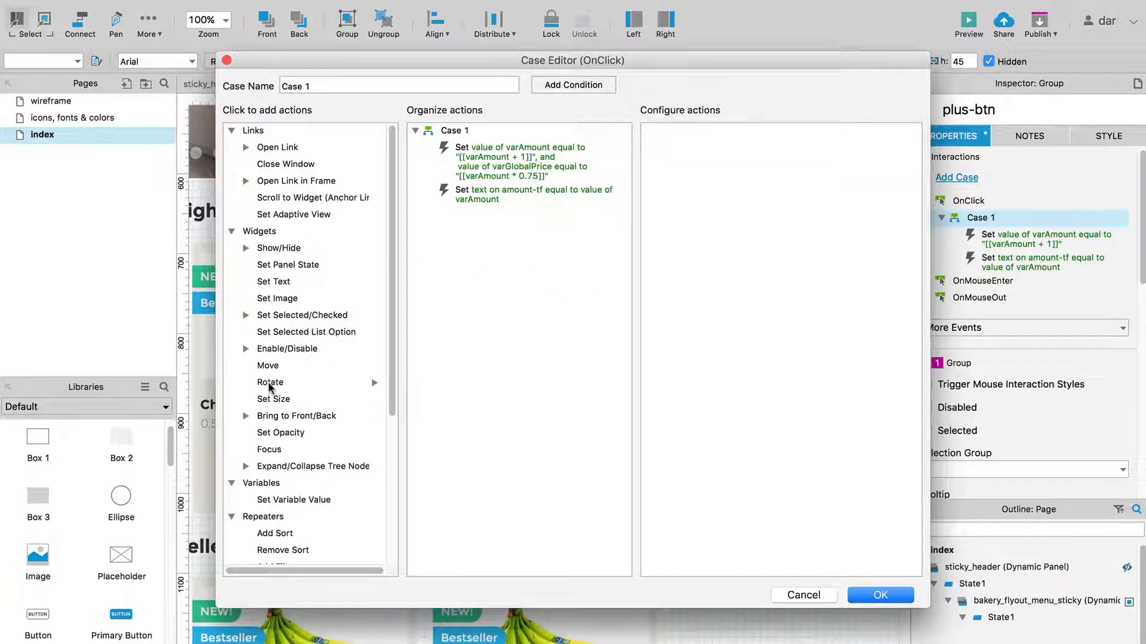
scroll(294, 486, "down", 1)
scroll(294, 486, "down", 5)
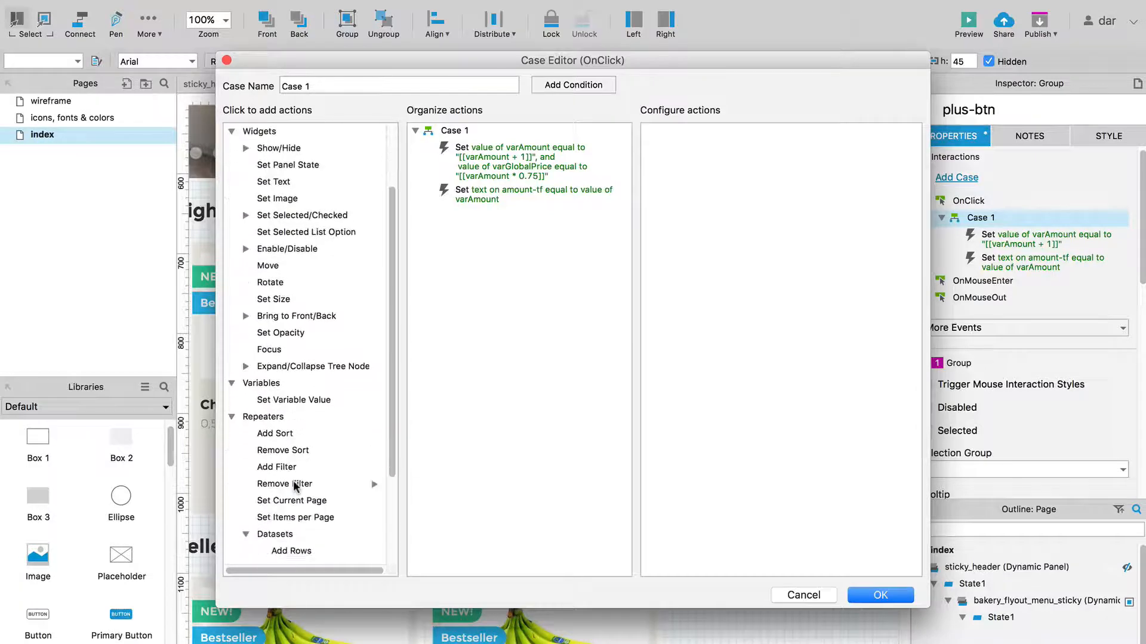
scroll(294, 486, "up", 3)
scroll(294, 486, "up", 4)
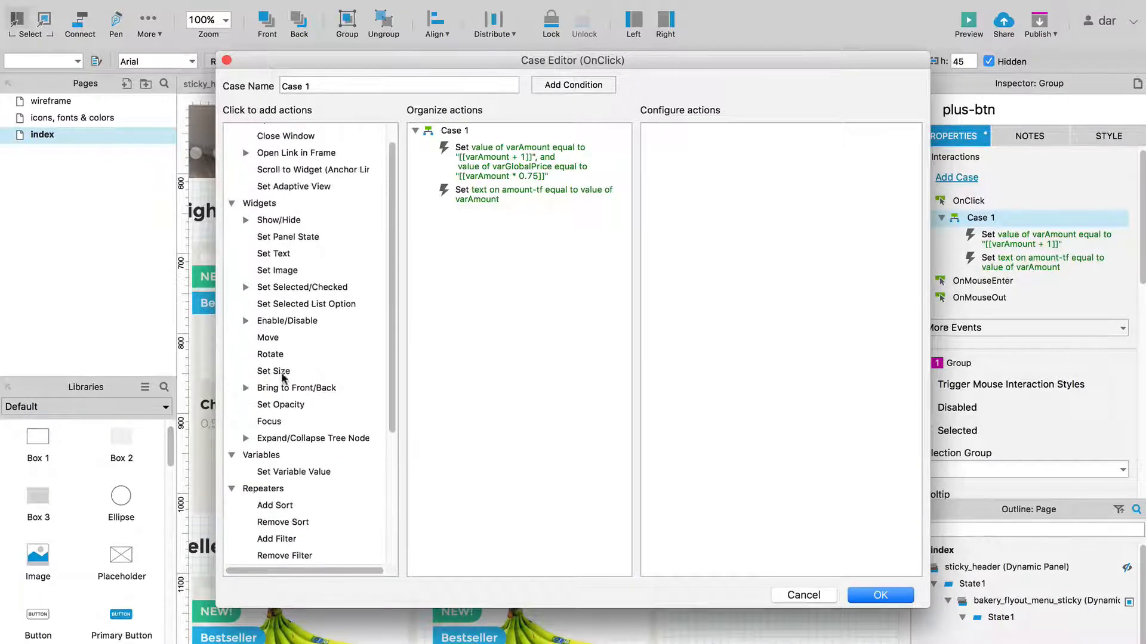
left_click(273, 281)
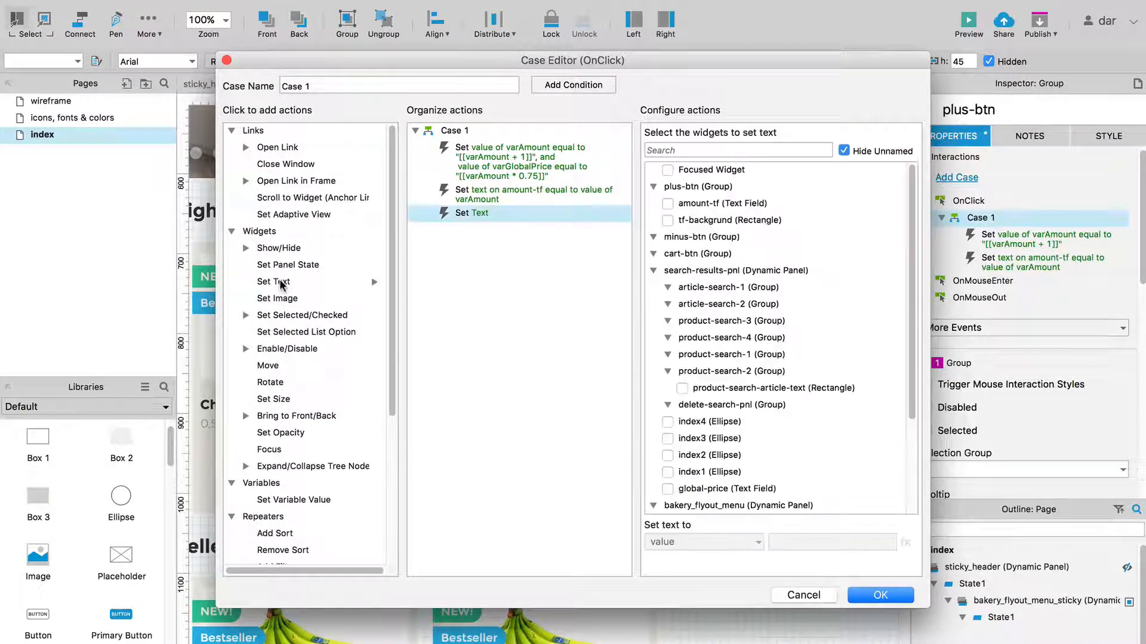
left_click(702, 152)
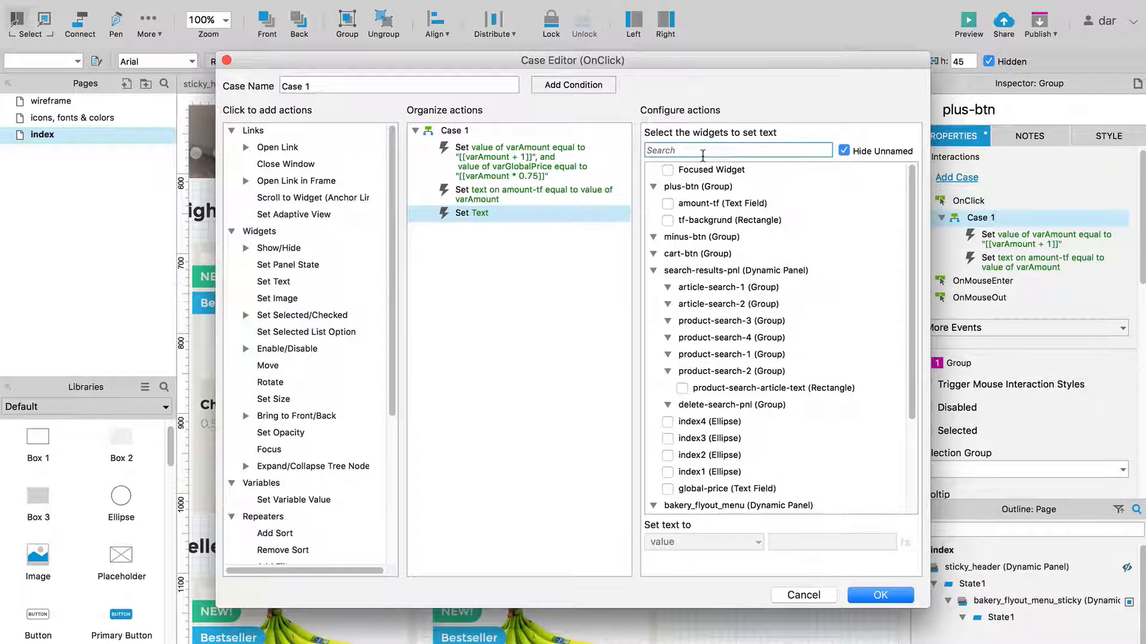
type("tf")
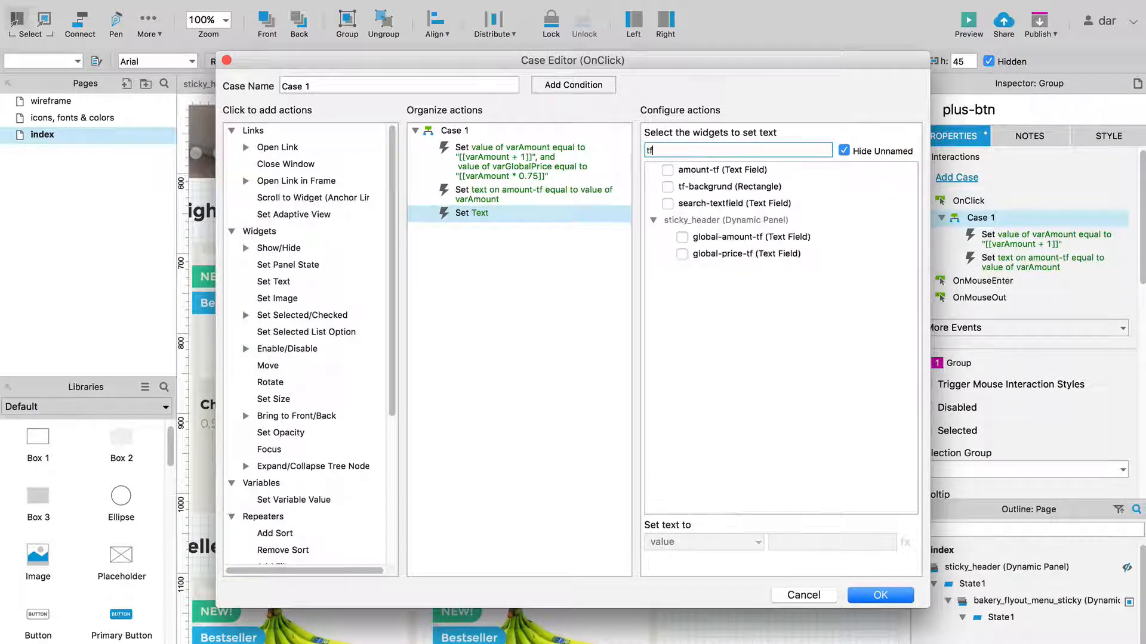
left_click(682, 254)
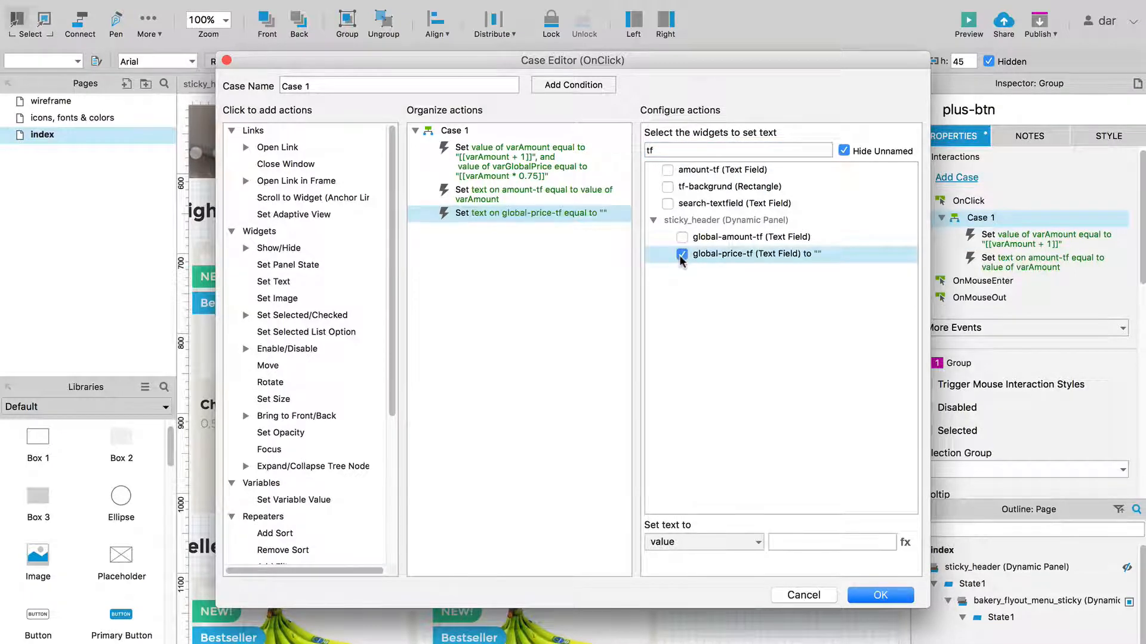
Step: Set the text of global-price-tf to the value of a variable and open the list of available variables
left_click(719, 540)
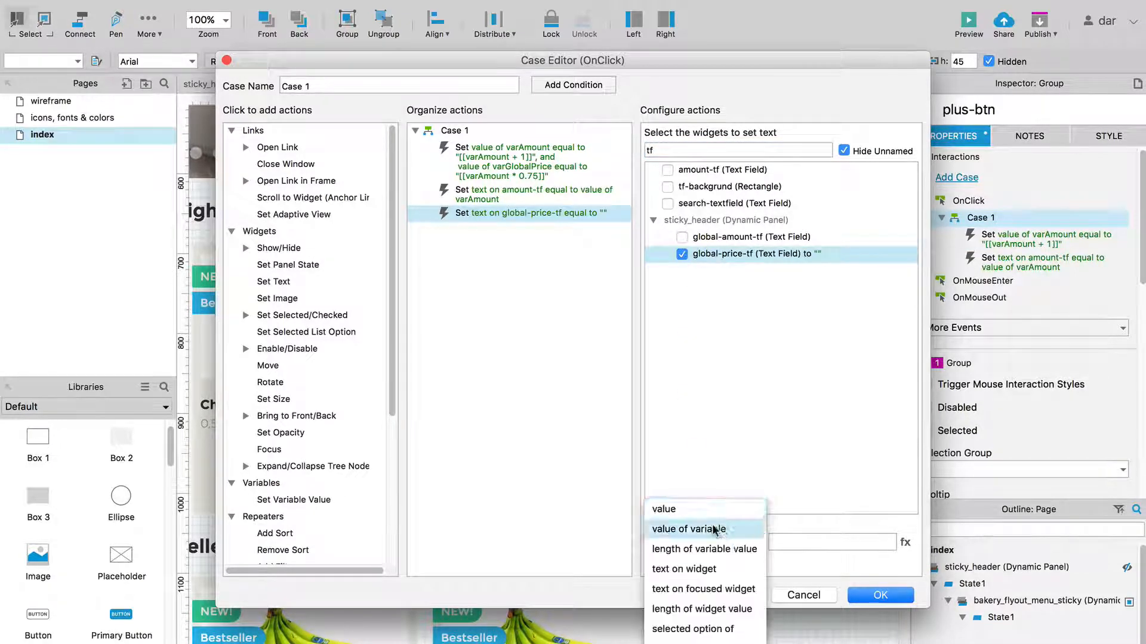
left_click(714, 530)
left_click(812, 543)
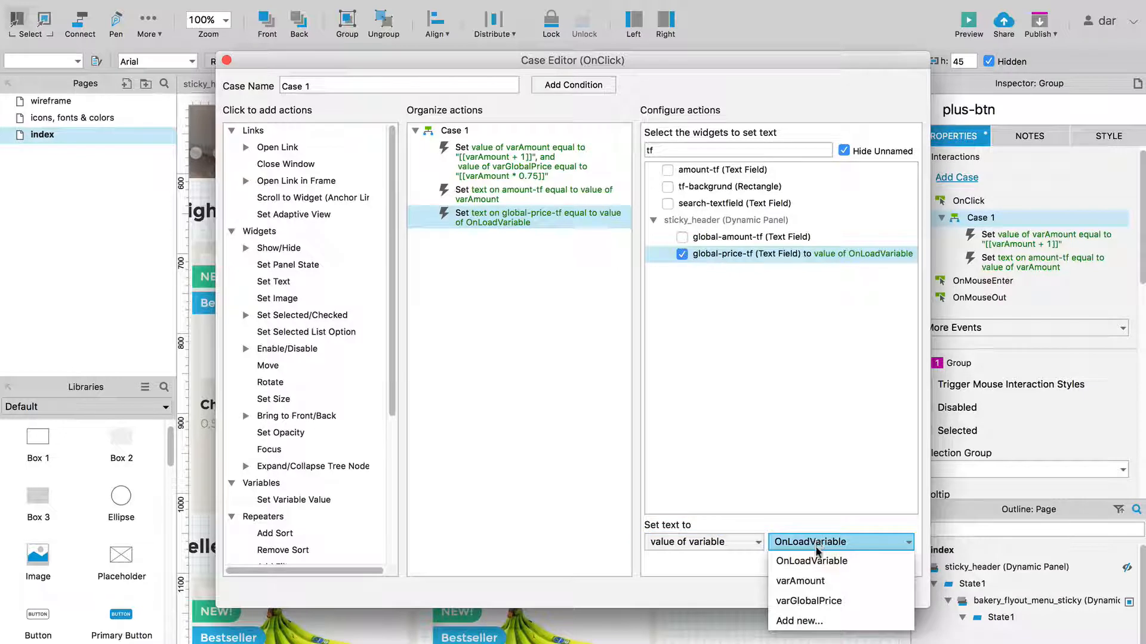
Step: Set the text on global-price-tf to the value of varGlobalPrice and save the plus-btn click case
left_click(824, 603)
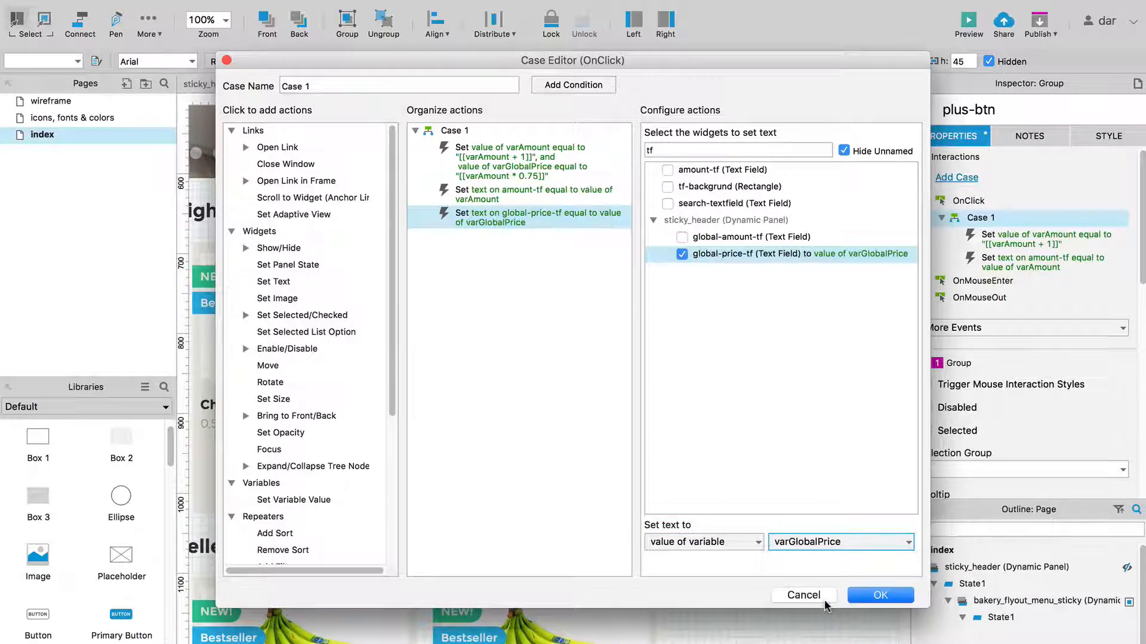
left_click(862, 596)
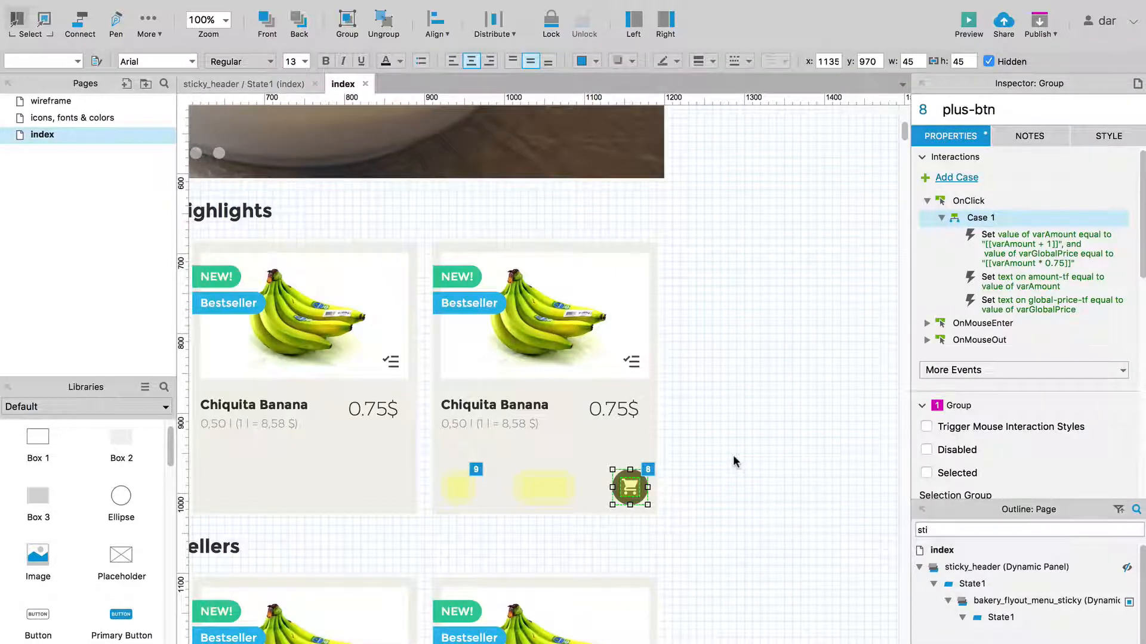
left_click(733, 456)
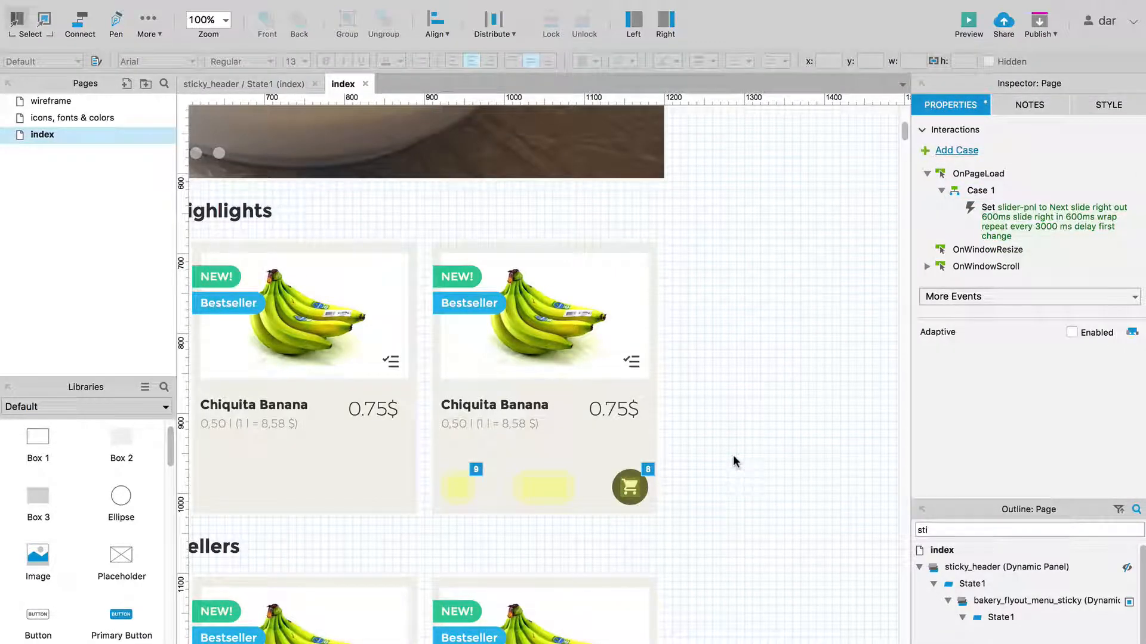
Step: Switch to the browser preview, reload the page and repeatedly add the highlighted Chiquita Banana to test the sticky header's total price
key("super+Tab")
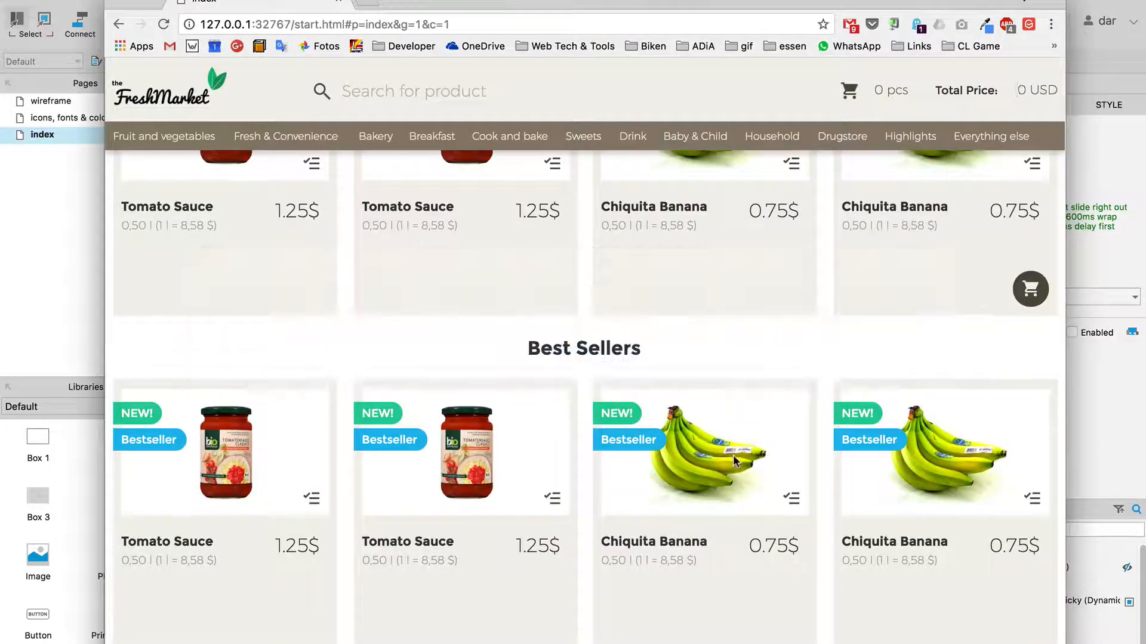
key("super+r")
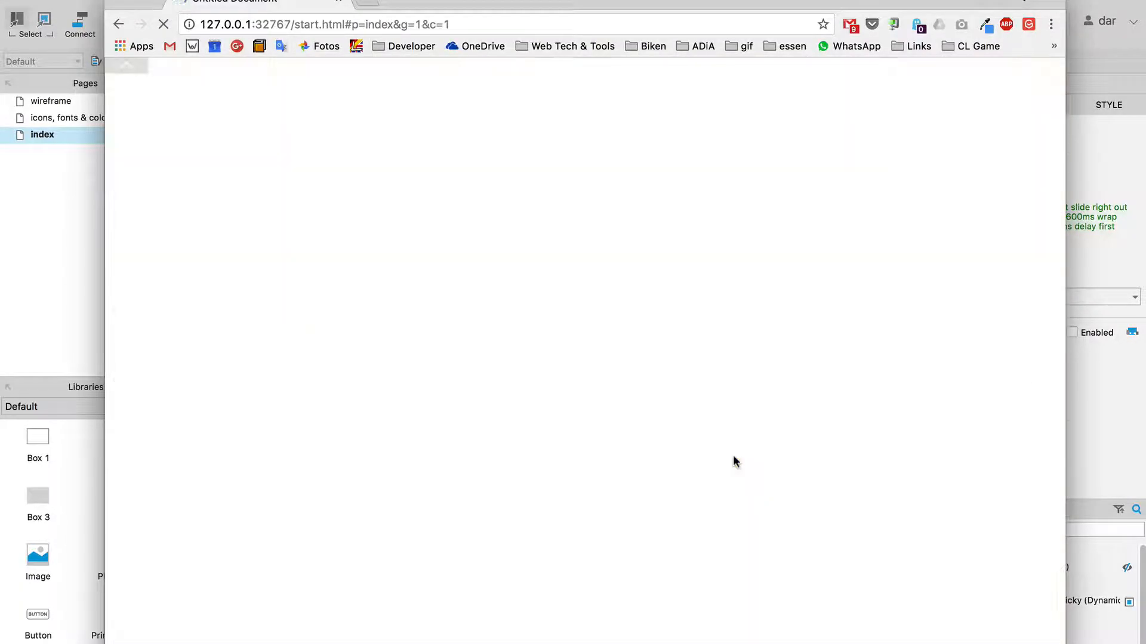
scroll(734, 462, "down", 12)
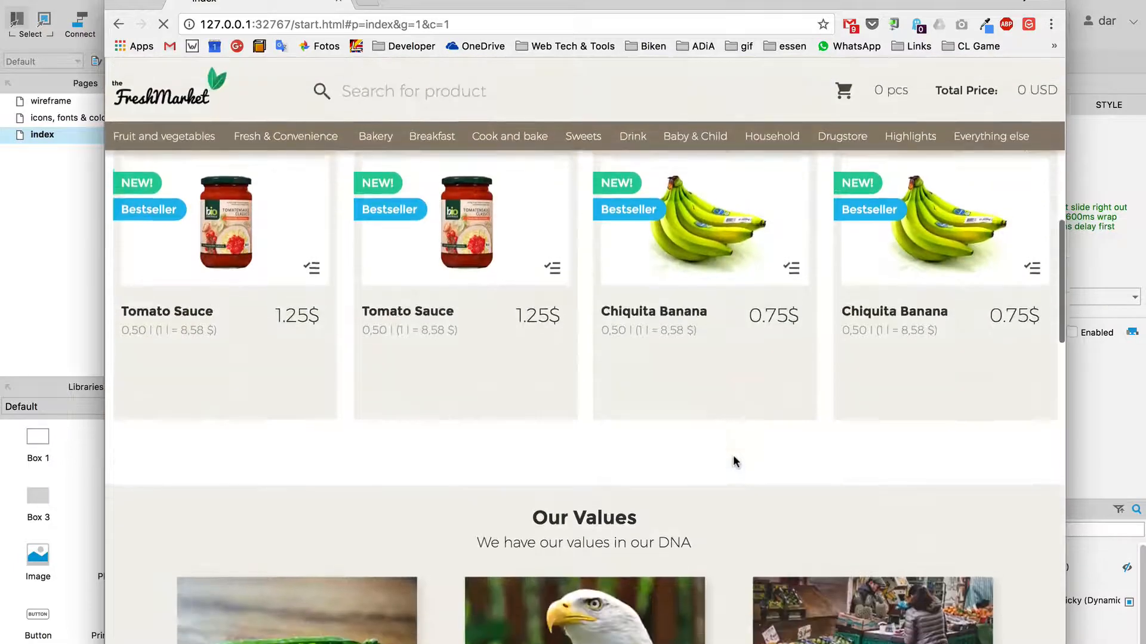
scroll(734, 462, "up", 6)
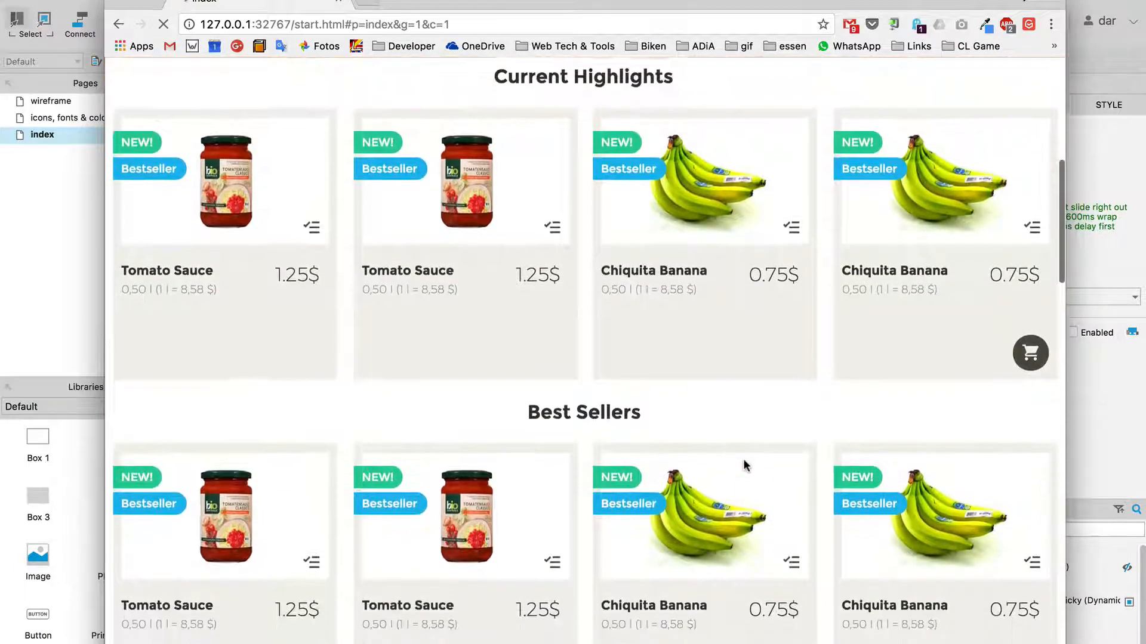
scroll(743, 465, "down", 3)
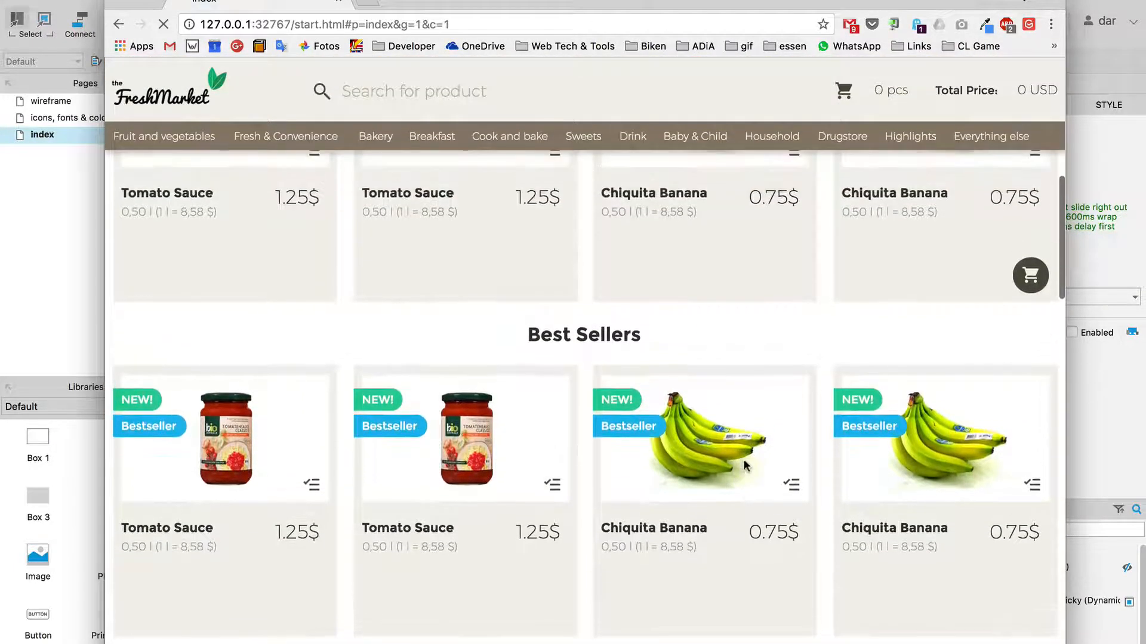
left_click(1037, 292)
left_click(1030, 276)
left_click(1037, 295)
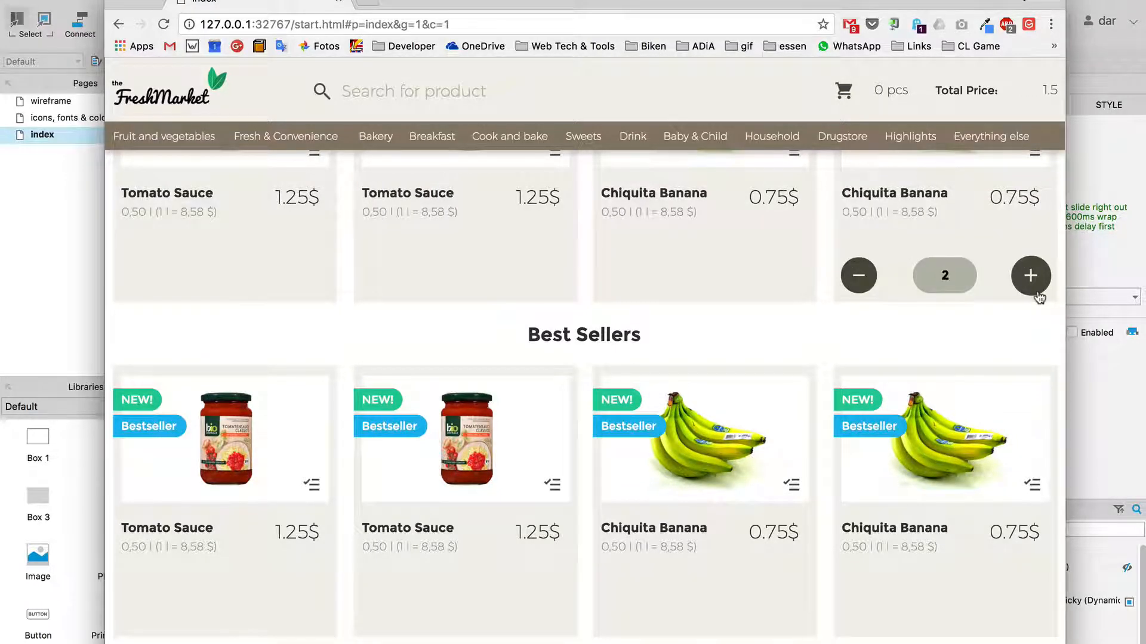
left_click(1037, 295)
left_click(1037, 295)
left_click(1035, 286)
left_click(1019, 279)
Step: Switch back to Axure RP and set varGlobalPrice in plus-btn's click case to "USD [[varAmount * 0.75]]"
left_click(1081, 28)
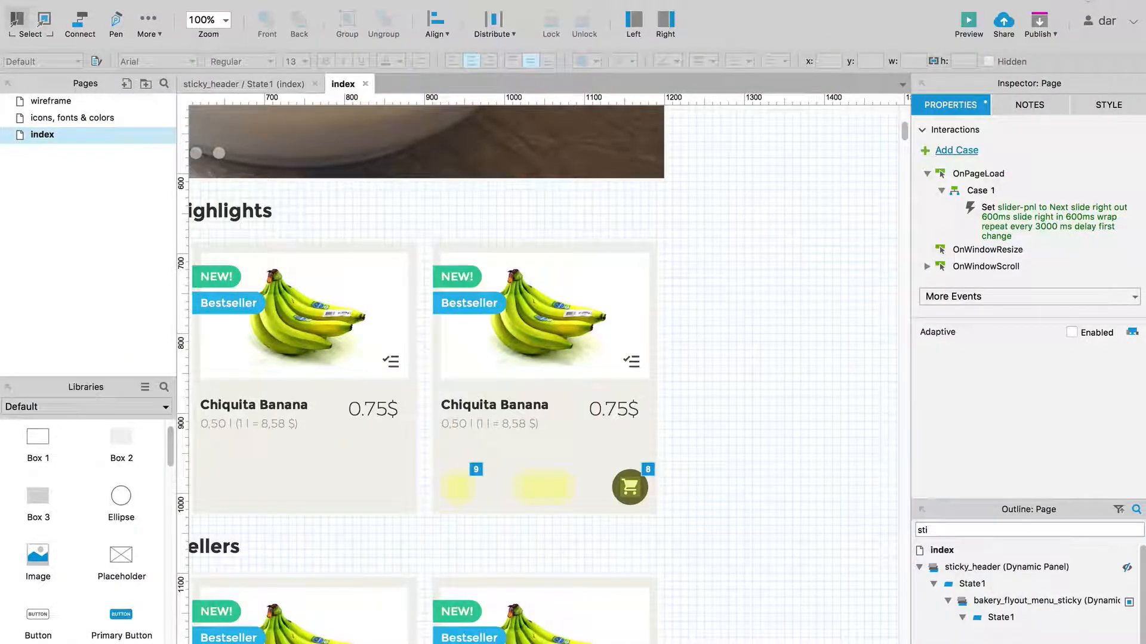
left_click(630, 485)
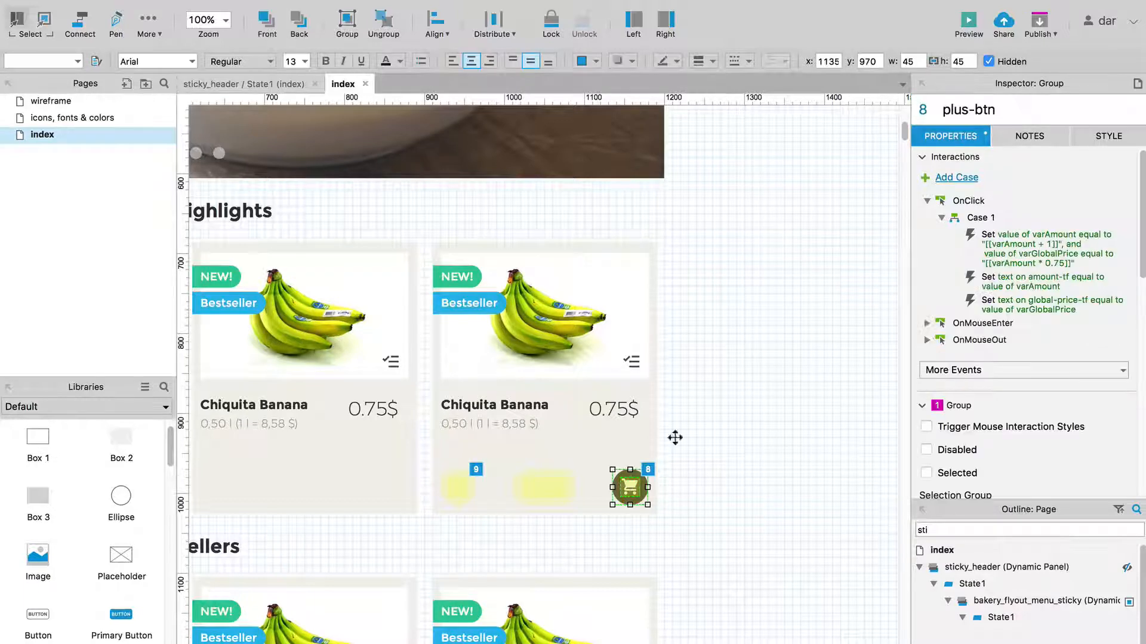
double_click(1013, 266)
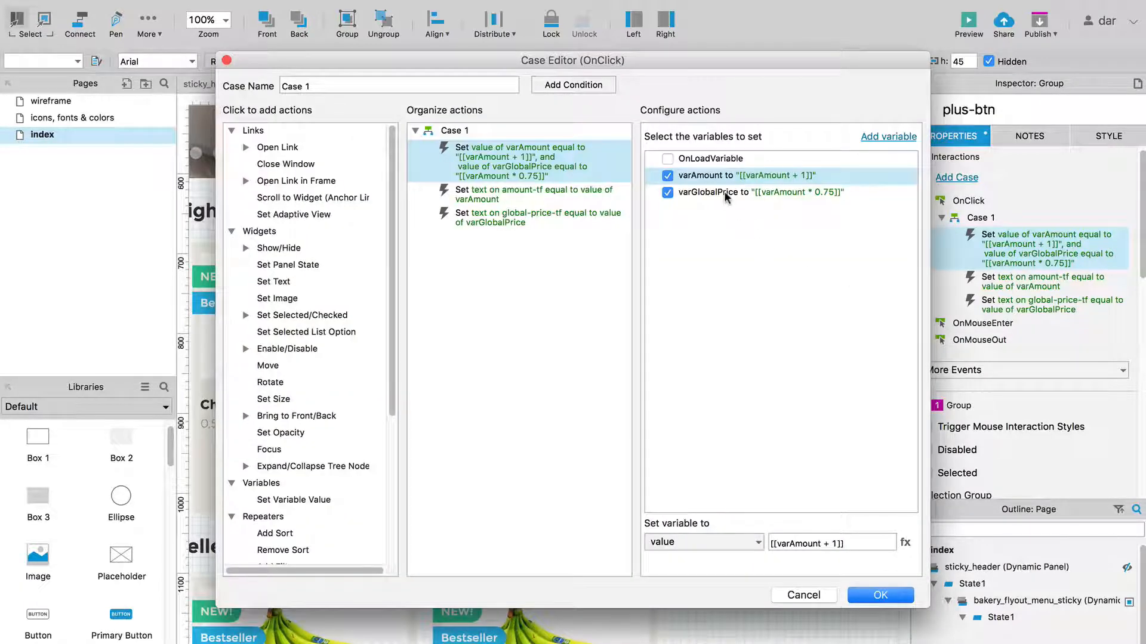
left_click(727, 197)
left_click(770, 541)
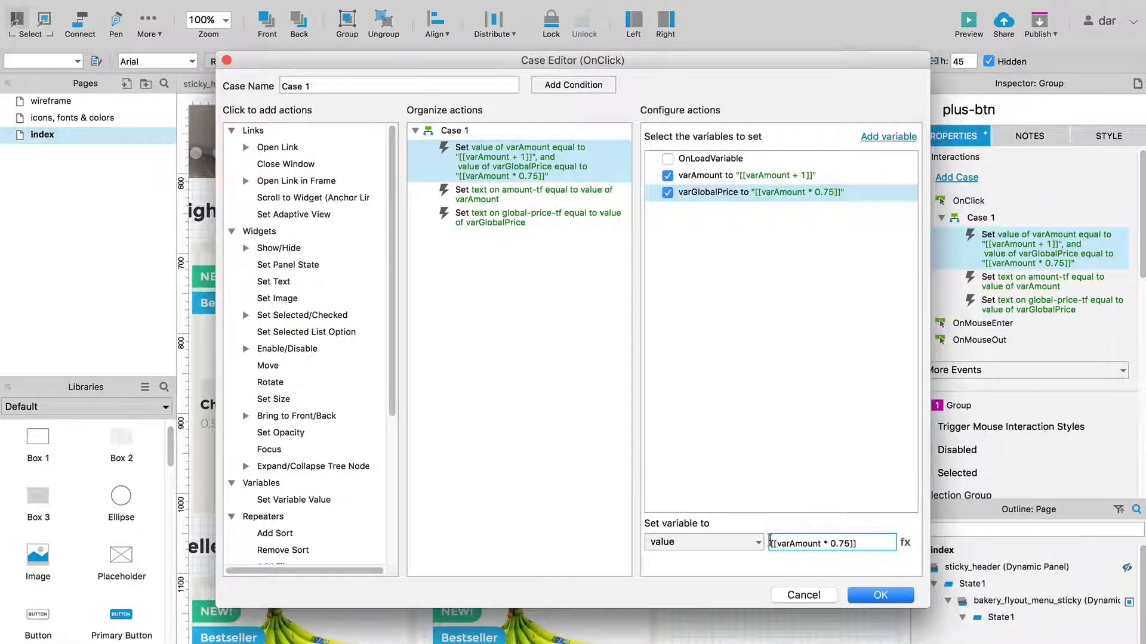
type("USD")
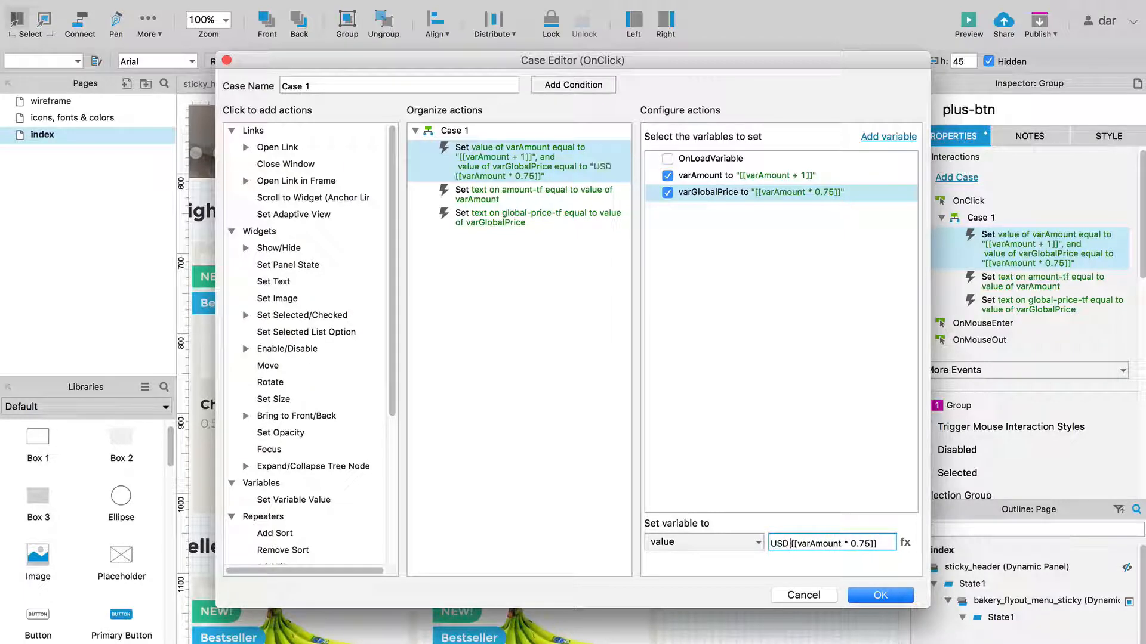
left_click(882, 596)
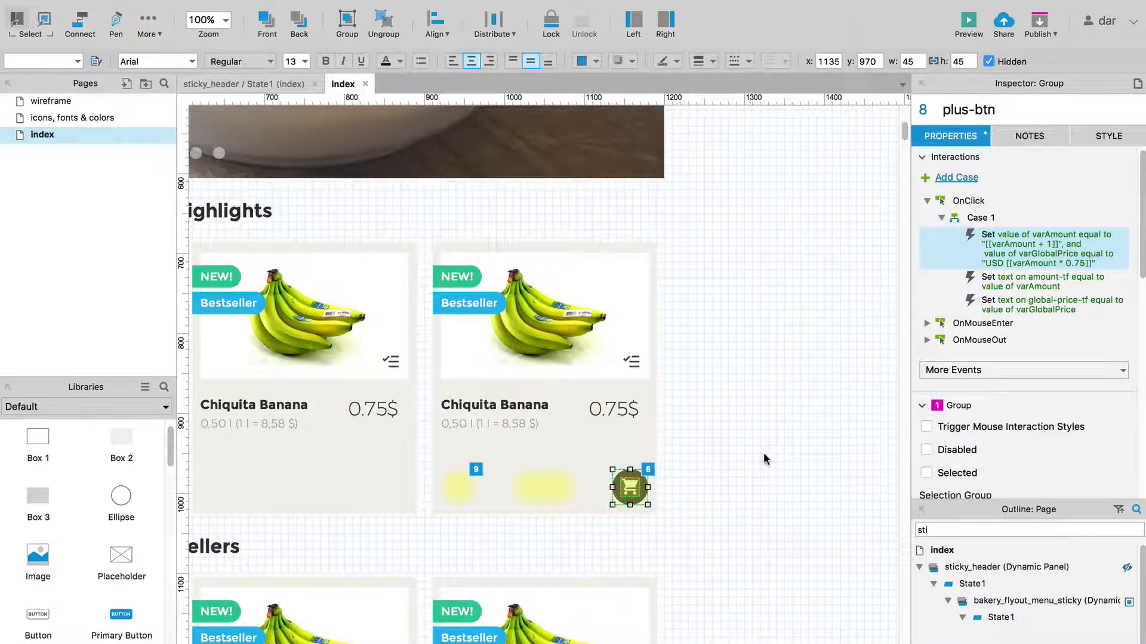
left_click(765, 459)
Step: Preview the page in the browser and raise the Chiquita Banana quantity to 8 to check the total price with its currency prefix
key("super+period")
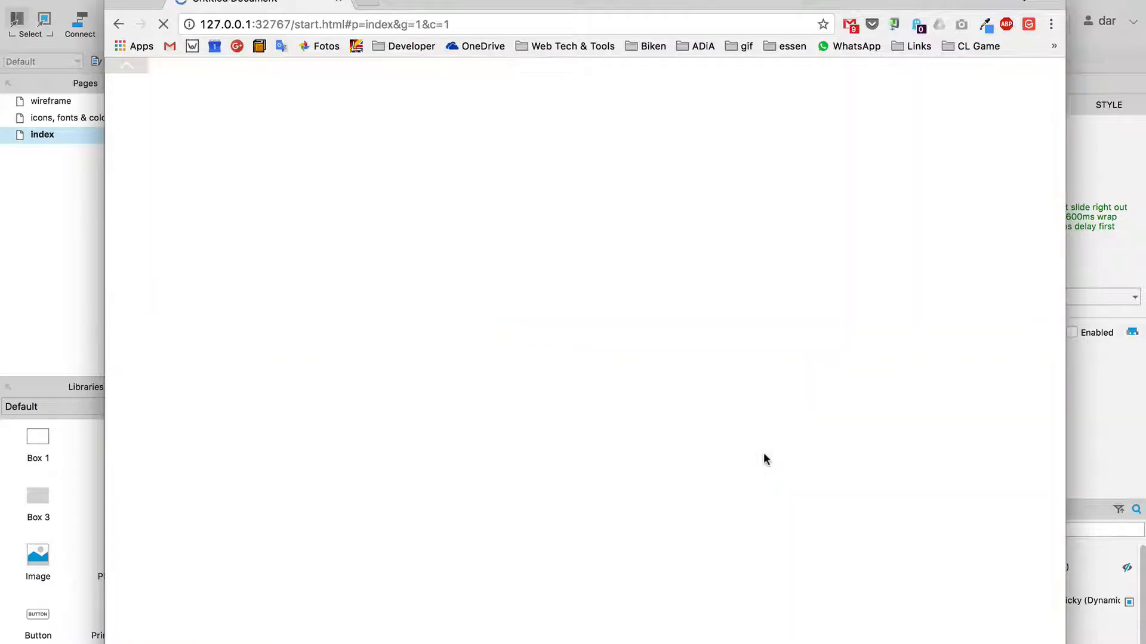
scroll(764, 457, "down", 10)
scroll(782, 471, "down", 3)
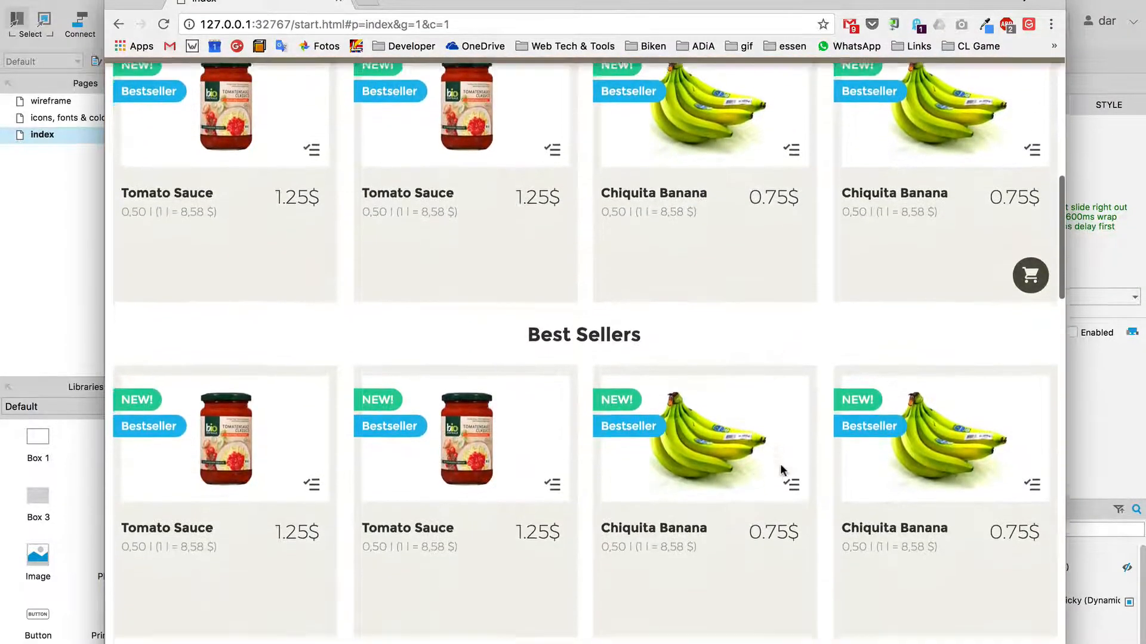
left_click(1032, 246)
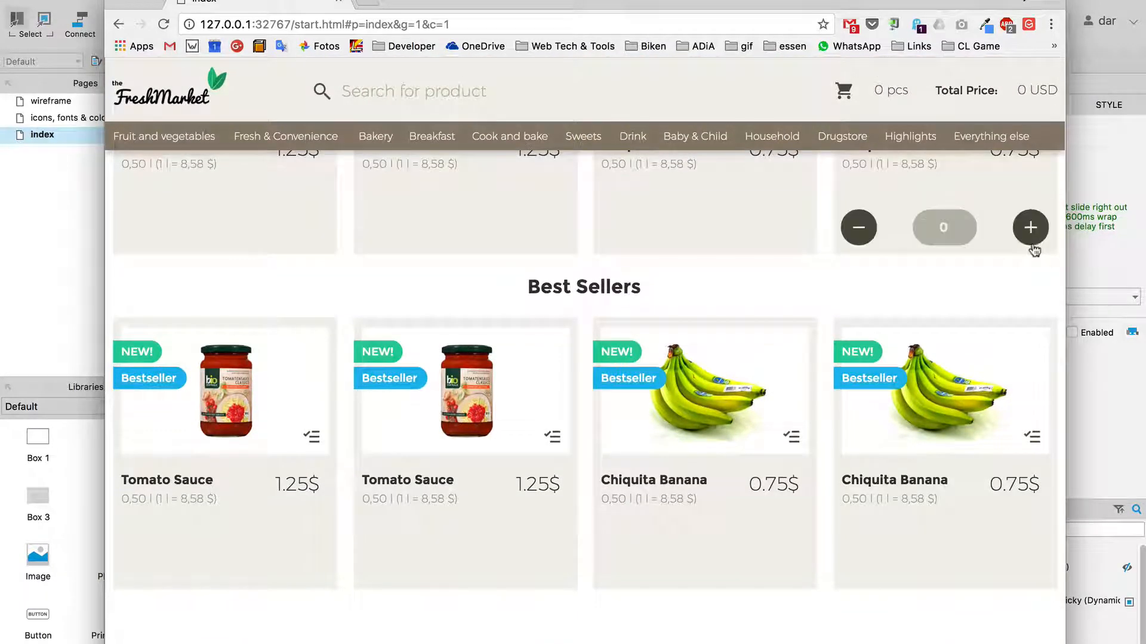
left_click(1032, 246)
left_click(1032, 246)
left_click(1032, 246)
left_click(1033, 247)
left_click(1032, 246)
left_click(1032, 246)
left_click(1033, 246)
left_click(1033, 247)
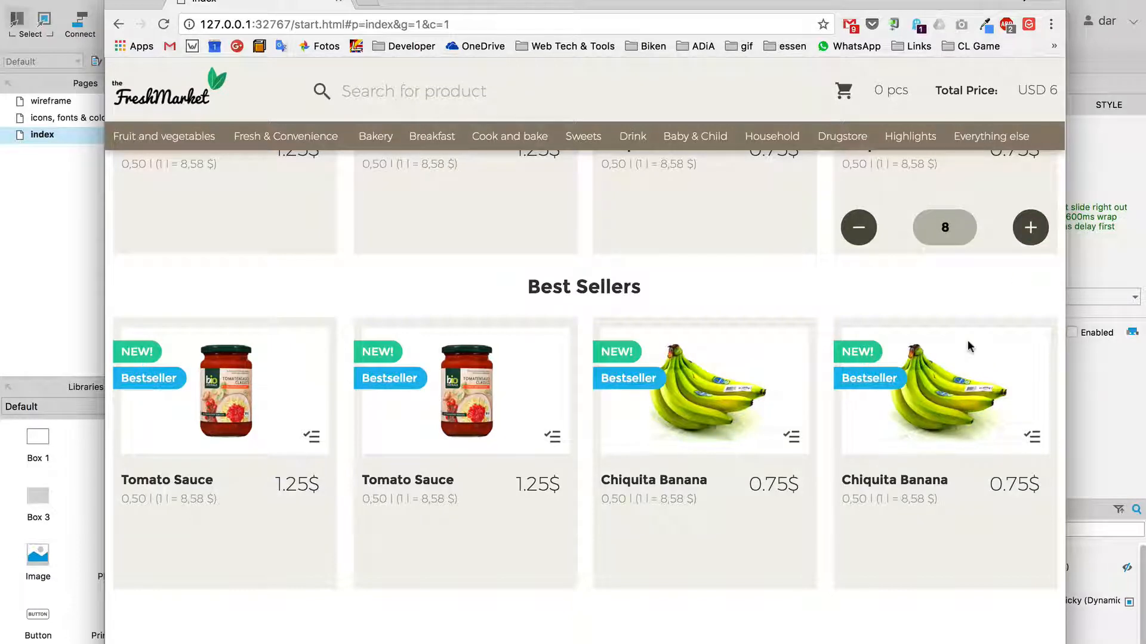
Step: Return to Axure RP and shift the Total Price label in the sticky_header panel closer to the pcs text, to x 1025
key("super+Tab")
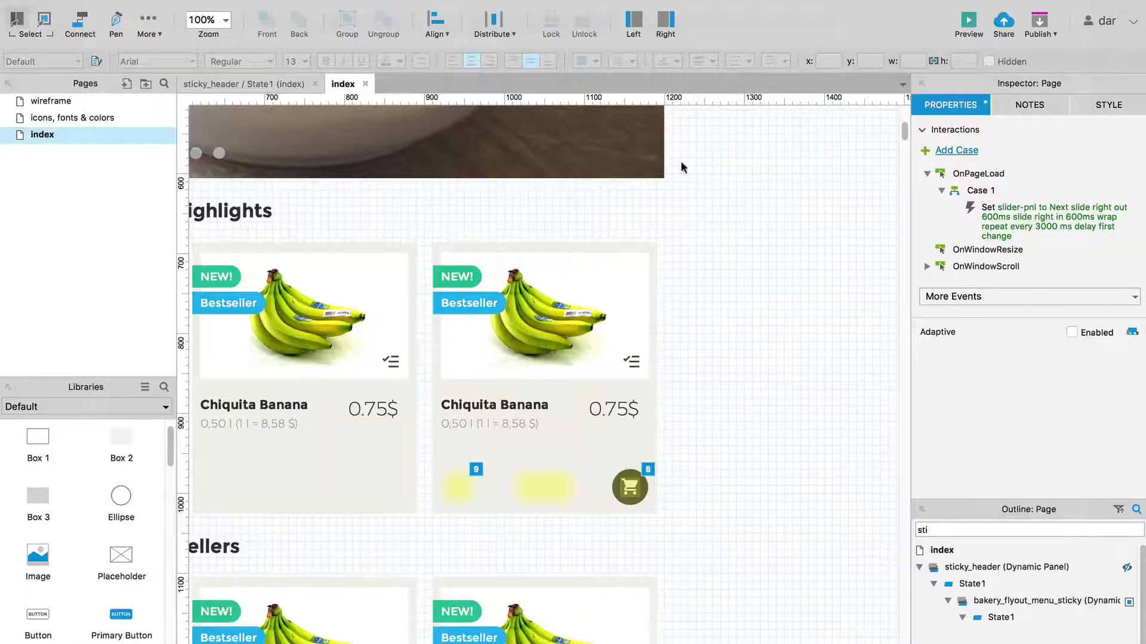
left_click(223, 84)
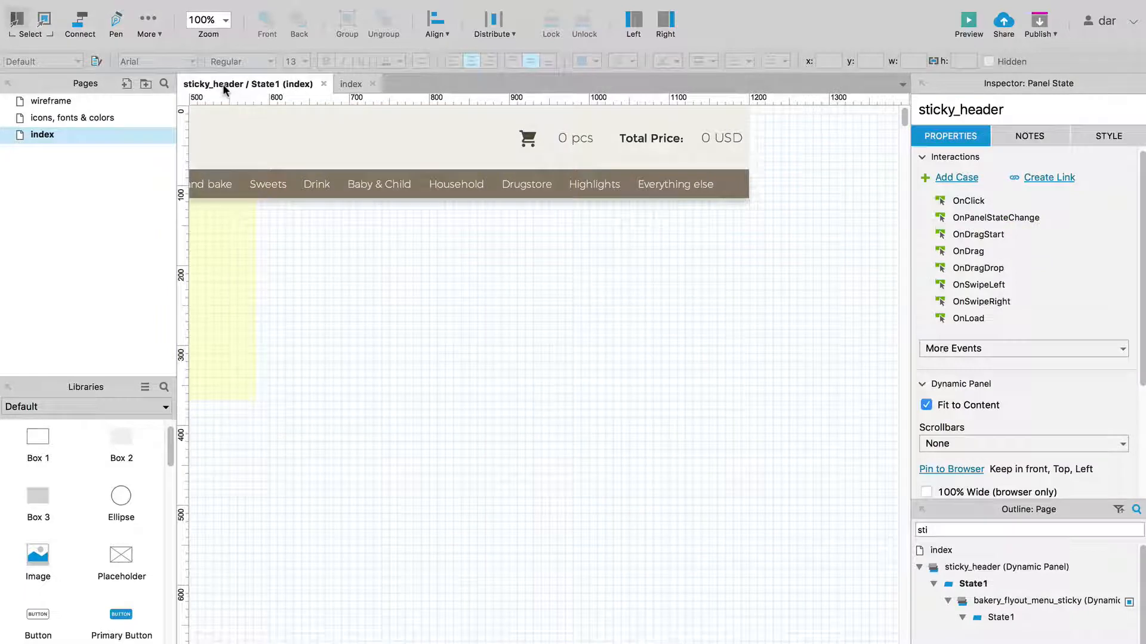
left_click(620, 139)
key("shift+Left")
key("shift+Left")
key("shift+Right")
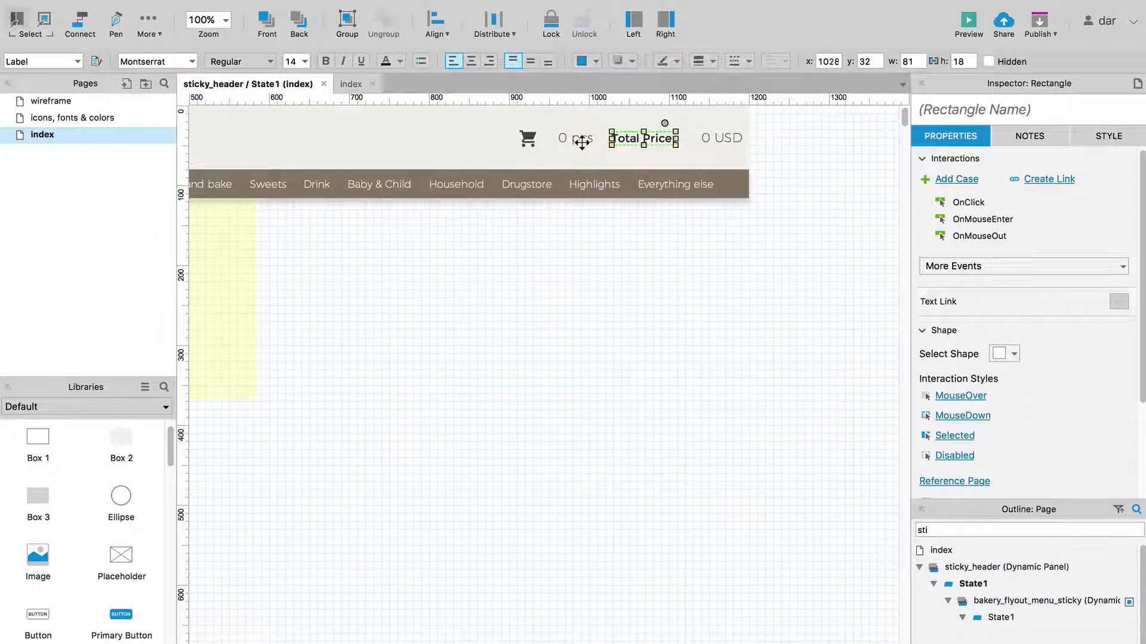
key("Left")
key("Left")
key("Left")
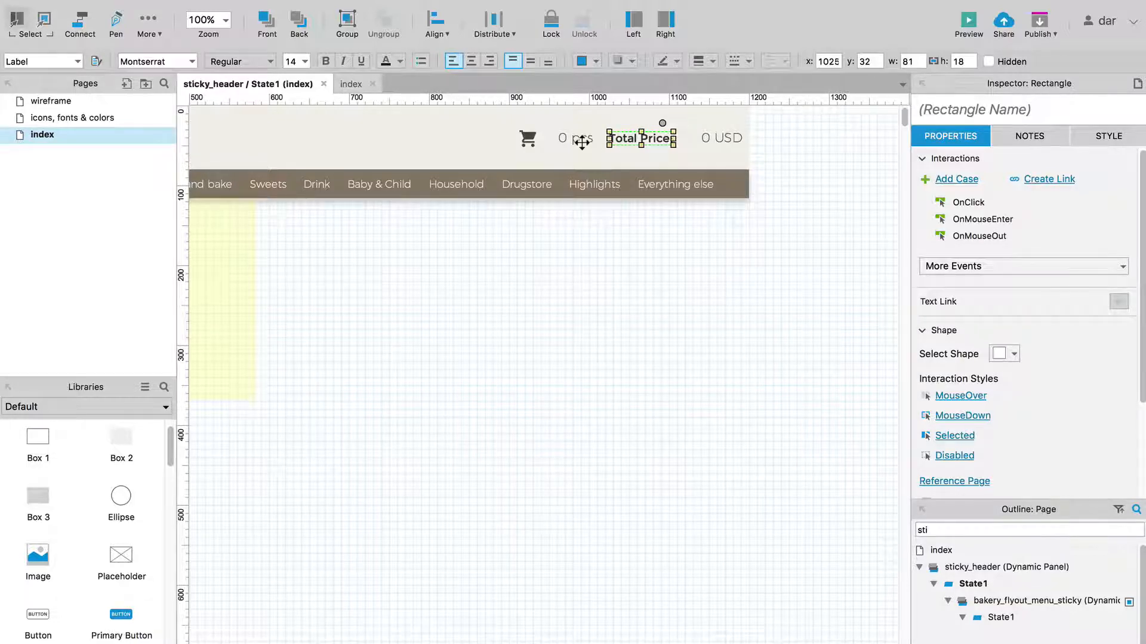
key("super+Tab")
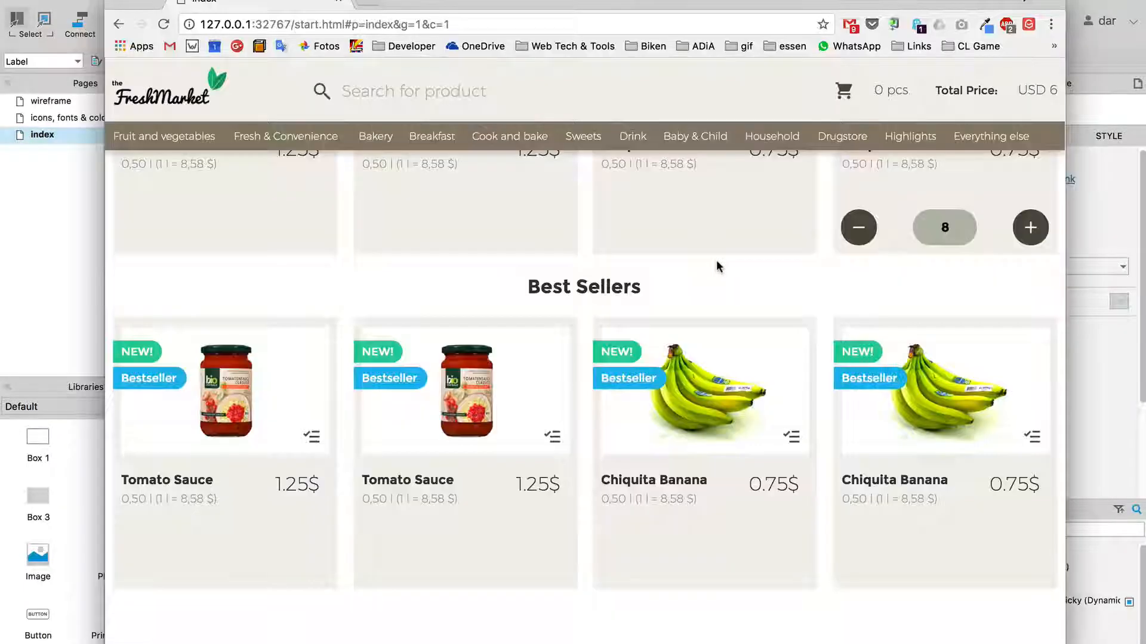
left_click(1084, 7)
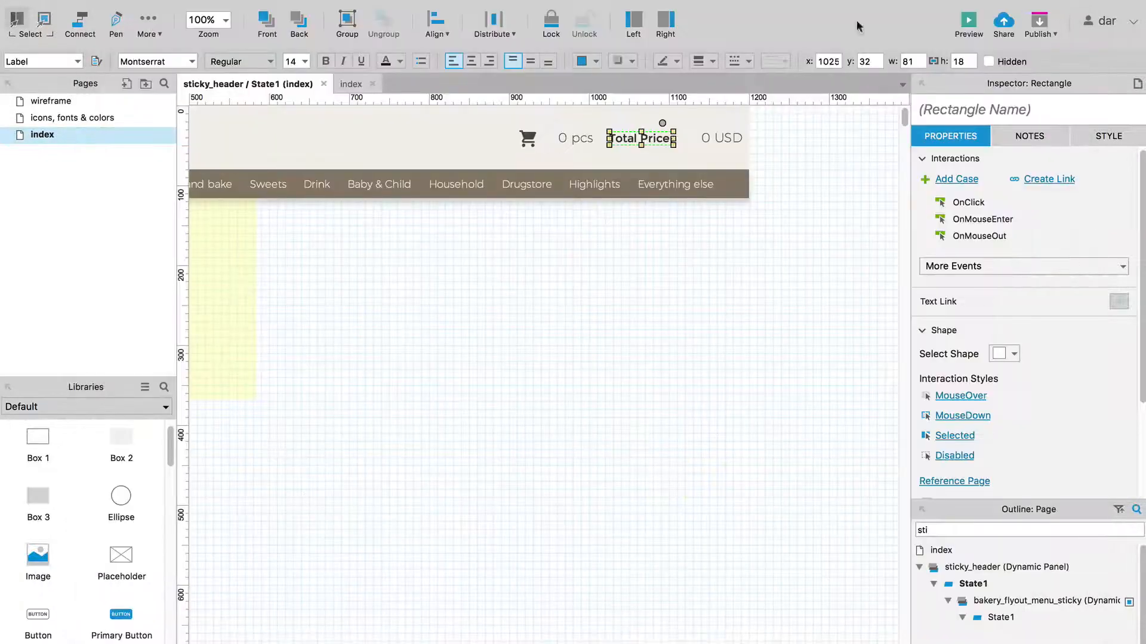
Step: On the index page, change varGlobalPrice in plus-btn's click case to "[[varAmount * 0.75]] USD"
left_click(345, 86)
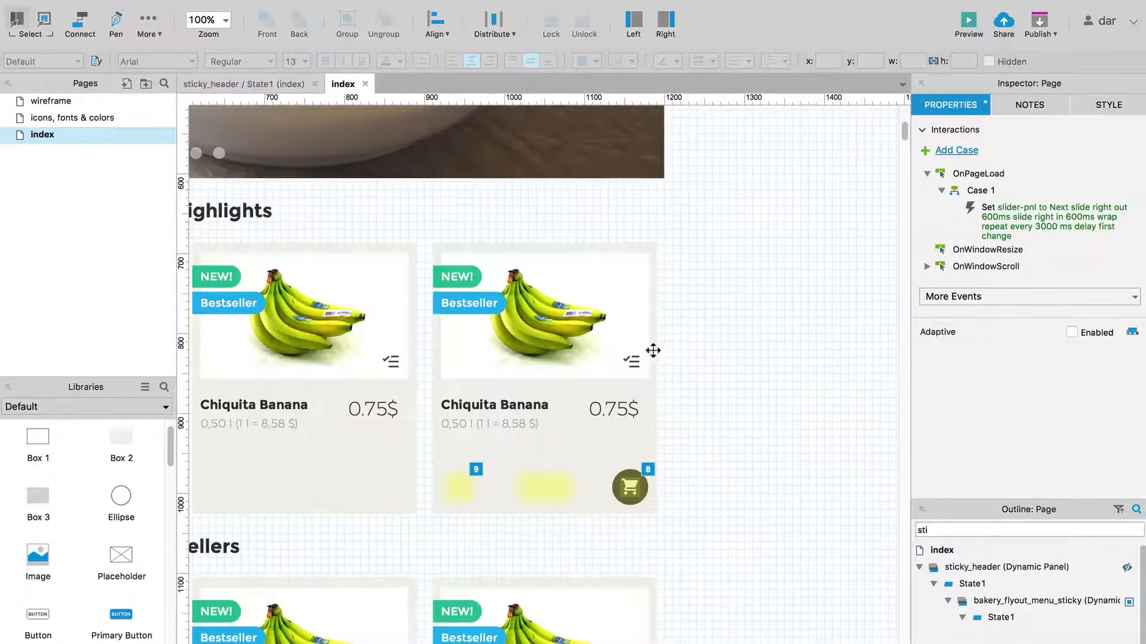
left_click(630, 488)
left_click(1028, 268)
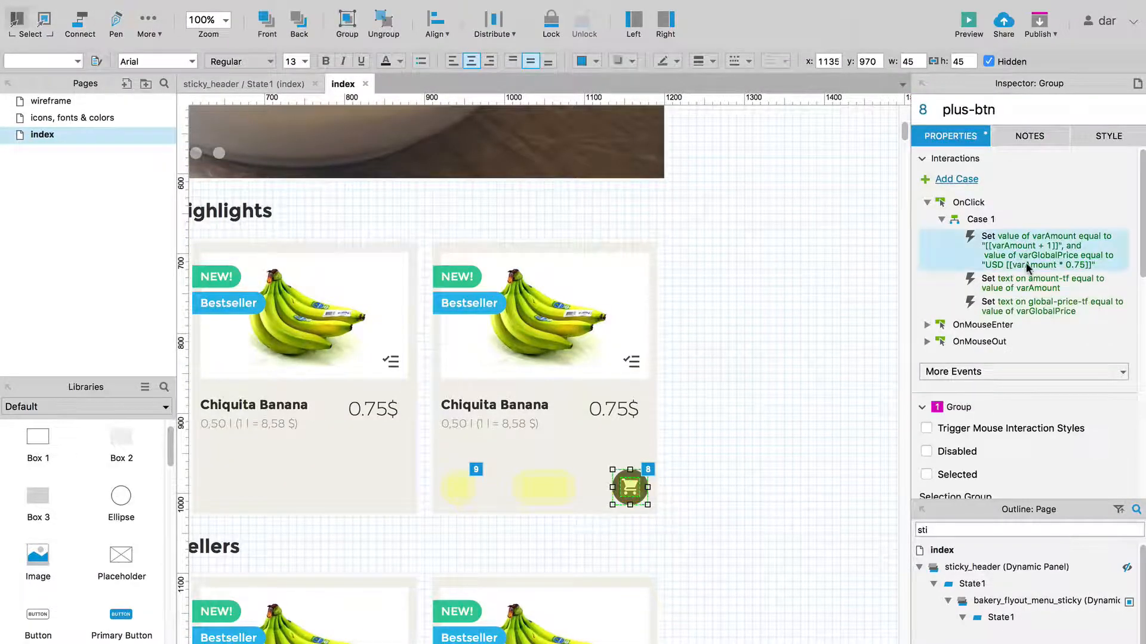
double_click(1027, 267)
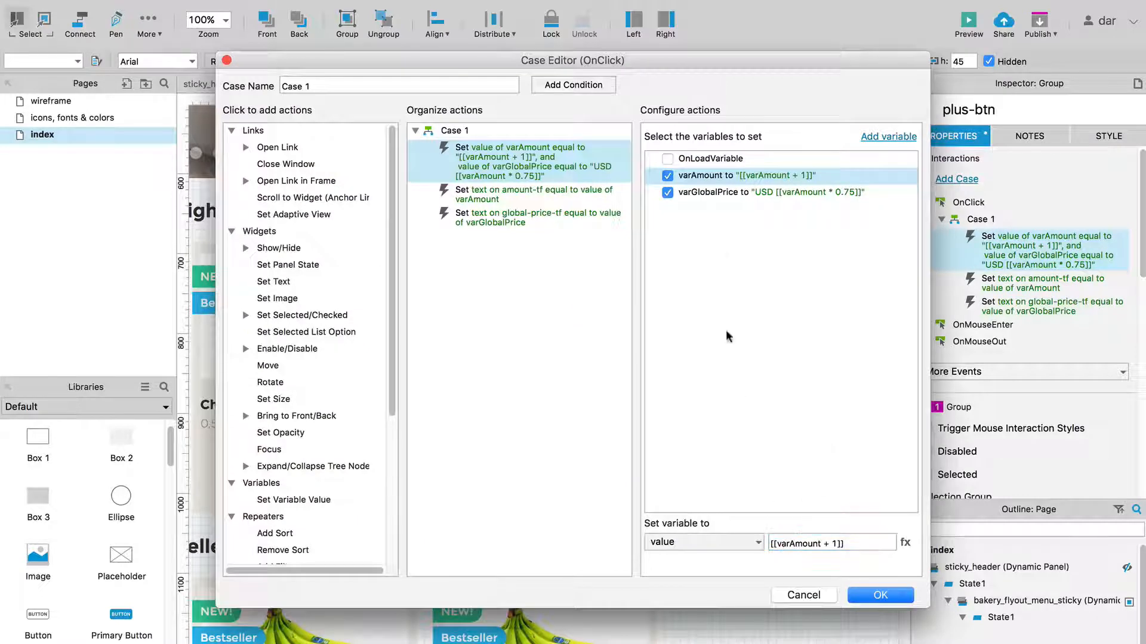
left_click(710, 197)
left_click(788, 544)
left_click_drag(787, 546, 758, 545)
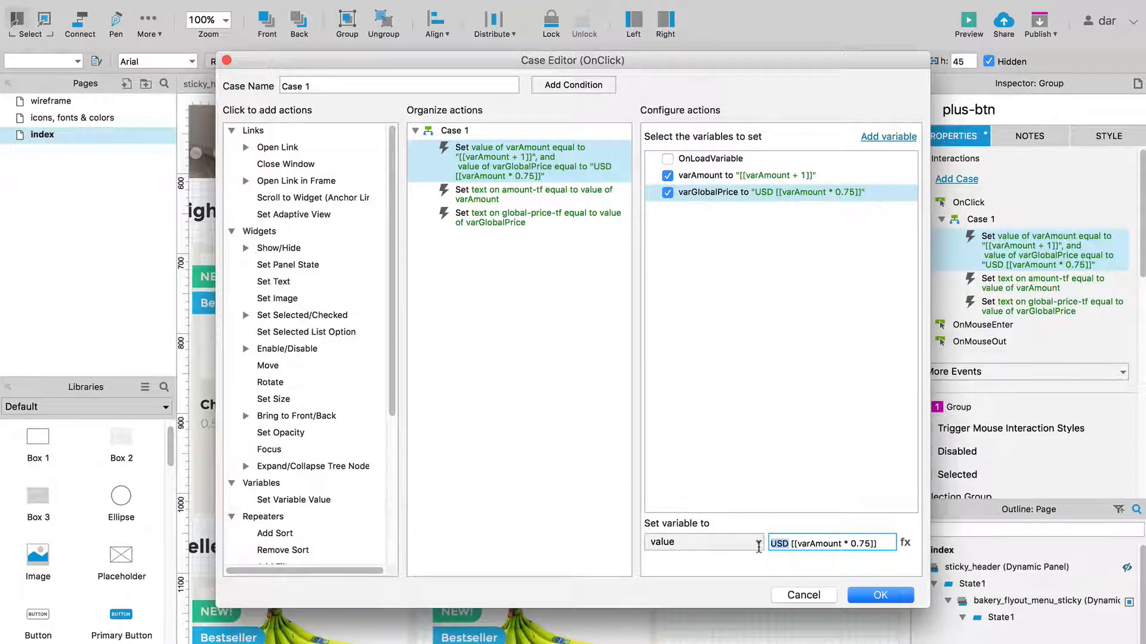
key("BackSpace")
key("Delete")
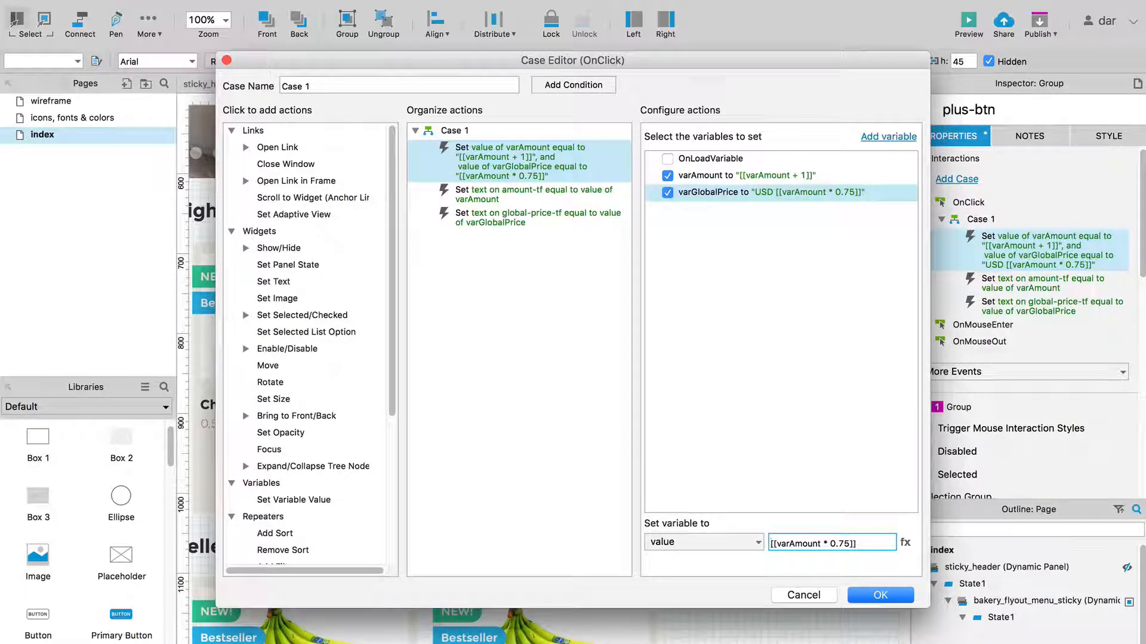
type("USD")
left_click(855, 543)
left_click(880, 595)
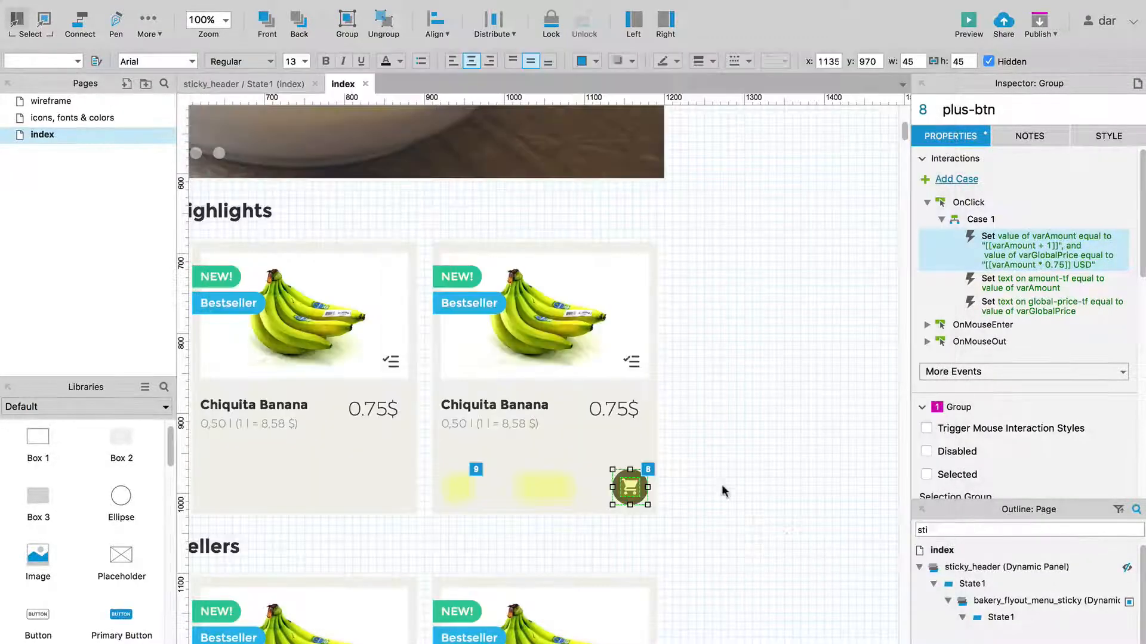
left_click(721, 481)
Step: Switch to the browser preview, reload it and raise the Chiquita Banana quantity to 6 to check the total price display
key("super+Tab")
key("super+r")
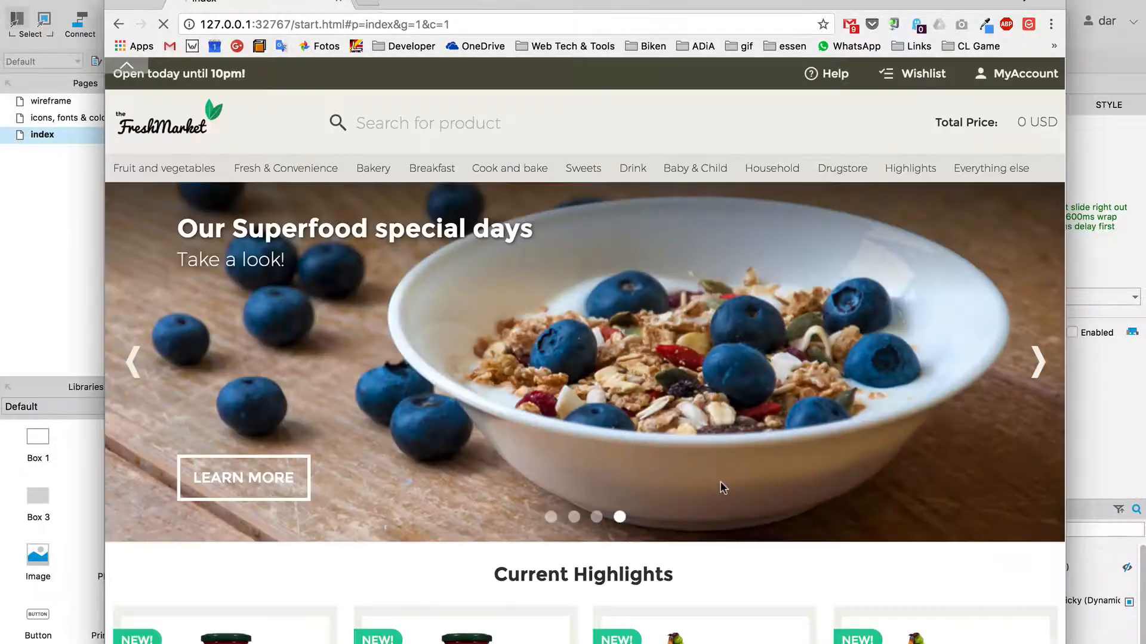
scroll(834, 532, "down", 10)
scroll(837, 533, "down", 3)
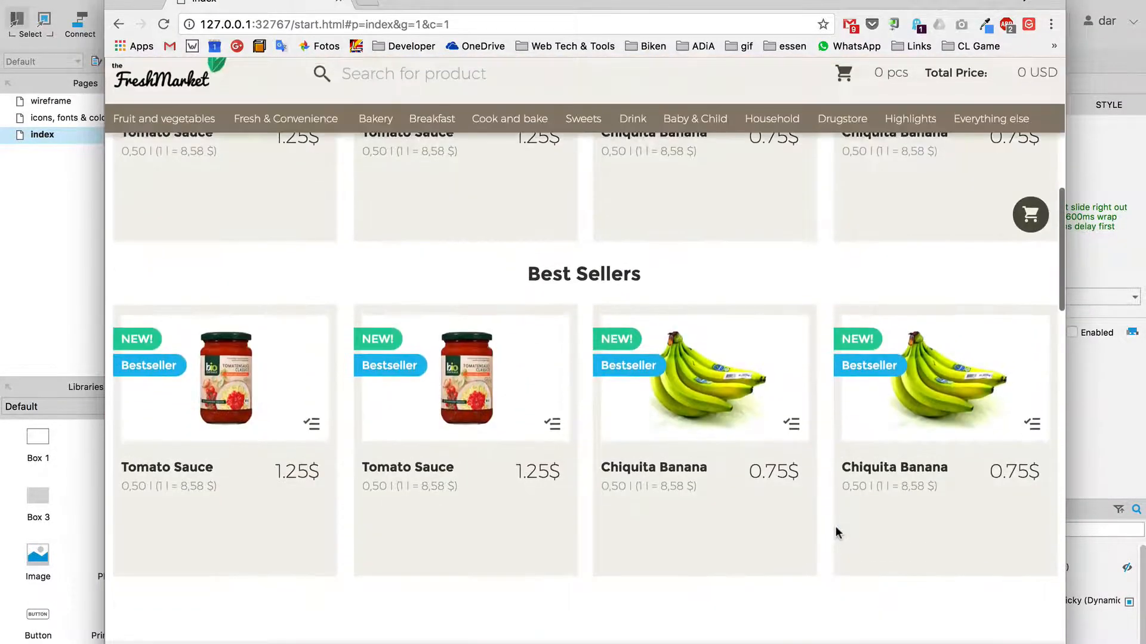
left_click(1031, 228)
left_click(1031, 229)
left_click(1031, 229)
left_click(1030, 221)
left_click(1030, 221)
left_click(1030, 221)
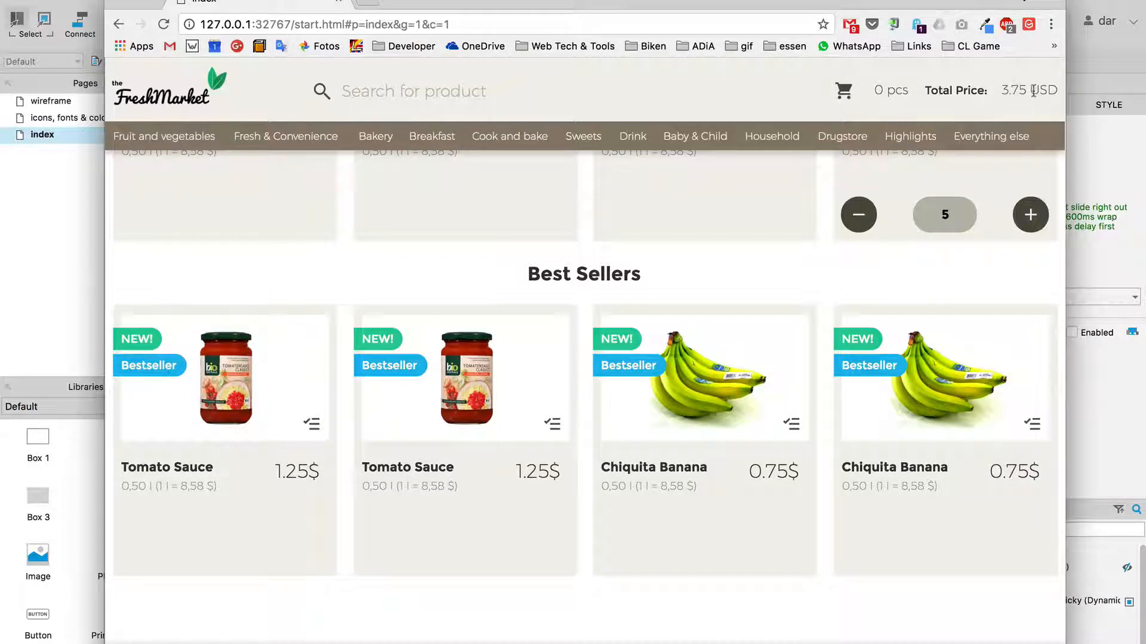
left_click(1027, 213)
scroll(815, 289, "up", 2)
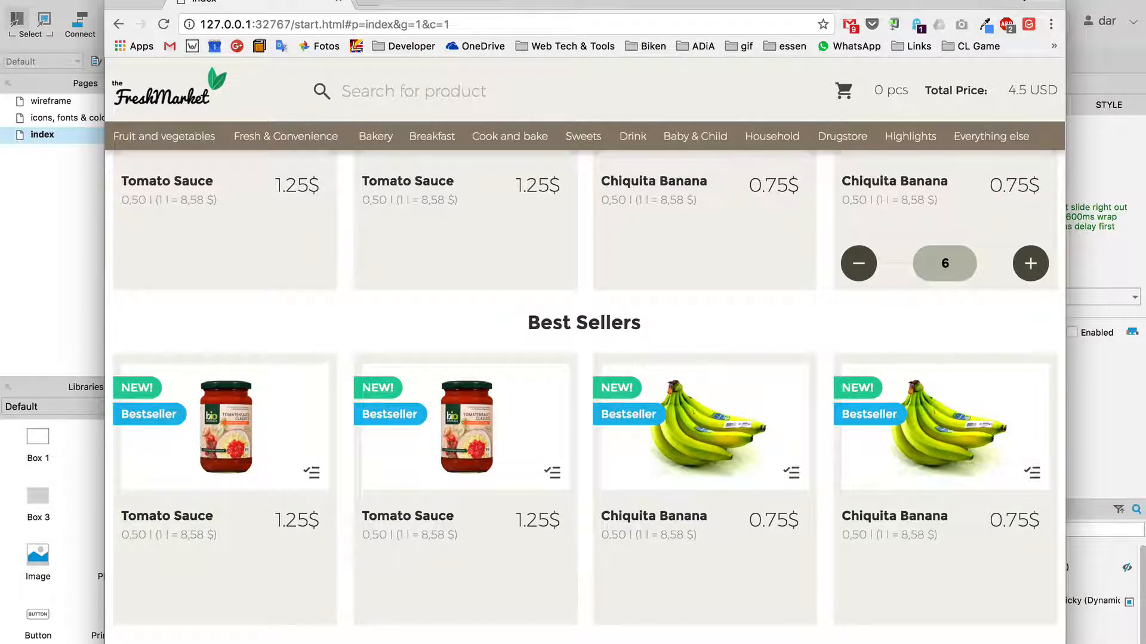
Step: Return to Axure RP and open plus-btn's OnClick Case 1 in the Case Editor
left_click(1089, 1)
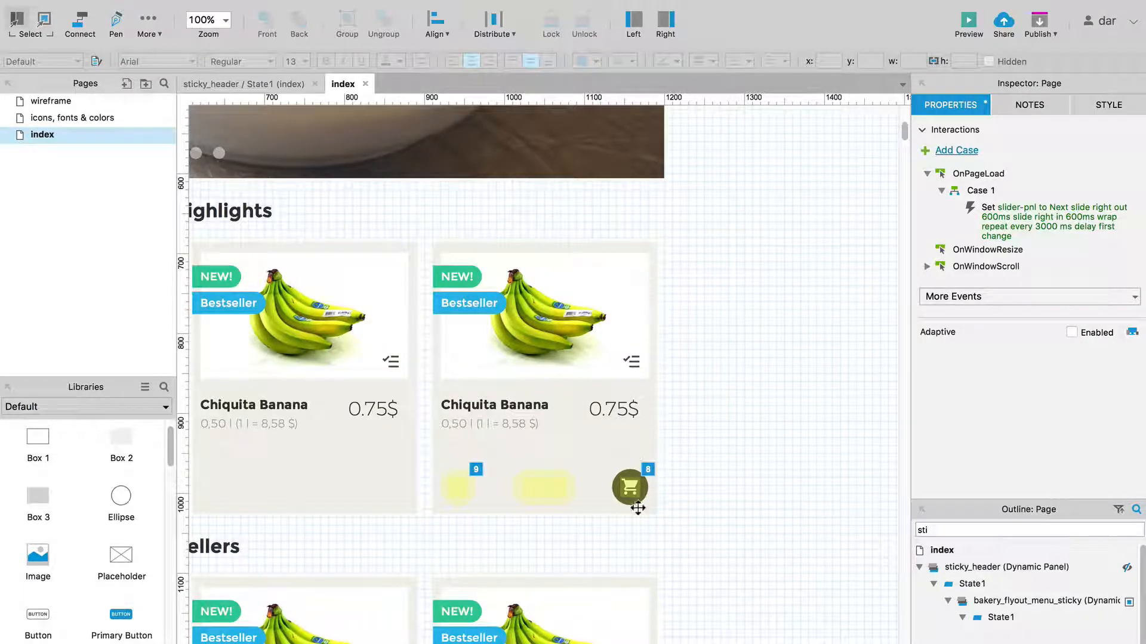
left_click(623, 484)
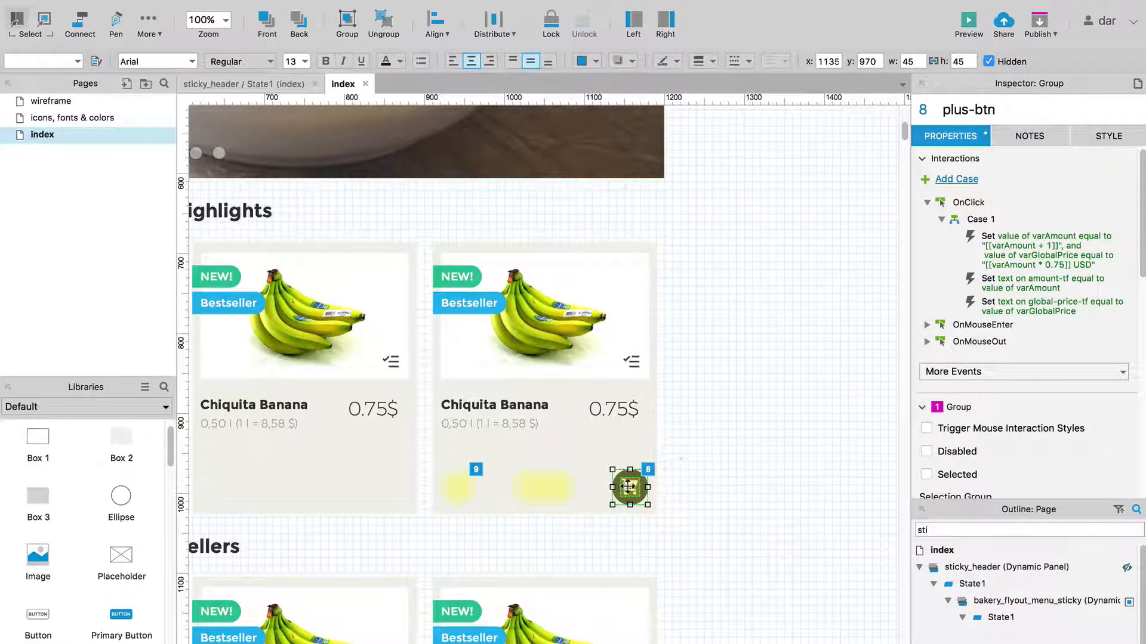
left_click(667, 488)
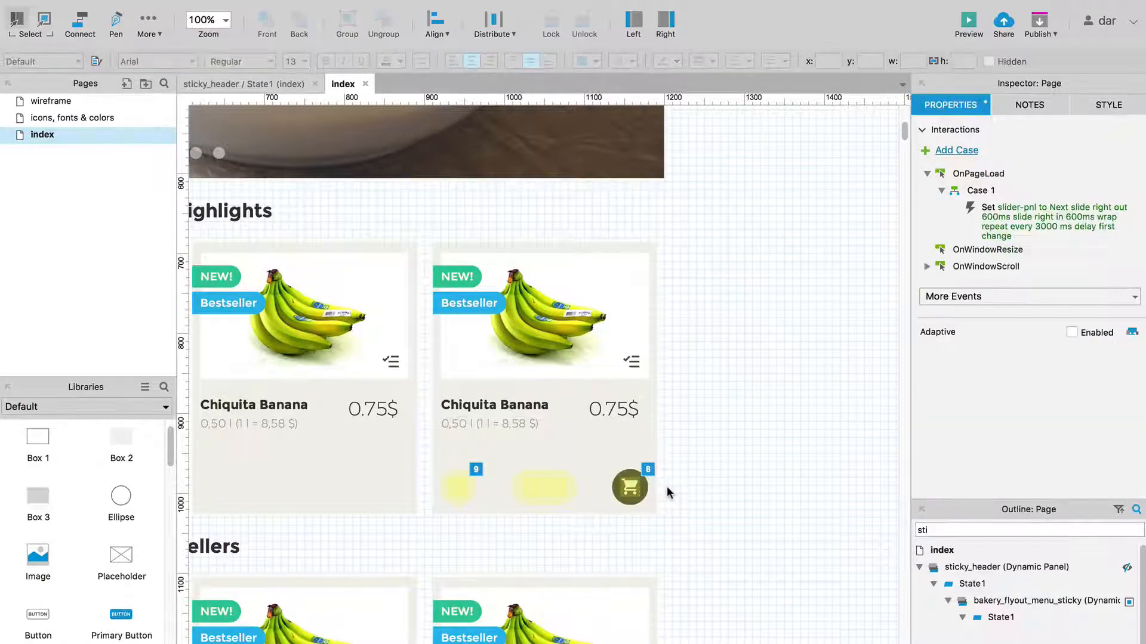
left_click(622, 489)
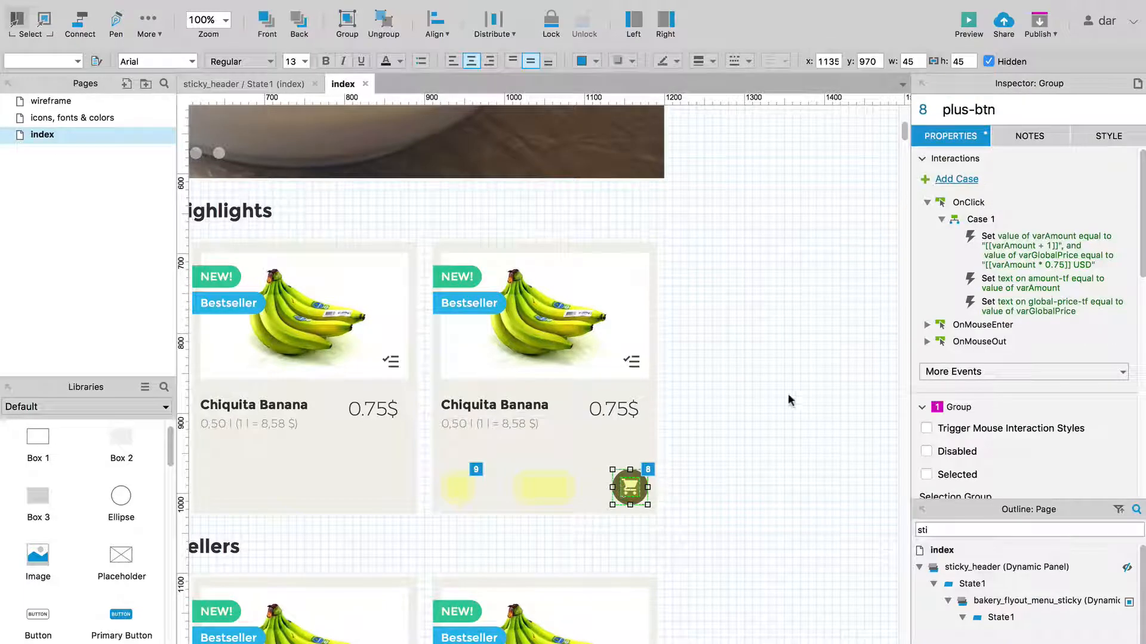
left_click(971, 221)
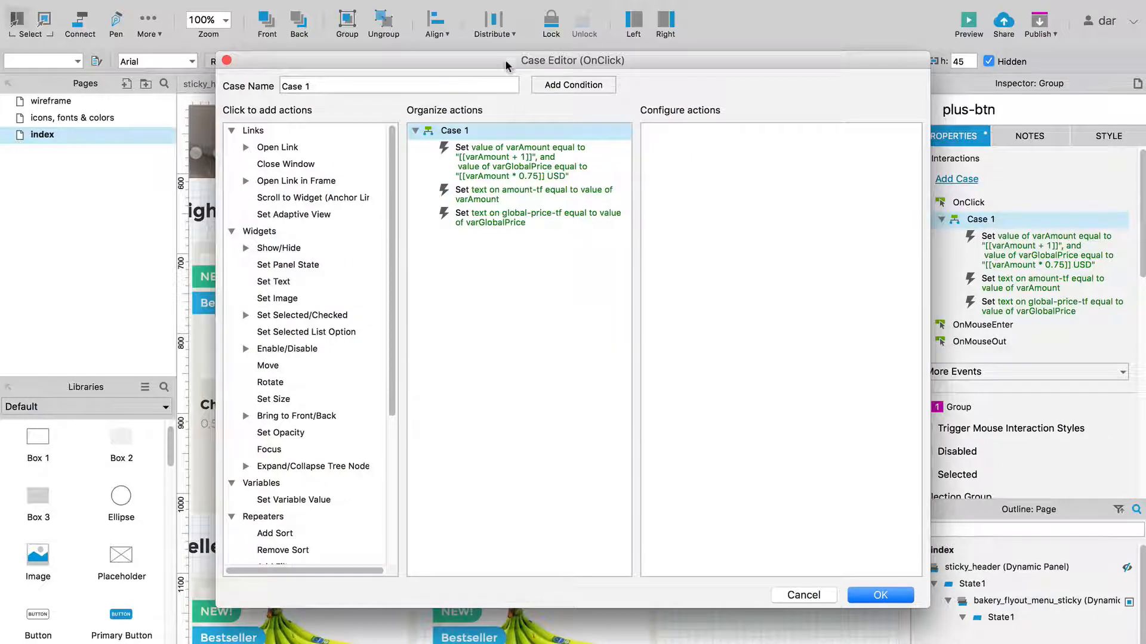
left_click_drag(488, 68, 460, 88)
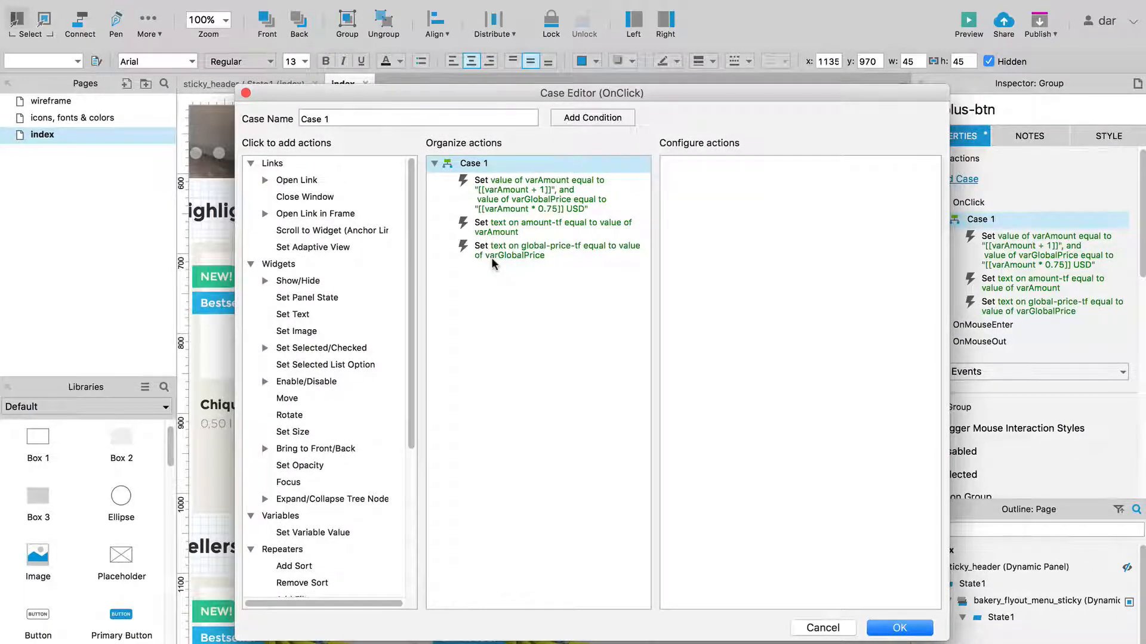
Step: Add a Set Variable Value action to the case and create a global variable named varGlobalAmount
scroll(304, 437, "down", 2)
scroll(305, 437, "down", 3)
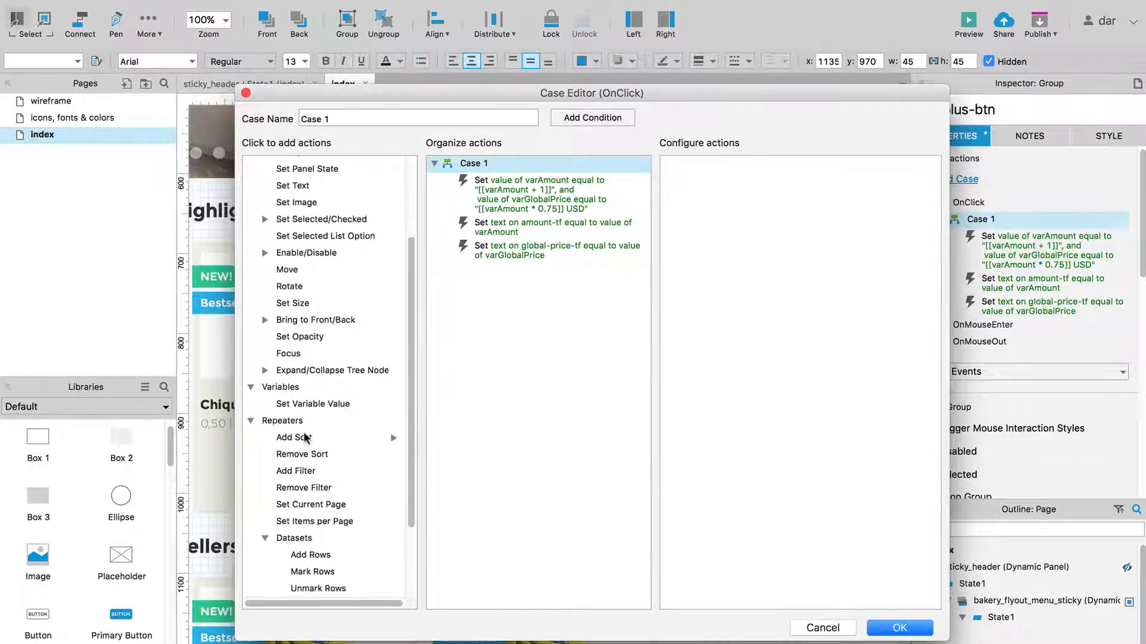
scroll(306, 545, "down", 4)
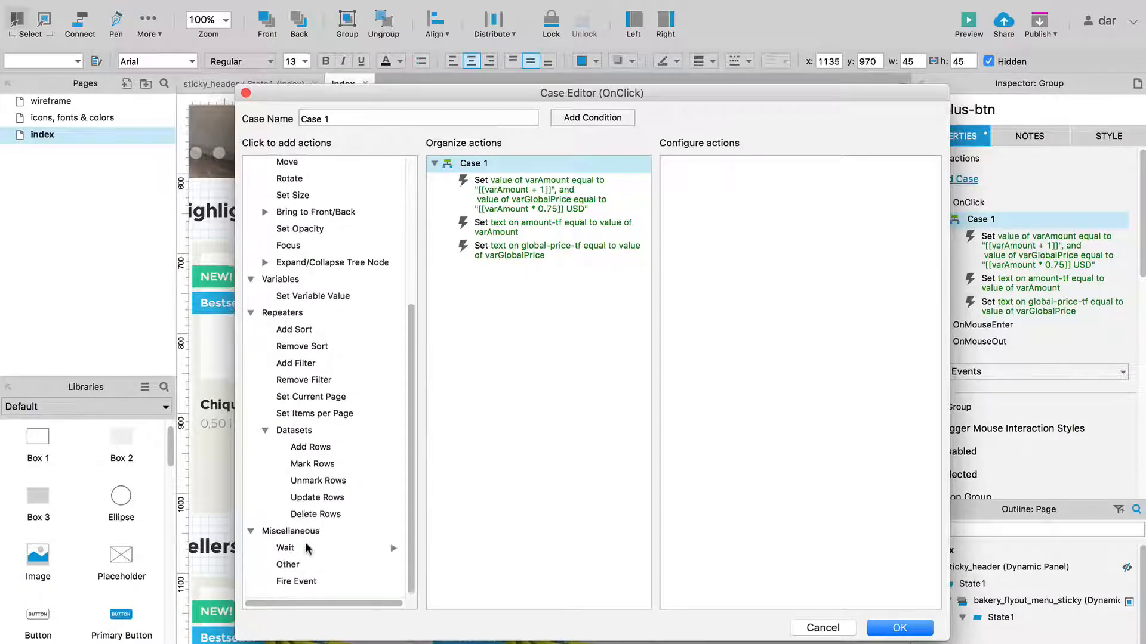
scroll(306, 546, "up", 3)
scroll(305, 546, "up", 6)
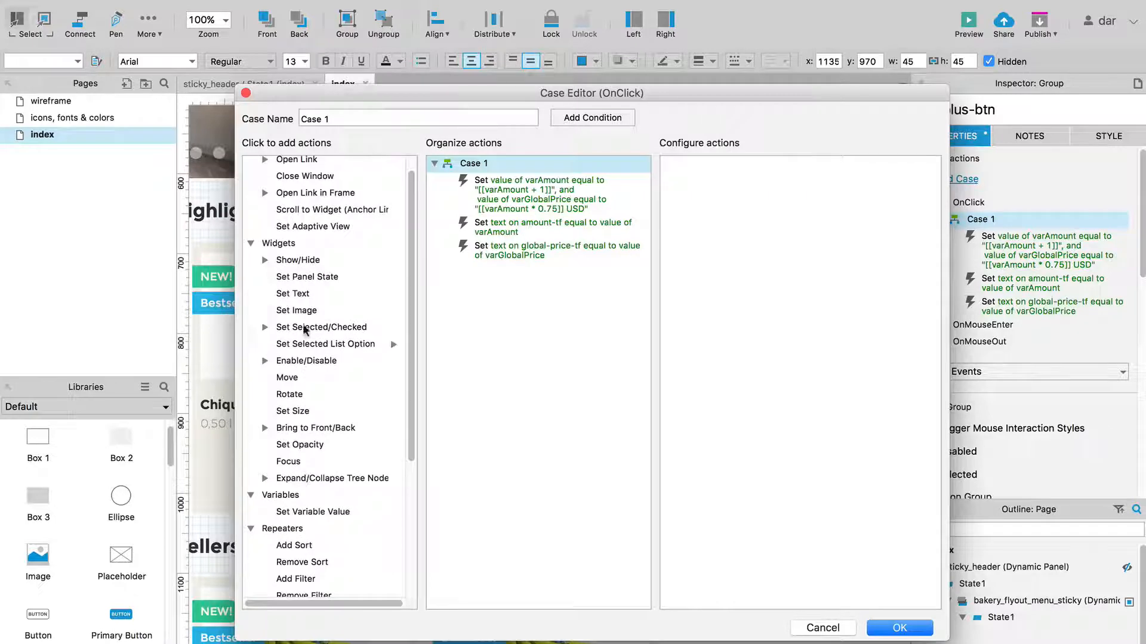
left_click(305, 510)
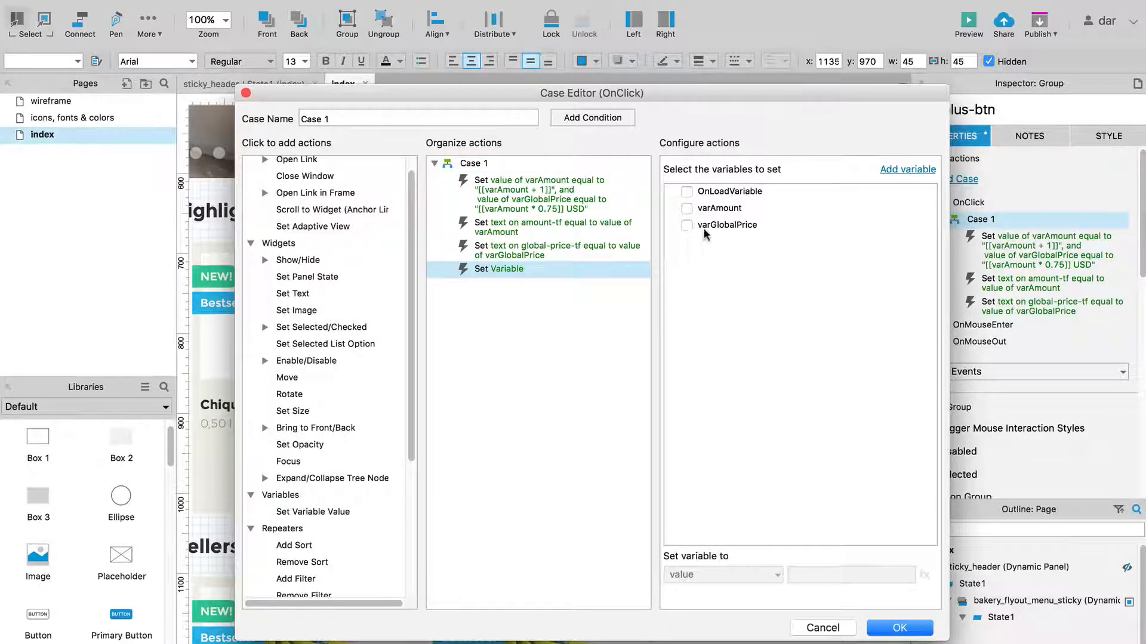
left_click(897, 172)
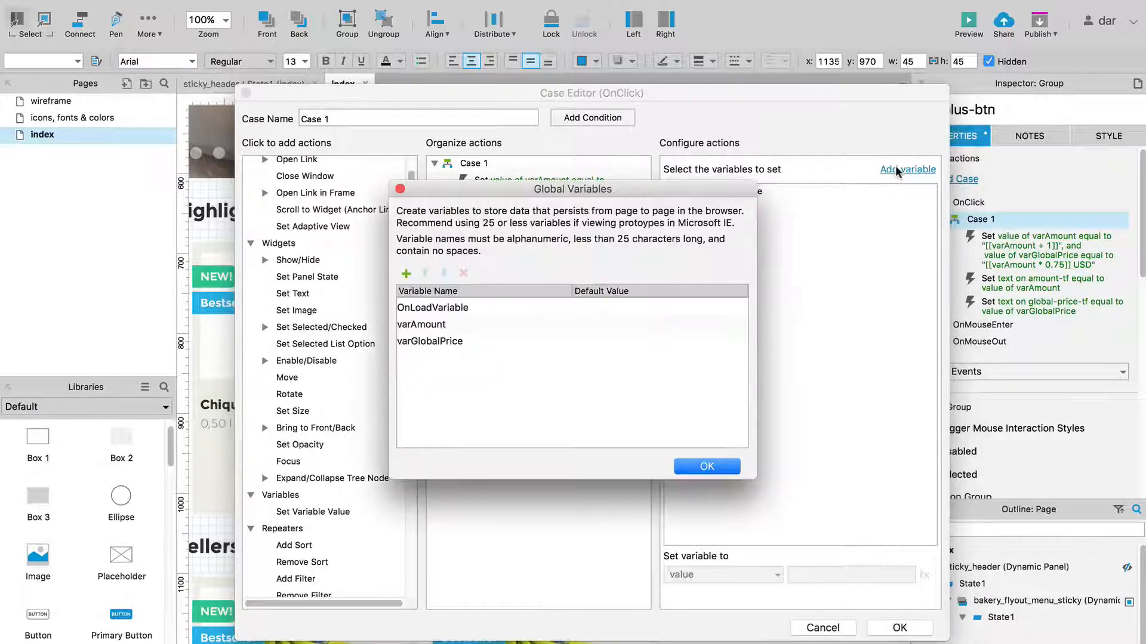
left_click(405, 273)
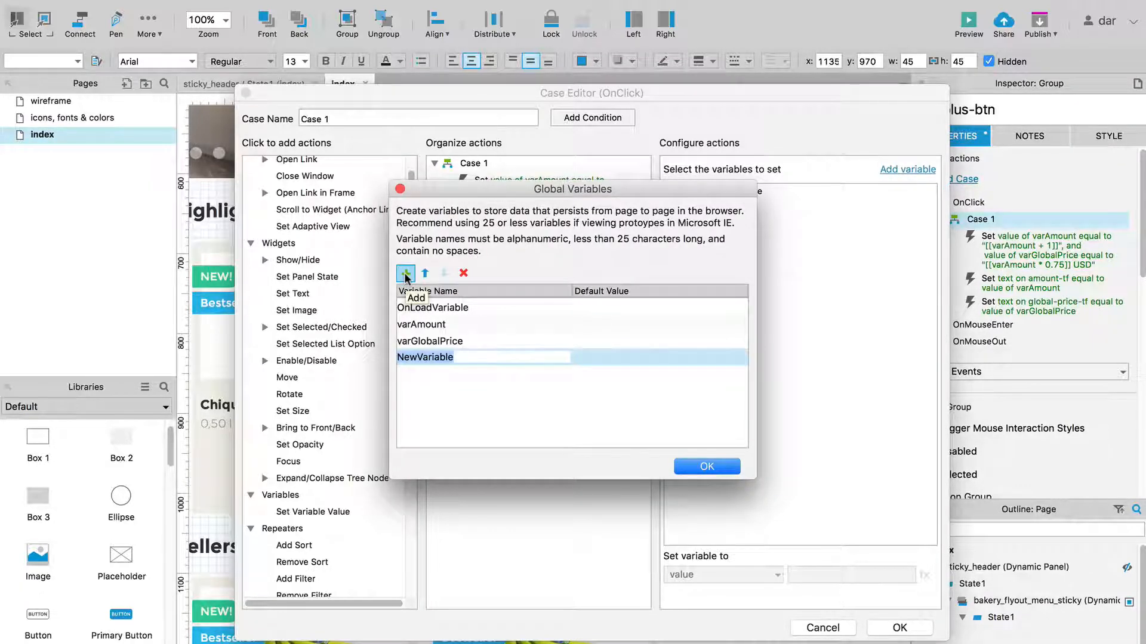
type("var")
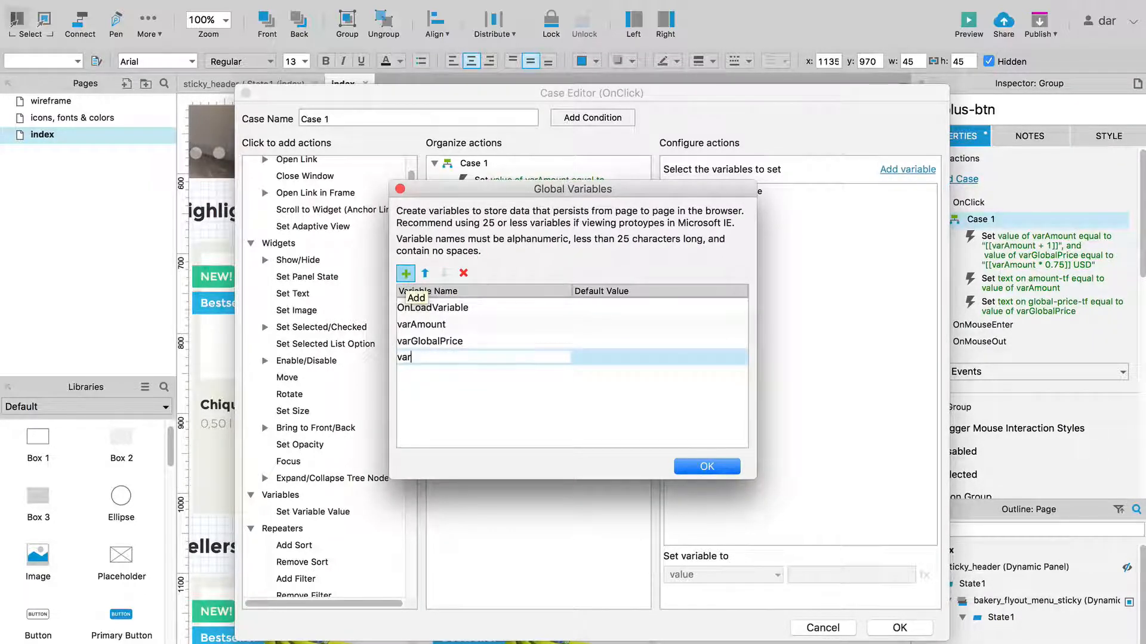
type("GlobalAmount")
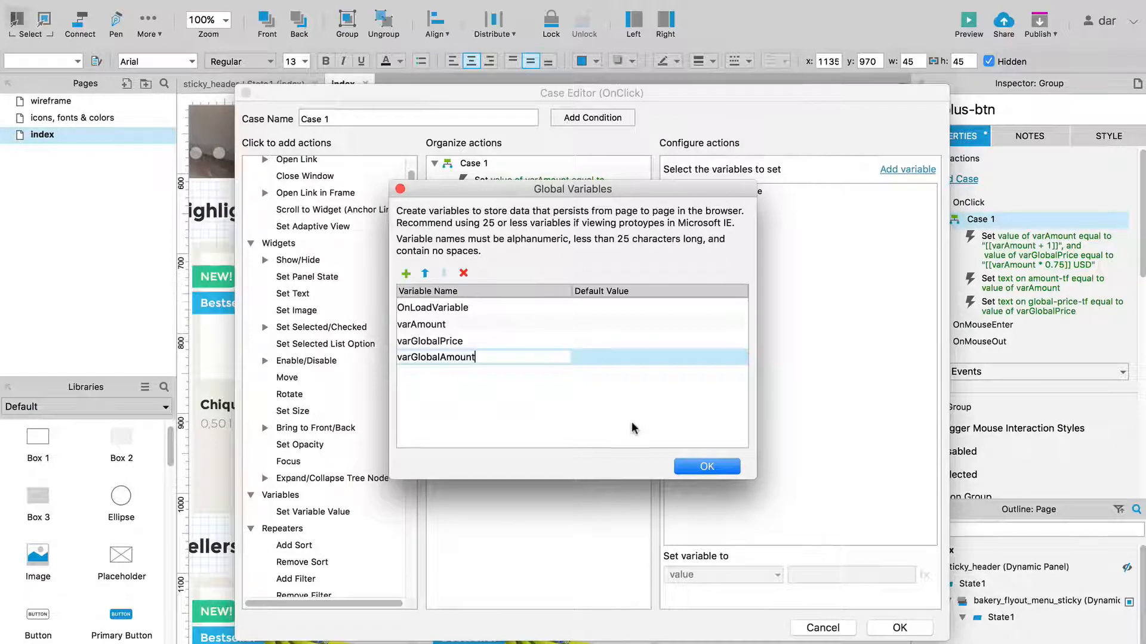
left_click(696, 468)
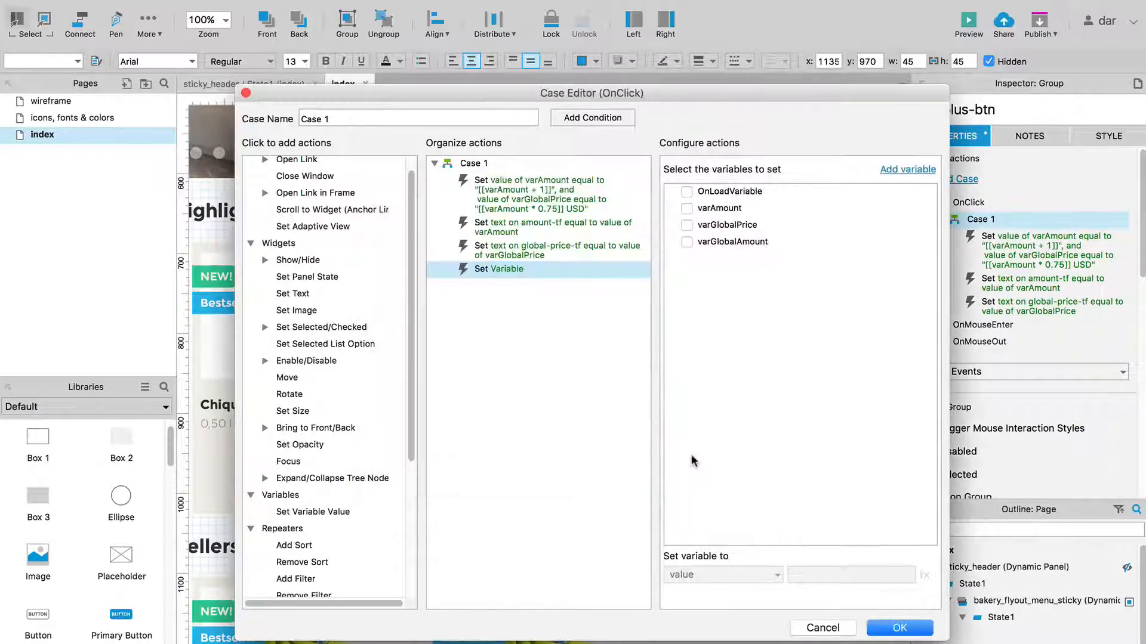
Step: Delete the separate varGlobalAmount action and instead set varGlobalAmount to the value of variable varAmount within the existing variable action
left_click(686, 242)
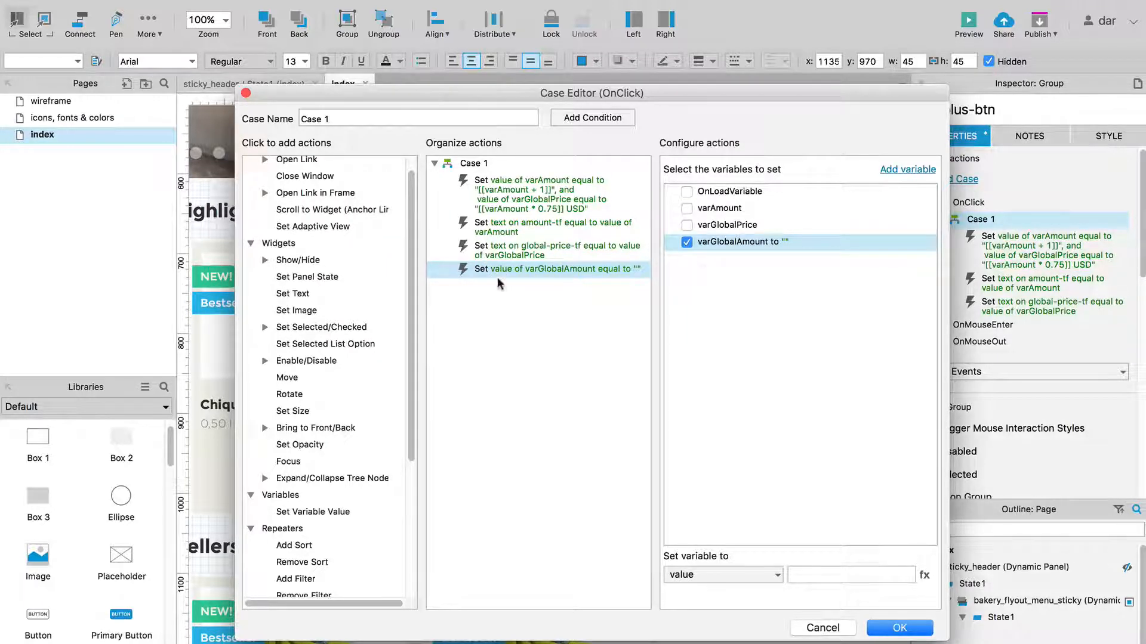
mouse_move(488, 268)
left_mouse_down()
mouse_move(497, 222)
mouse_move(495, 280)
left_mouse_up()
key("Delete")
left_click(518, 203)
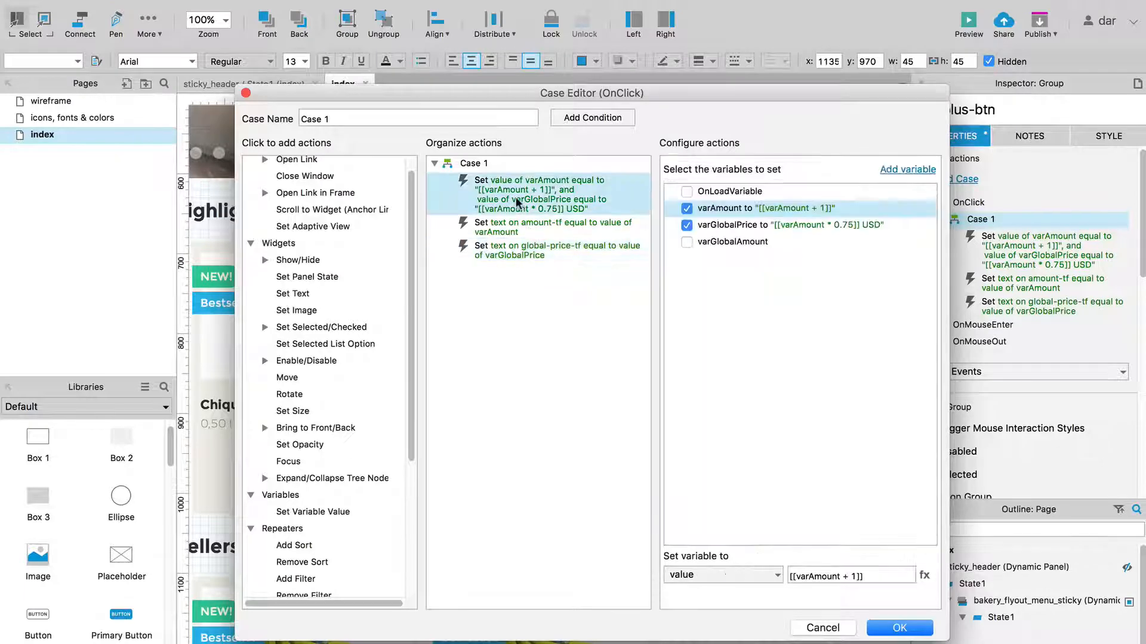
left_click(686, 242)
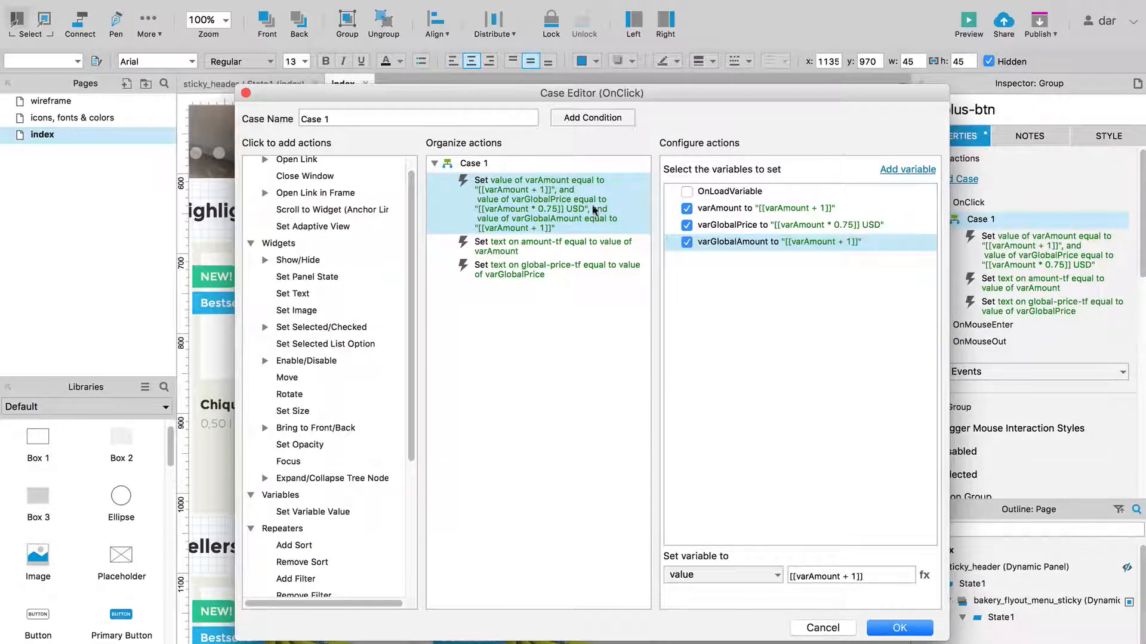
left_click(801, 574)
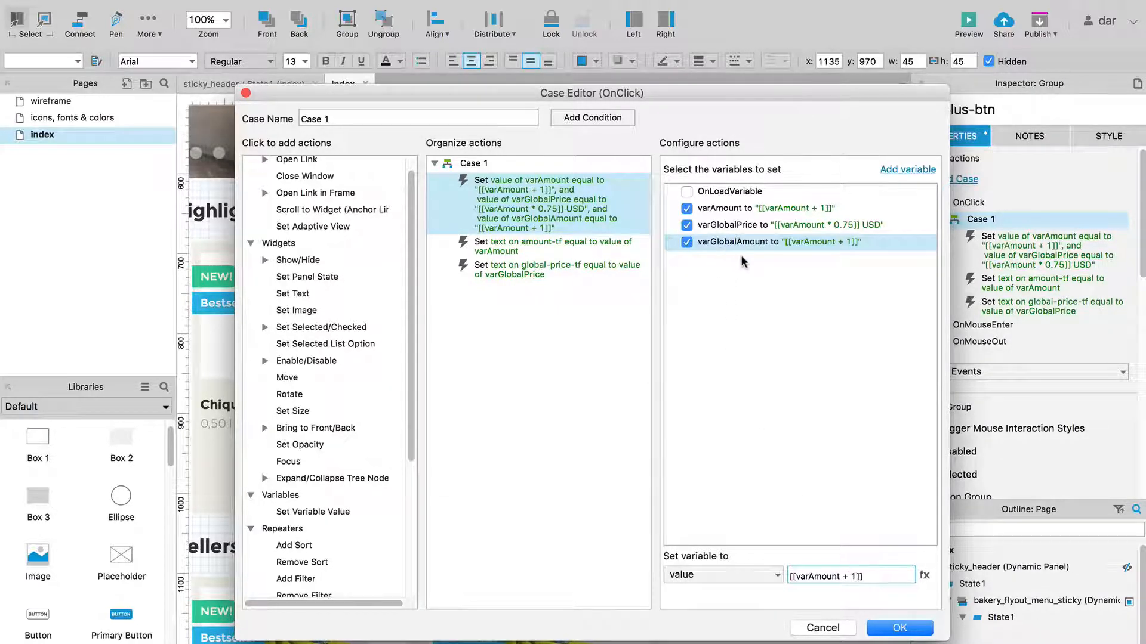
left_click(748, 577)
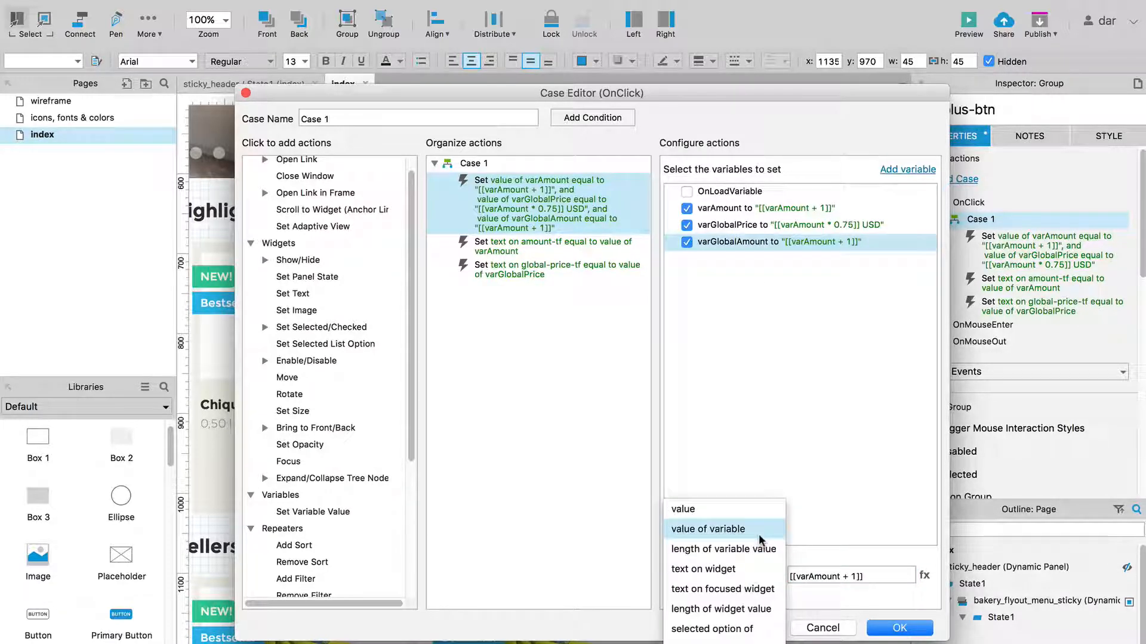
left_click(759, 539)
left_click(893, 575)
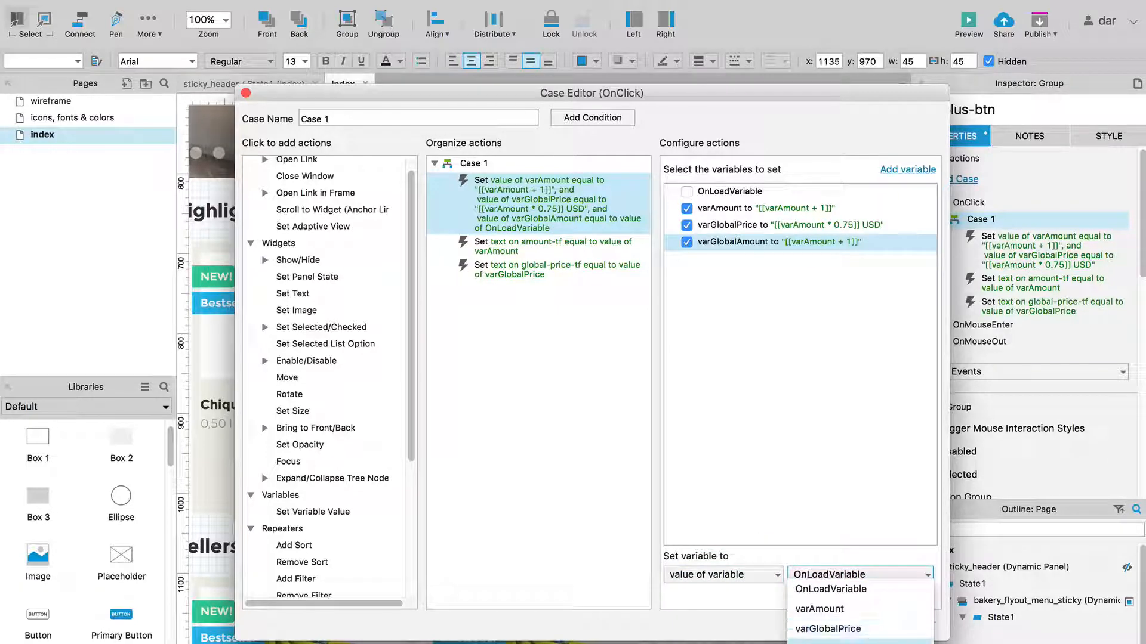
left_click(889, 609)
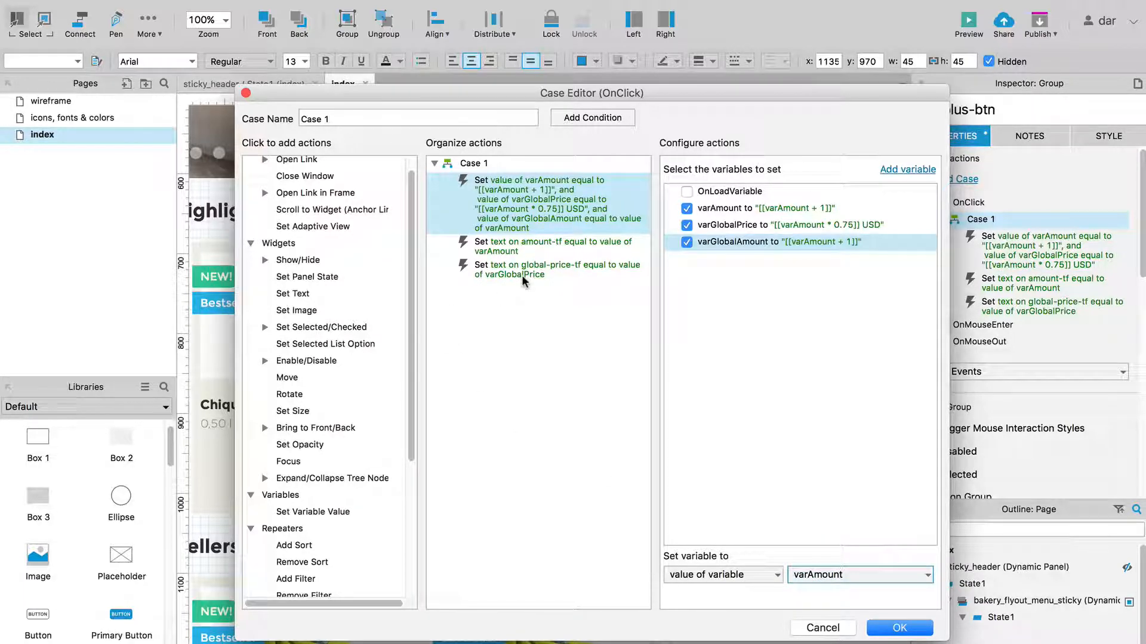
Step: Add a Set Text action at the end of the case that sets global-amount-tf to the value of variable varGlobalAmount
left_click(293, 294)
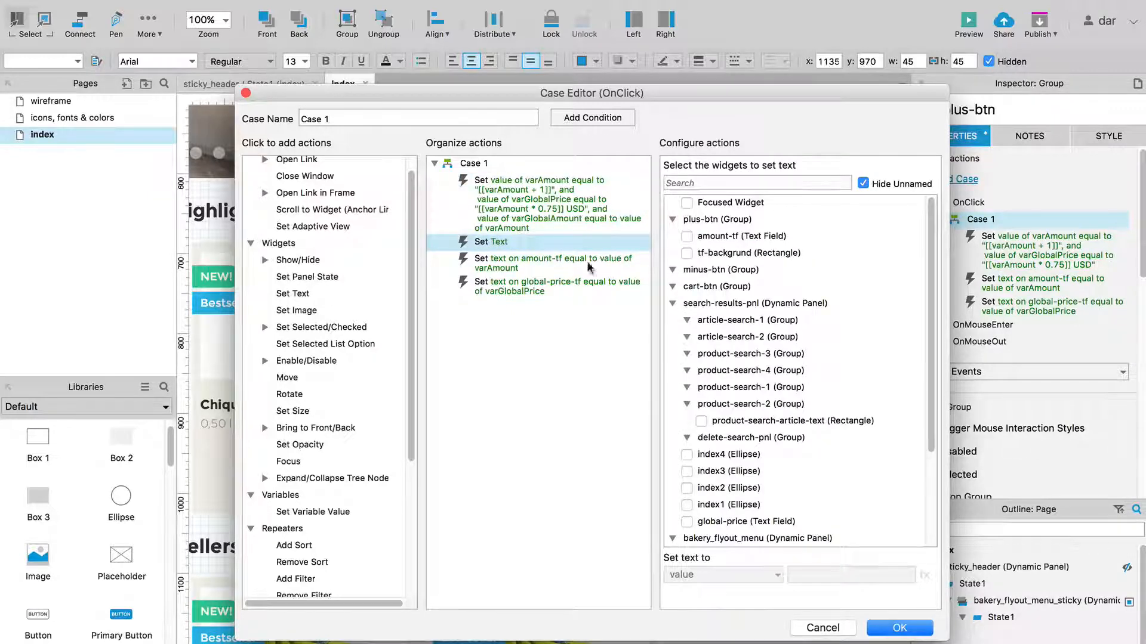
left_click_drag(480, 243, 487, 294)
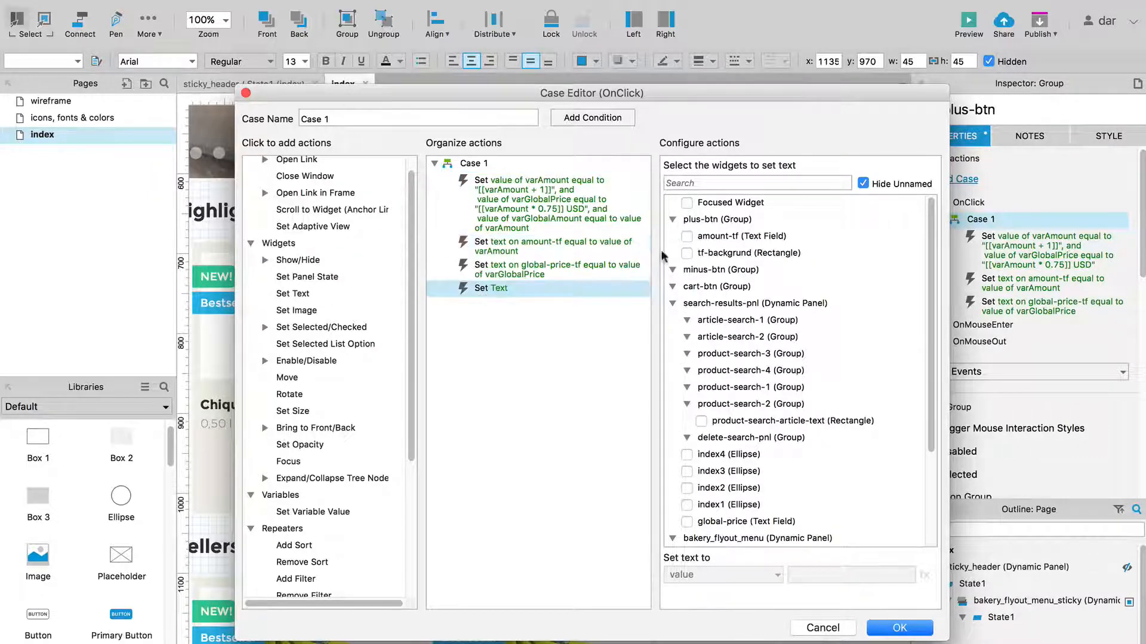
left_click(707, 184)
type("tf")
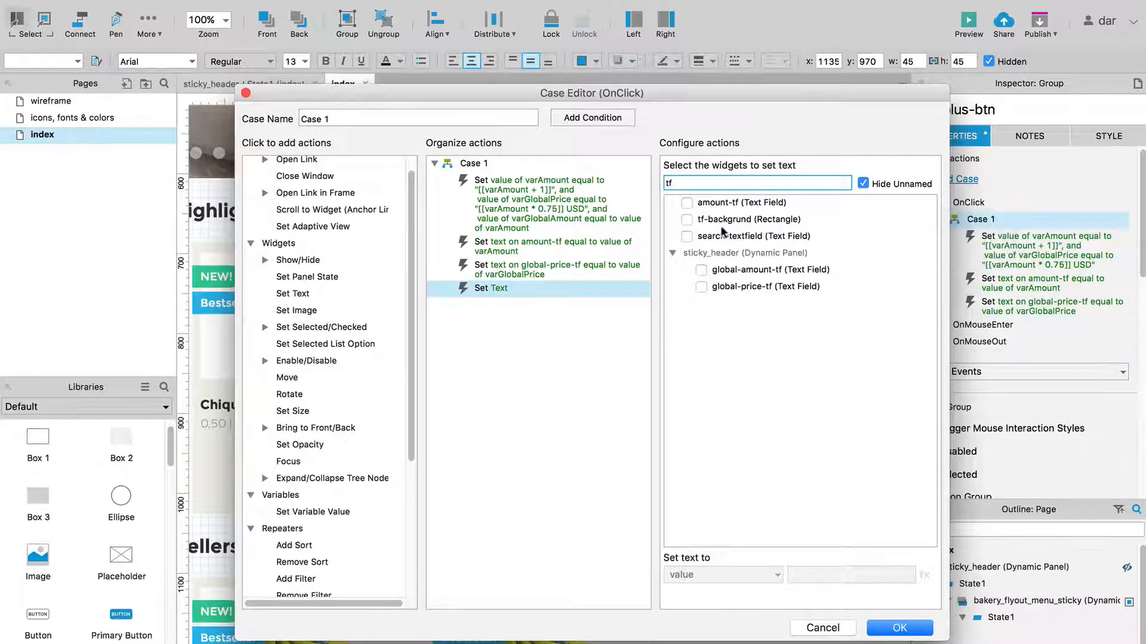
left_click(701, 271)
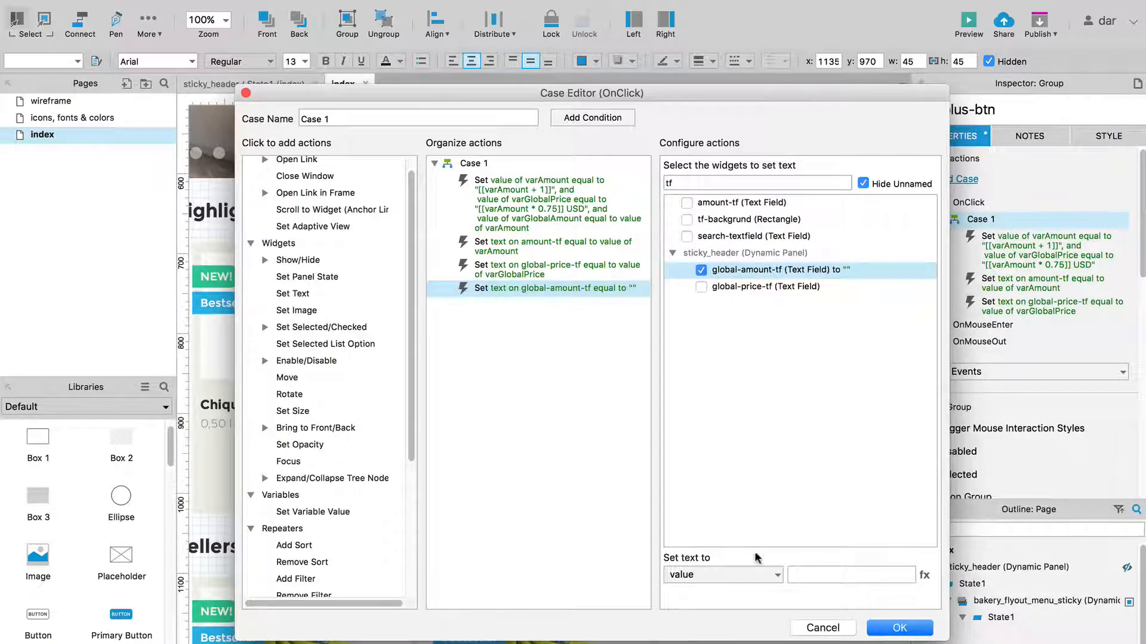
left_click(751, 575)
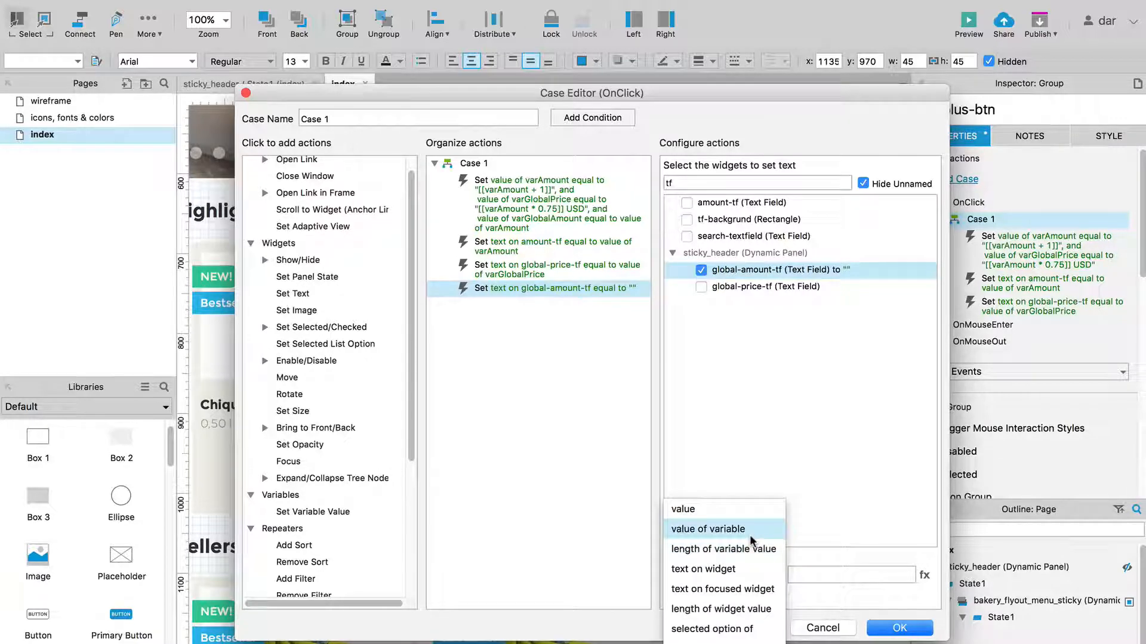
left_click(750, 536)
left_click(870, 574)
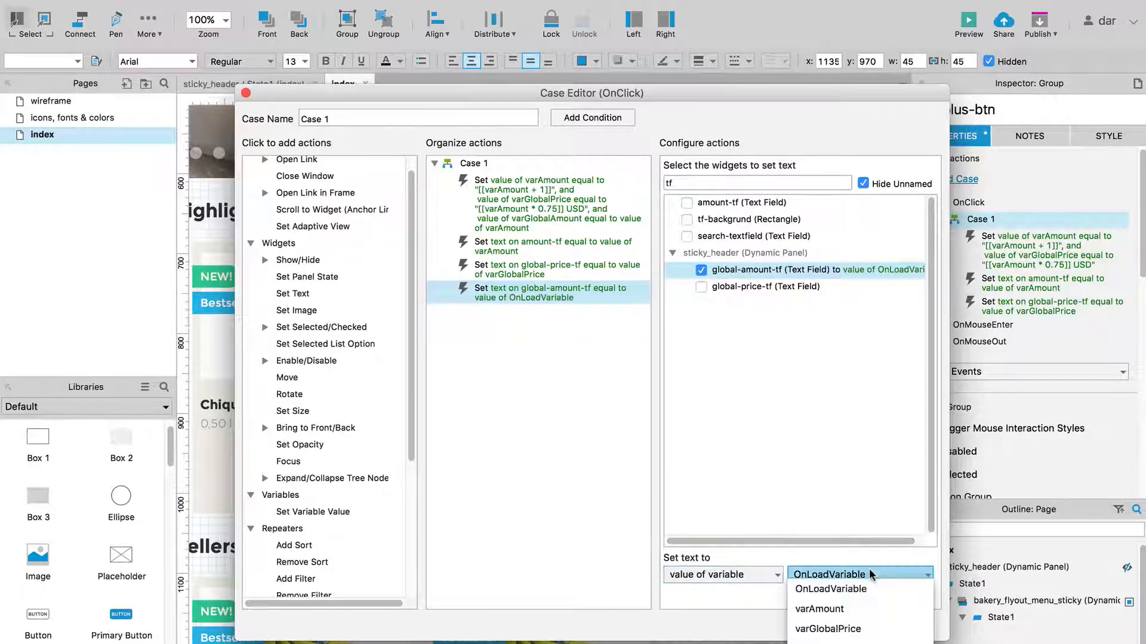
left_click(870, 642)
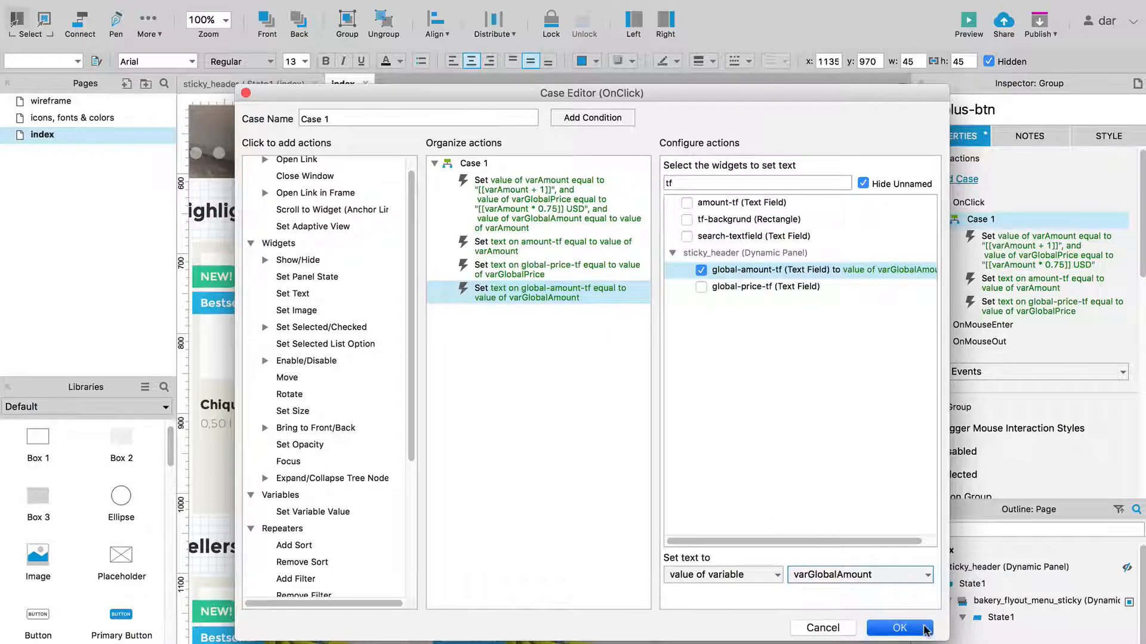
left_click(899, 628)
left_click(774, 416)
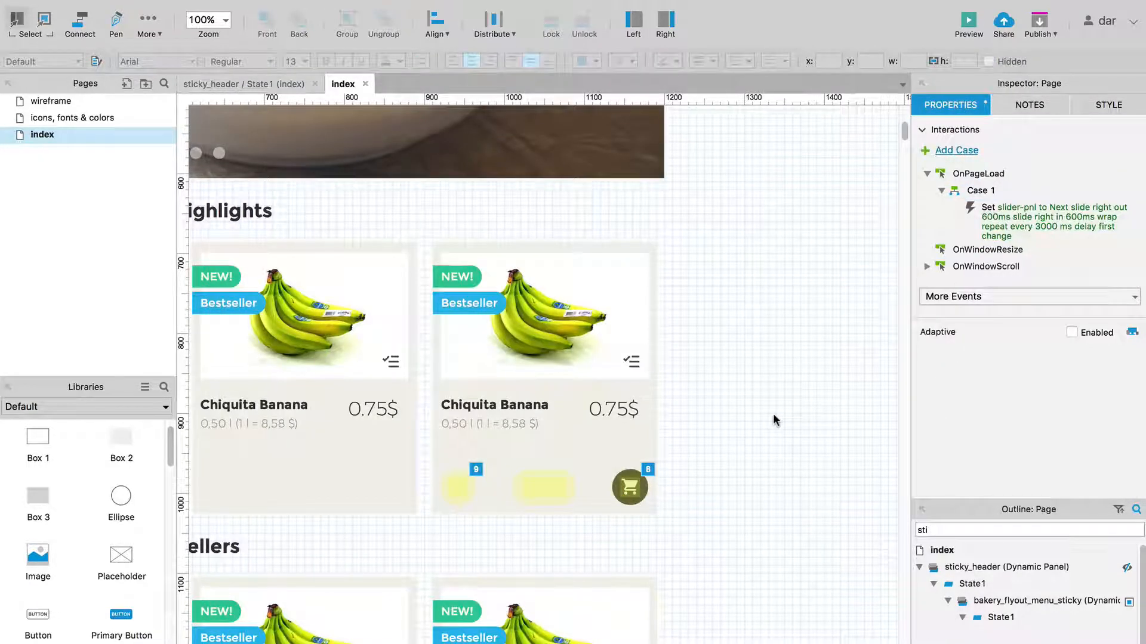
Step: Reload the browser preview, raise the Chiquita Banana quantity several times to check the sticky header's amount, and return to Axure RP
key("super+Tab")
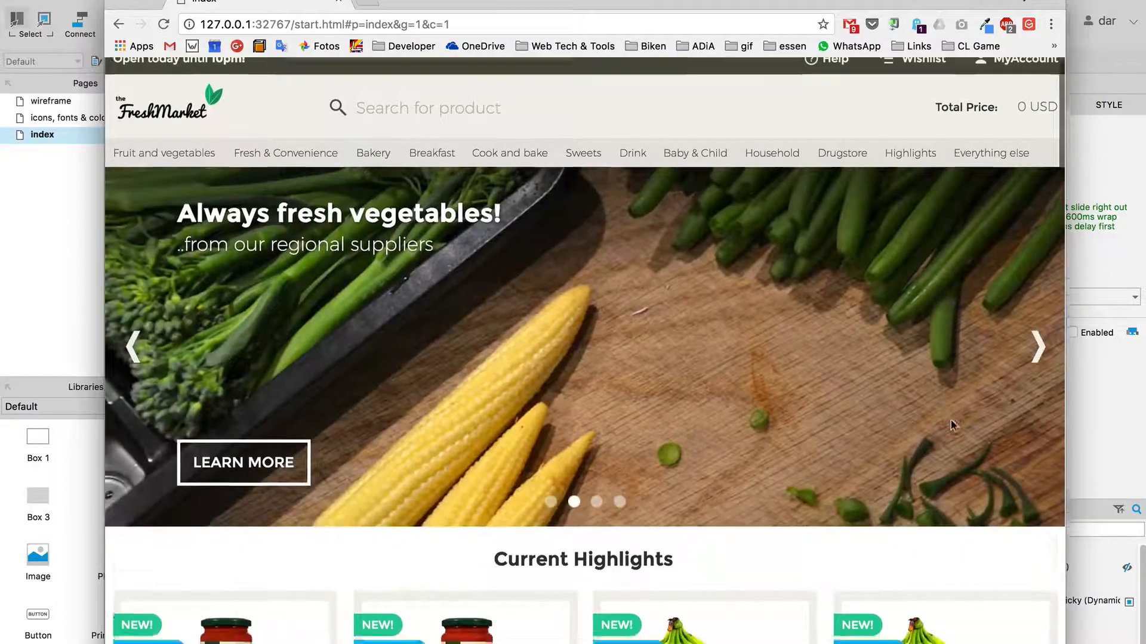
scroll(950, 424, "down", 10)
scroll(951, 422, "up", 2)
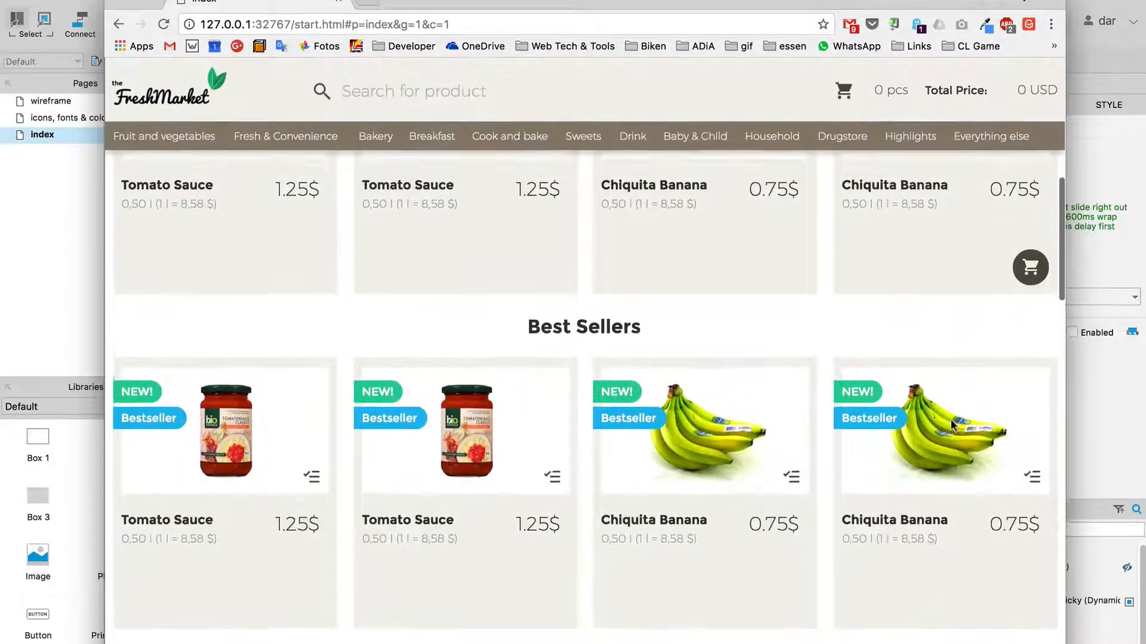
left_click(1041, 310)
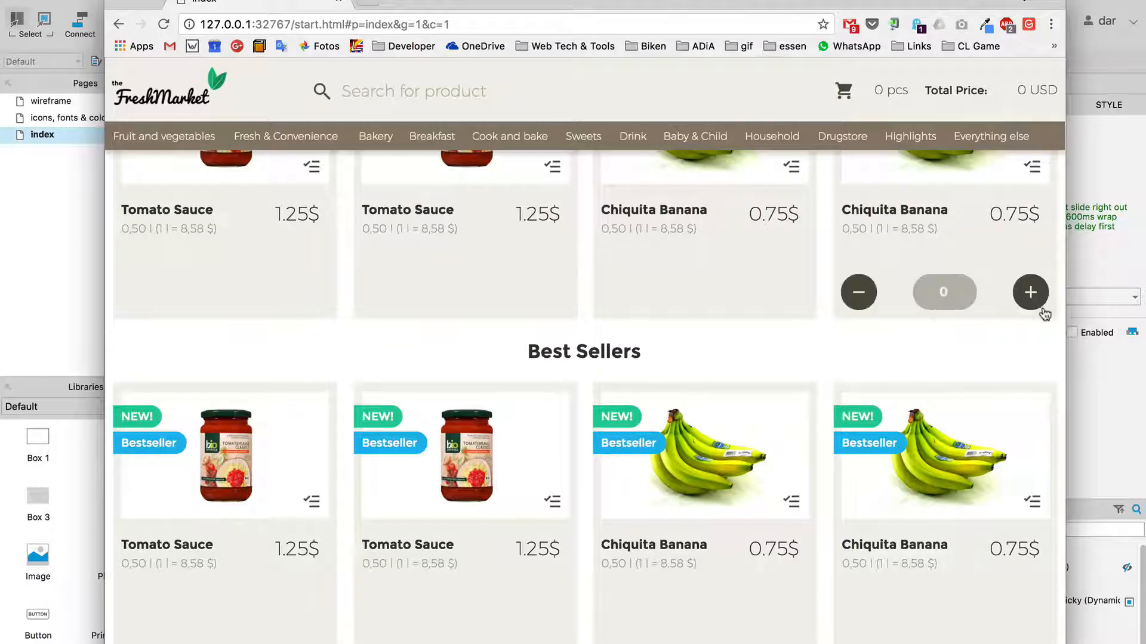
left_click(1040, 312)
left_click(1038, 313)
left_click(1039, 312)
left_click(1039, 313)
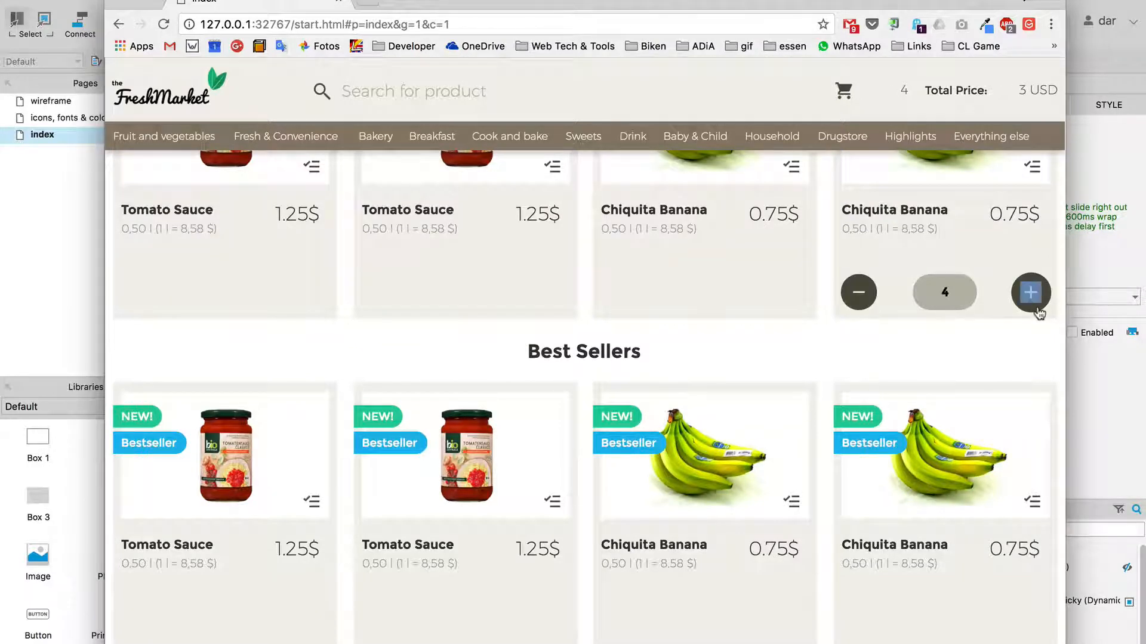
left_click(1039, 313)
left_click(1039, 312)
left_click(1072, 1)
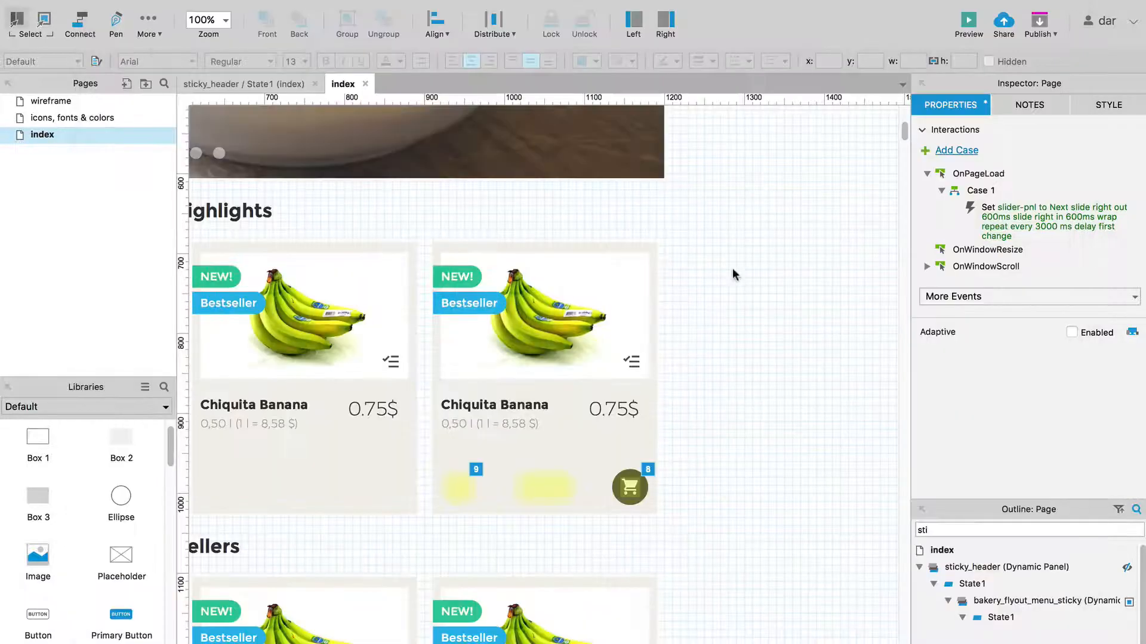
Step: Review the variable assignments in plus-btn's click case, including how varGlobalAmount is set
left_click(630, 489)
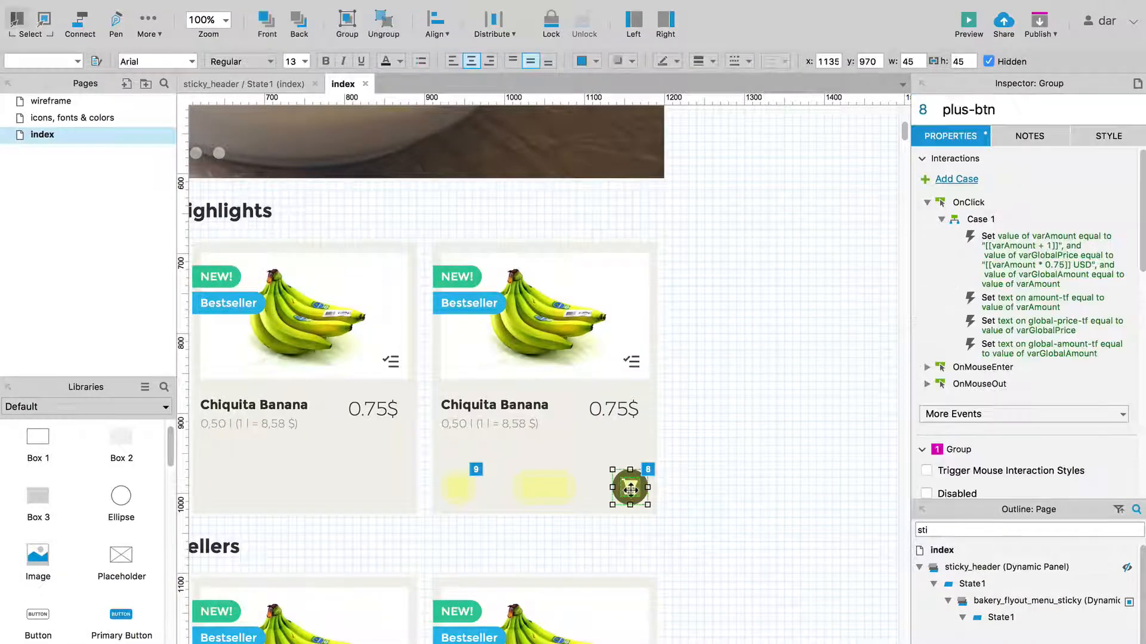
double_click(1022, 267)
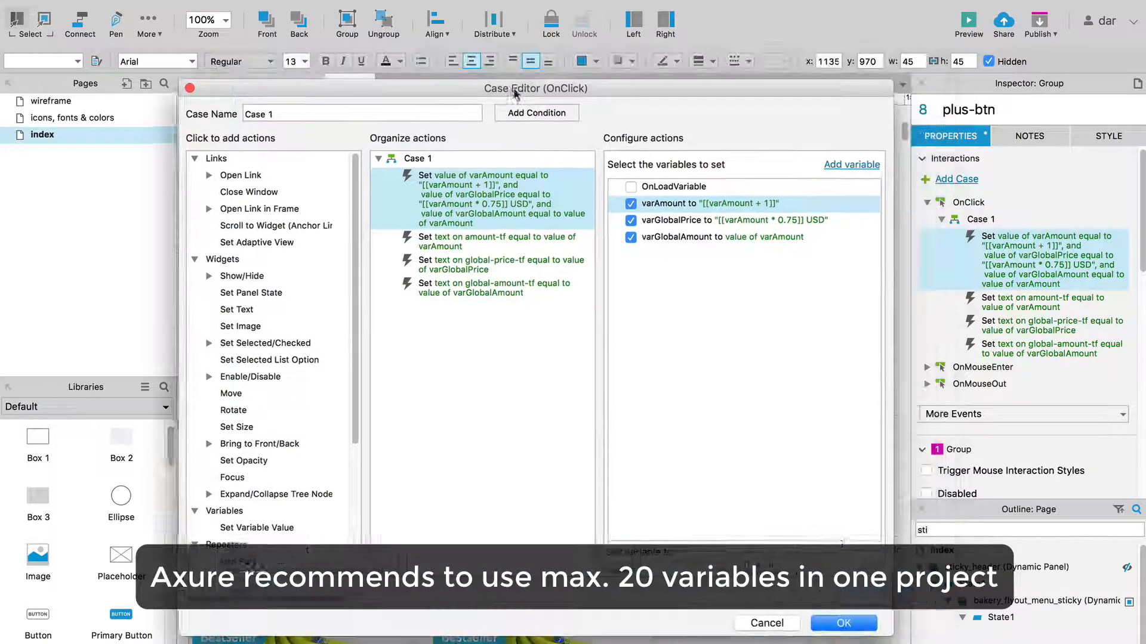
left_click_drag(553, 60, 514, 90)
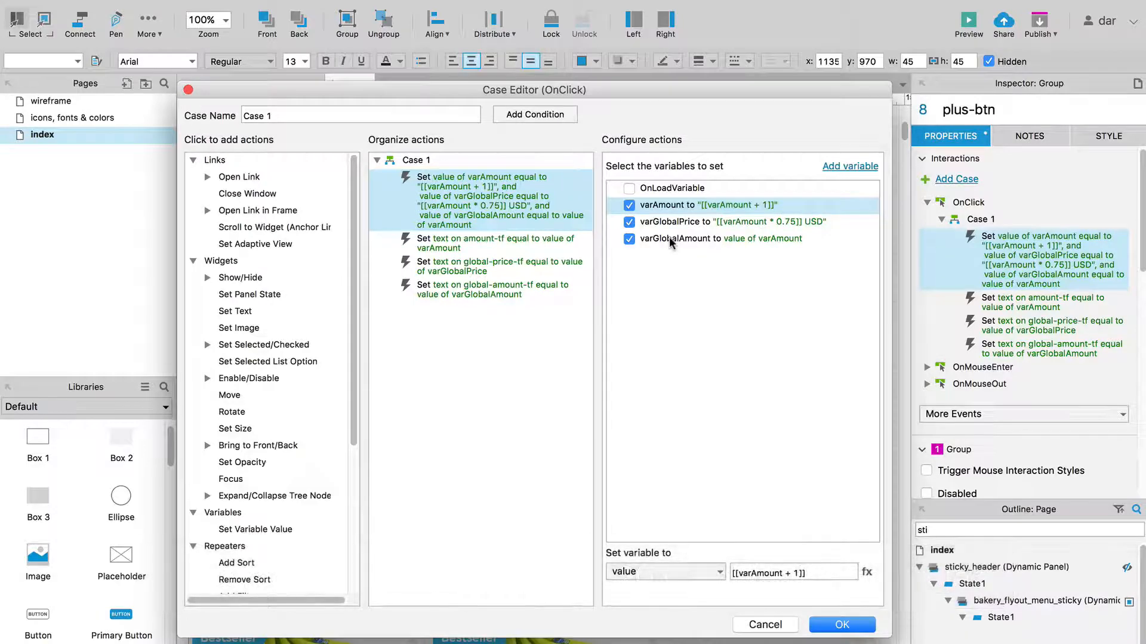
left_click(702, 239)
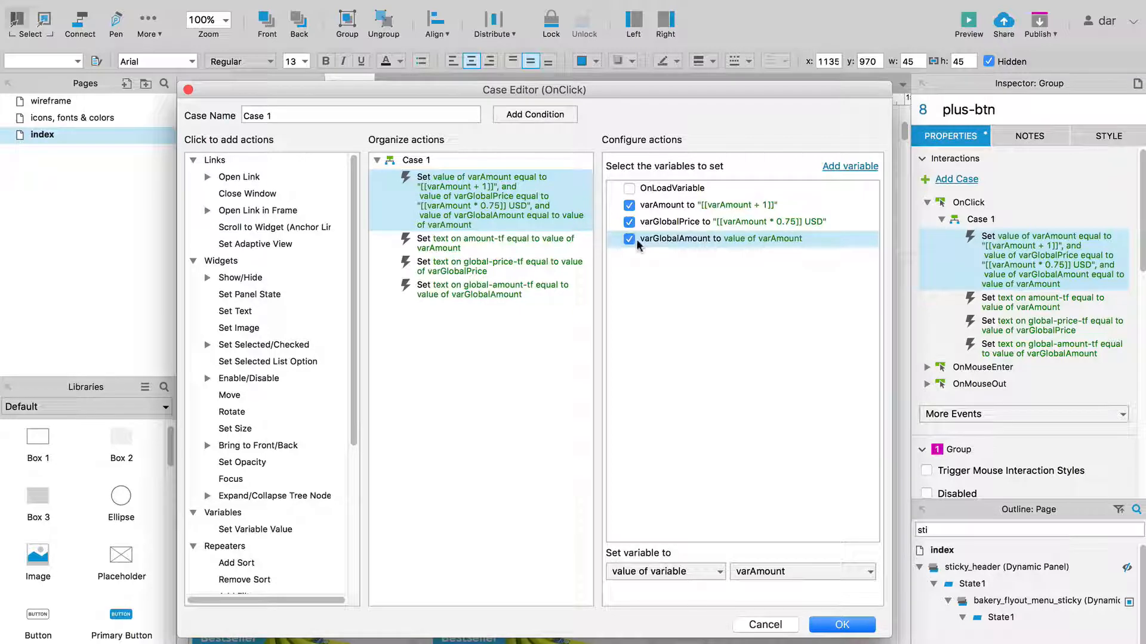
left_click(846, 626)
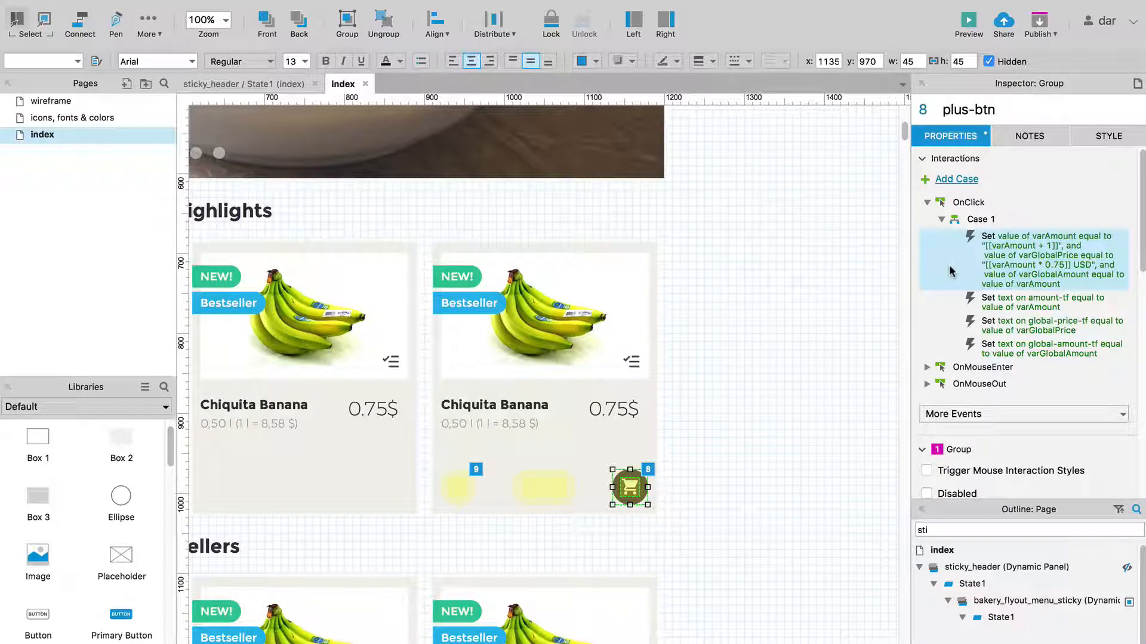
Step: Copy all four actions of plus-btn's click case, from the variable action through the global-amount-tf text action
left_click(981, 219)
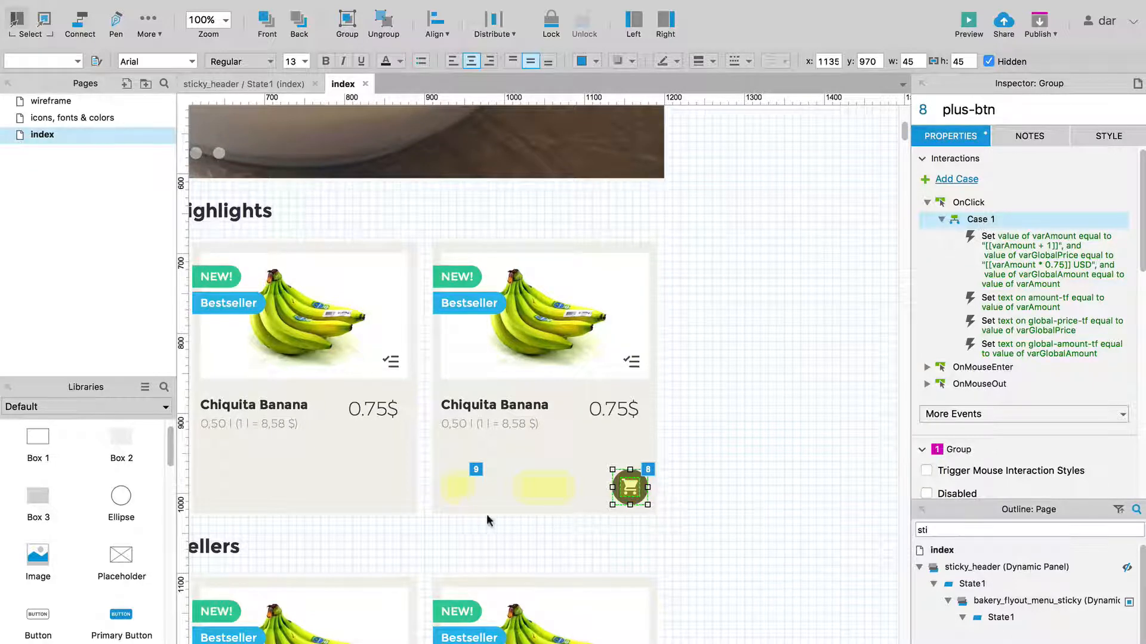
left_click(464, 488)
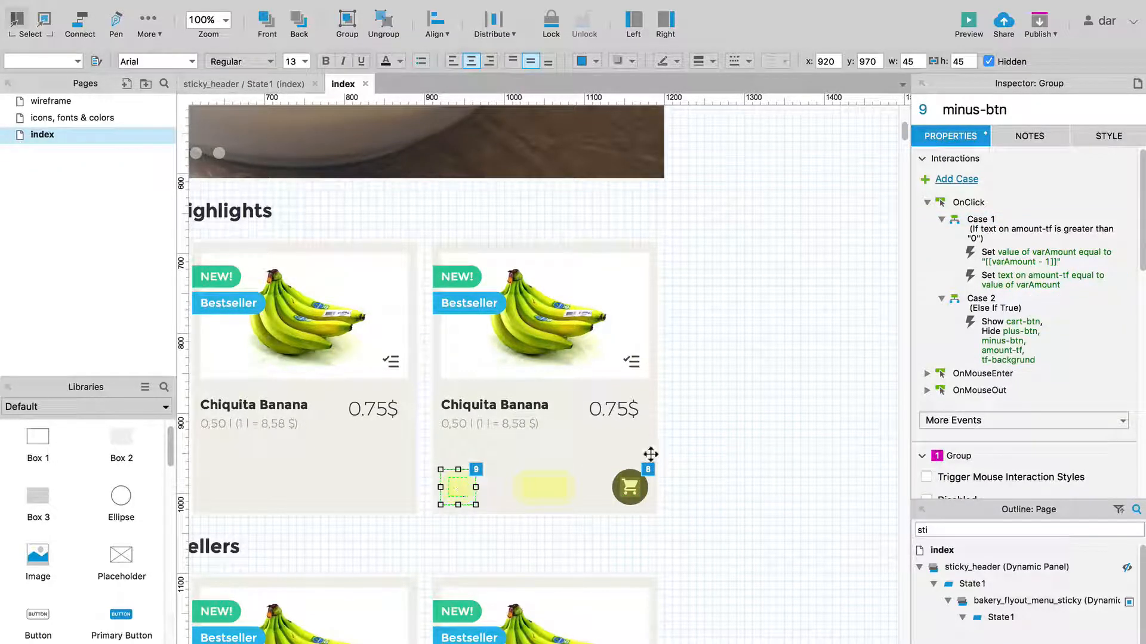
left_click(619, 493)
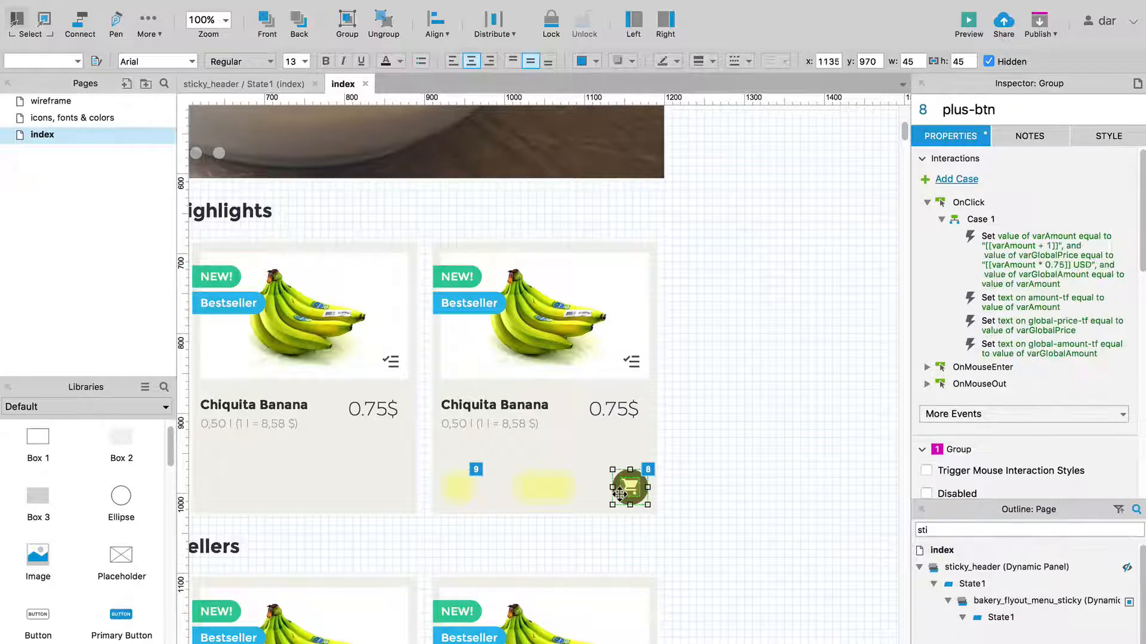
left_click(998, 246)
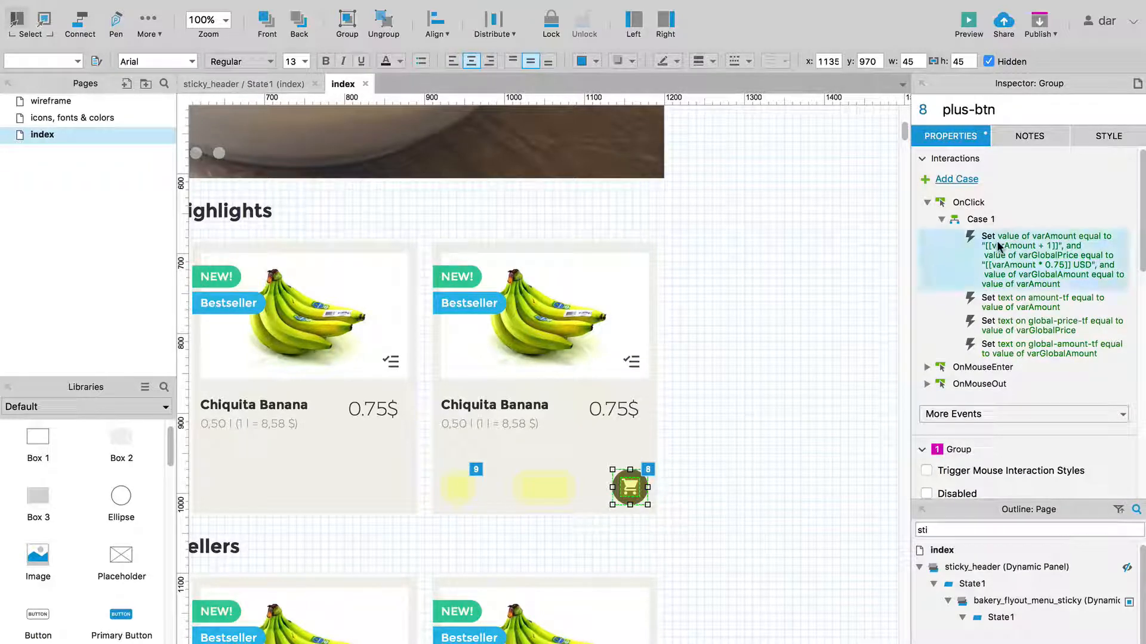
left_click(1007, 347, "shift")
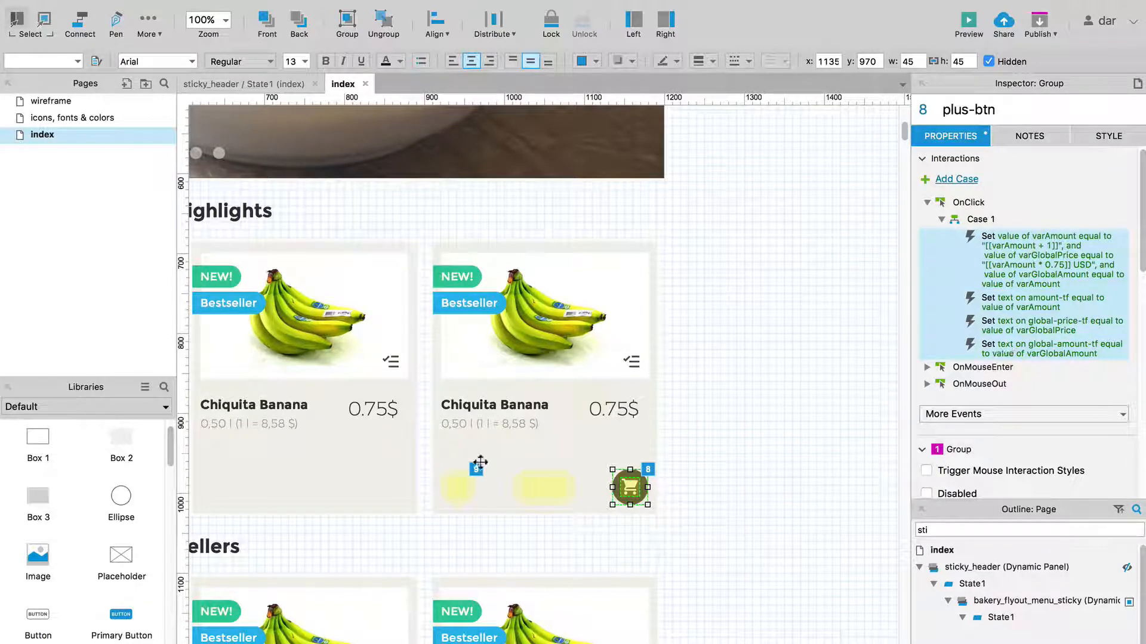
Step: Replace the two existing actions in minus-btn's first OnClick case with the actions copied from plus-btn
left_click(453, 488)
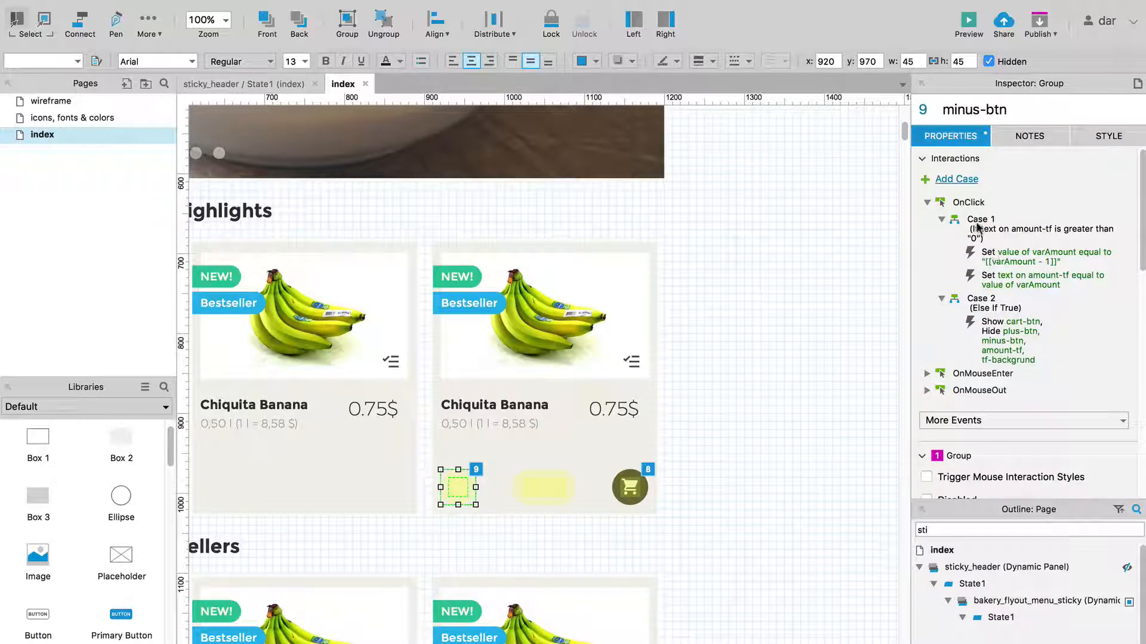
left_click(985, 254)
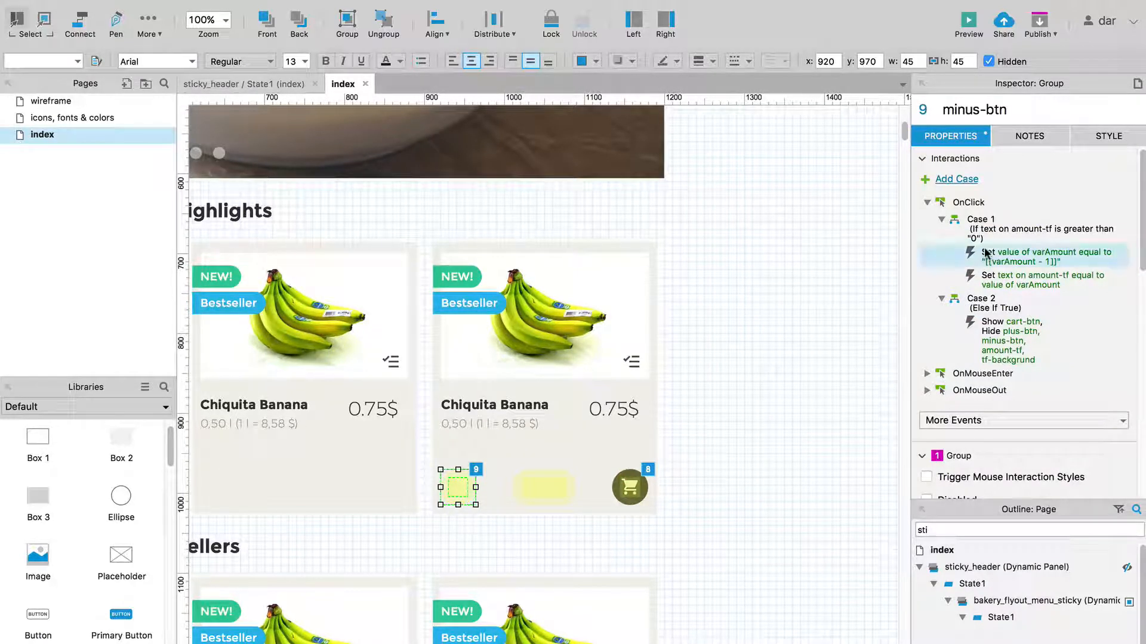
left_click(1003, 279)
key("Delete")
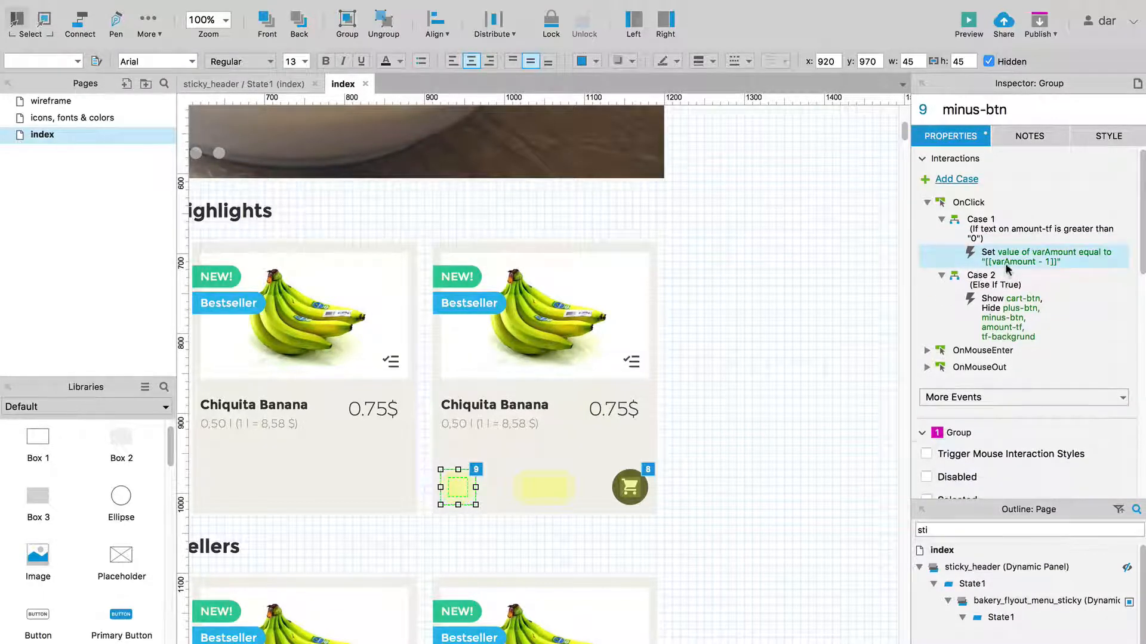
key("Delete")
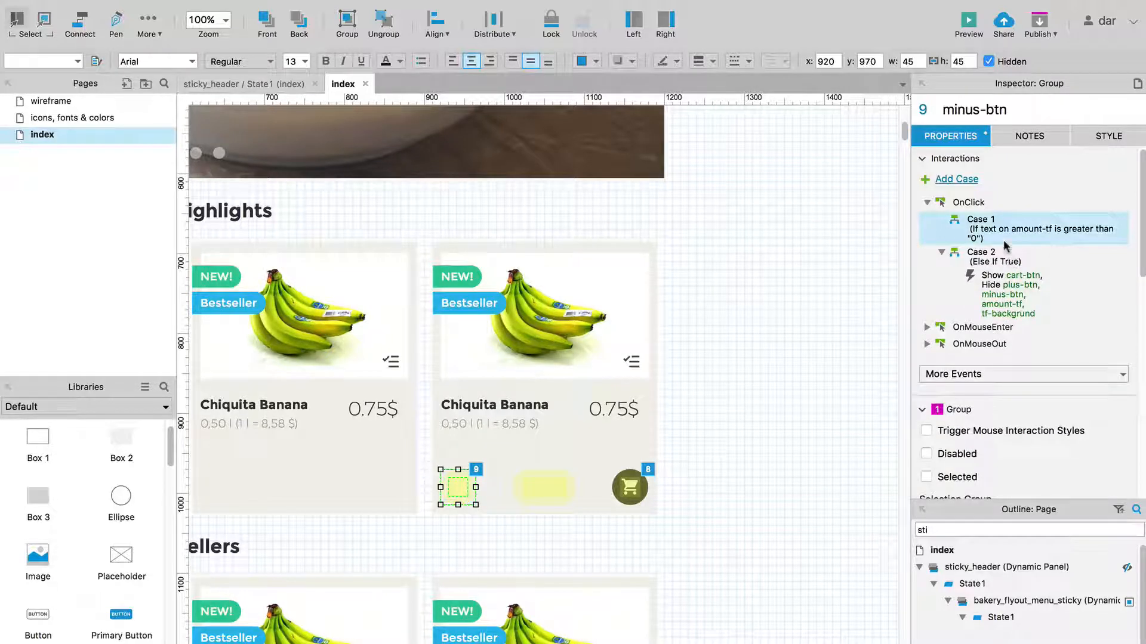
key("ctrl+v")
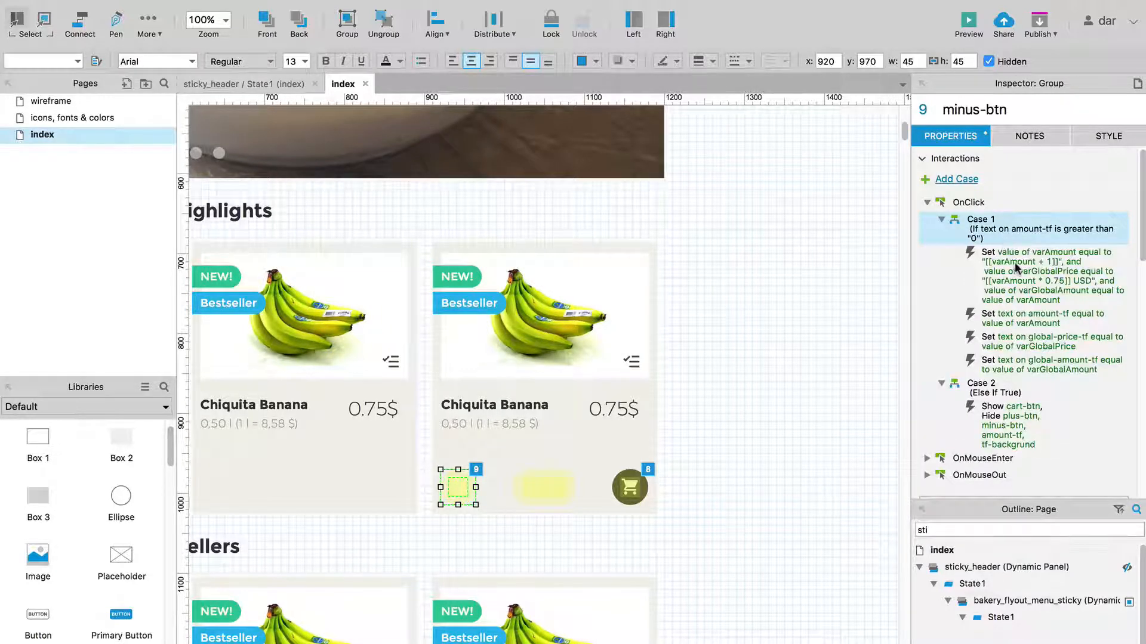
Step: In minus-btn's pasted variable action, set varAmount to [[varAmount - 1]]
double_click(1015, 262)
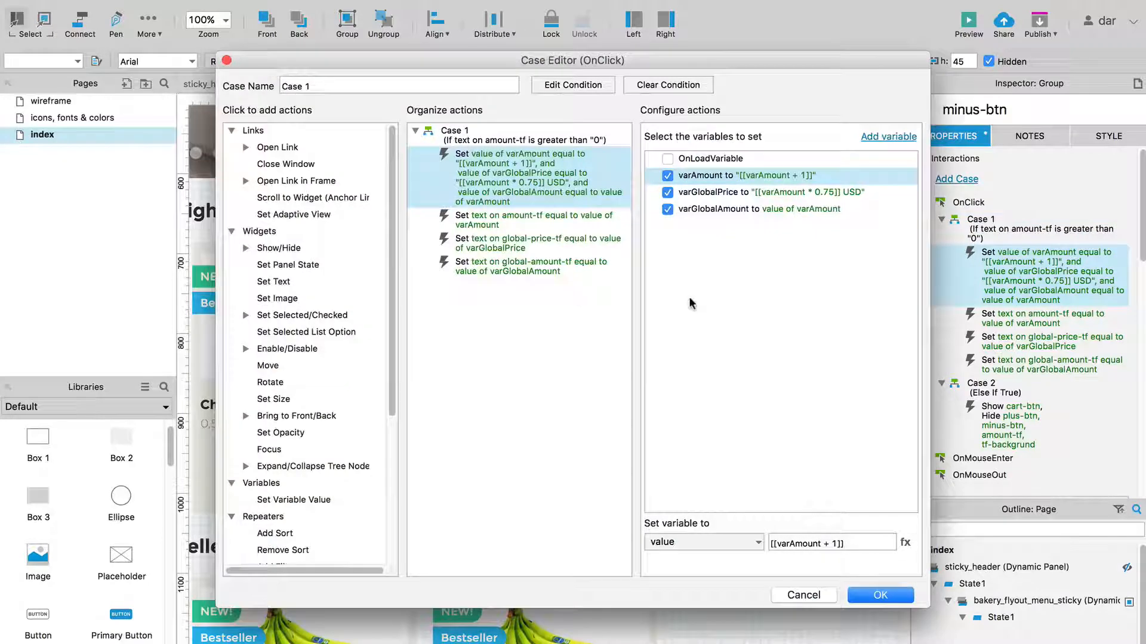
left_click(827, 543)
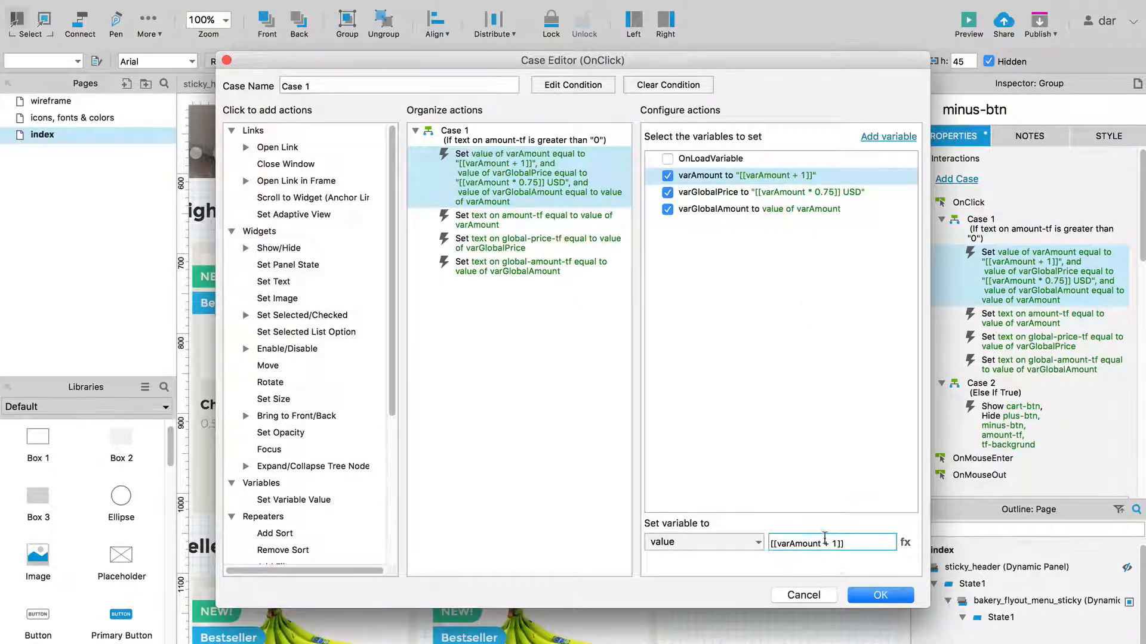
key("BackSpace")
type("-")
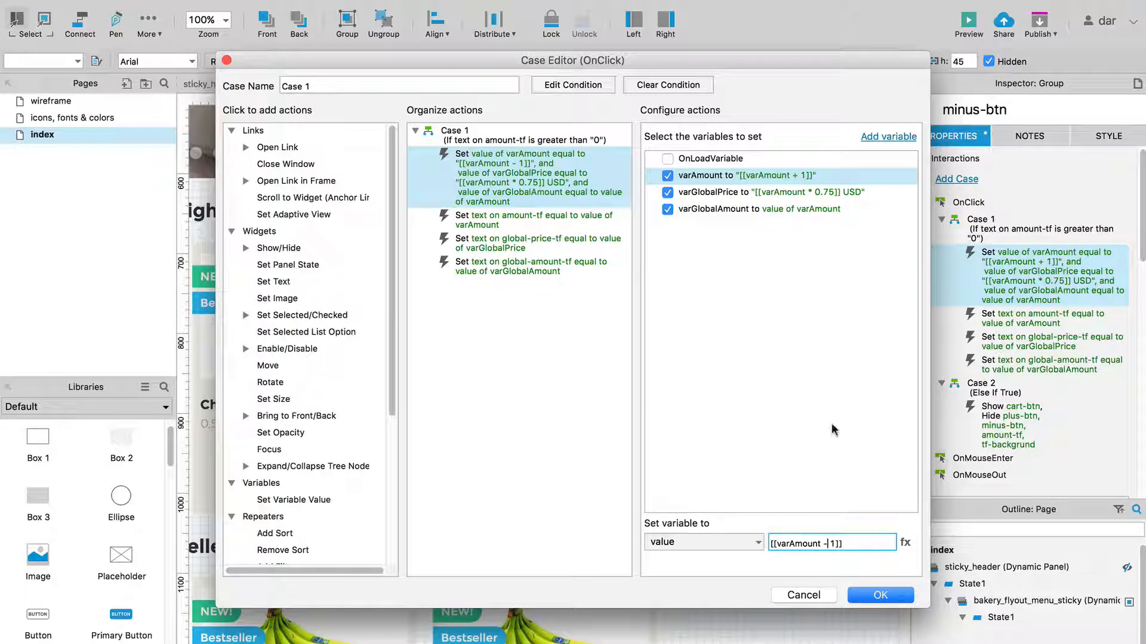
Step: Set varGlobalPrice to "[[varAmount / 0.75]] USD" in the same action and accept the case
left_click(810, 193)
left_click(826, 543)
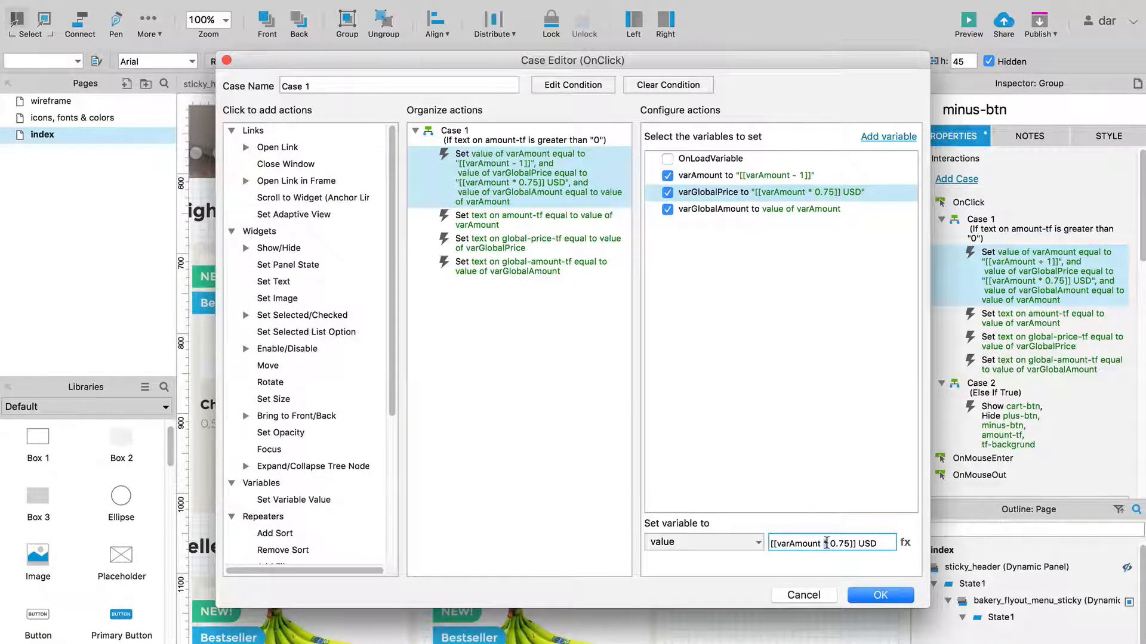
key("BackSpace")
type("/")
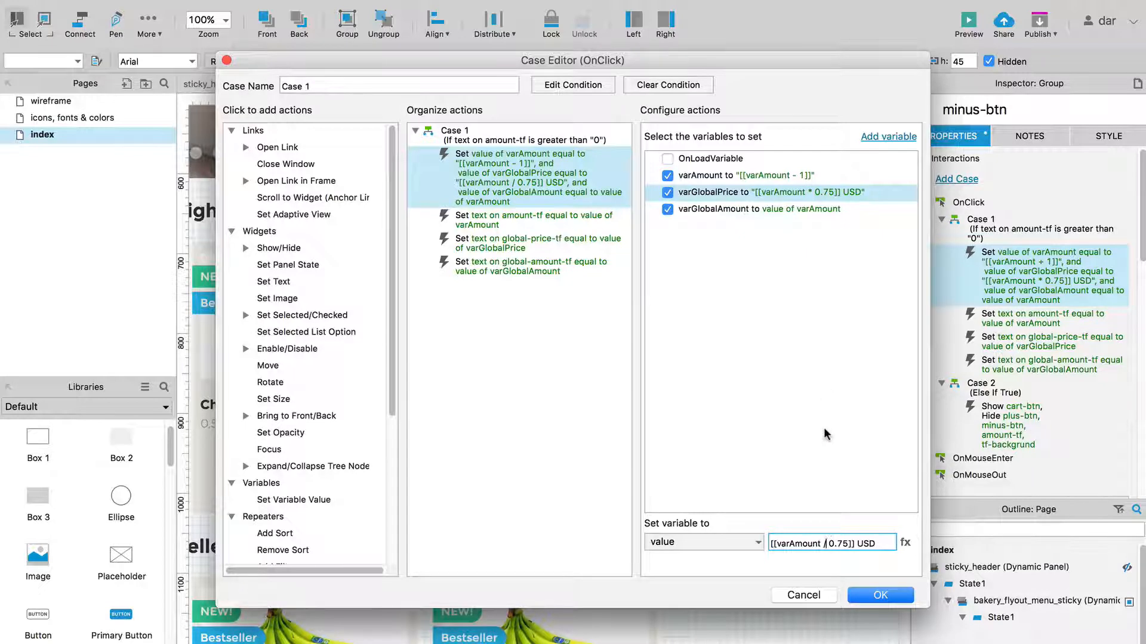
left_click(880, 595)
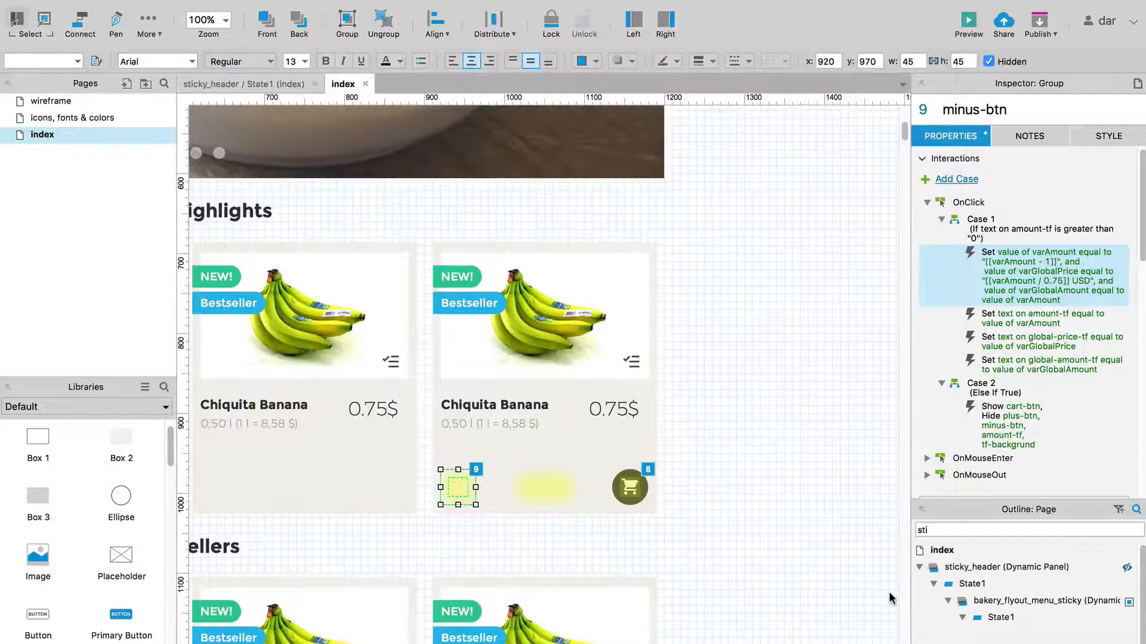
Step: Switch to the browser preview, reload it, and raise the rightmost Chiquita Banana quantity in Current Highlights to 6
left_click(814, 512)
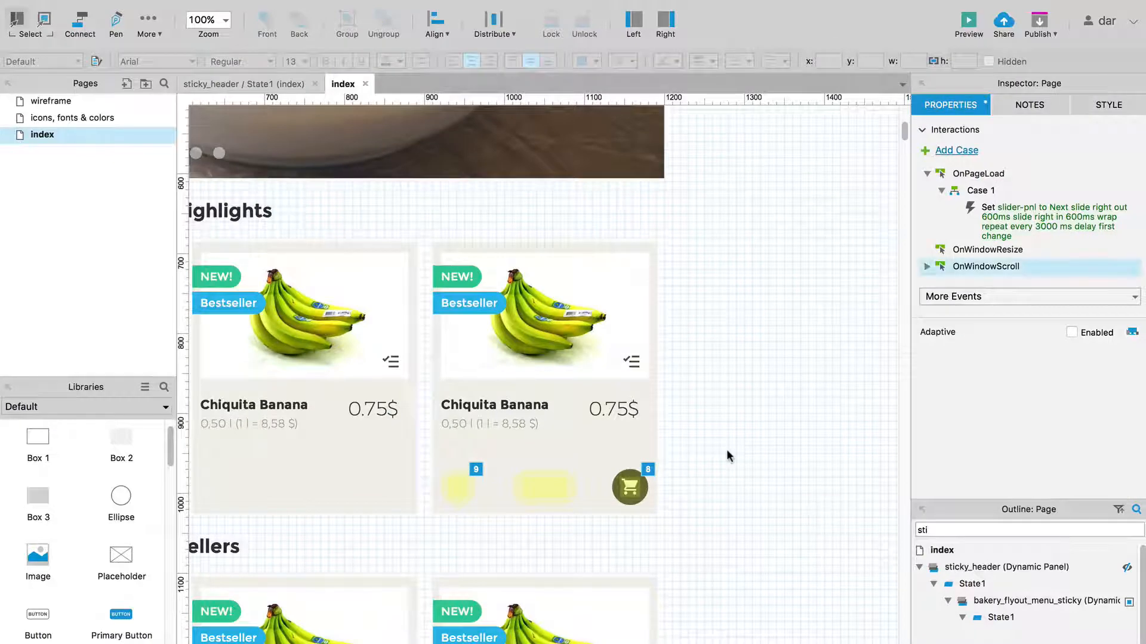
key("super+Tab")
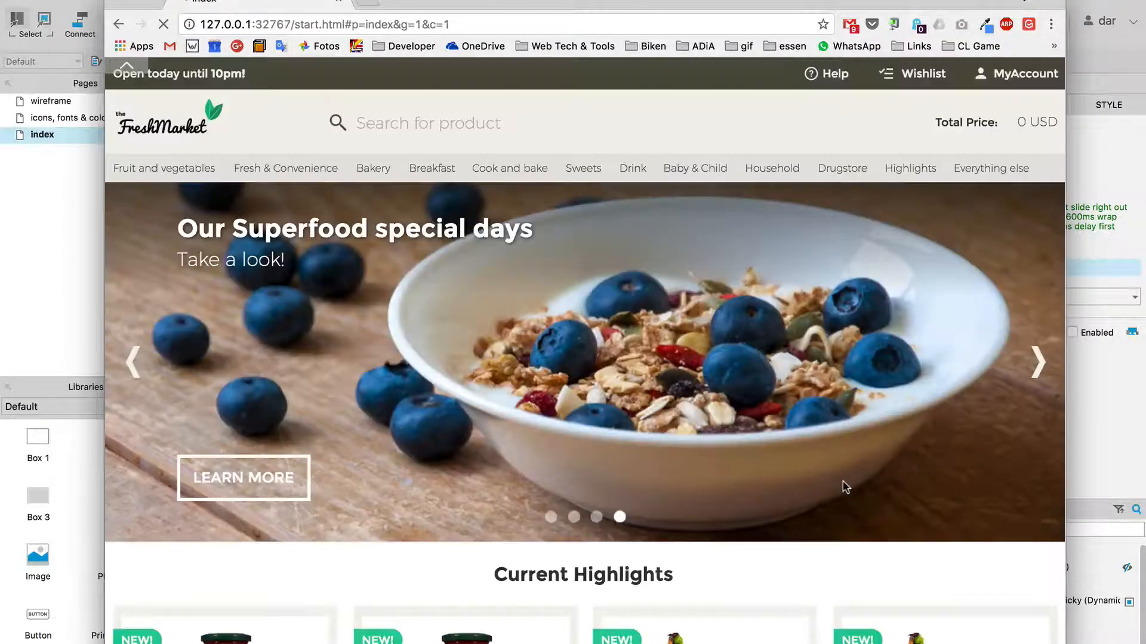
scroll(844, 486, "down", 8)
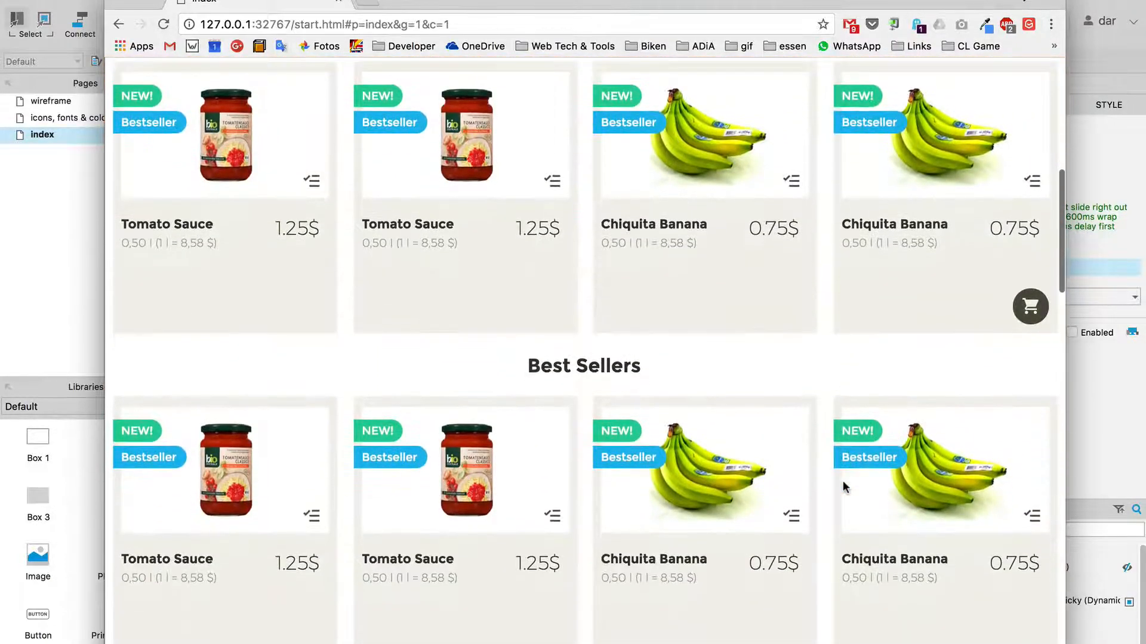
scroll(842, 484, "down", 2)
left_click(1030, 220)
left_click(1030, 222)
left_click(1029, 224)
left_click(1031, 227)
left_click(1032, 229)
left_click(1032, 231)
left_click(1032, 232)
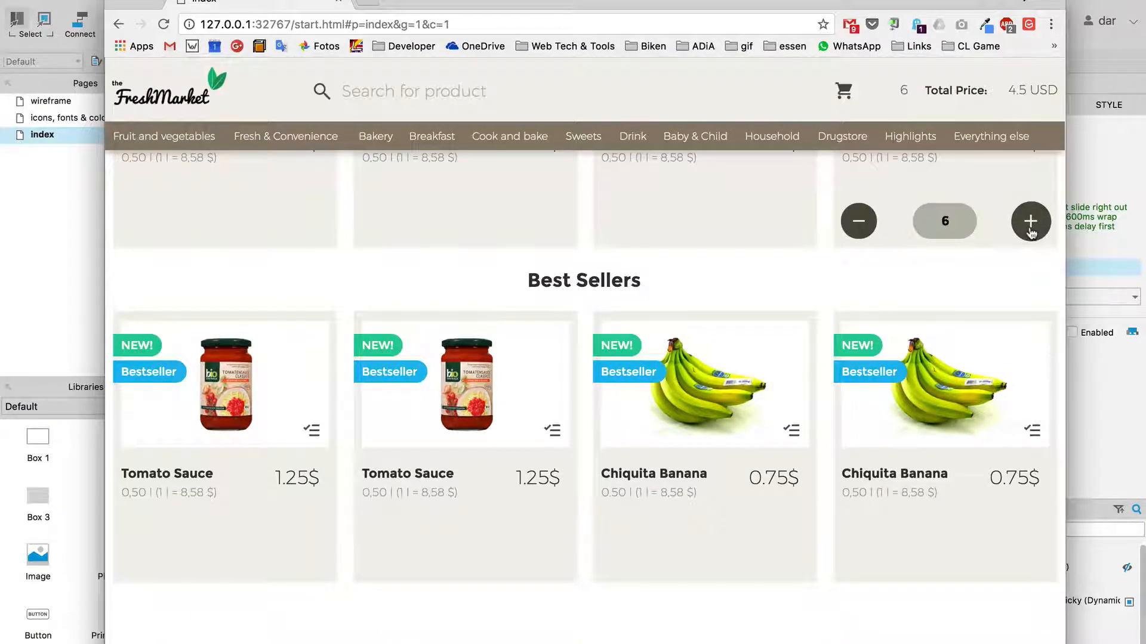
Step: Lower the banana quantity repeatedly with the minus control to check the sticky header's amount and total price, and return to Axure RP
left_click(859, 234)
left_click(859, 234)
left_click(859, 235)
left_click(860, 235)
left_click(860, 235)
left_click(859, 235)
left_click(858, 233)
key("super+Tab")
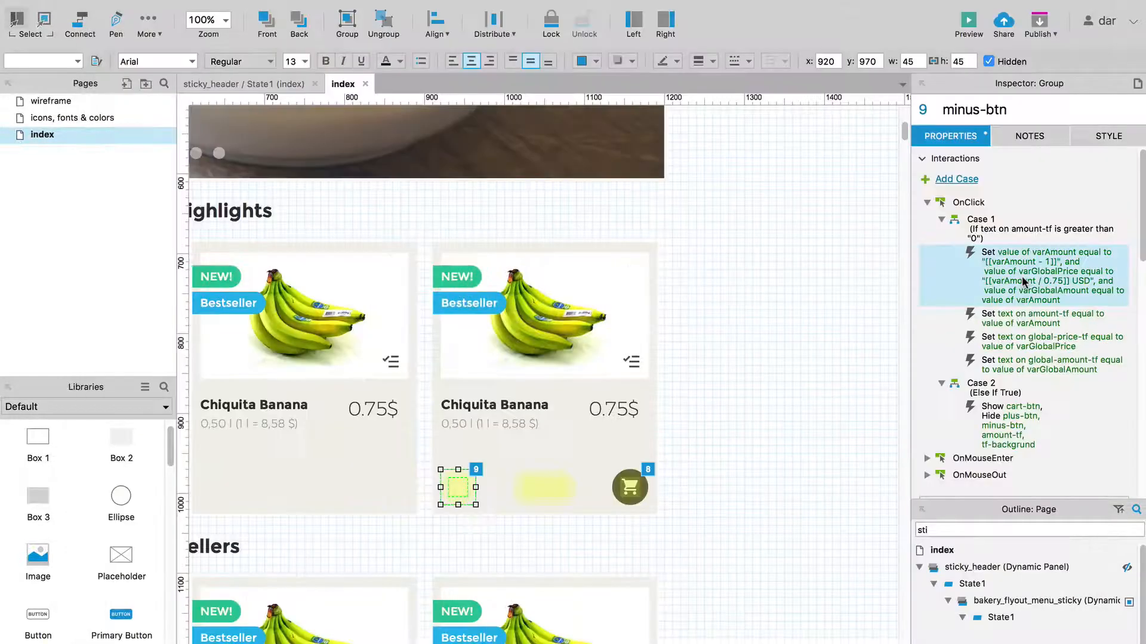
Step: Reopen the variable action in minus-btn's first click case and examine the varGlobalPrice formula
double_click(1022, 276)
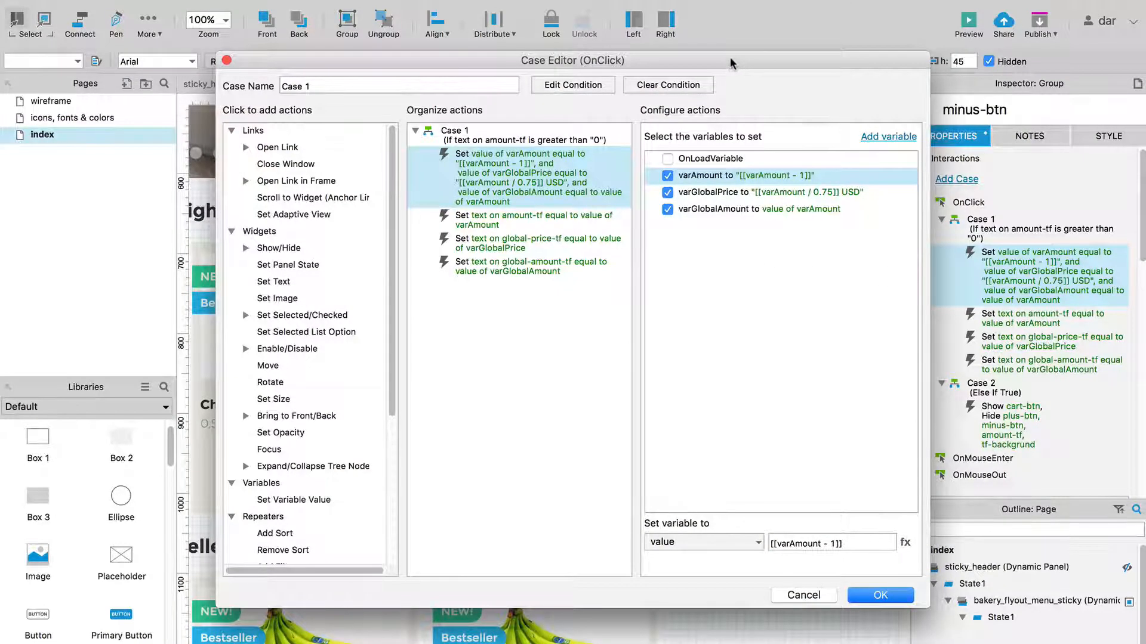
left_click_drag(734, 65, 725, 62)
left_click(701, 189)
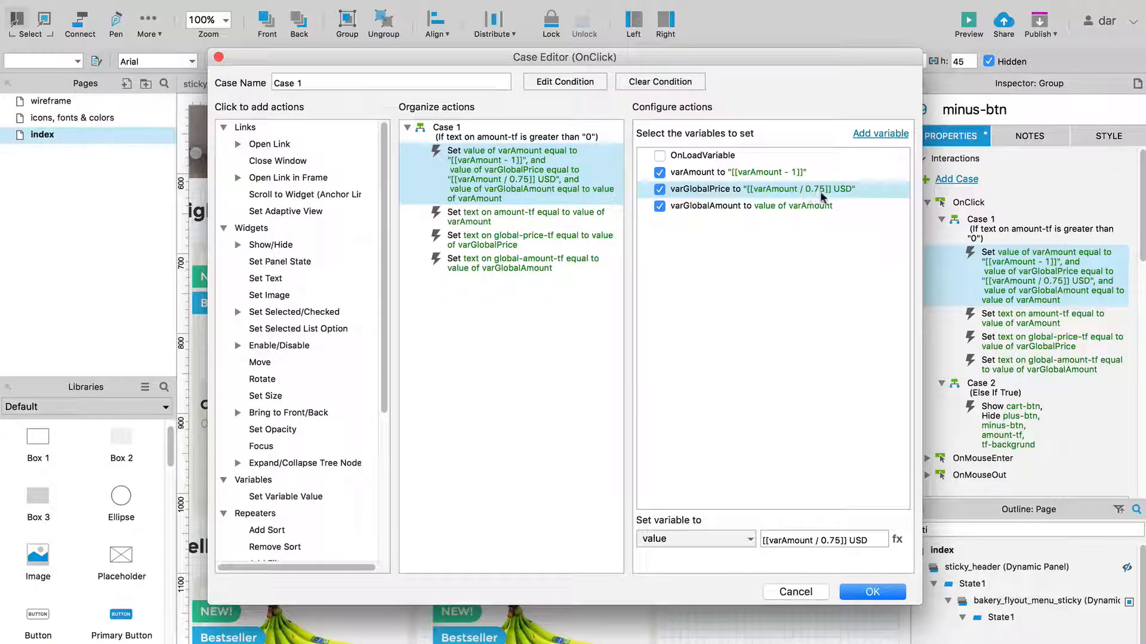
left_click(763, 540)
left_click(783, 407)
Step: Set the text of global-amount-tf in minus-btn's first click case to the value "varGlobalAmount.toFixed(2)" and accept the case
left_click(477, 256)
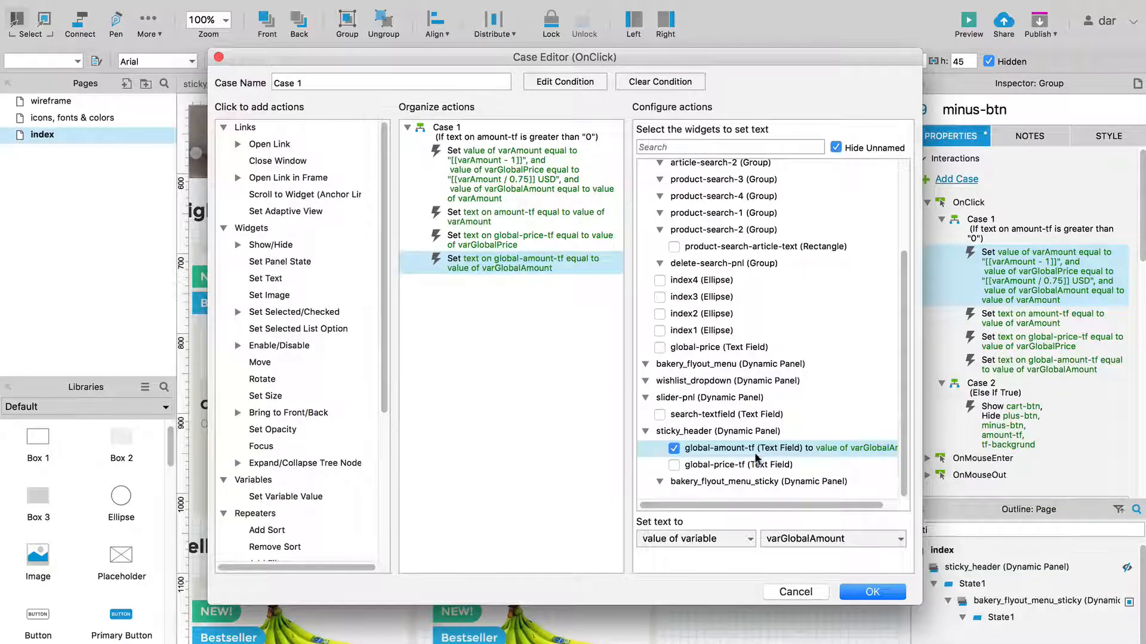
scroll(813, 457, "right", 3)
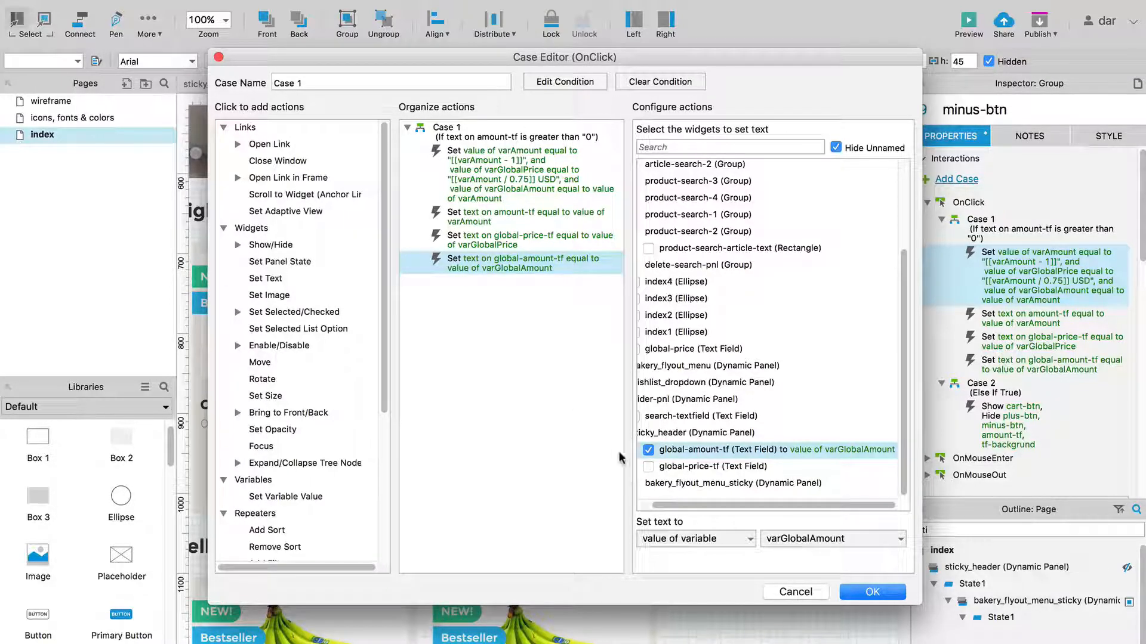
left_click(718, 540)
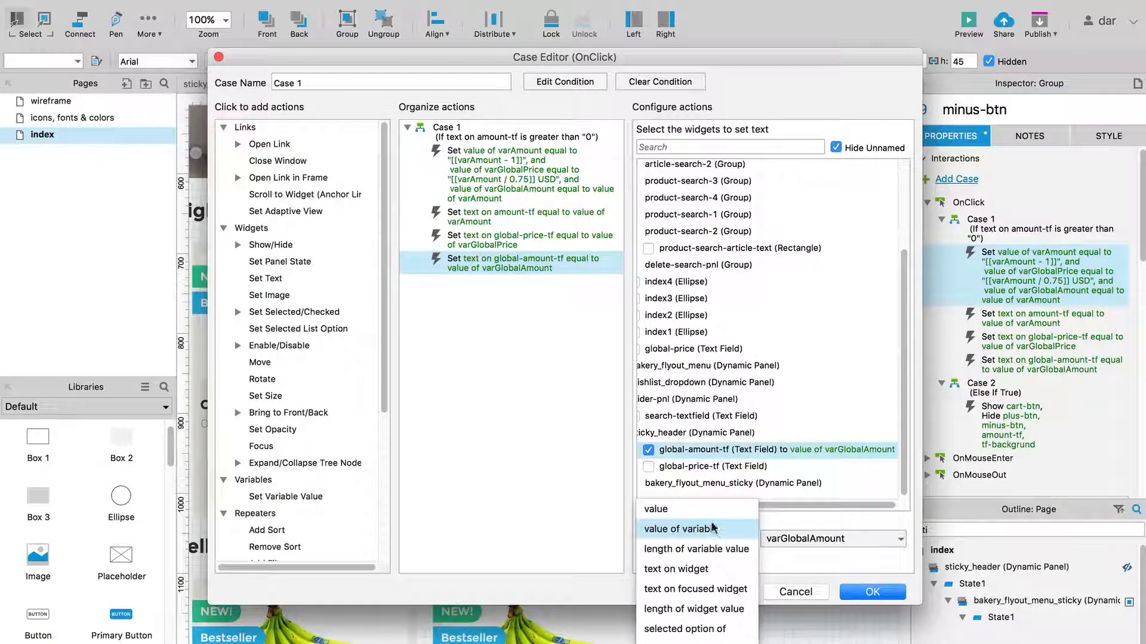
left_click(710, 512)
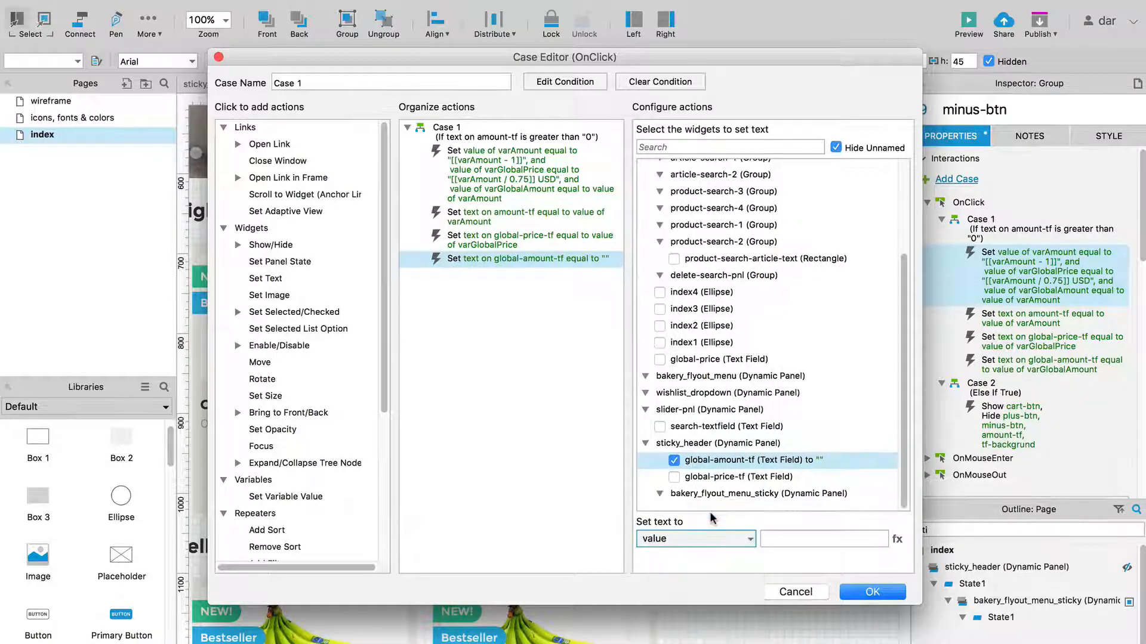
left_click(770, 538)
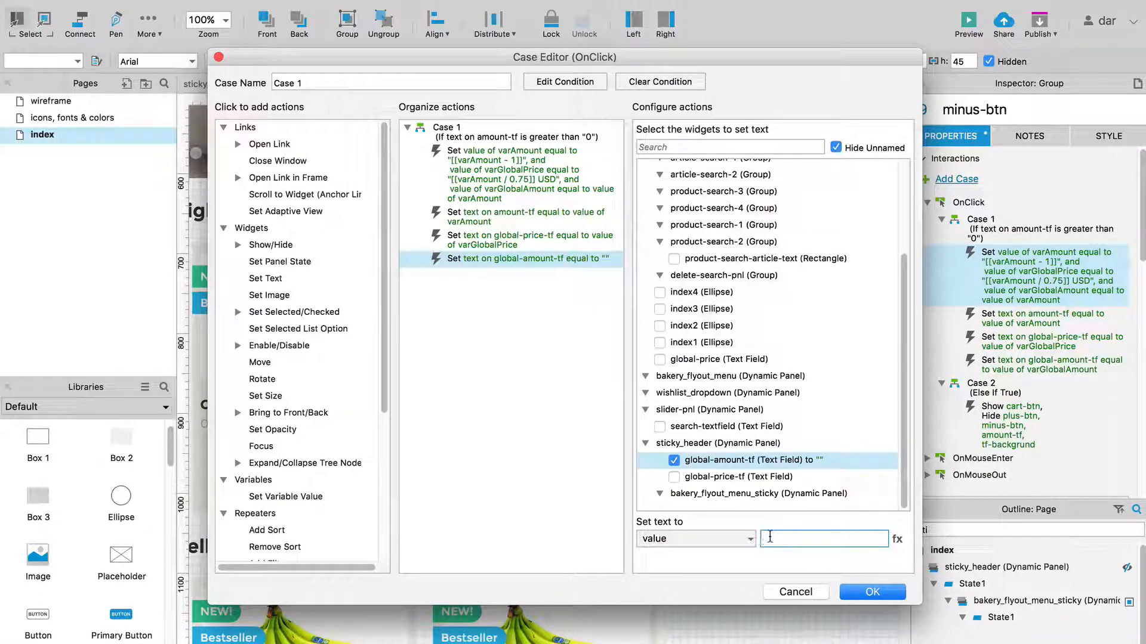
type("var")
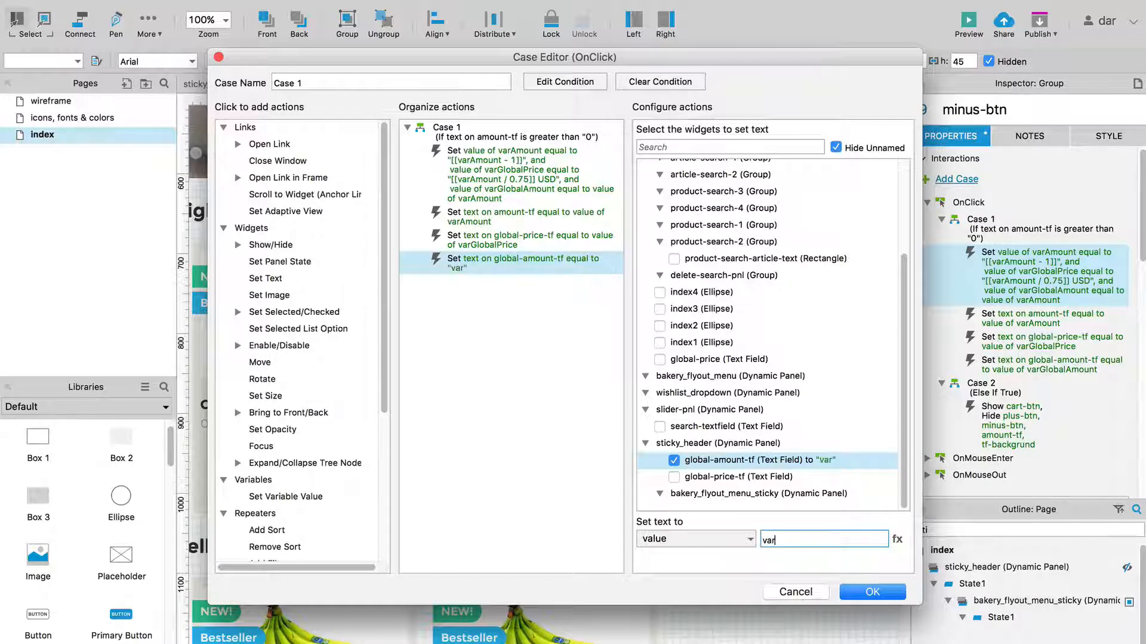
type("Glo")
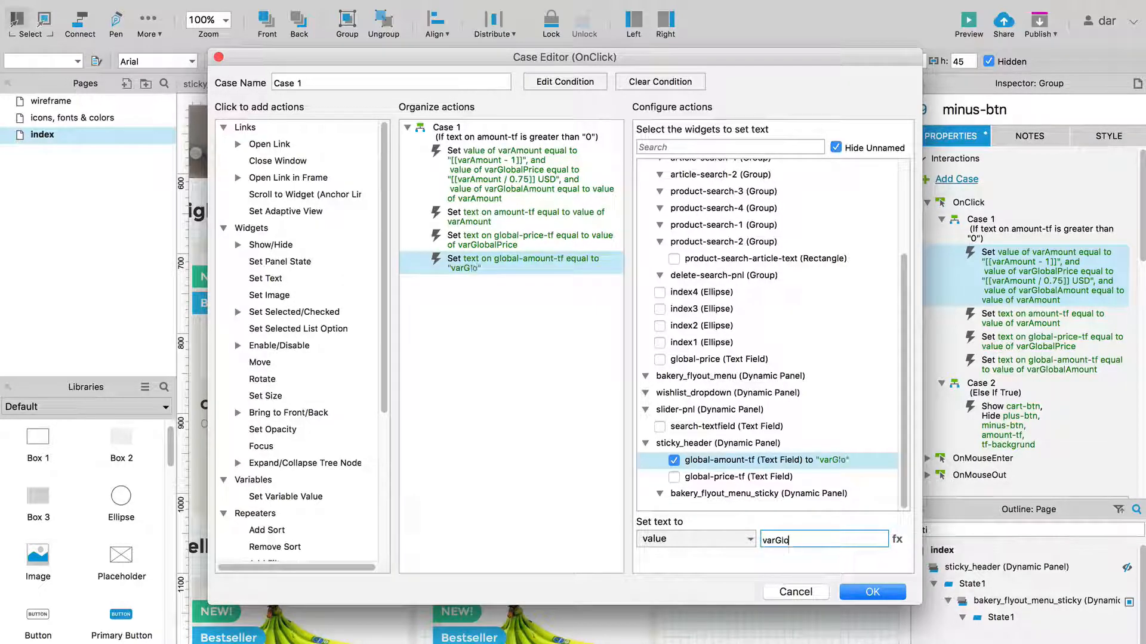
type("balA")
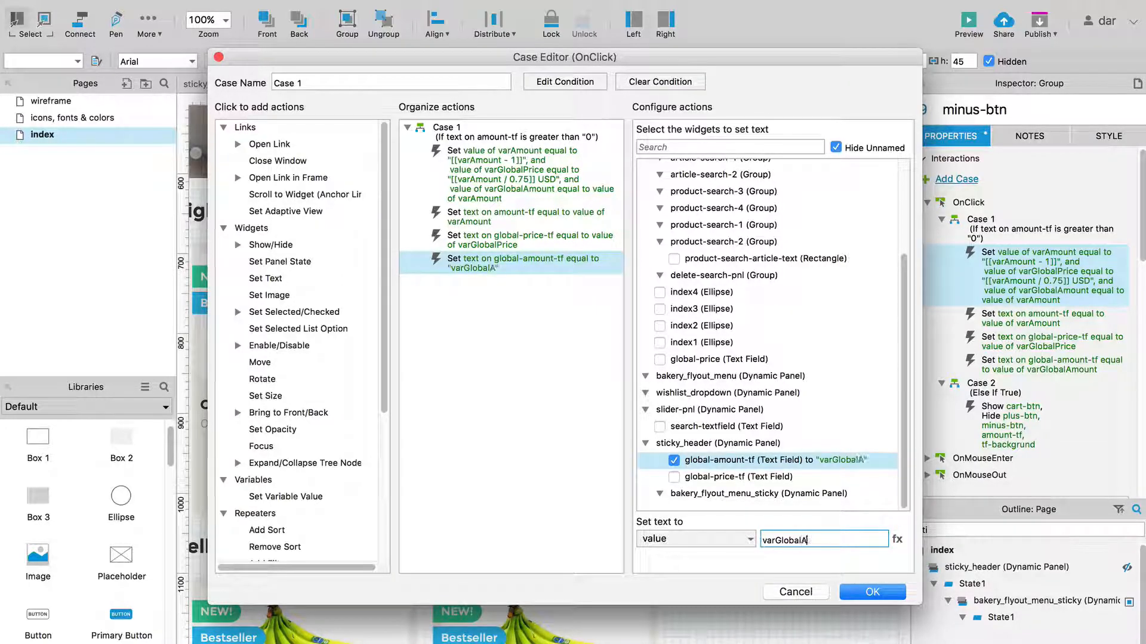
type("m")
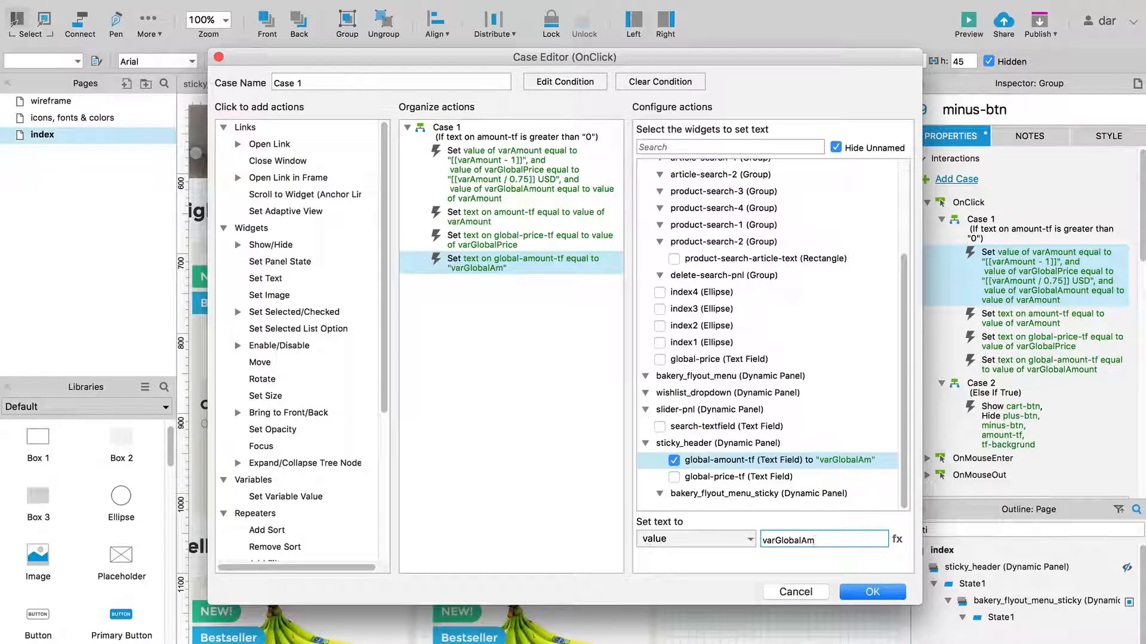
type("ount.")
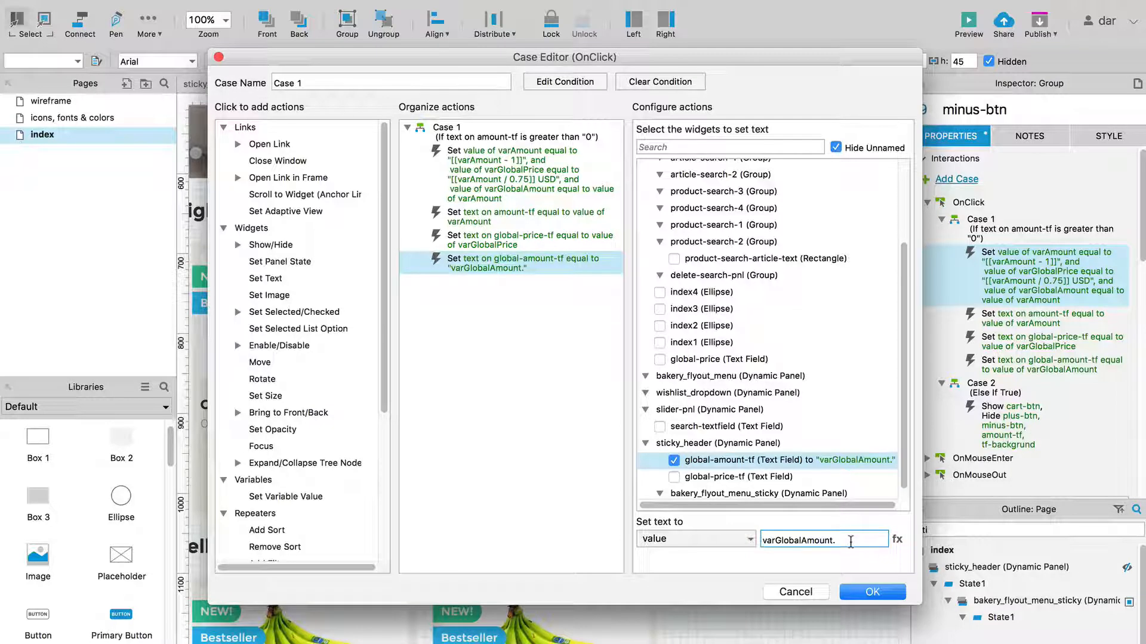
type("toFixed")
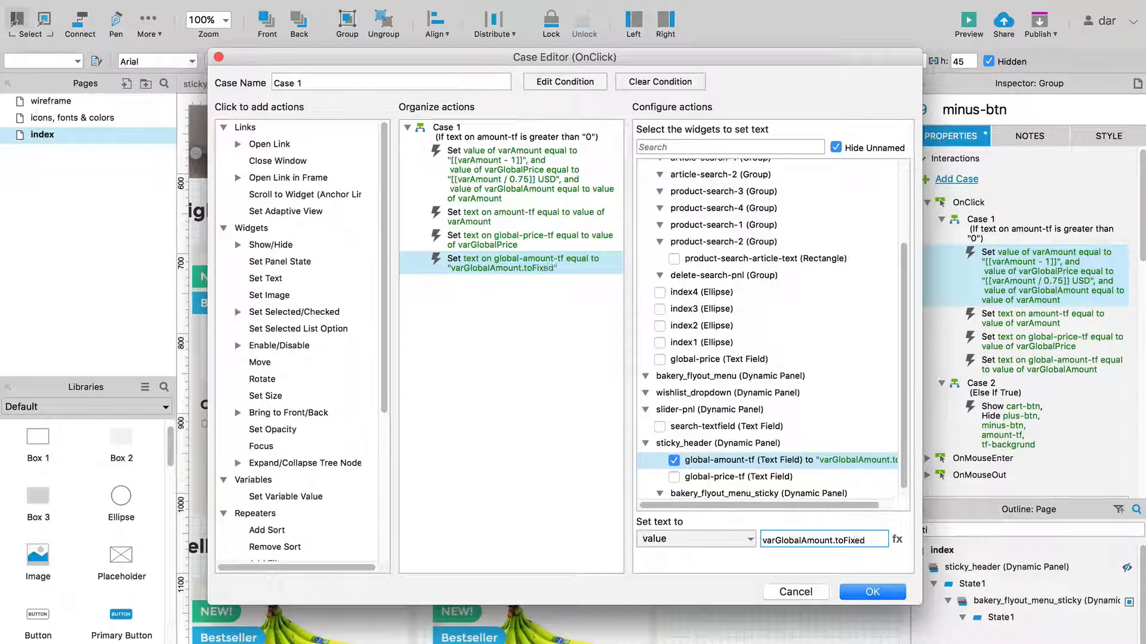
type("()")
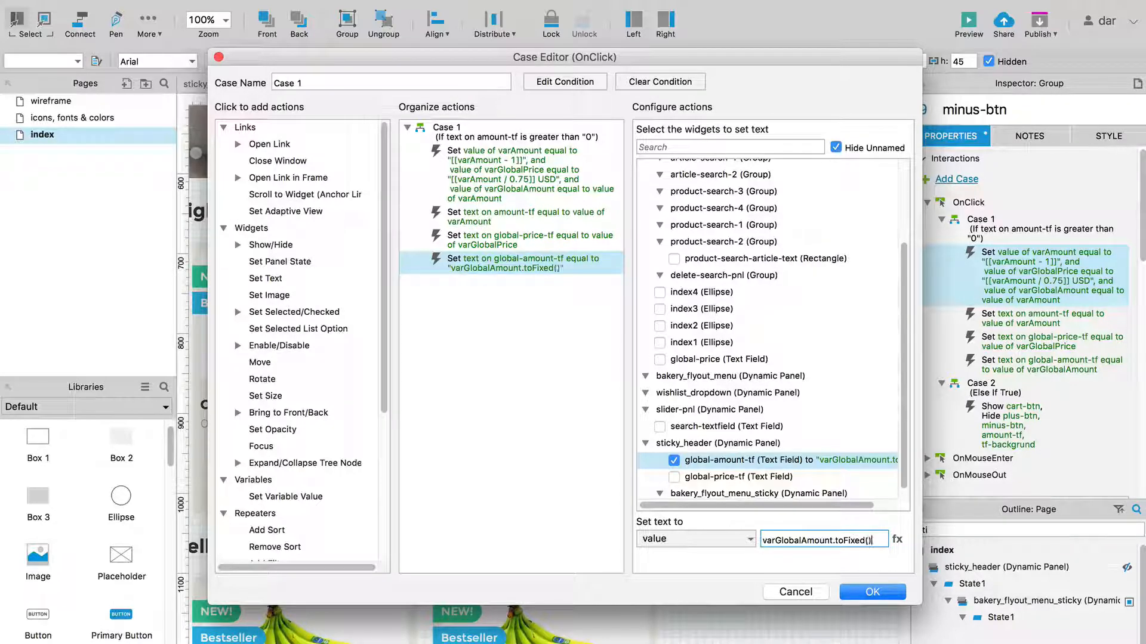
type("2")
left_click(871, 592)
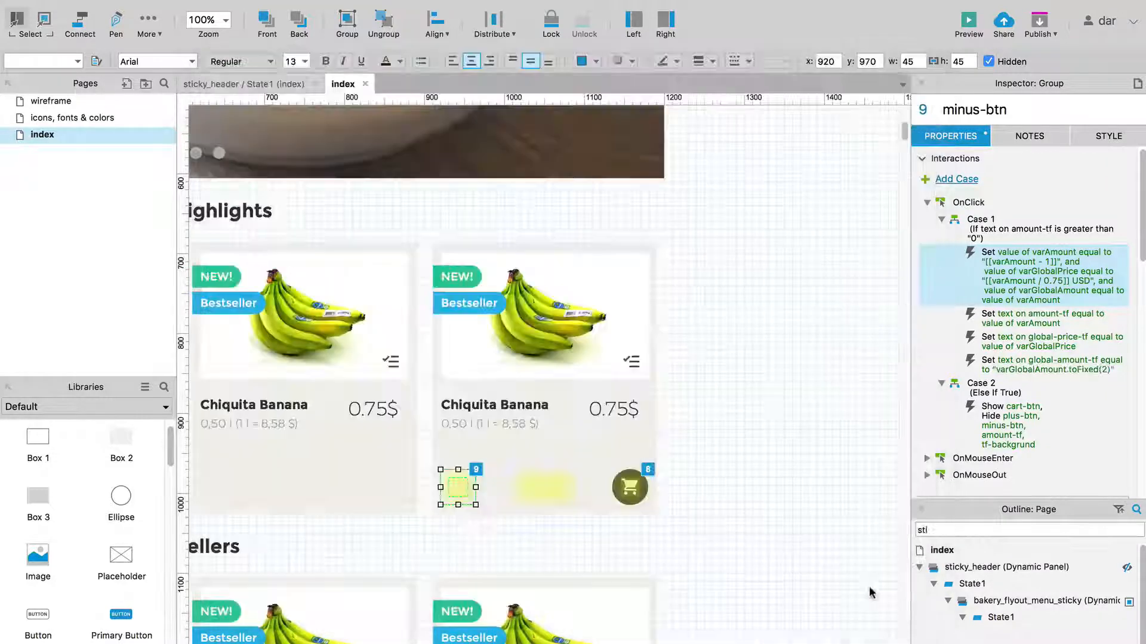
Step: Switch to the browser preview, reload it, and show the quantity controls of the rightmost Chiquita Banana in Current Highlights
left_click(773, 488)
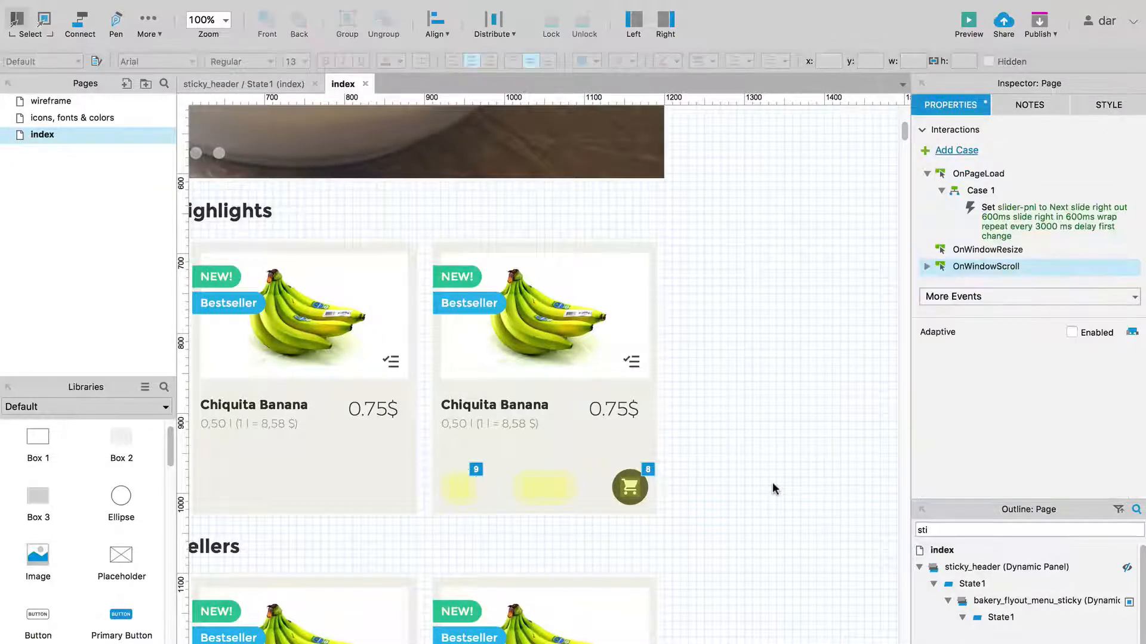
key("super+Tab")
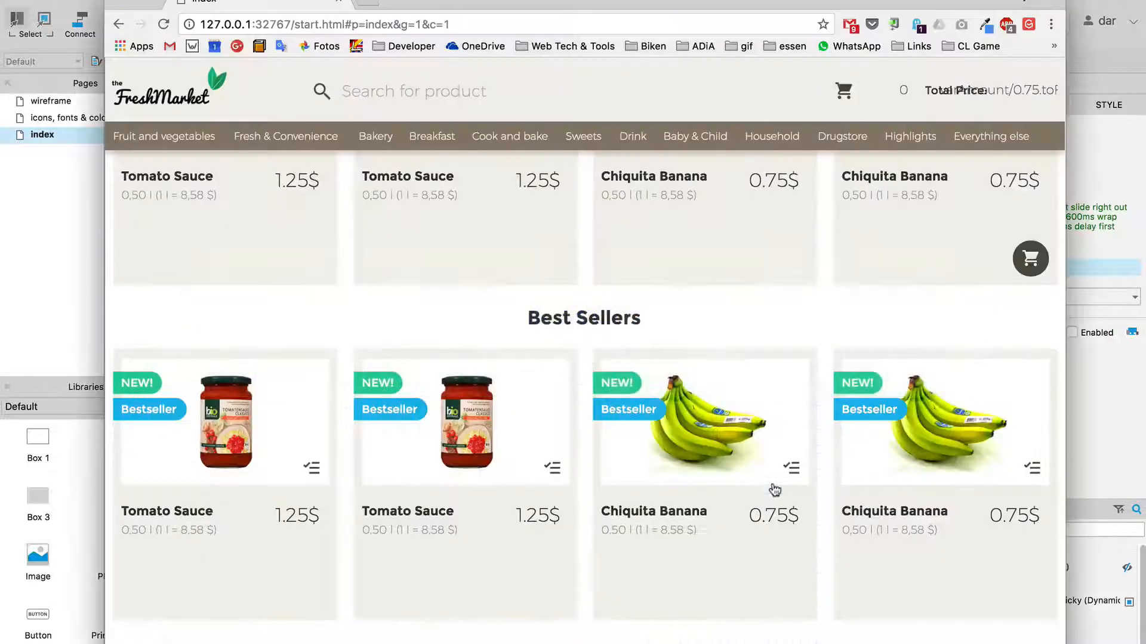
key("super+r")
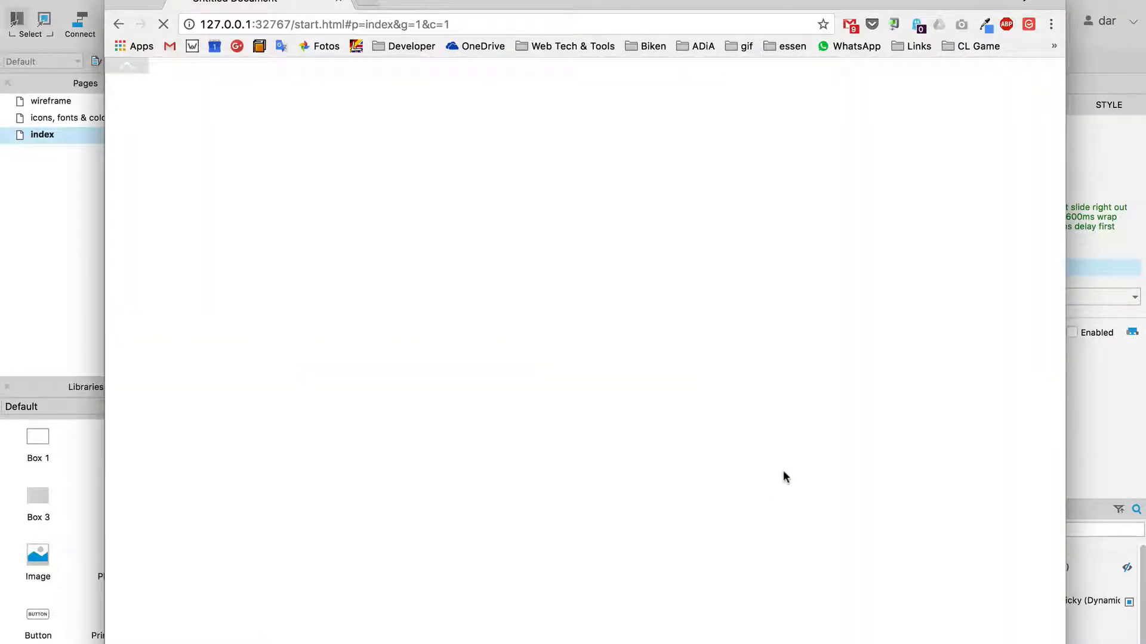
scroll(883, 437, "down", 8)
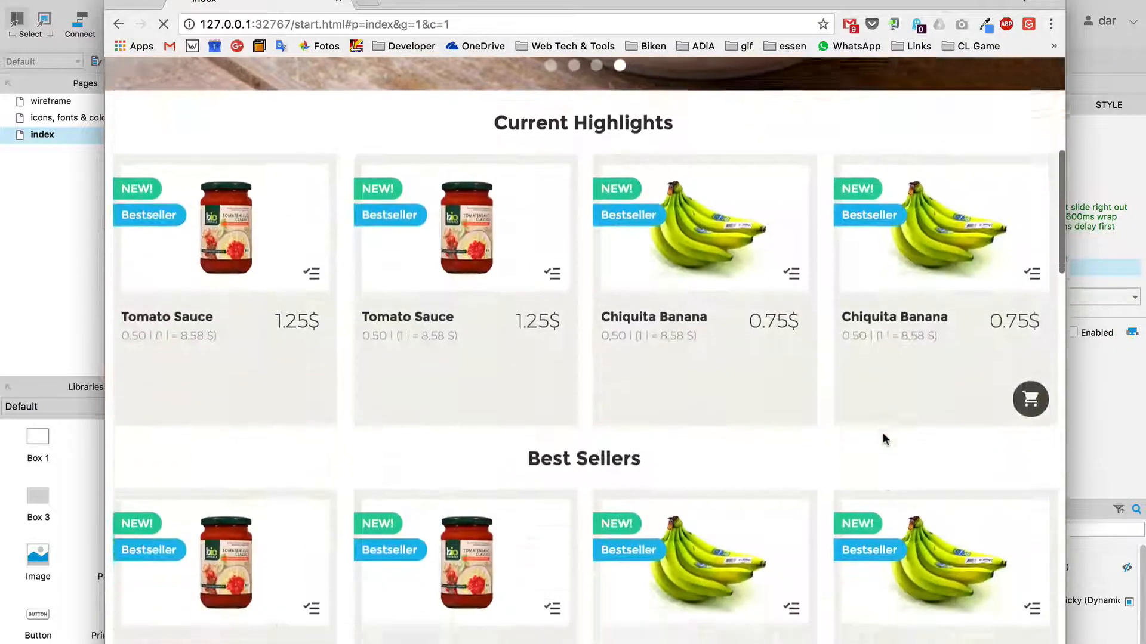
left_click(1028, 344)
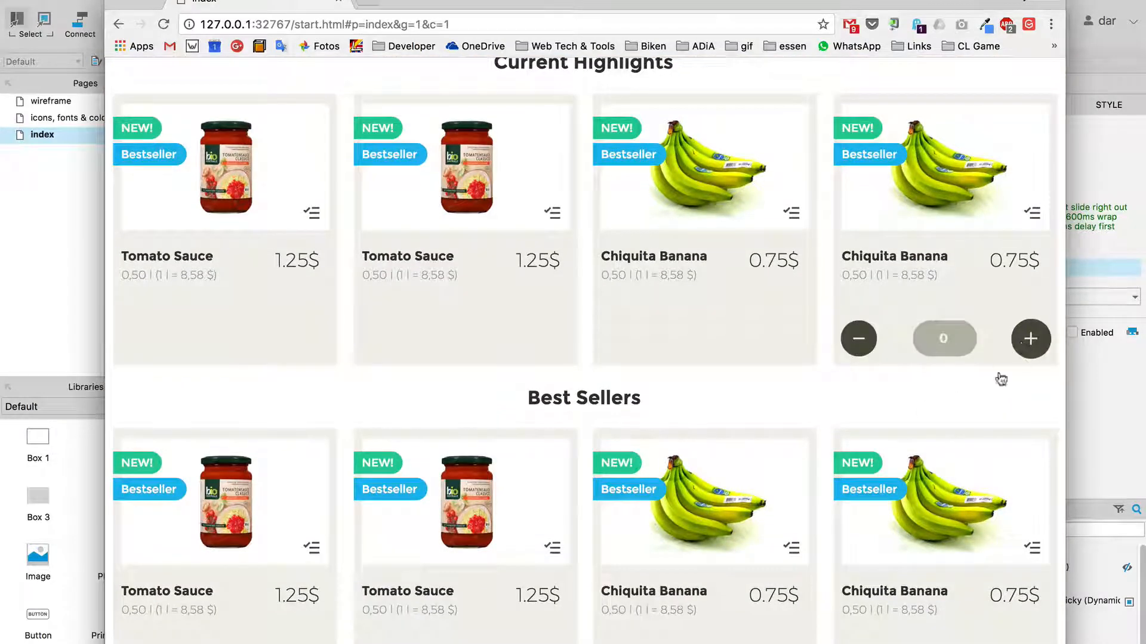
scroll(975, 410, "down", 1)
scroll(975, 410, "down", 2)
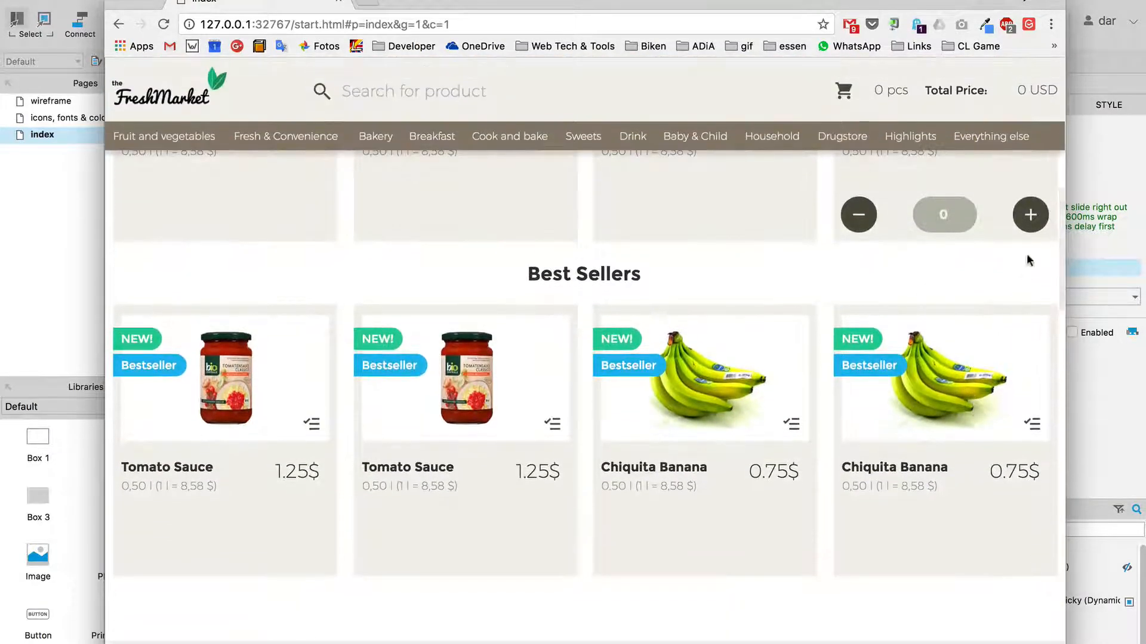
Step: Raise the banana quantity to 4, lower it to 0 and add one again to check the sticky header, and return to Axure RP
left_click(1031, 220)
left_click(1031, 221)
left_click(1031, 220)
left_click(1030, 220)
left_click(860, 224)
left_click(859, 216)
left_click(859, 224)
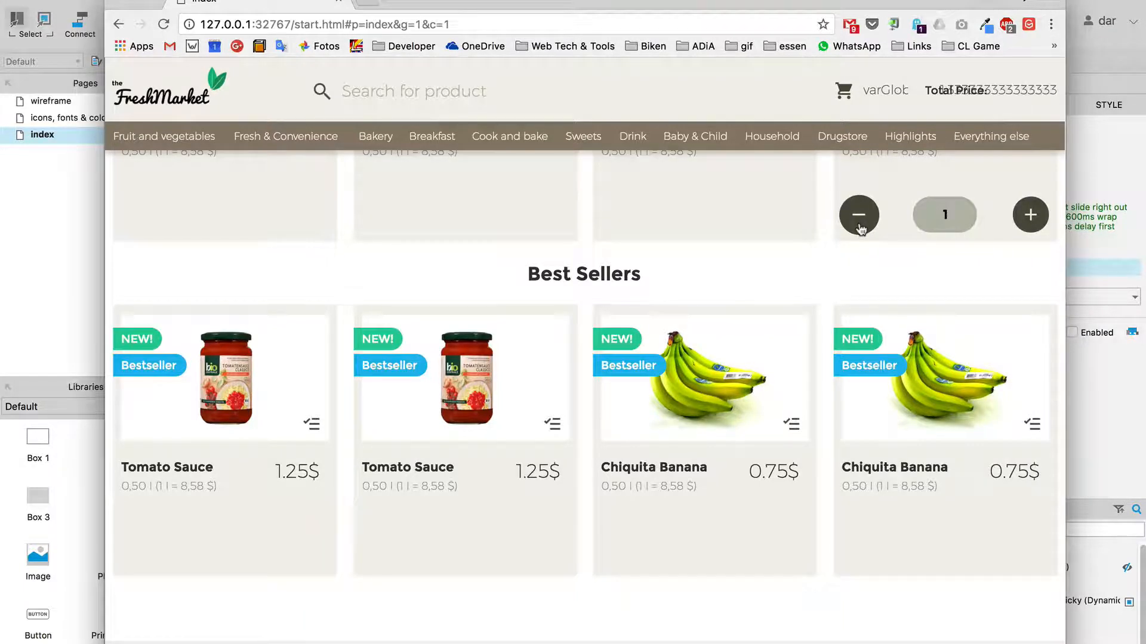
left_click(859, 224)
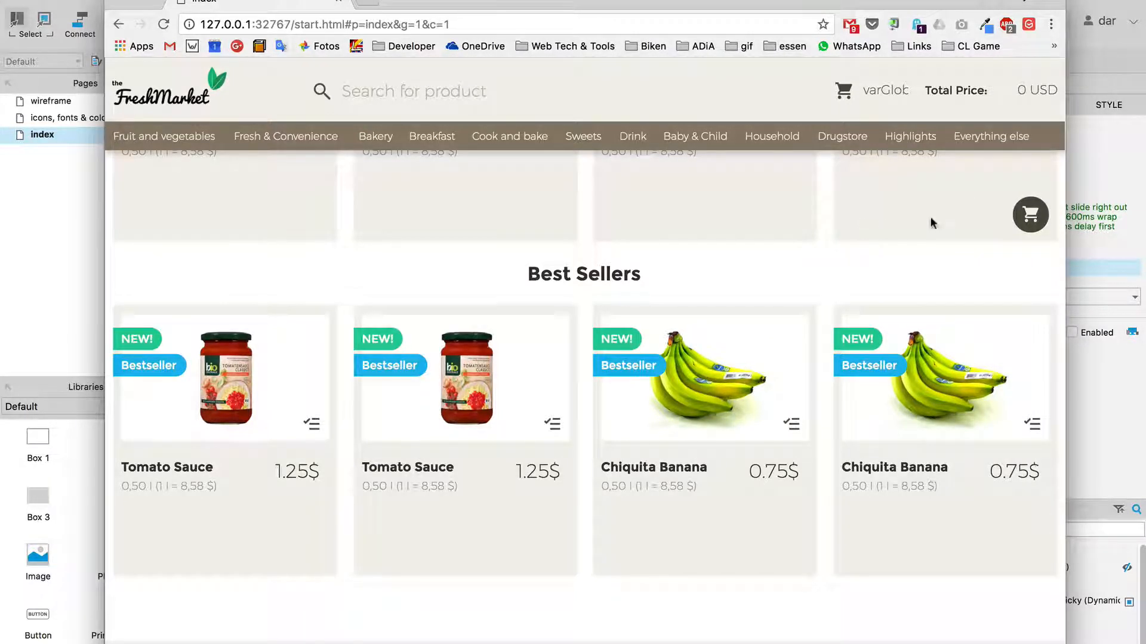
left_click(1030, 216)
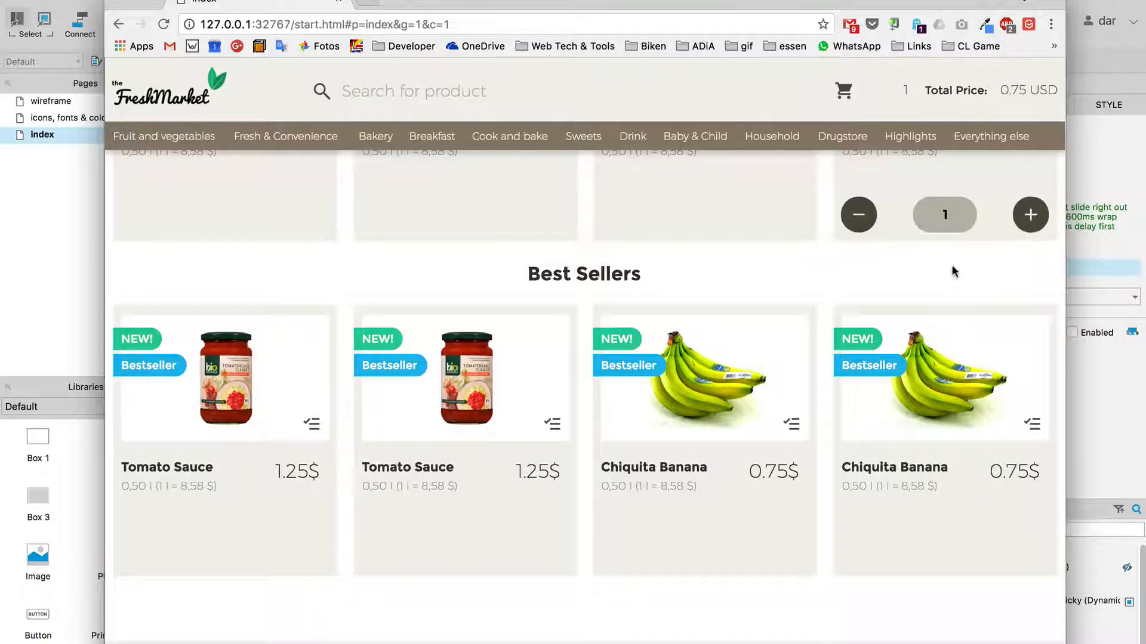
key("super+Tab")
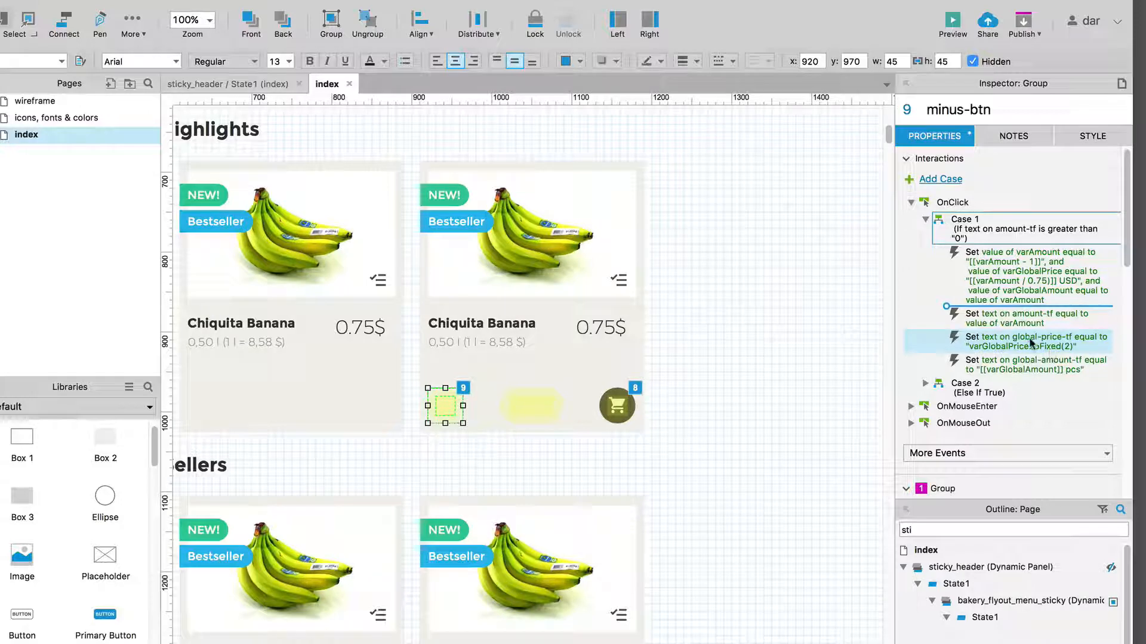
Step: Set global-price-tf's text in minus-btn's first click case to the value of variable varGlobalPrice and accept the case
double_click(998, 343)
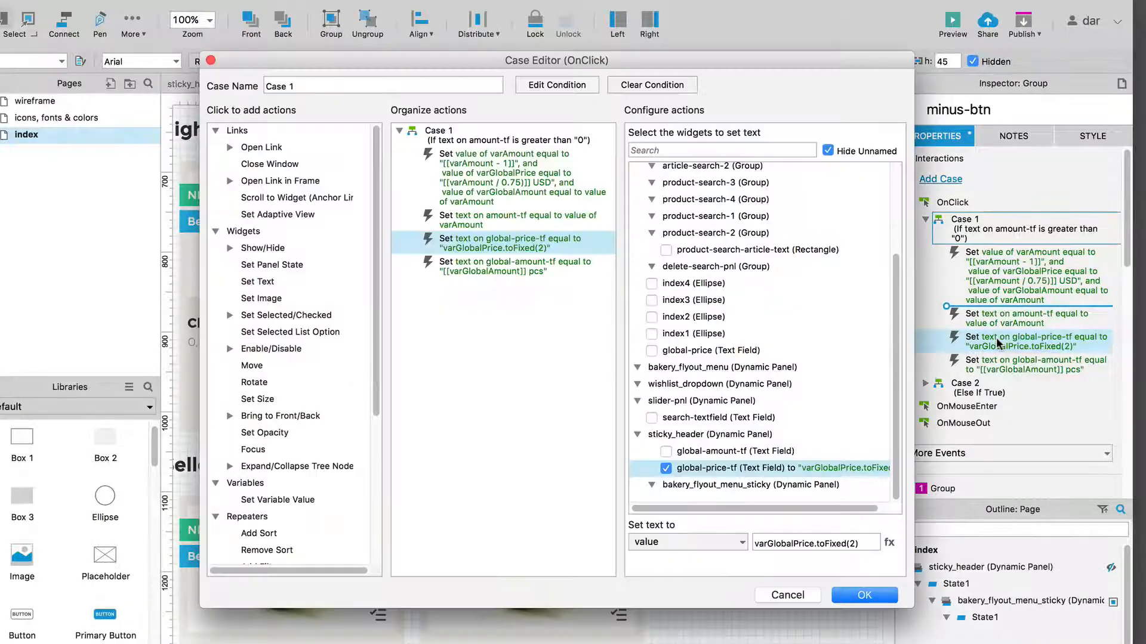
left_click(860, 543)
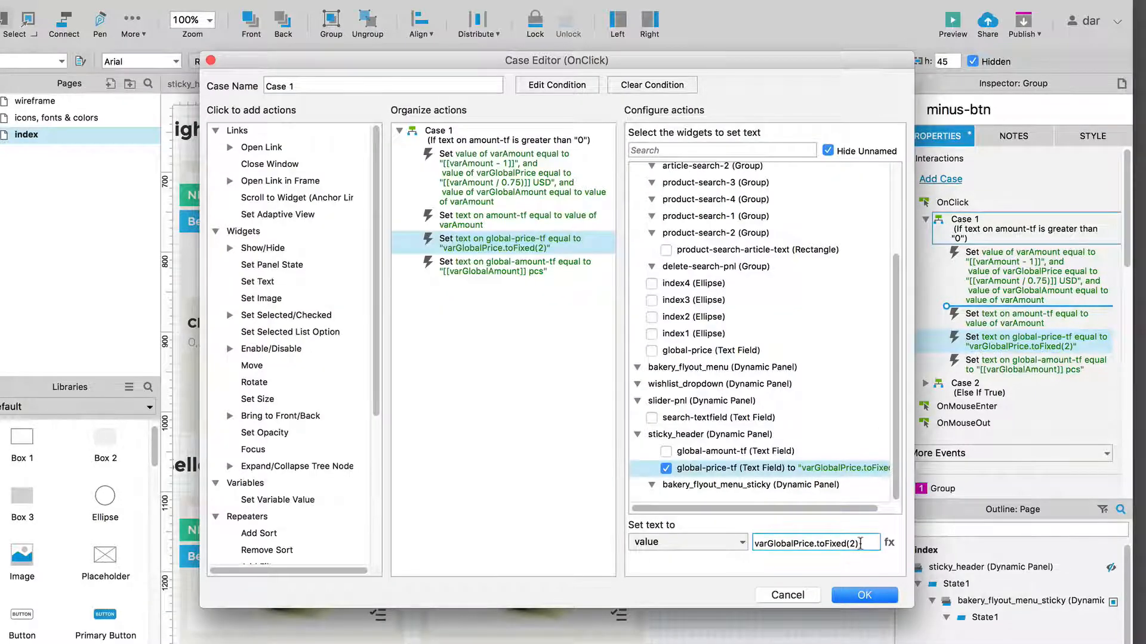
left_click(731, 544)
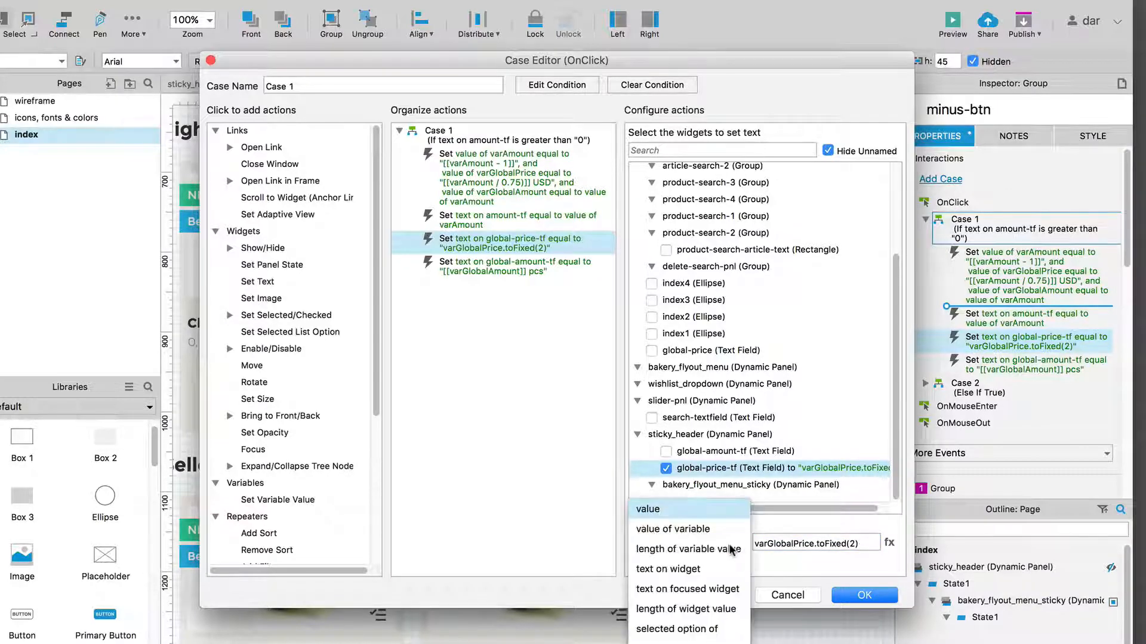
left_click(727, 529)
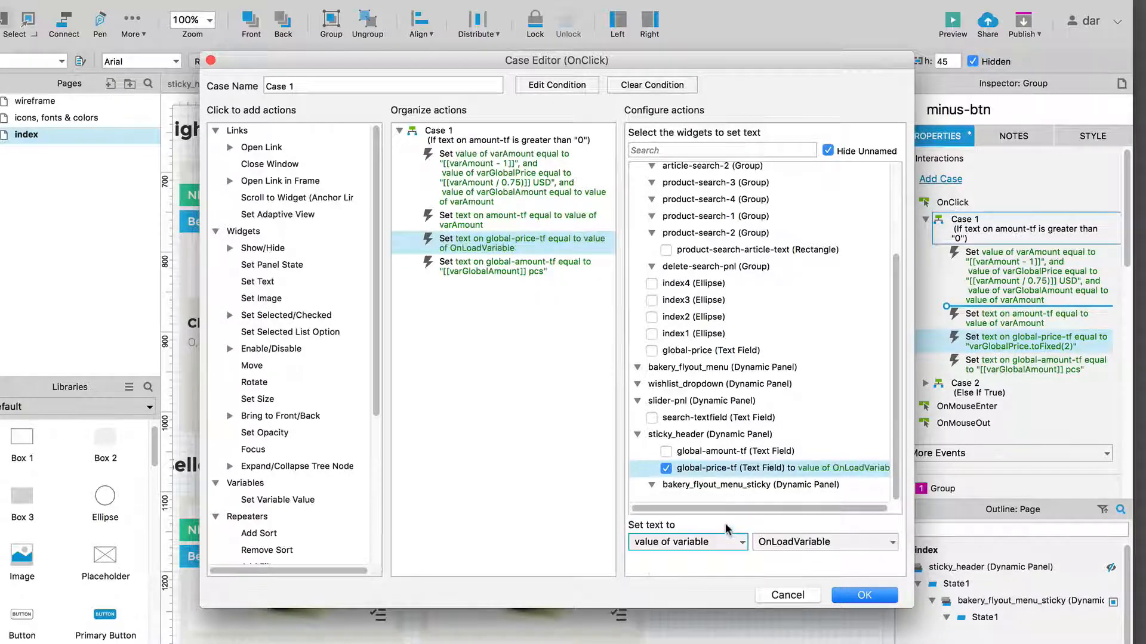
left_click(810, 544)
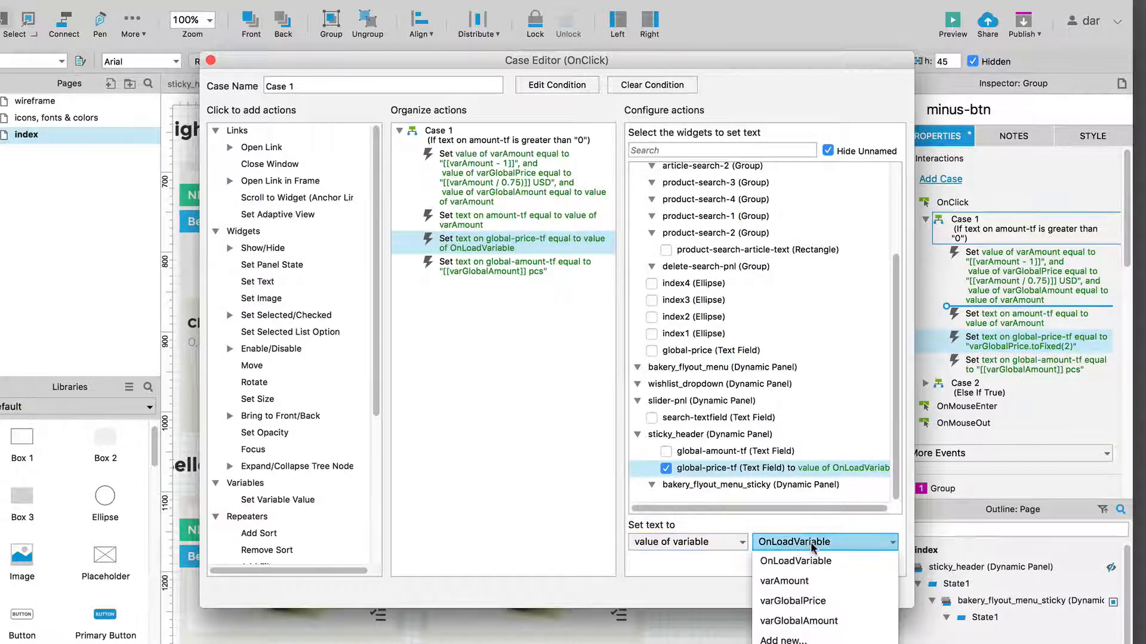
left_click(814, 601)
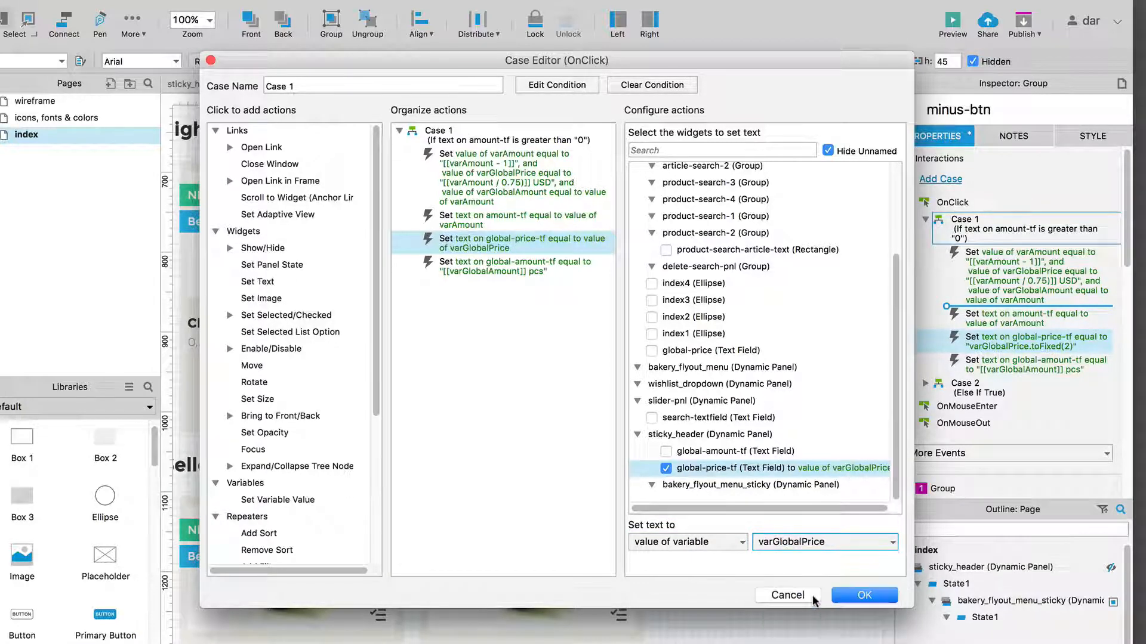
left_click(854, 597)
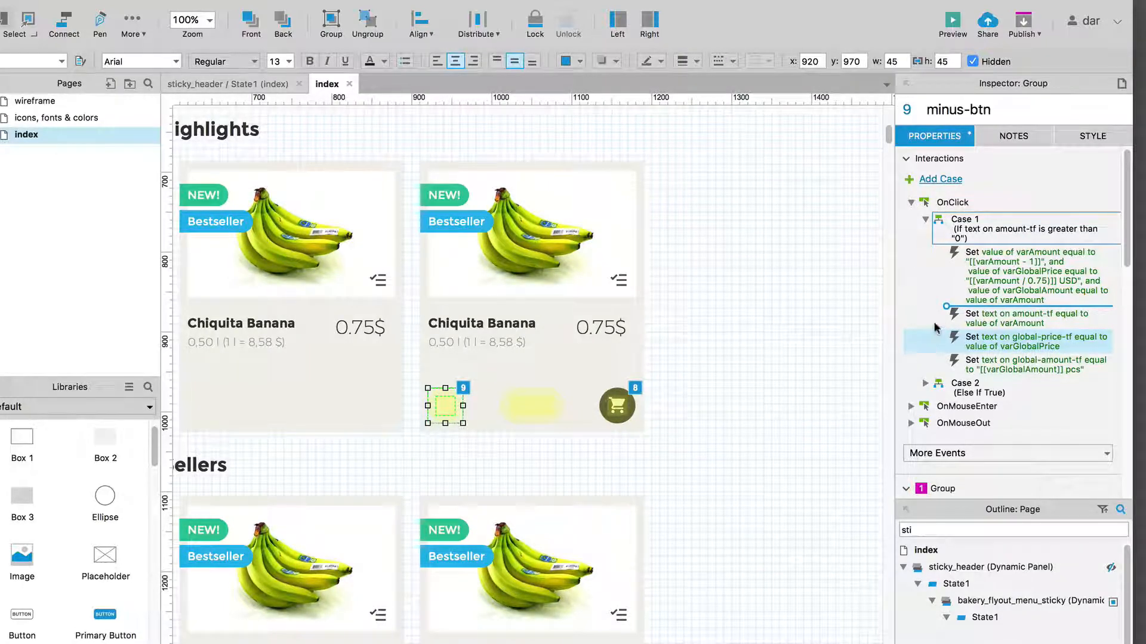
Step: Set varGlobalPrice in minus-btn's first click case to the value "[[(varAmount / 0.75).tofixed(2)]] USD" and accept the case
double_click(1026, 285)
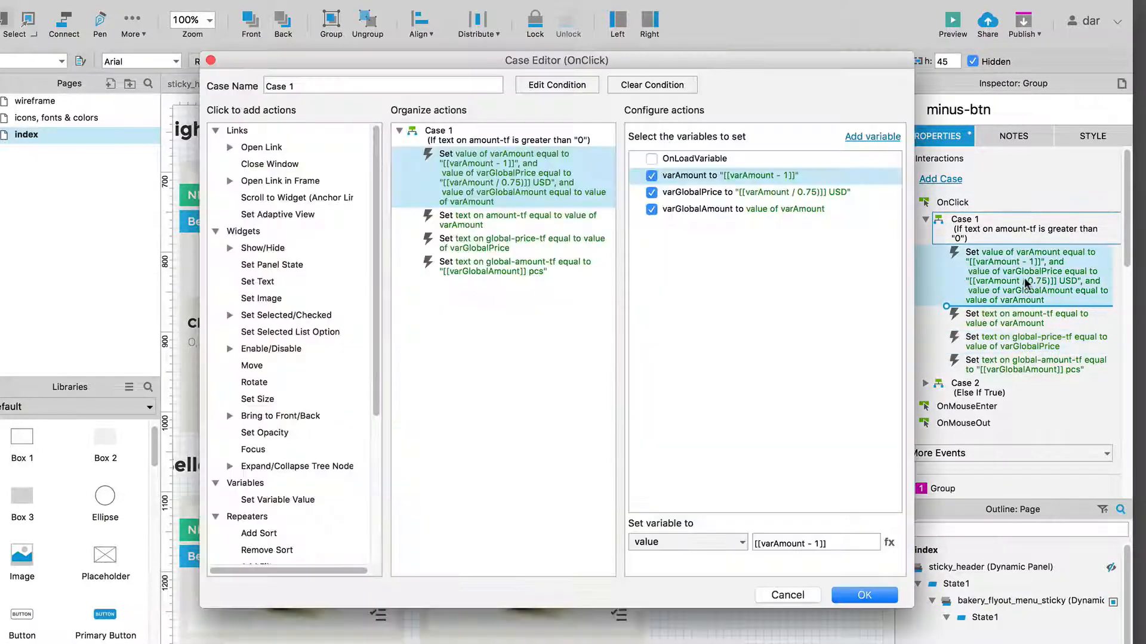
left_click(827, 192)
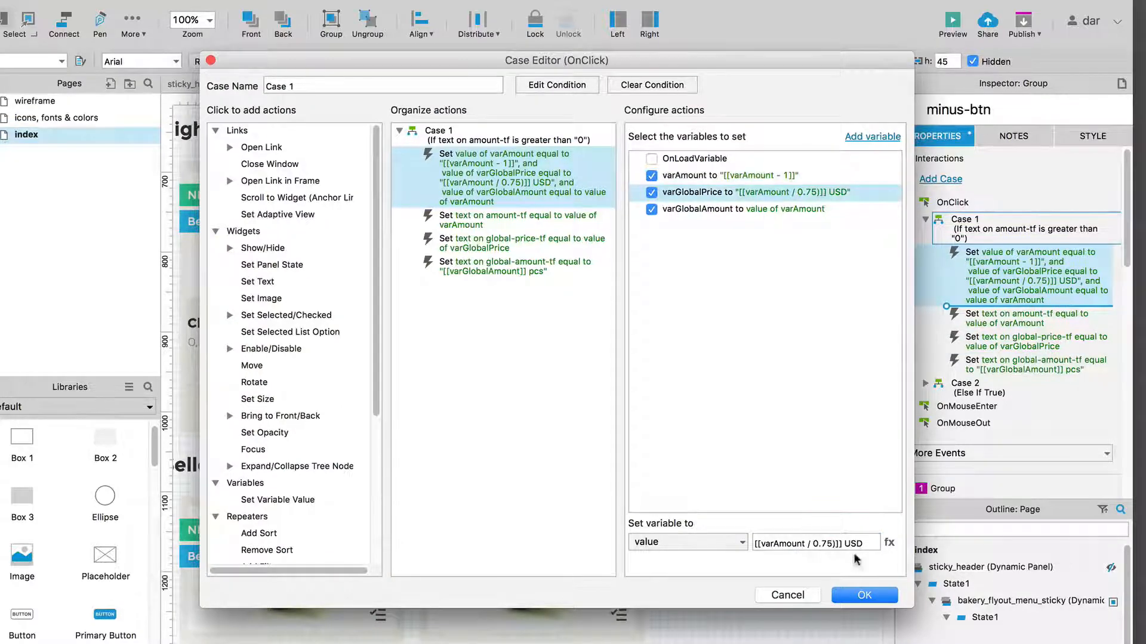
left_click(889, 542)
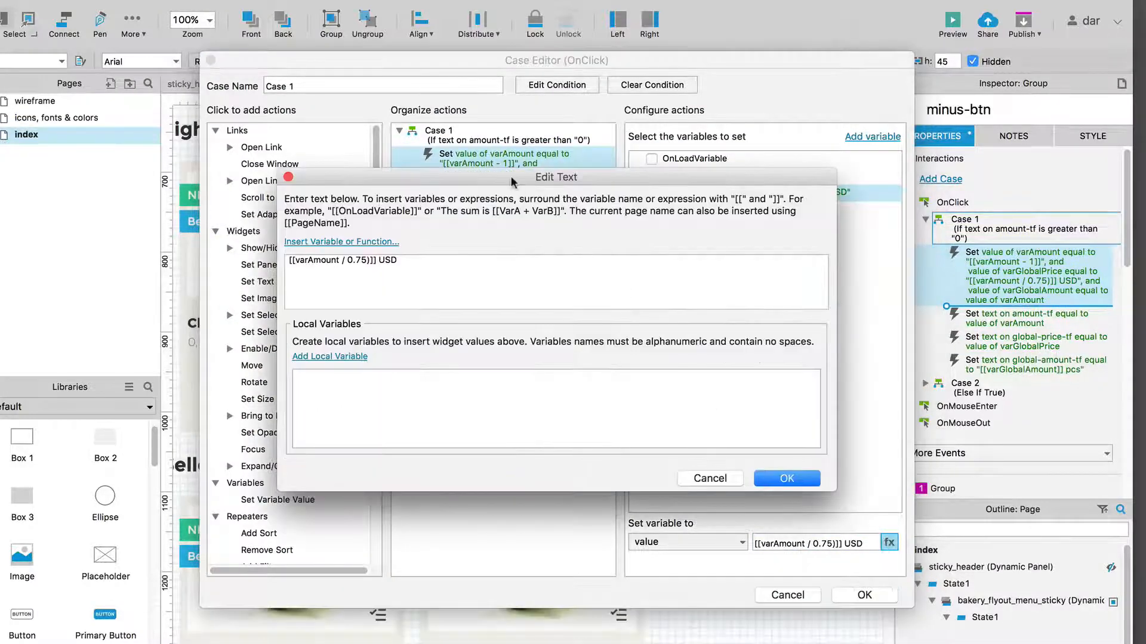
left_click_drag(512, 181, 534, 210)
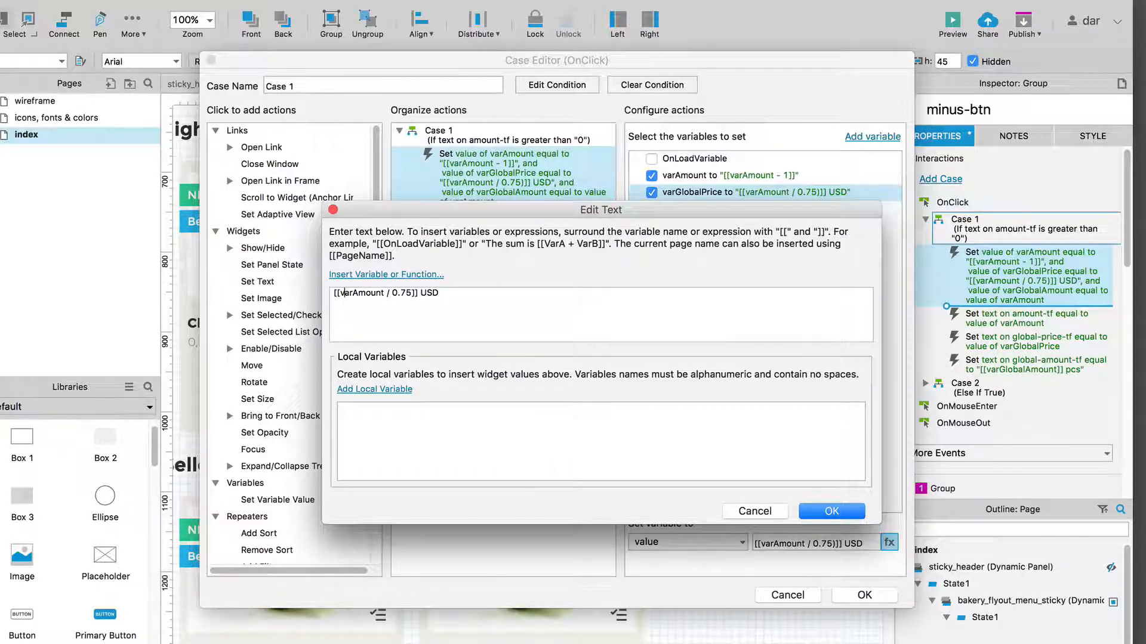
key("Right")
key("Right")
key("Right")
key("Right")
key("Right")
key("Right")
key("Right")
key("Right")
key("Right")
key("Right")
key("Right")
key("Right")
key("Right")
key("Right")
key("Right")
key("Left")
key("Right")
type("(")
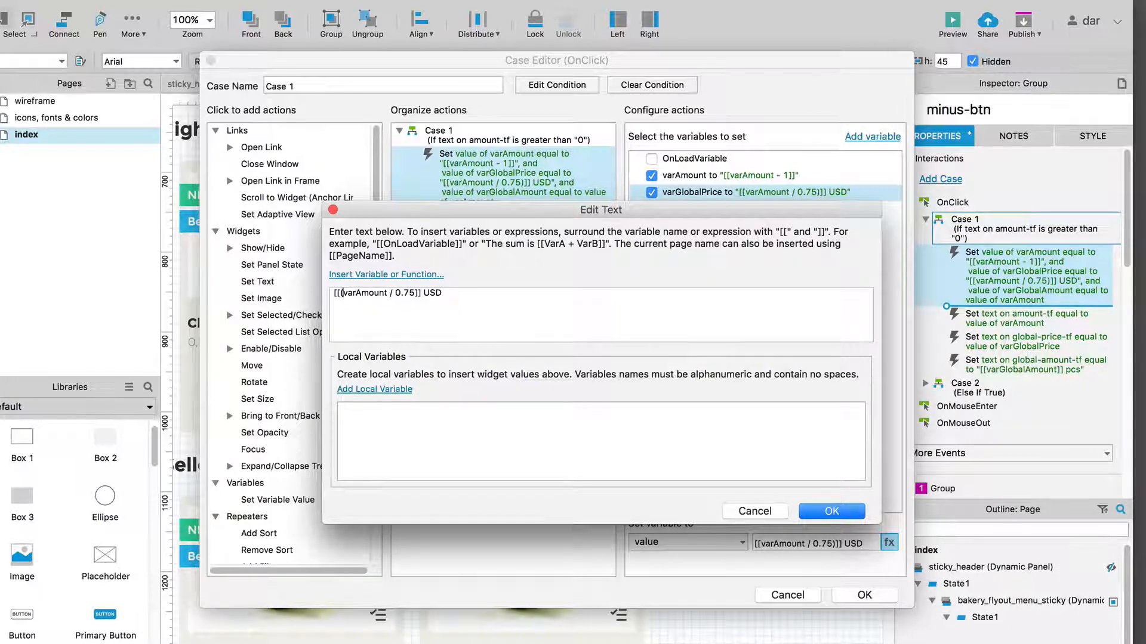
left_click(416, 293)
type(").tofix")
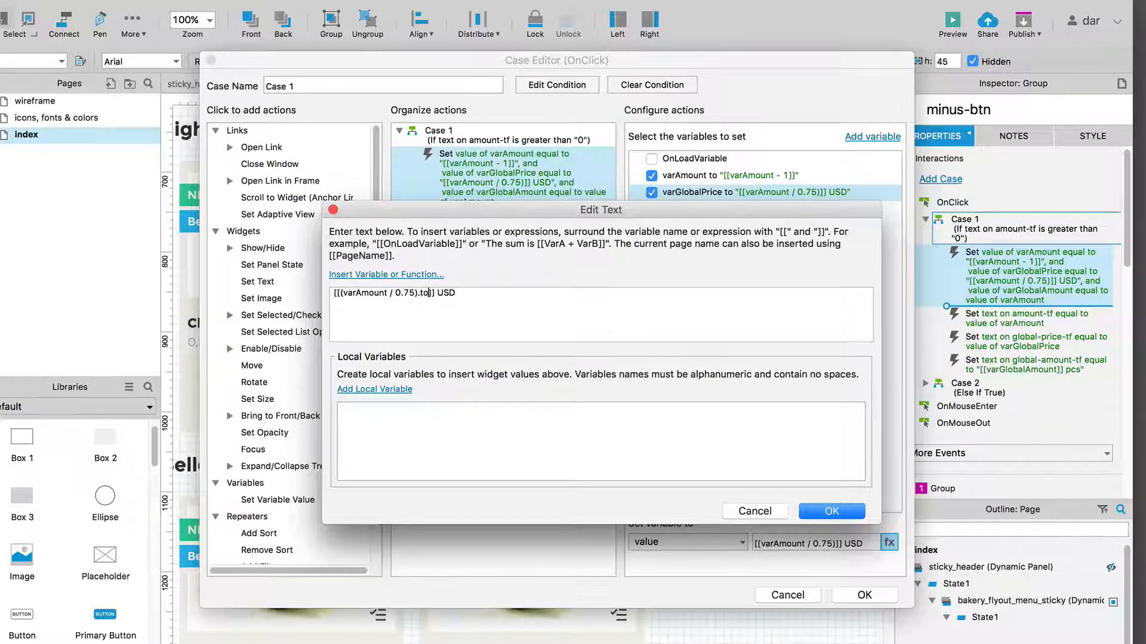
type("ed()")
key("Left")
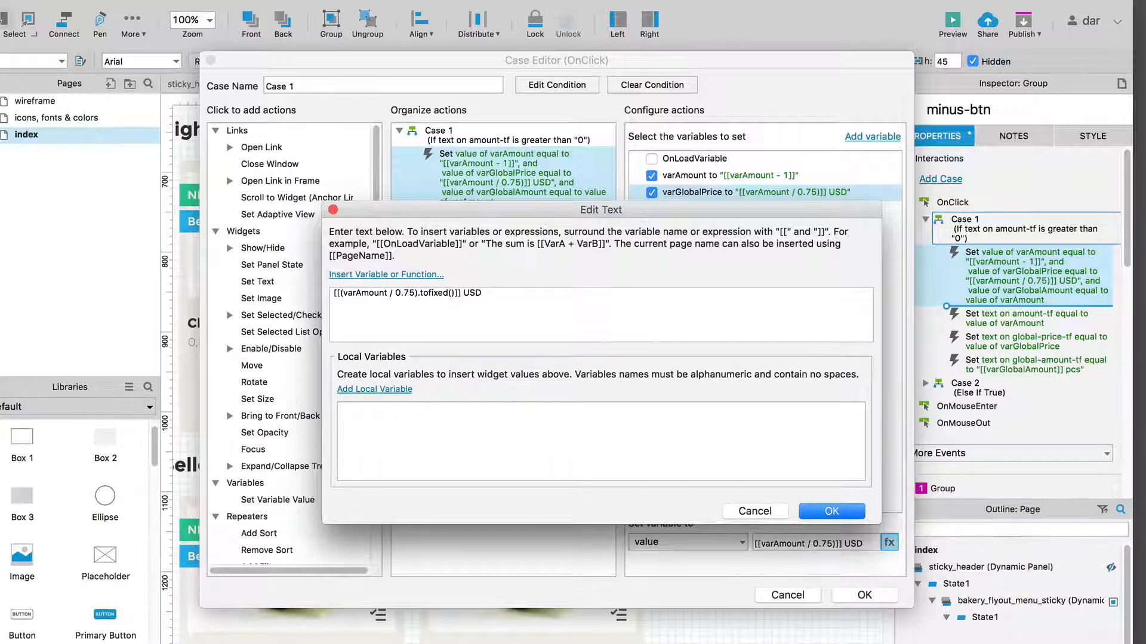
type("2")
double_click(479, 297)
left_click(501, 308)
left_click(831, 511)
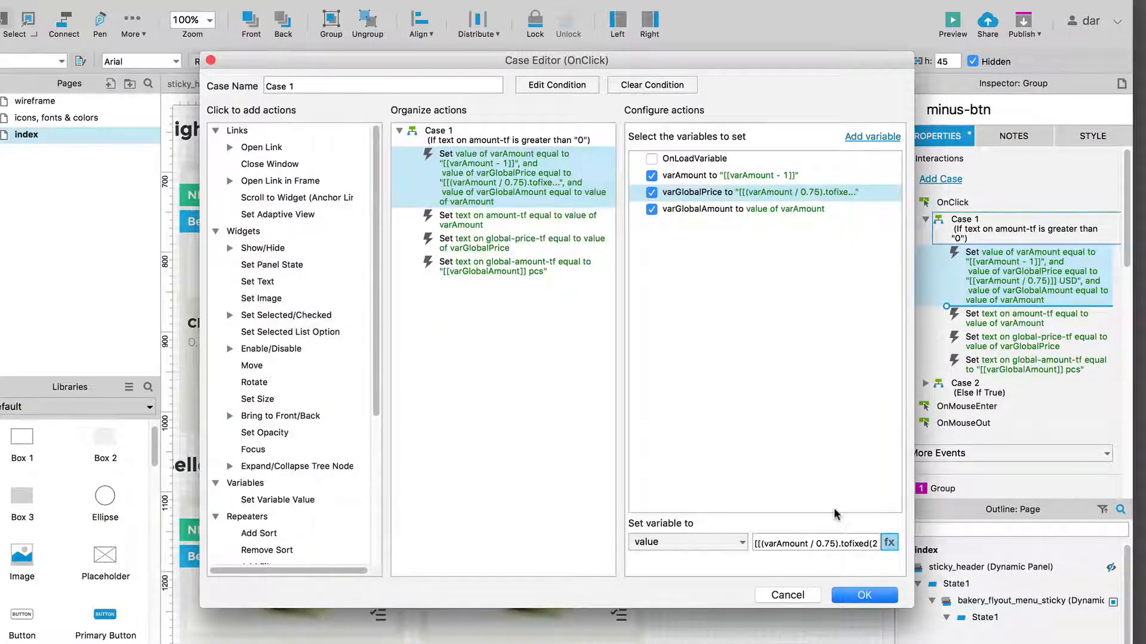
left_click(853, 597)
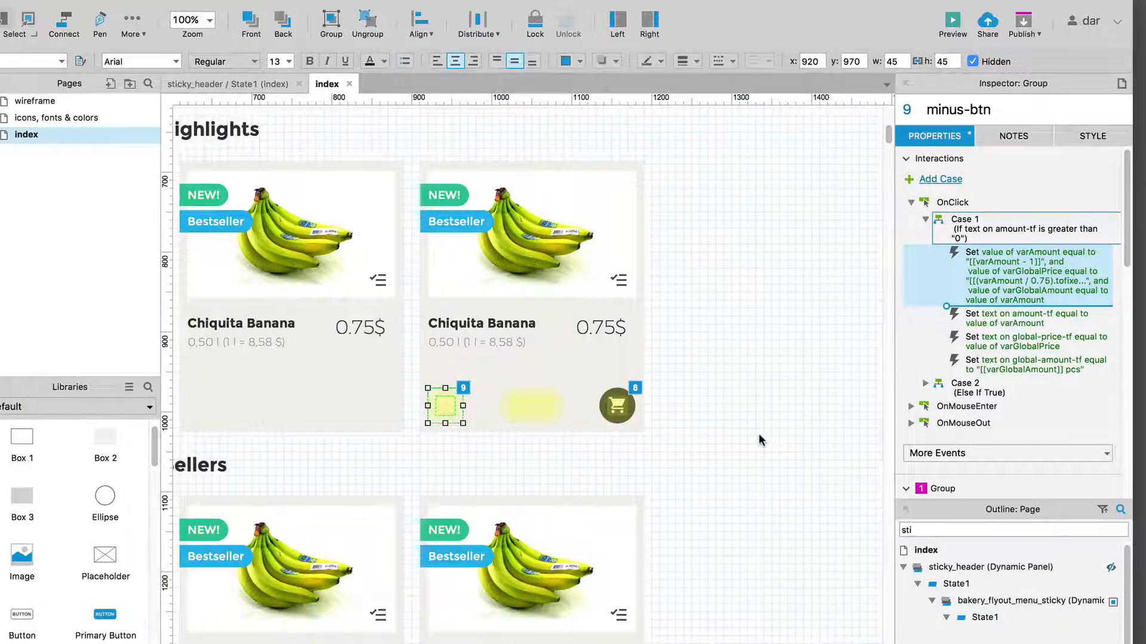
Step: Switch to the browser preview, reload it, and show the rightmost Chiquita Banana card in Current Highlights
key("super+Tab")
key("super+Tab")
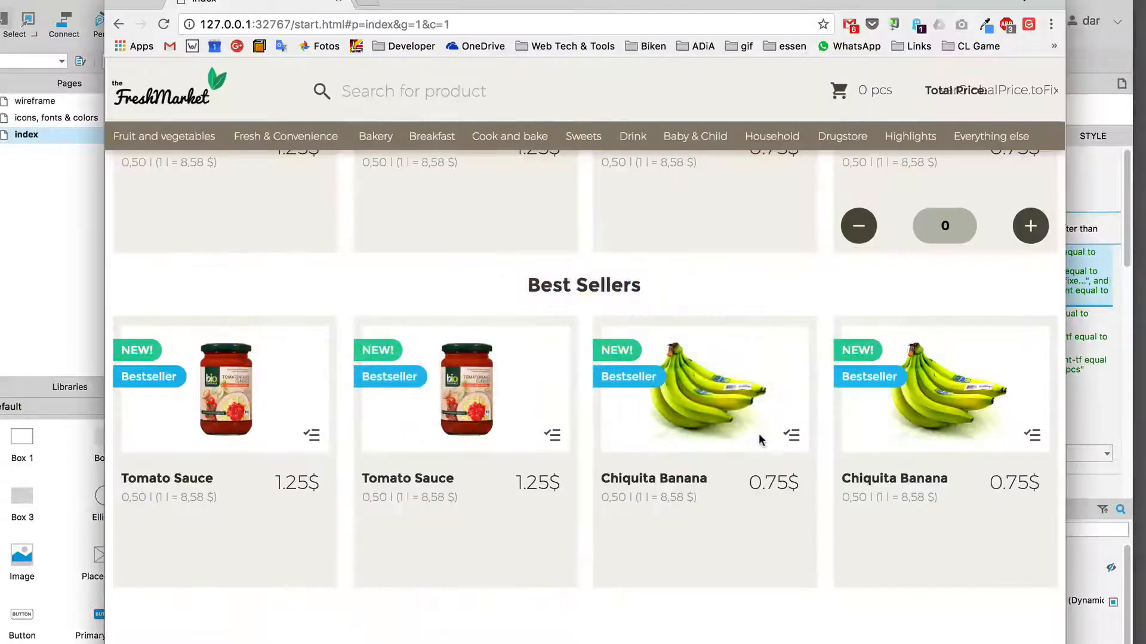
key("super+r")
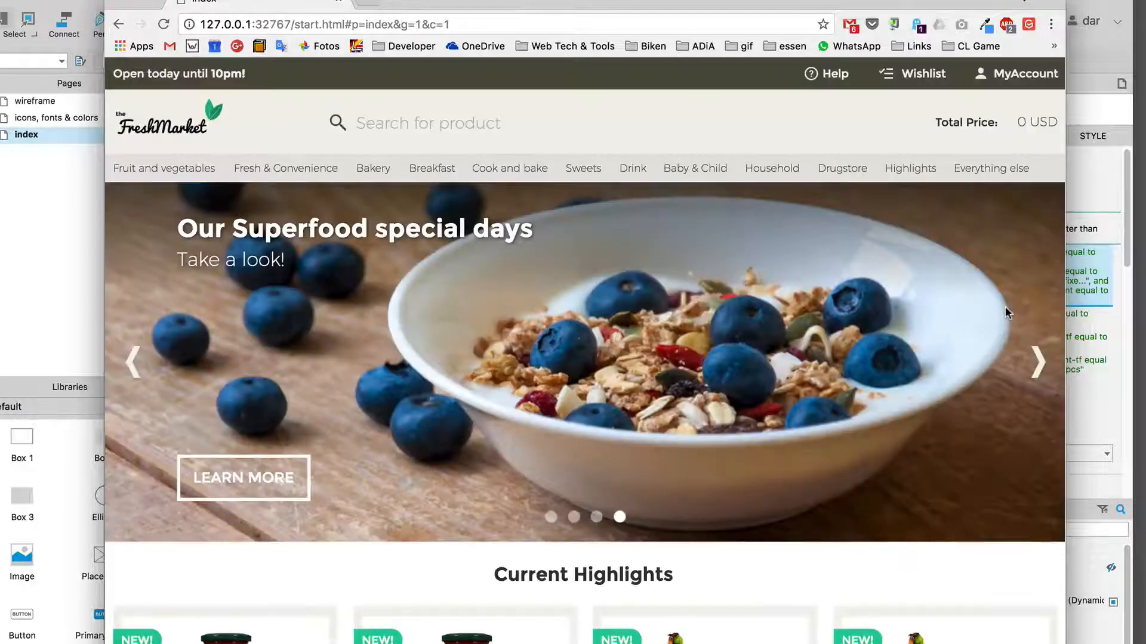
scroll(1005, 307, "down", 5)
scroll(1006, 313, "down", 5)
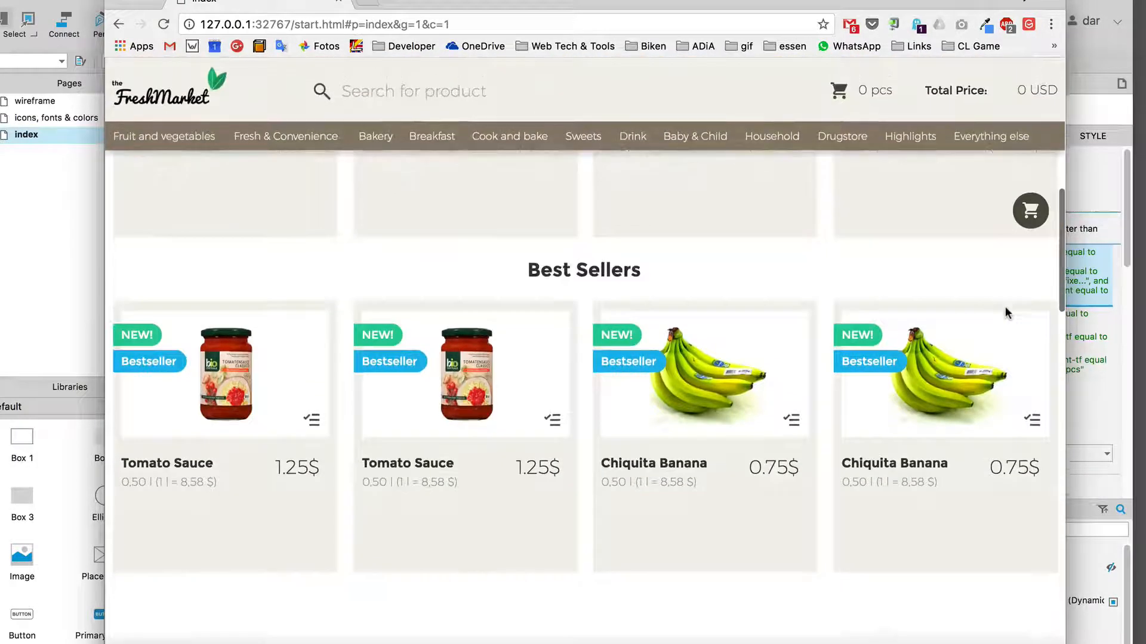
scroll(1006, 322, "up", 2)
Step: Raise the banana quantity to 6 and lower it to 0 to check the sticky header's amount and total price
left_click(1026, 320)
left_click(1025, 322)
left_click(1025, 324)
left_click(1026, 324)
left_click(1025, 324)
left_click(1026, 324)
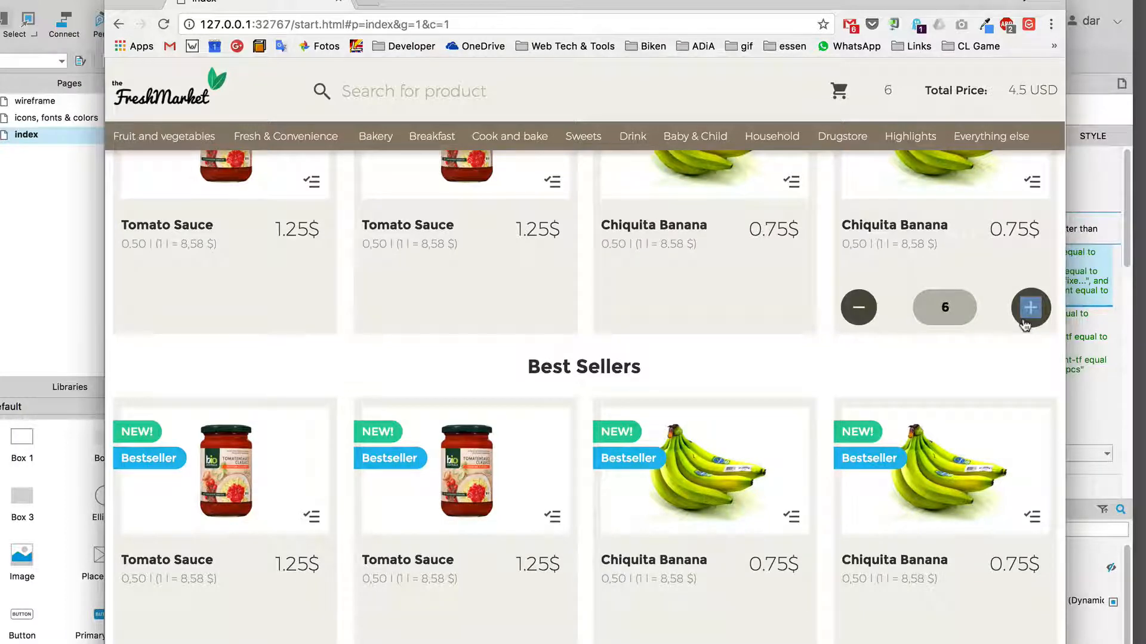
left_click(858, 325)
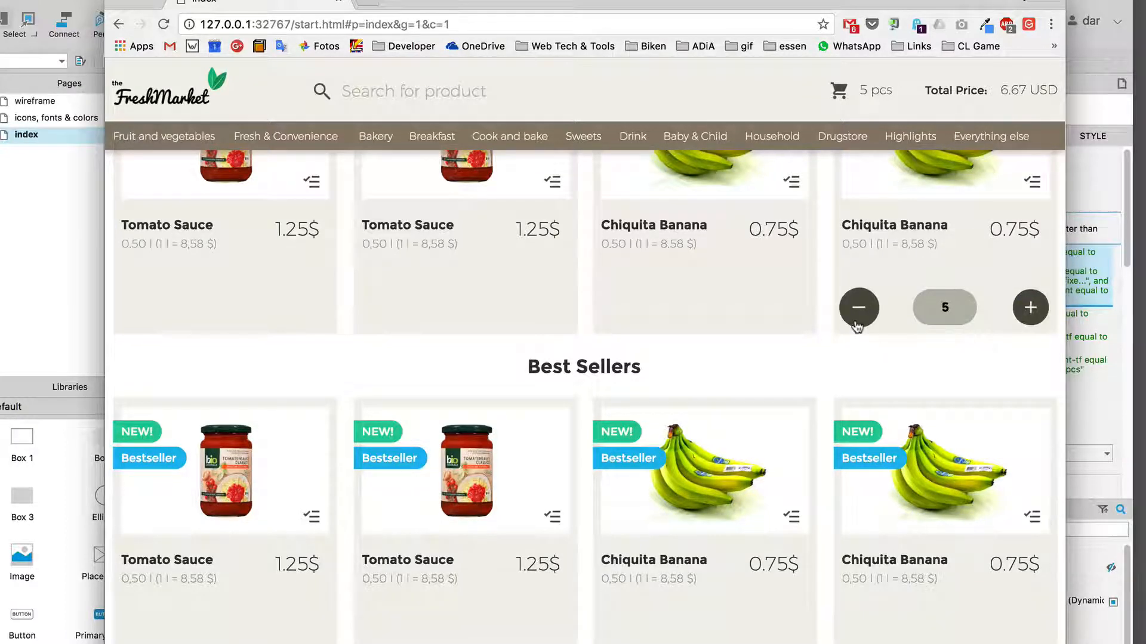
left_click(857, 325)
left_click(857, 325)
left_click(857, 325)
left_click(857, 326)
left_click(858, 325)
Step: Raise the banana quantity to 6 again and reduce it stepwise to 0, comparing the total price at each amount
left_click(1037, 317)
left_click(1042, 326)
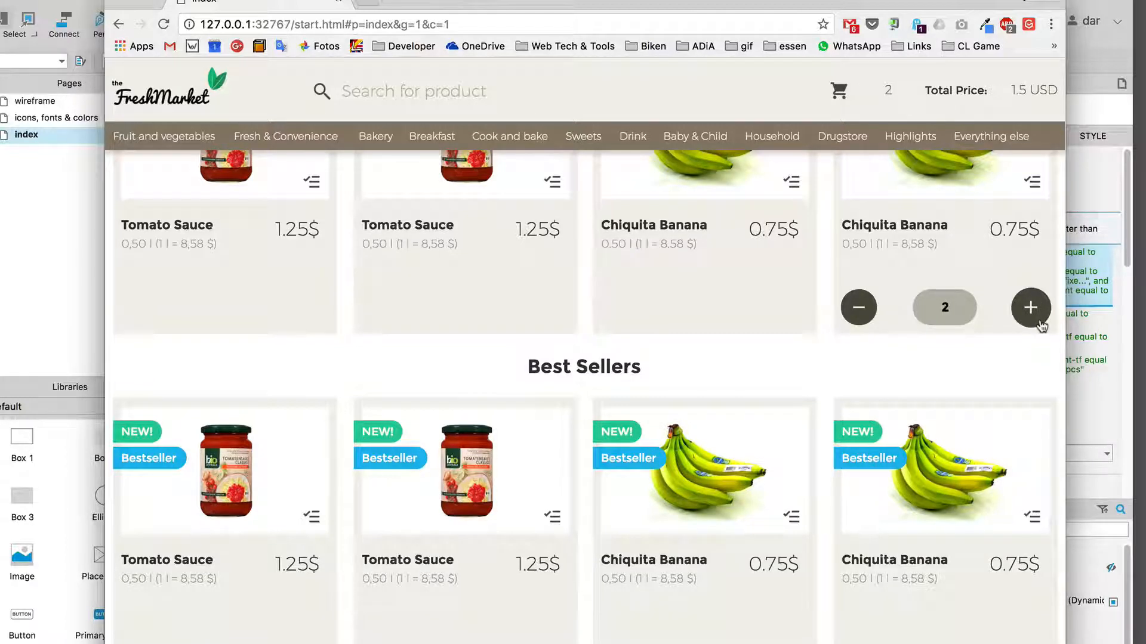
double_click(1041, 325)
double_click(1041, 326)
double_click(862, 324)
left_click(860, 322)
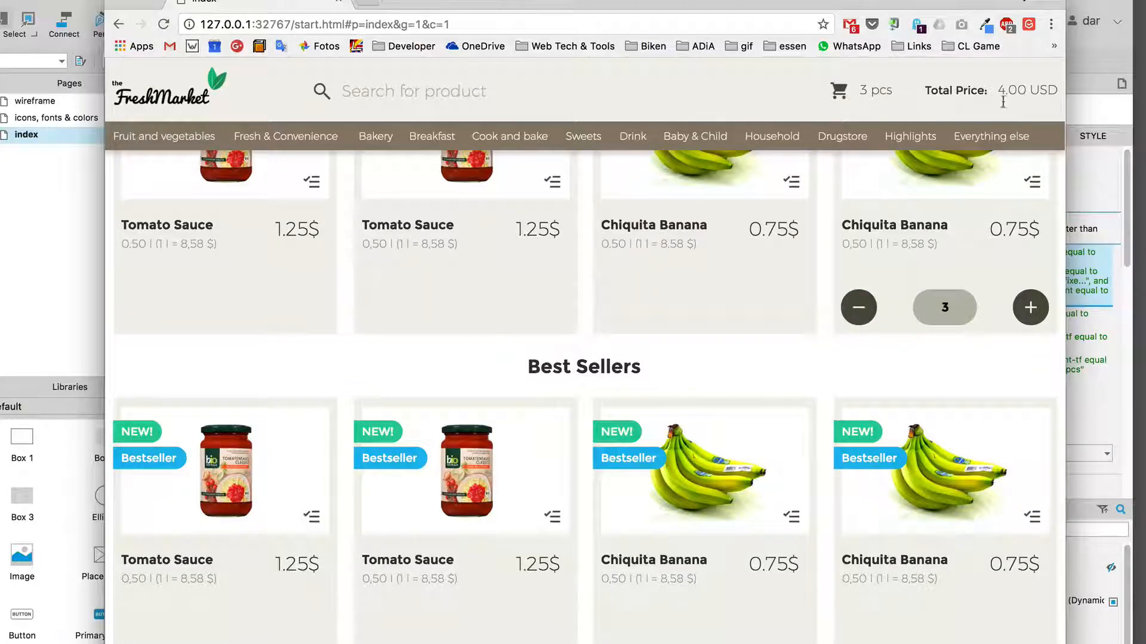
left_click(863, 316)
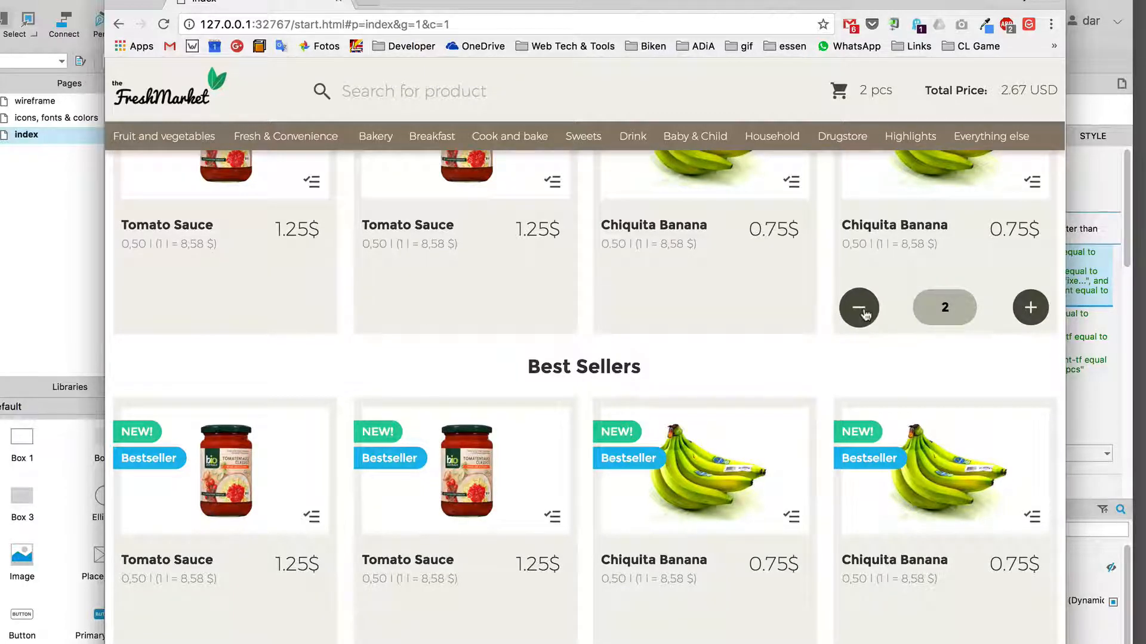
left_click(865, 315)
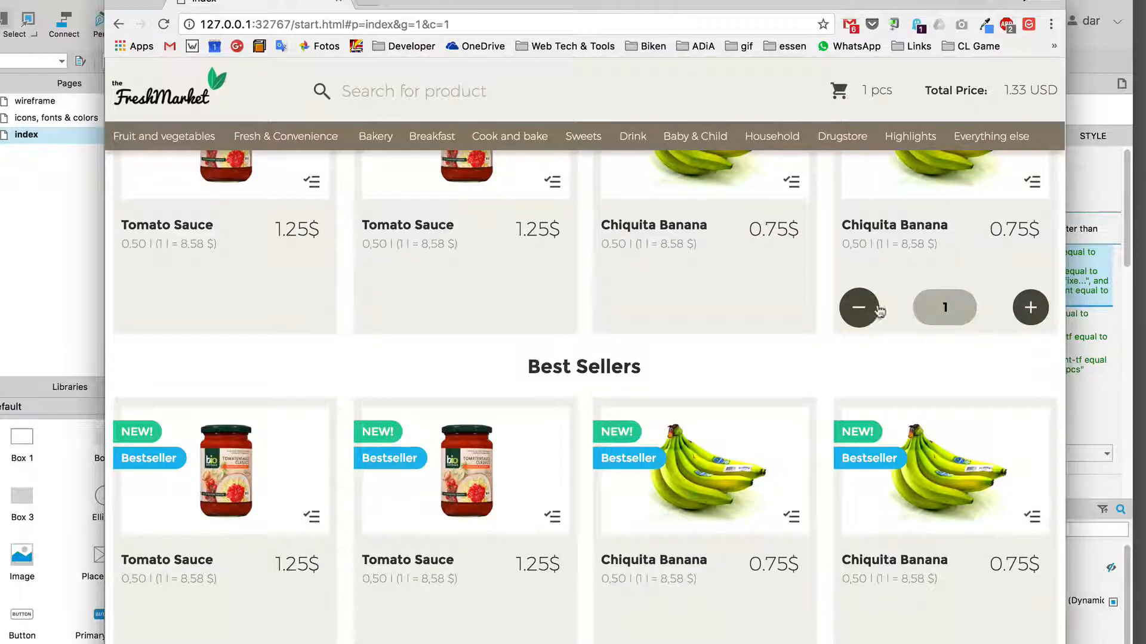
left_click(866, 316)
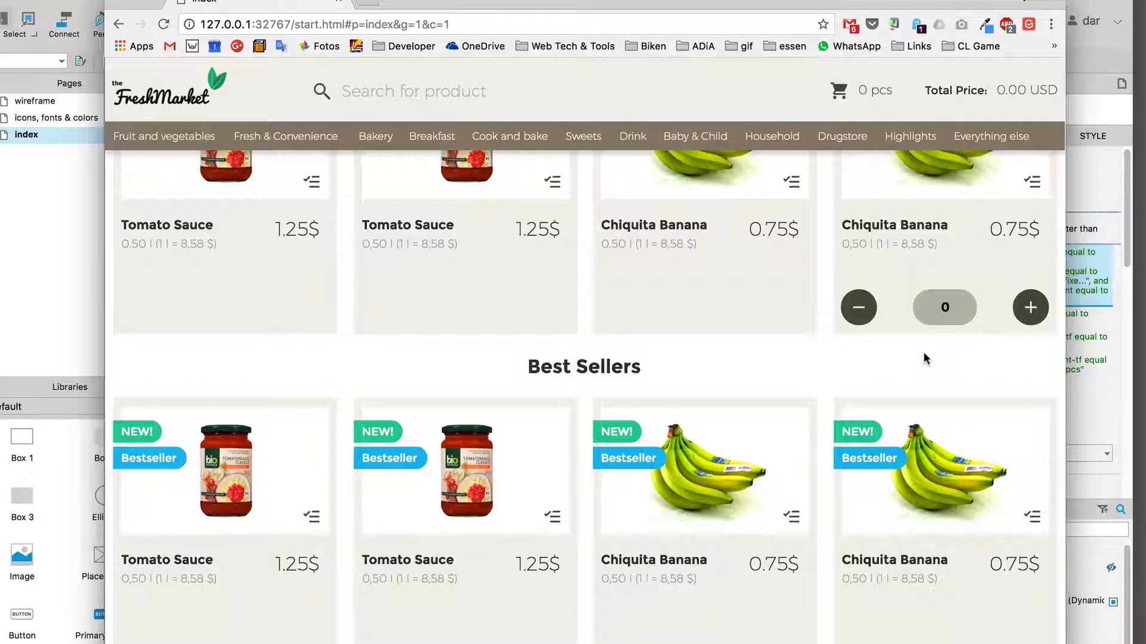
Step: Check the total price in the page's regular top header and return to Axure RP
scroll(923, 352, "up", 10)
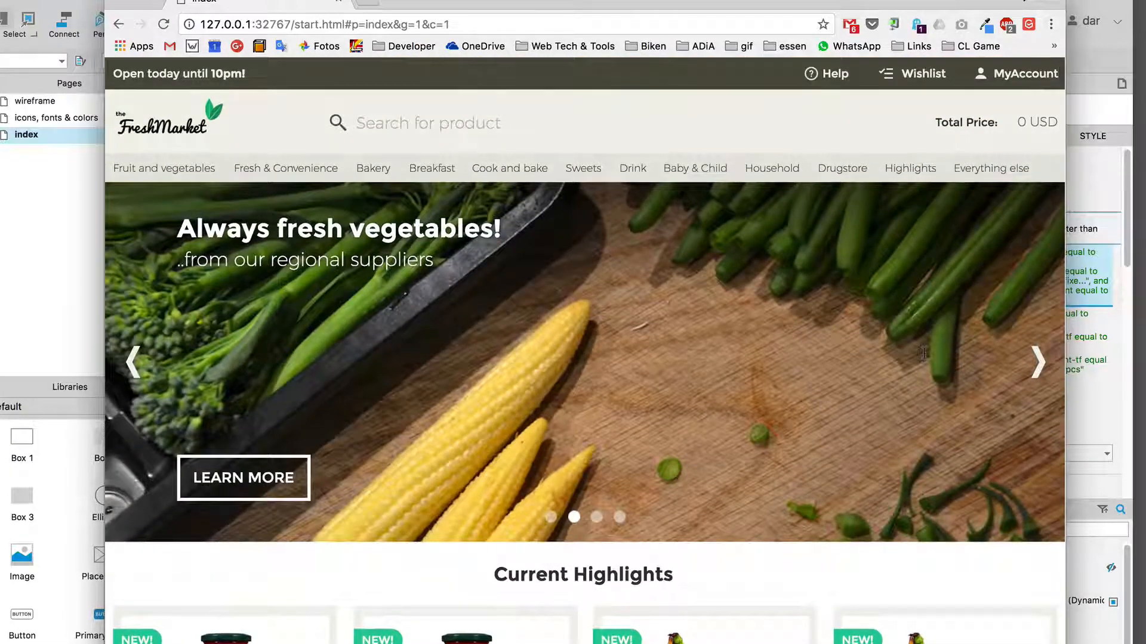
scroll(922, 353, "down", 1)
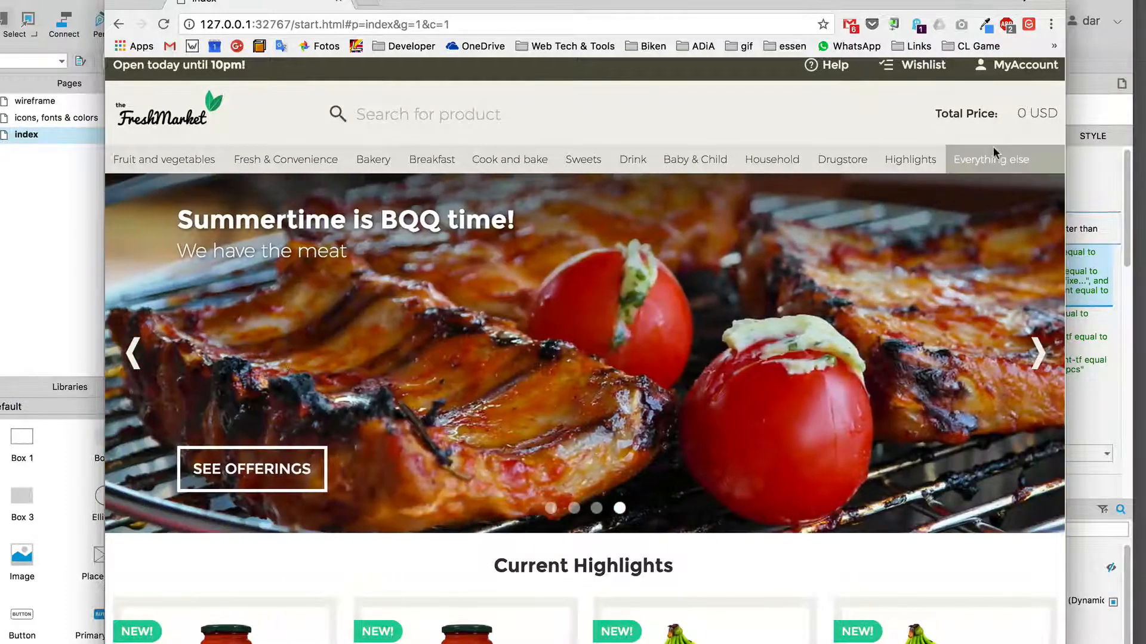
scroll(993, 145, "down", 1)
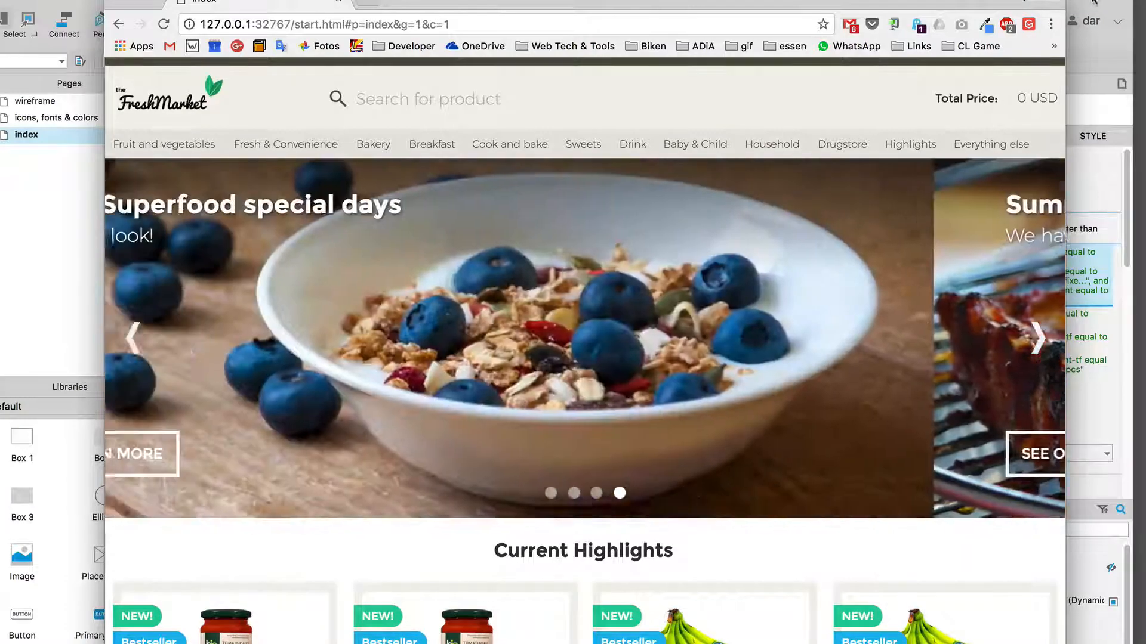
left_click(1086, 4)
Step: Rename the total price text field in the index page's top header to "top-price"
scroll(711, 313, "up", 10)
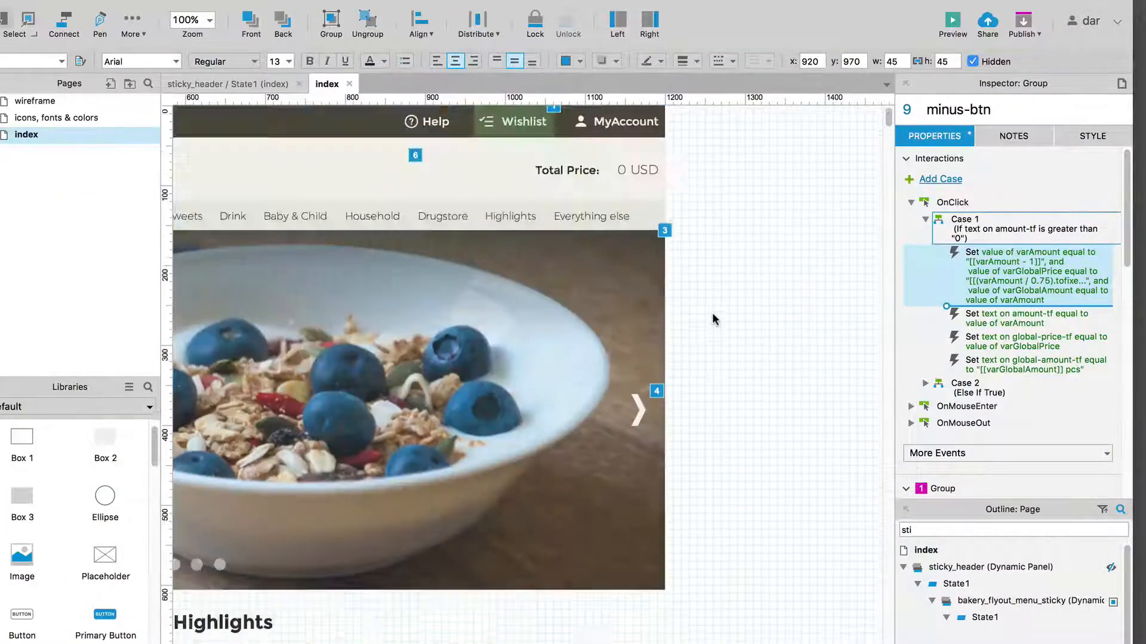
scroll(711, 313, "left", 3)
left_click(690, 174)
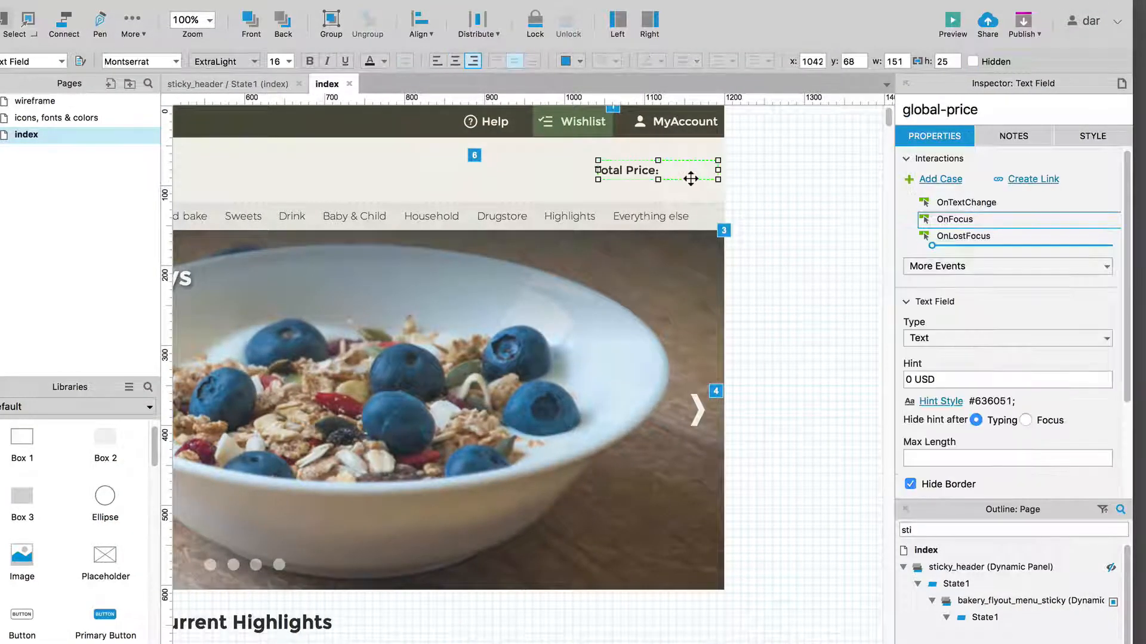
left_click(919, 108)
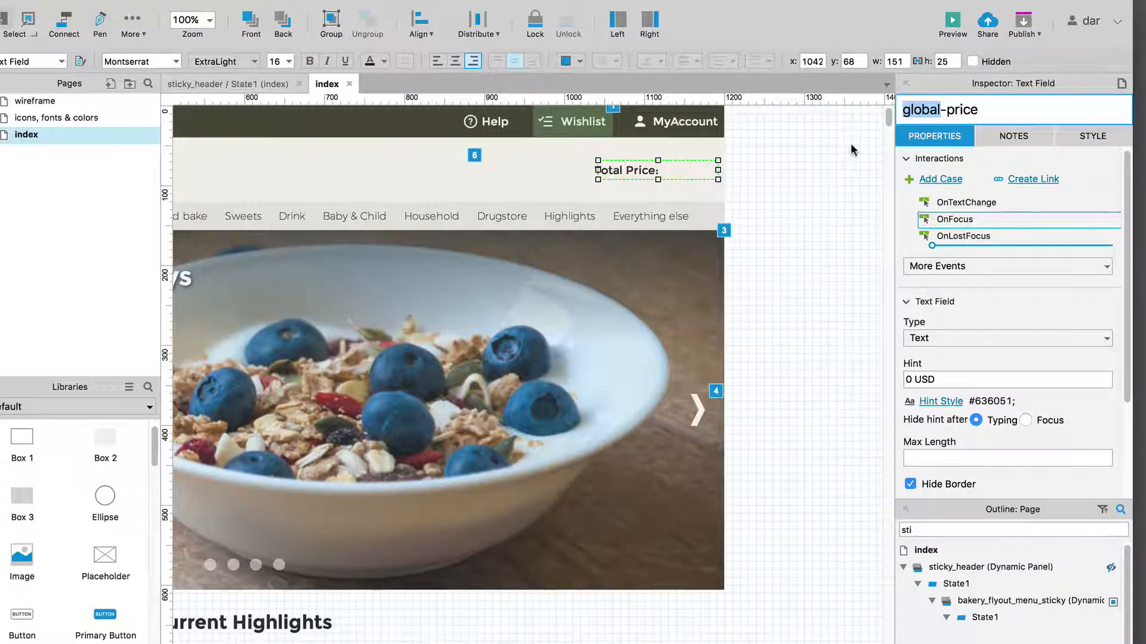
type("top")
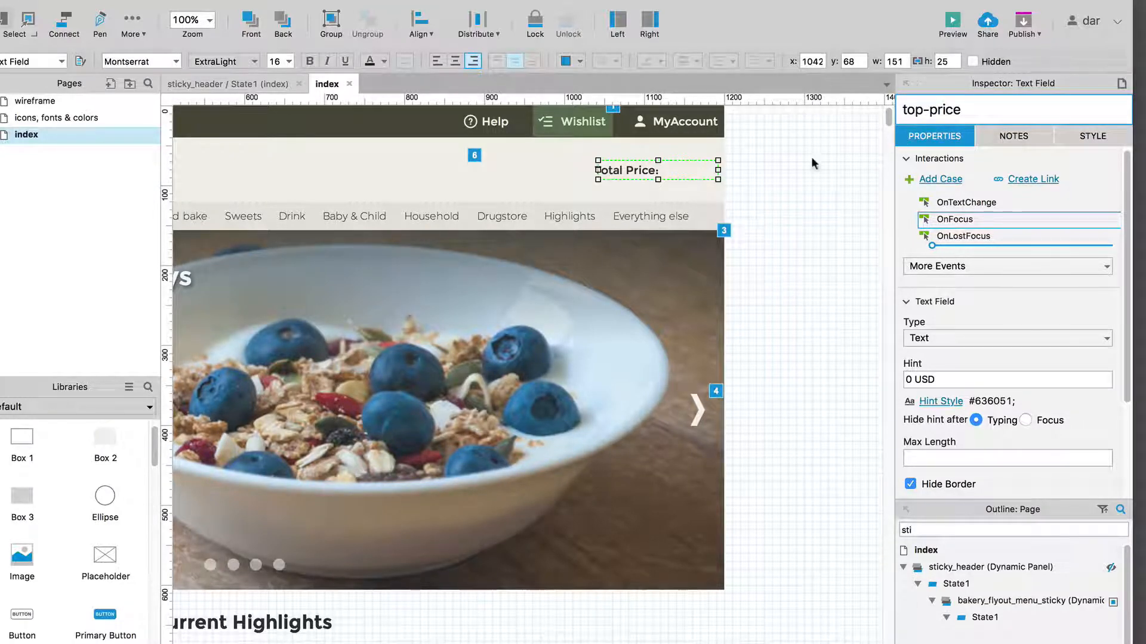
left_click(746, 174)
Step: Move the "Total Price:" label in the top header 20 px to the left, to x 1018
left_click(626, 168)
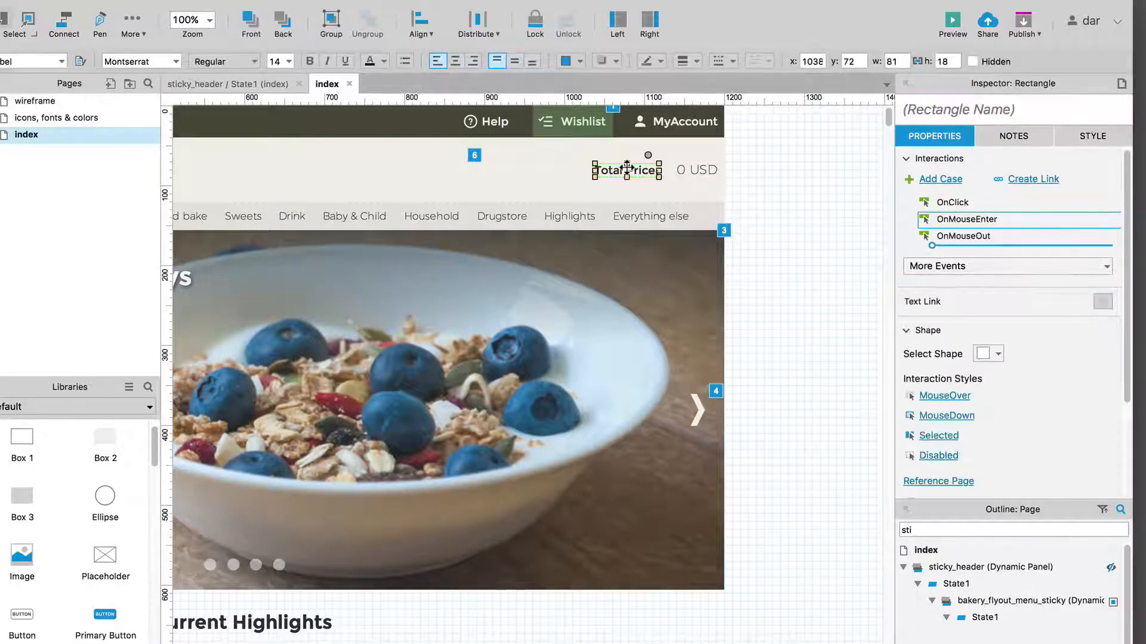
key("shift+Left")
key("shift+Left")
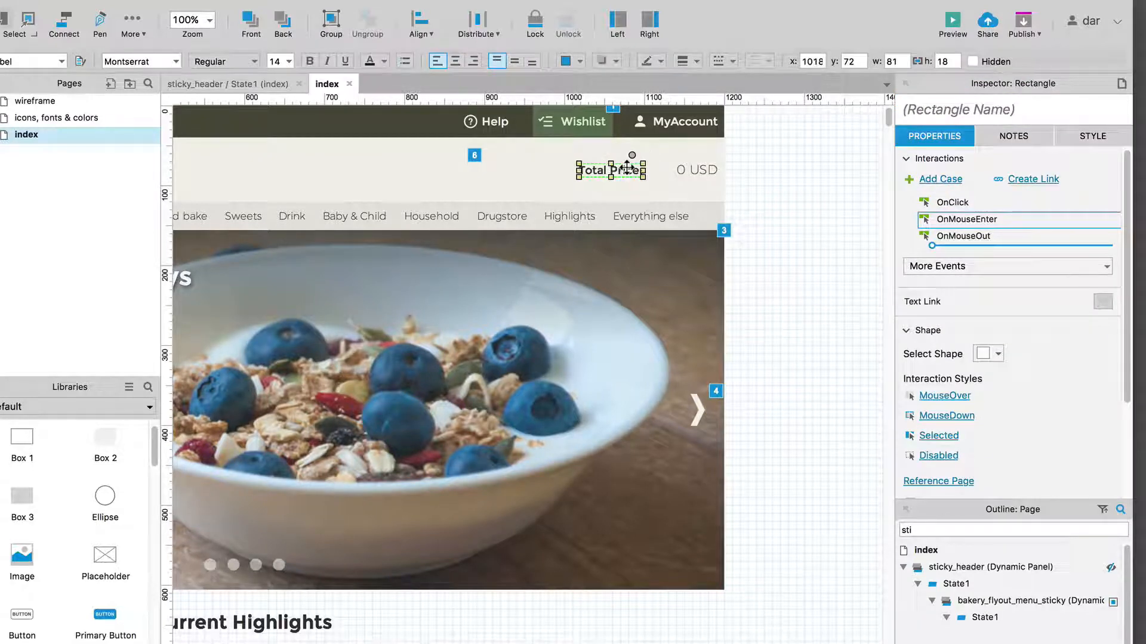
left_click(839, 223)
scroll(839, 223, "down", 8)
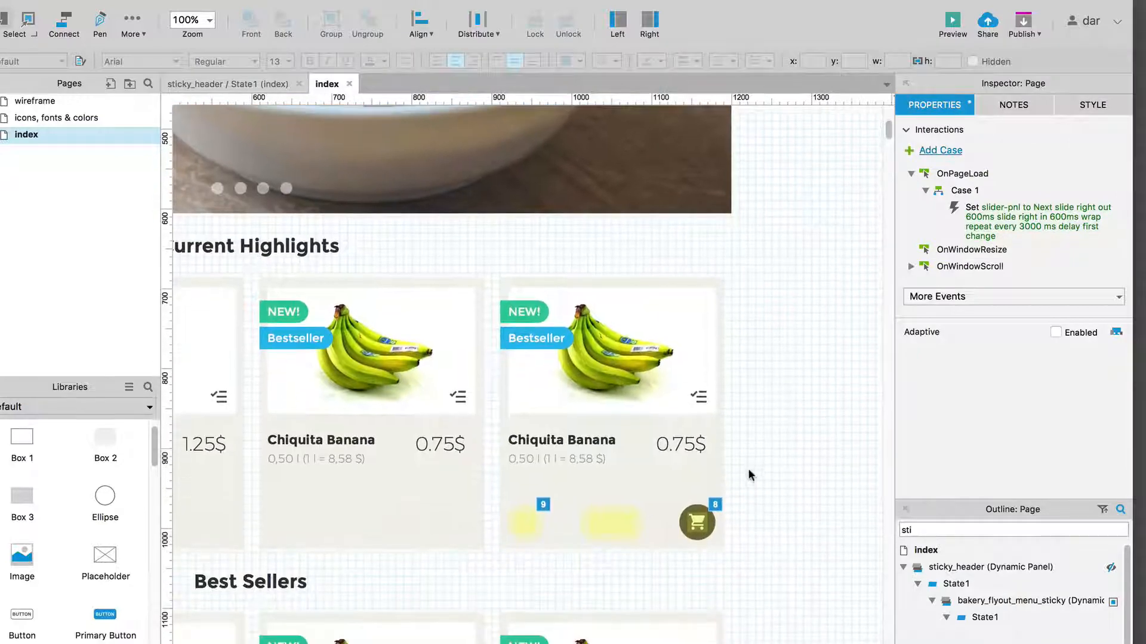
left_click(699, 524)
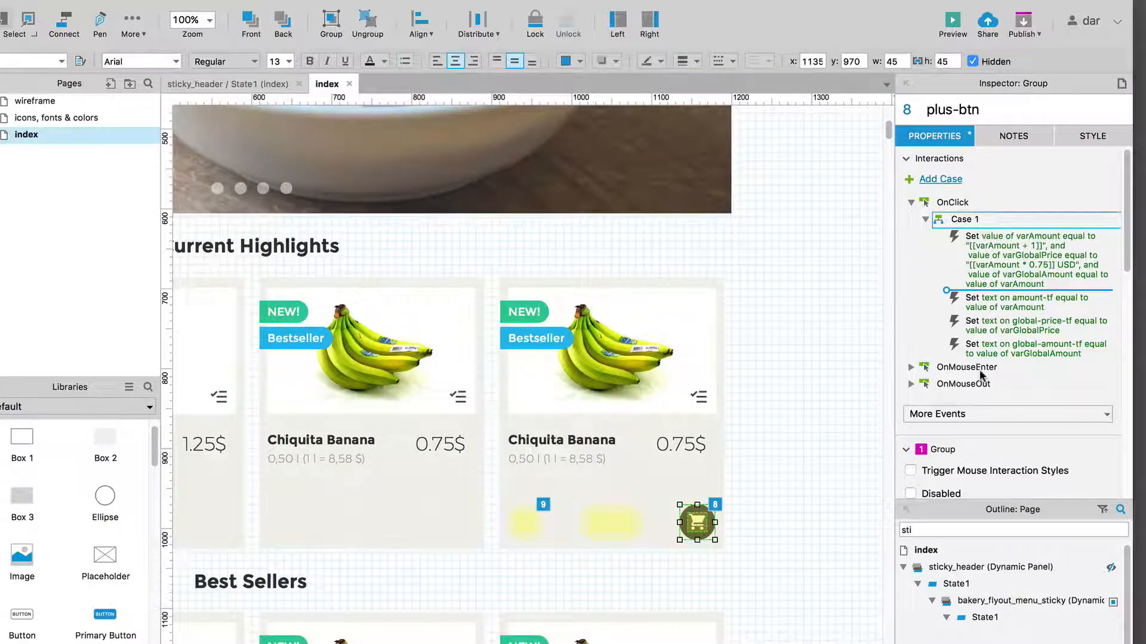
double_click(983, 254)
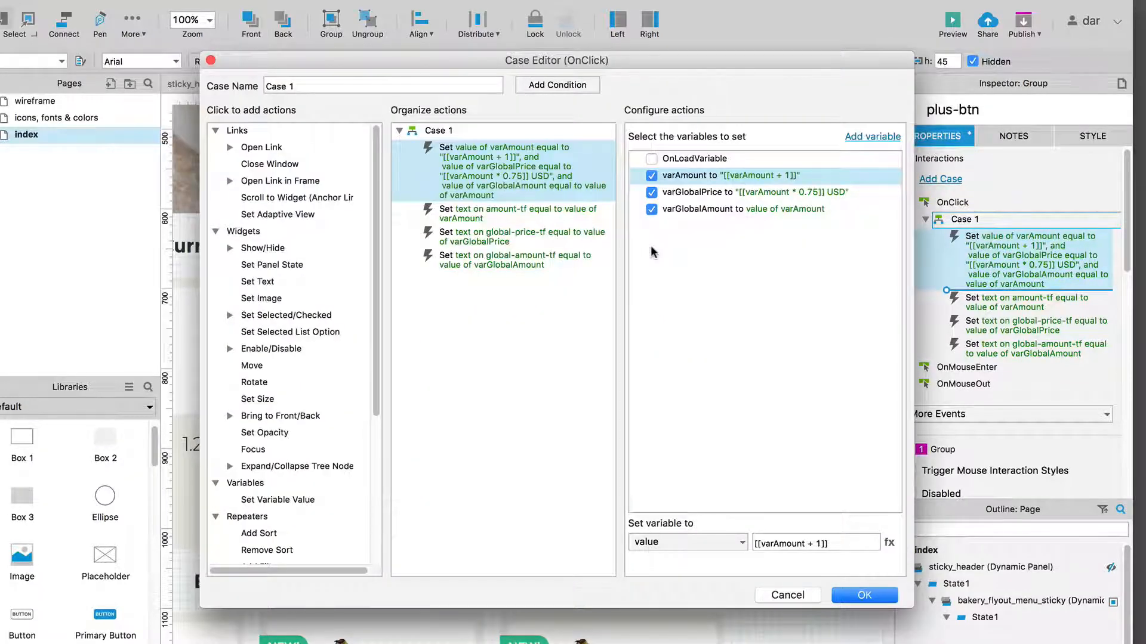
left_click(505, 309)
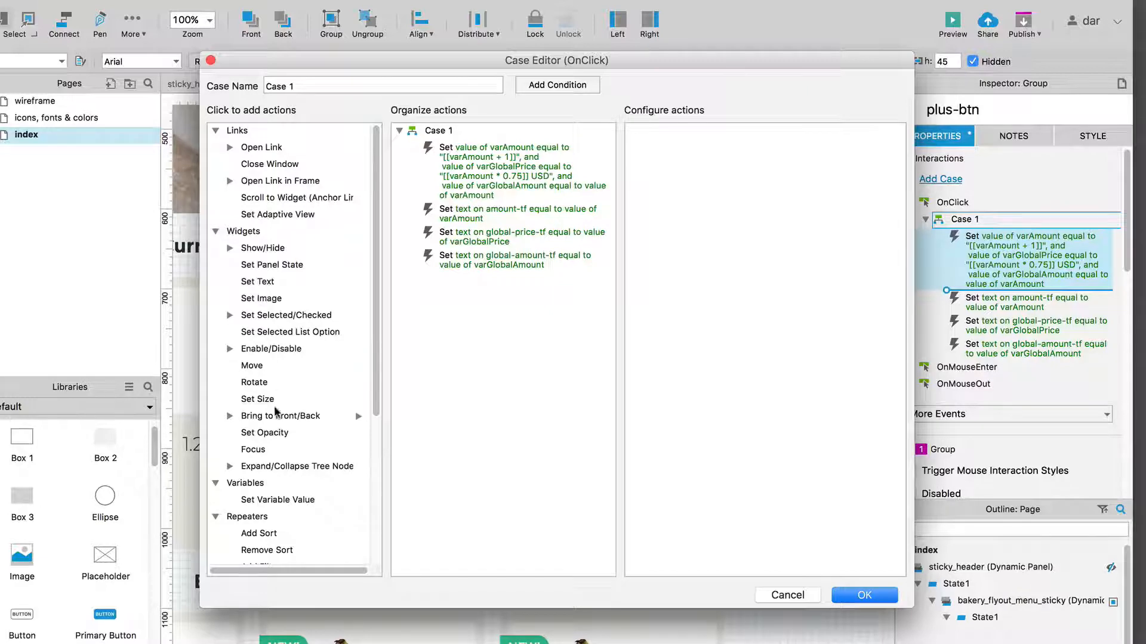
left_click(262, 283)
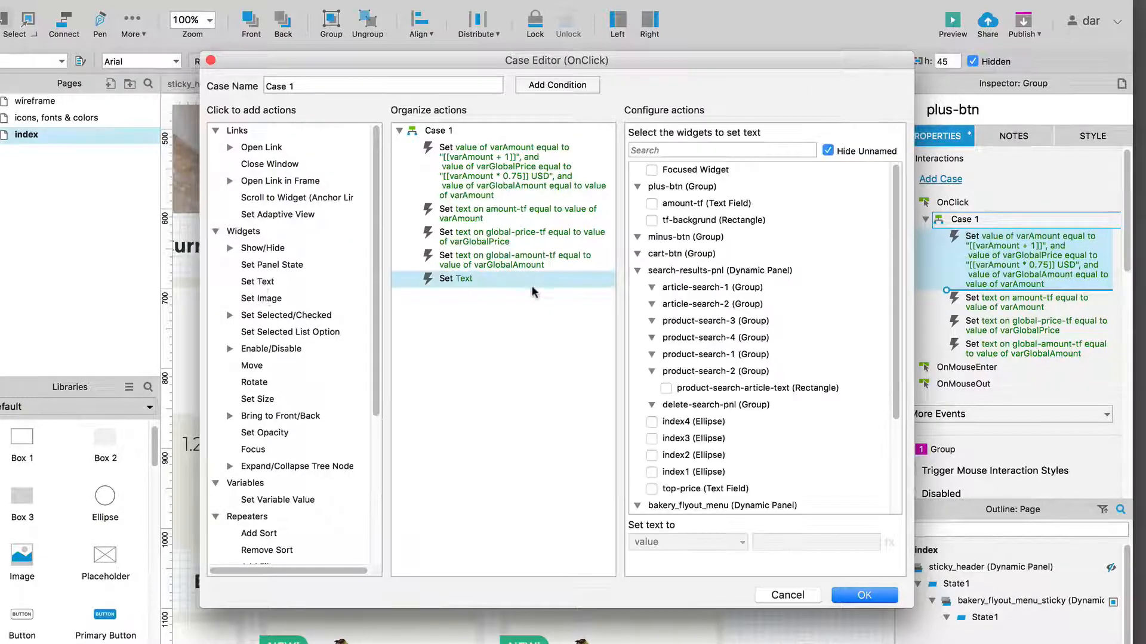
left_click(724, 153)
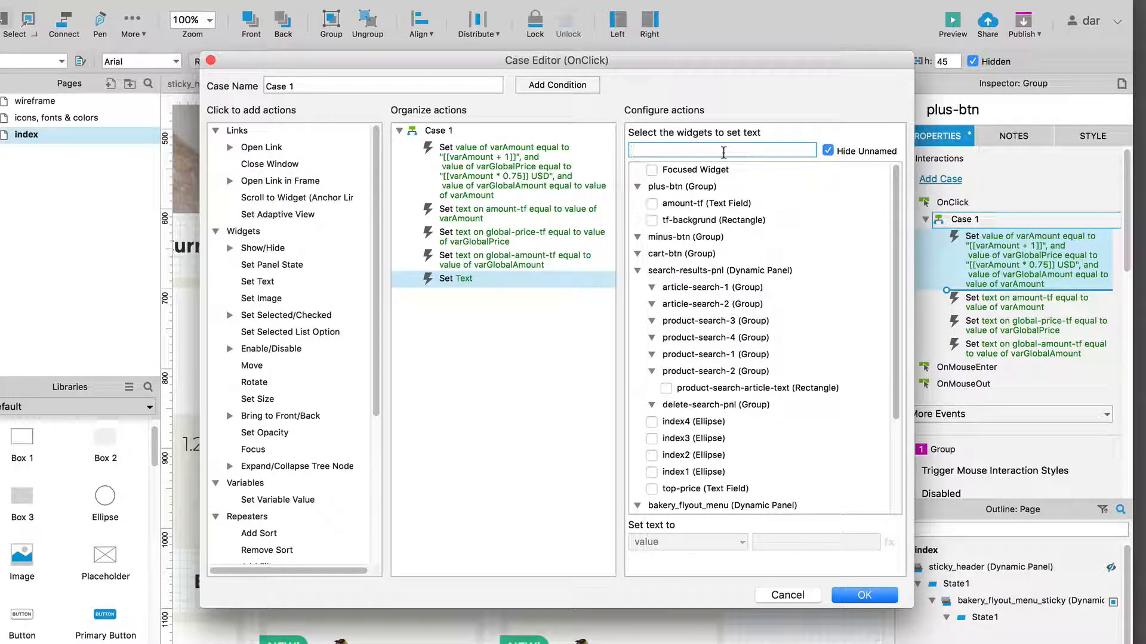
left_click(791, 593)
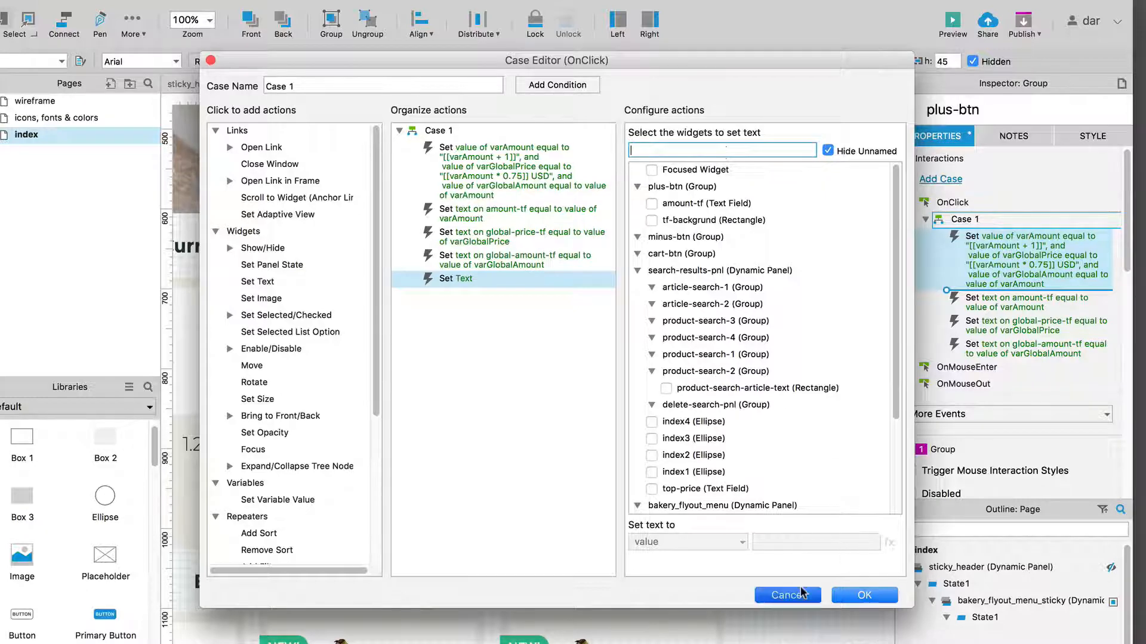
Step: Close the case editor and rename the total price text field in the top header to "top-price-tf"
scroll(740, 231, "up", 10)
left_click(704, 165)
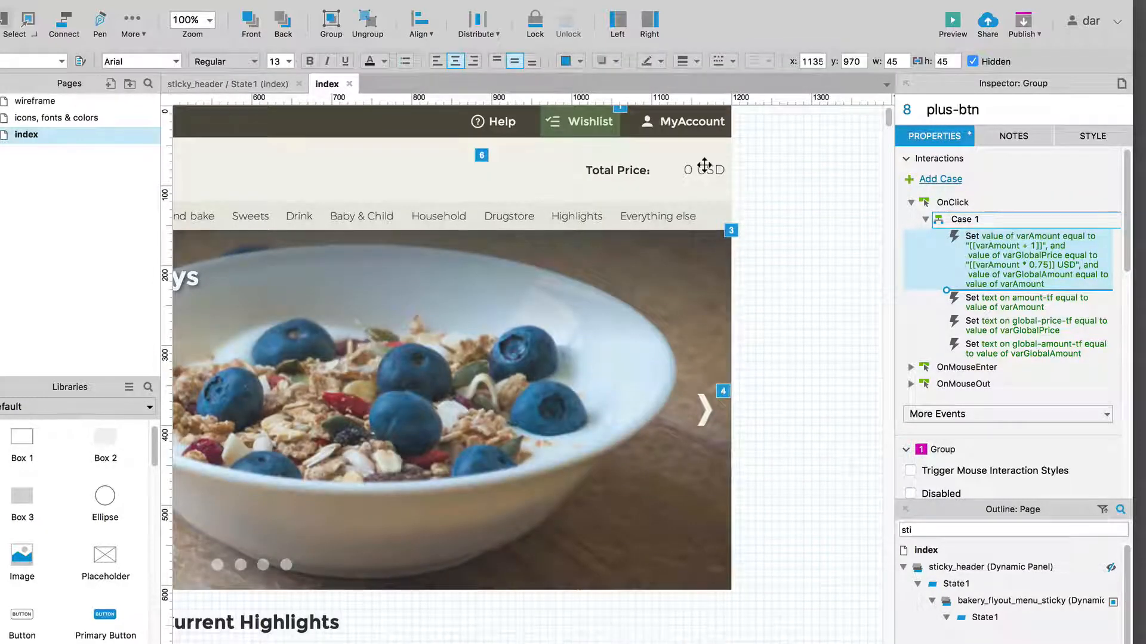
left_click(971, 109)
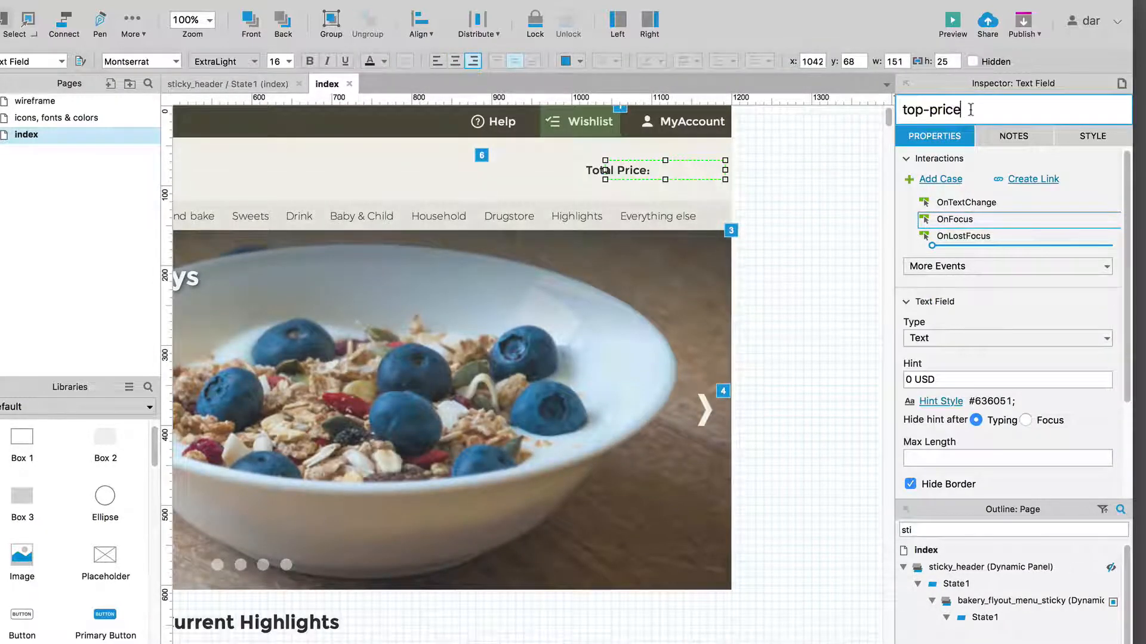
type("-tf")
left_click(815, 169)
Step: Add a Set Text action as the last action in Case 1 of plus-btn's OnClick event
scroll(815, 169, "down", 10)
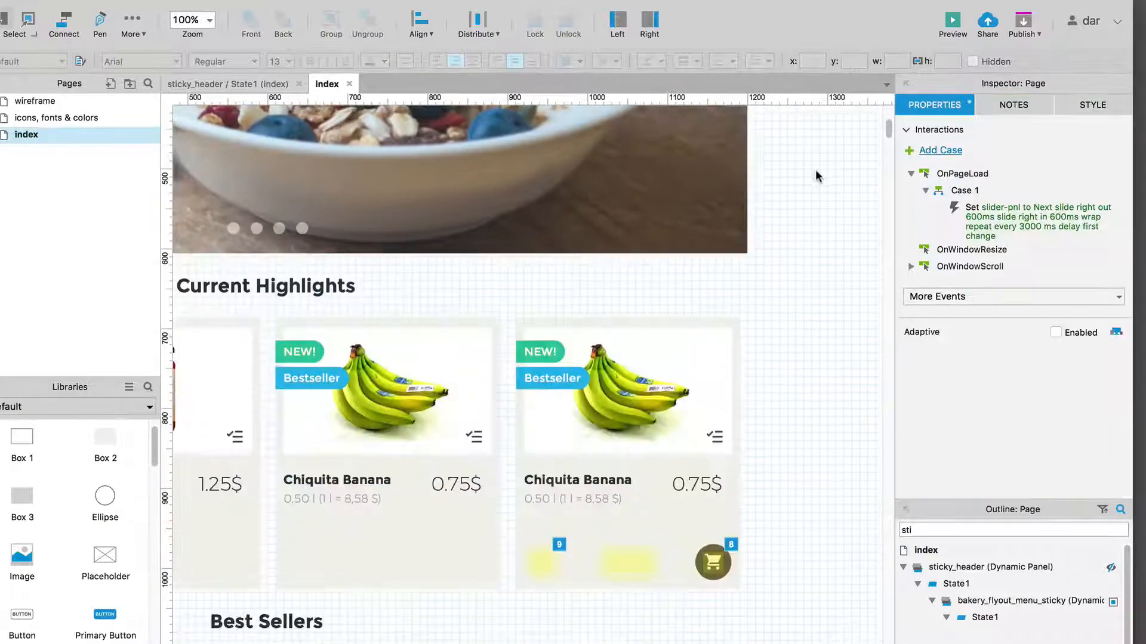
scroll(815, 169, "down", 3)
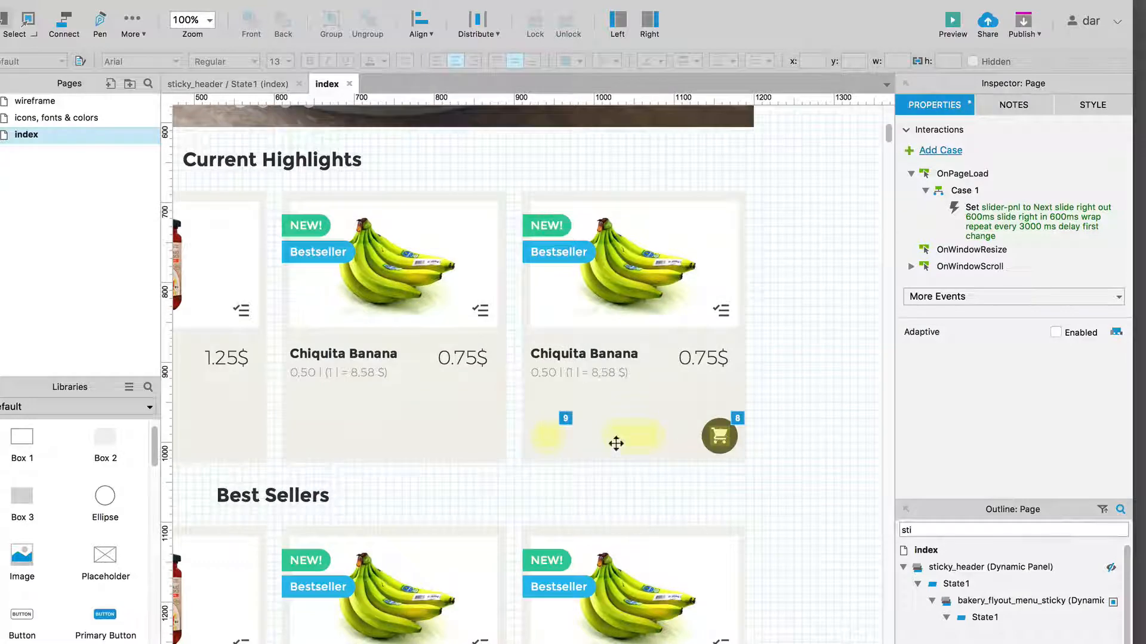
left_click(719, 436)
double_click(990, 266)
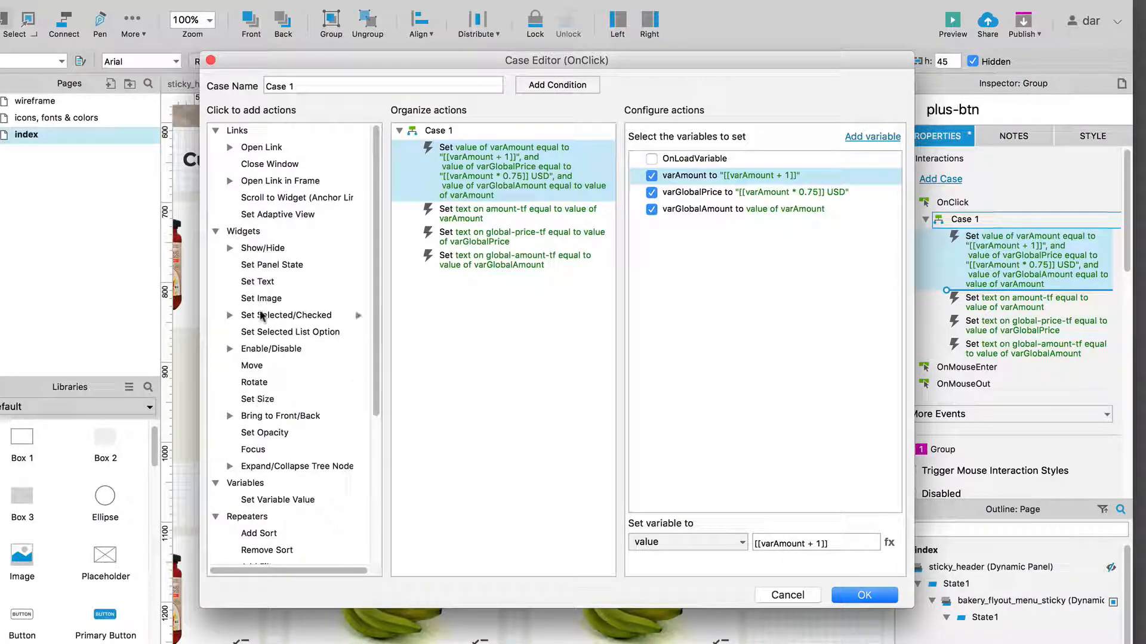
left_click(262, 284)
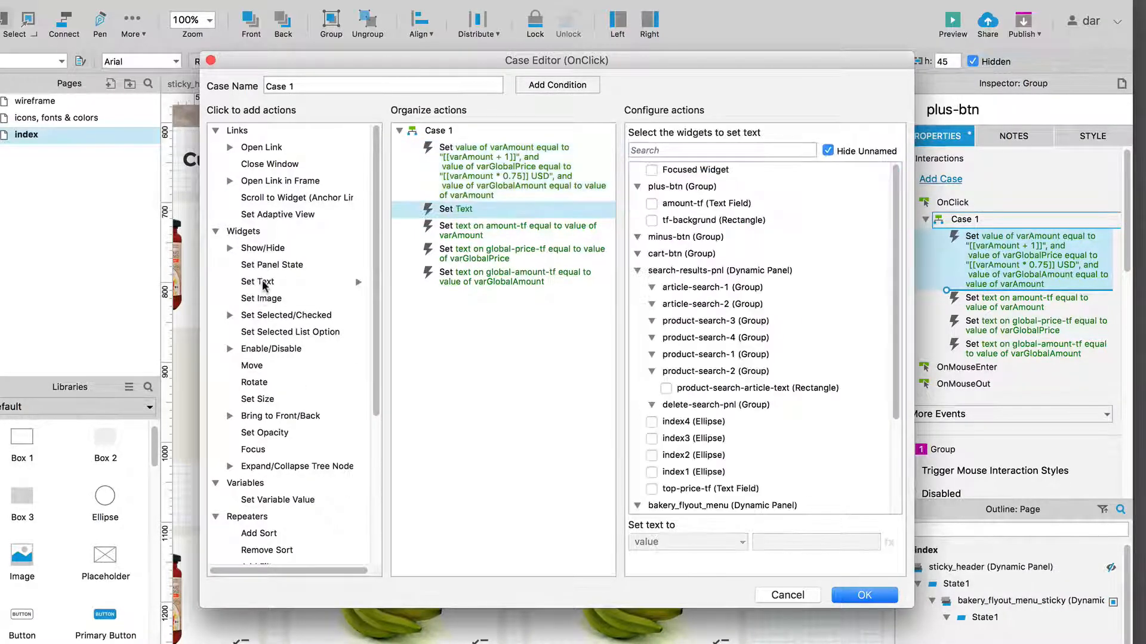
left_click_drag(458, 210, 458, 284)
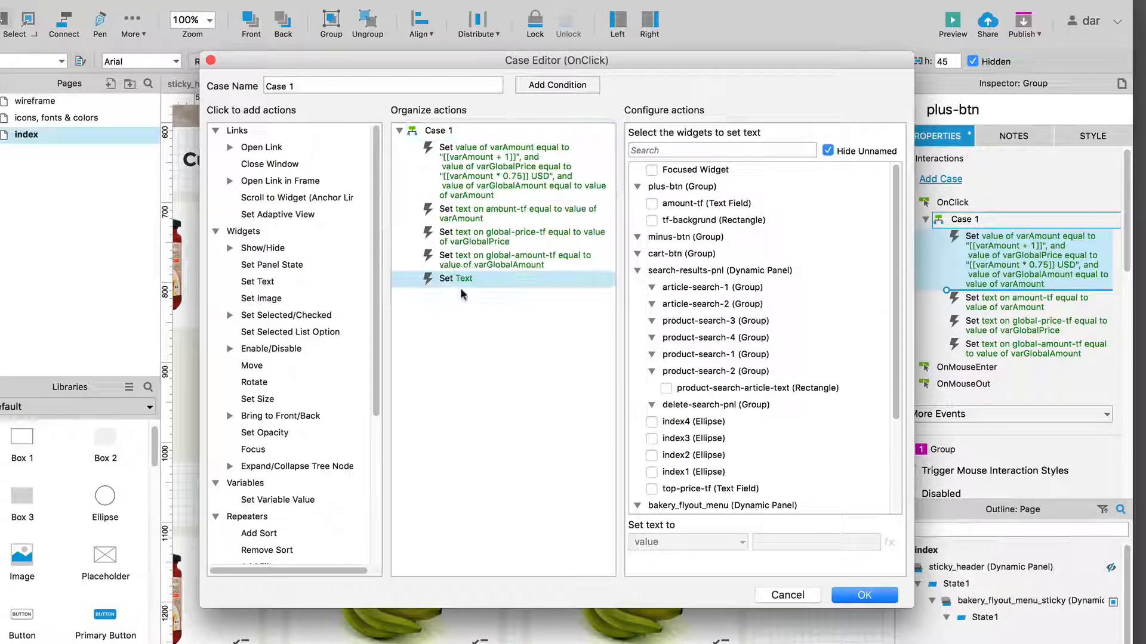
Step: Make plus-btn's new action set the text on top-price-tf to the value of variable varGlobalPrice
left_click(649, 150)
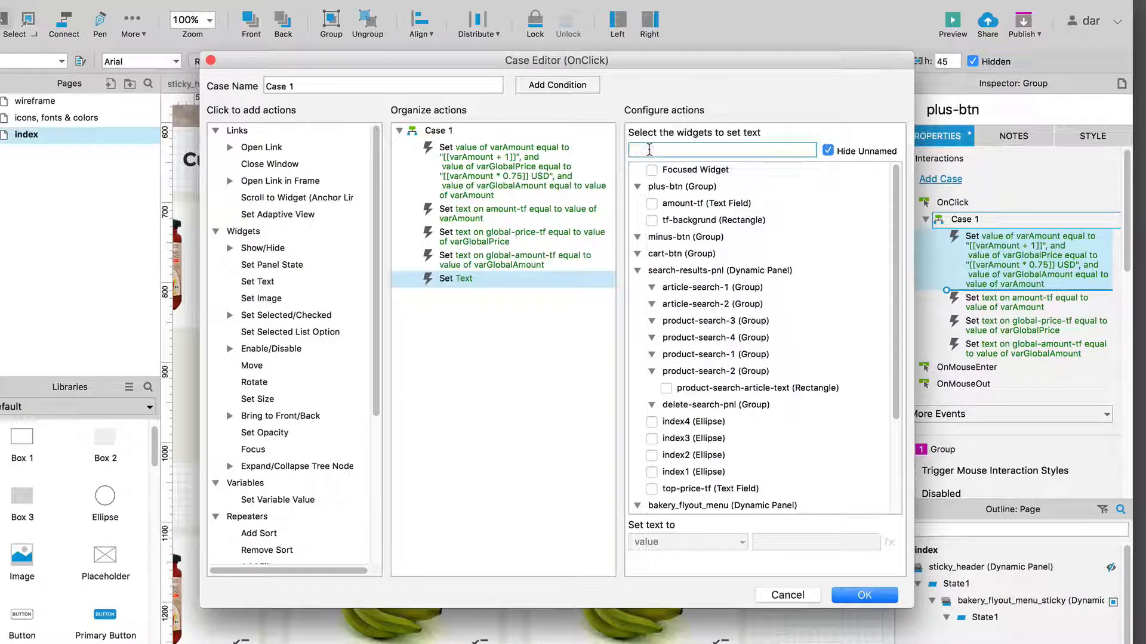
type("tf")
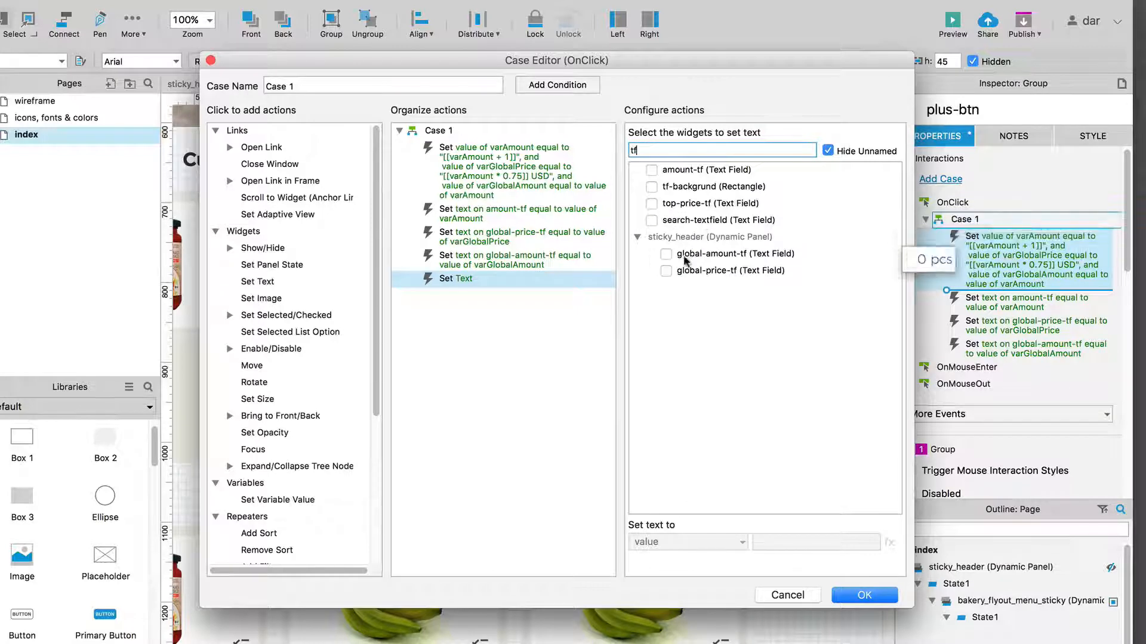
left_click(654, 206)
left_click(652, 205)
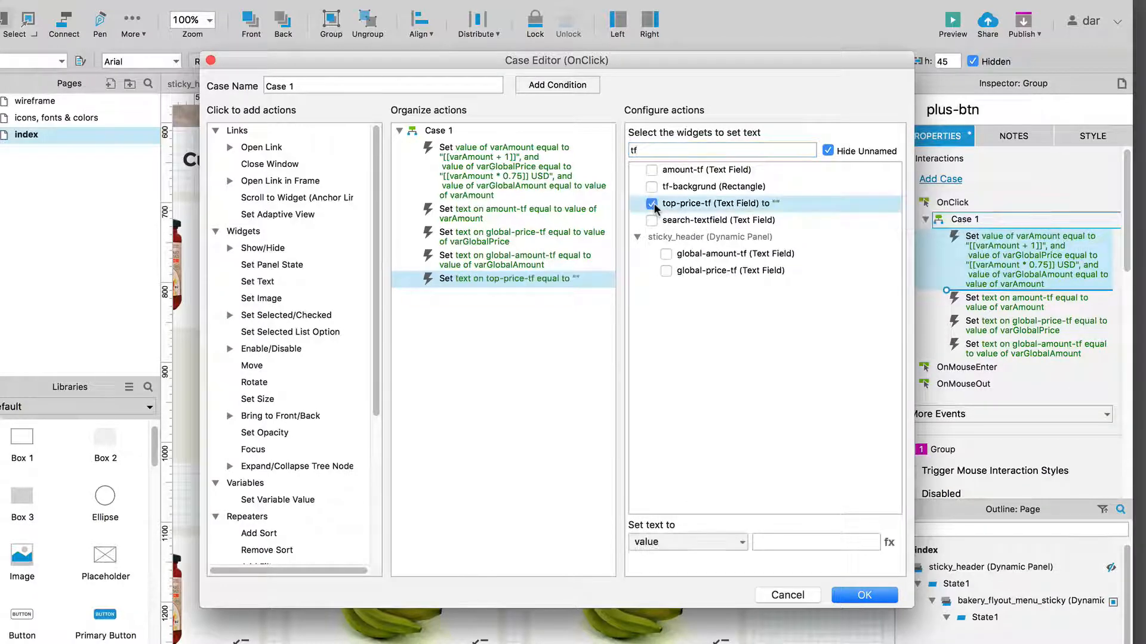
left_click(716, 540)
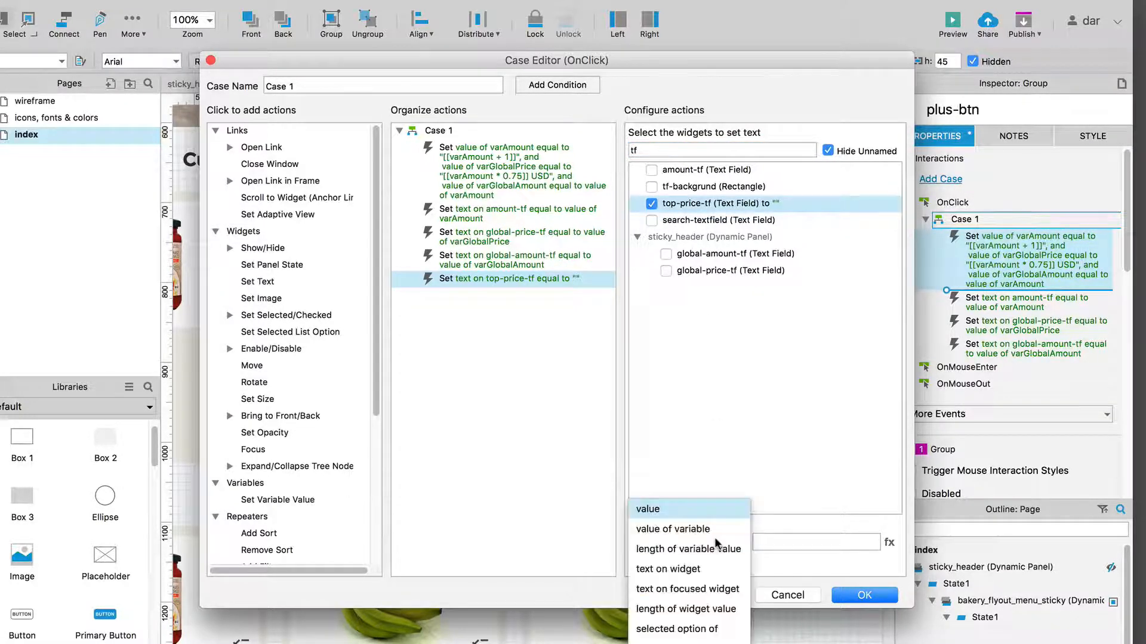
left_click(719, 530)
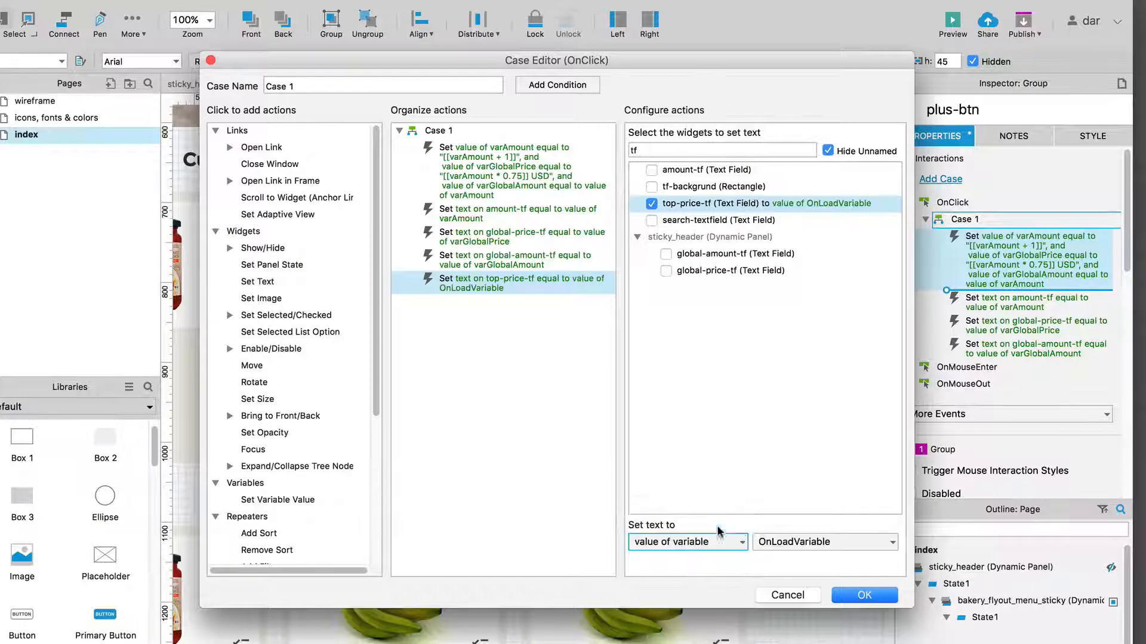
left_click(815, 541)
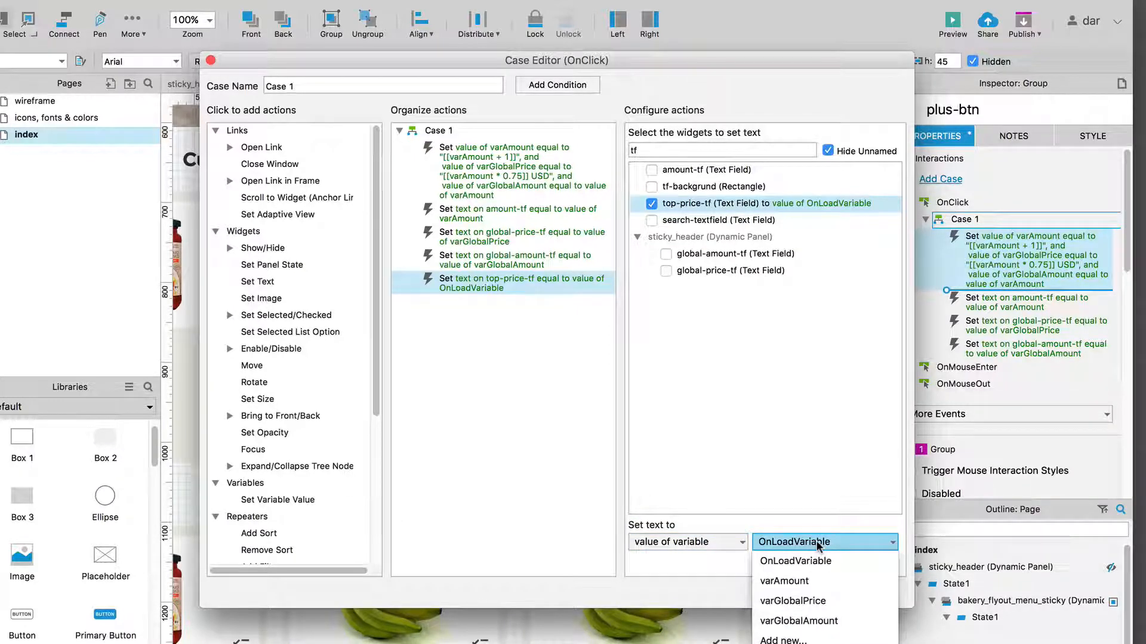
left_click(839, 601)
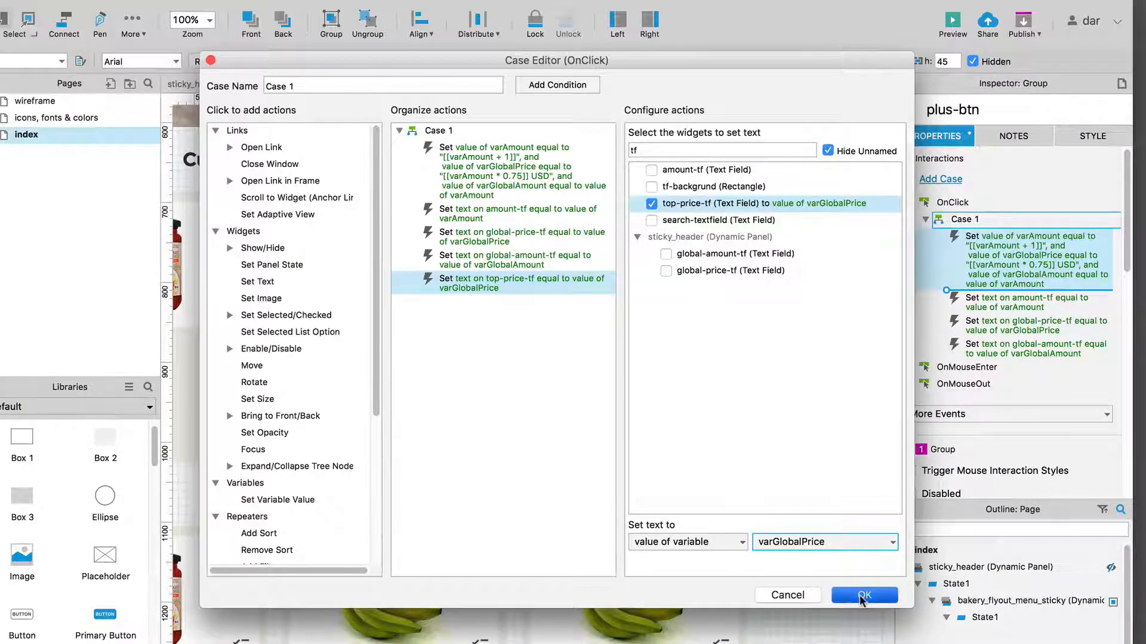
left_click(862, 596)
left_click(803, 496)
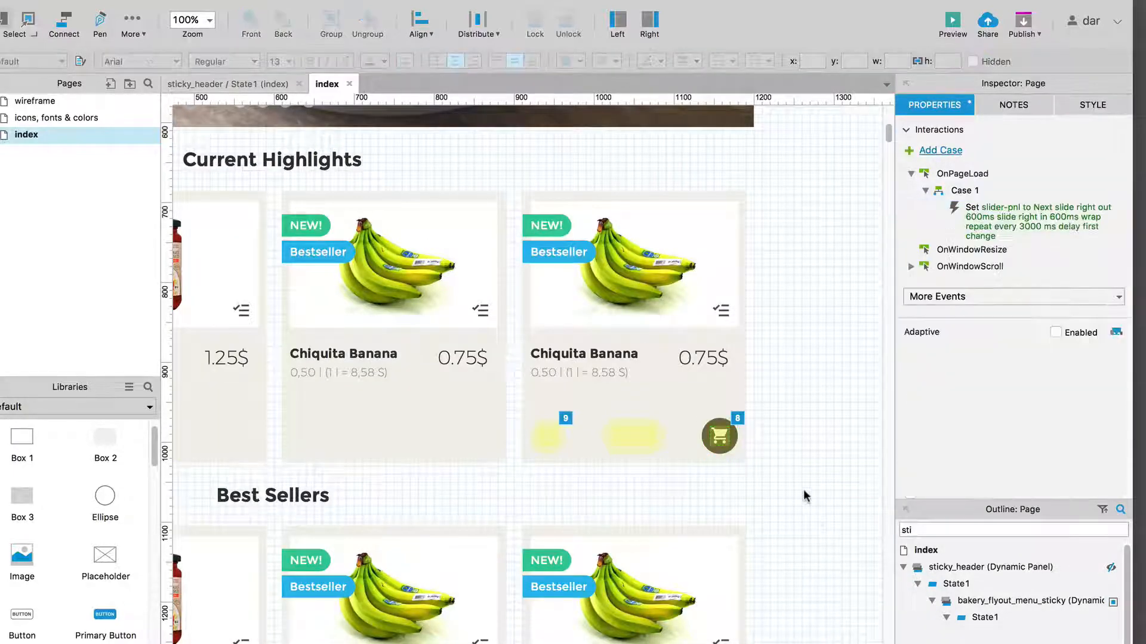
Step: Preview the page in the browser, raise the banana quantity to 3, compare the total price in both headers and return to Axure RP
key("super+Tab")
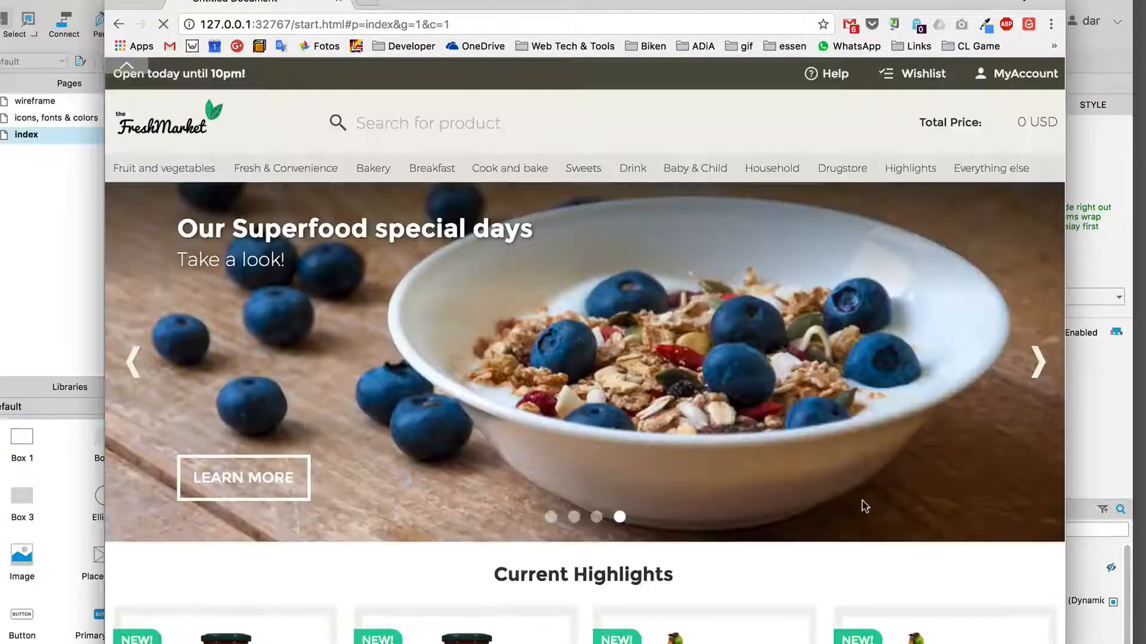
scroll(863, 507, "down", 10)
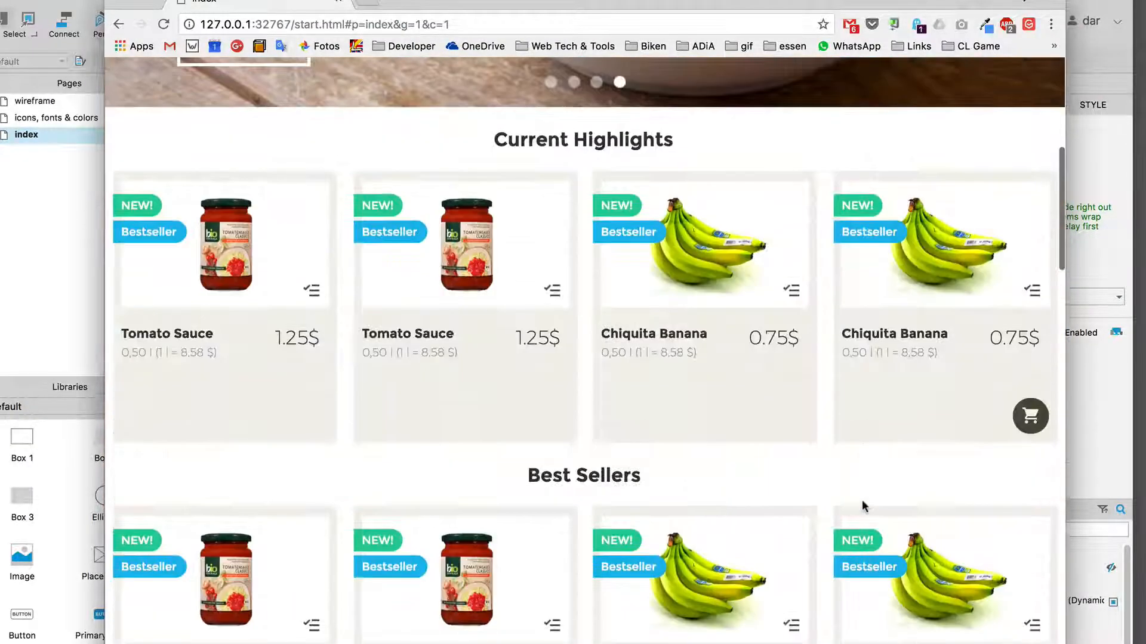
left_click(1015, 423)
triple_click(1016, 422)
scroll(1017, 425, "up", 7)
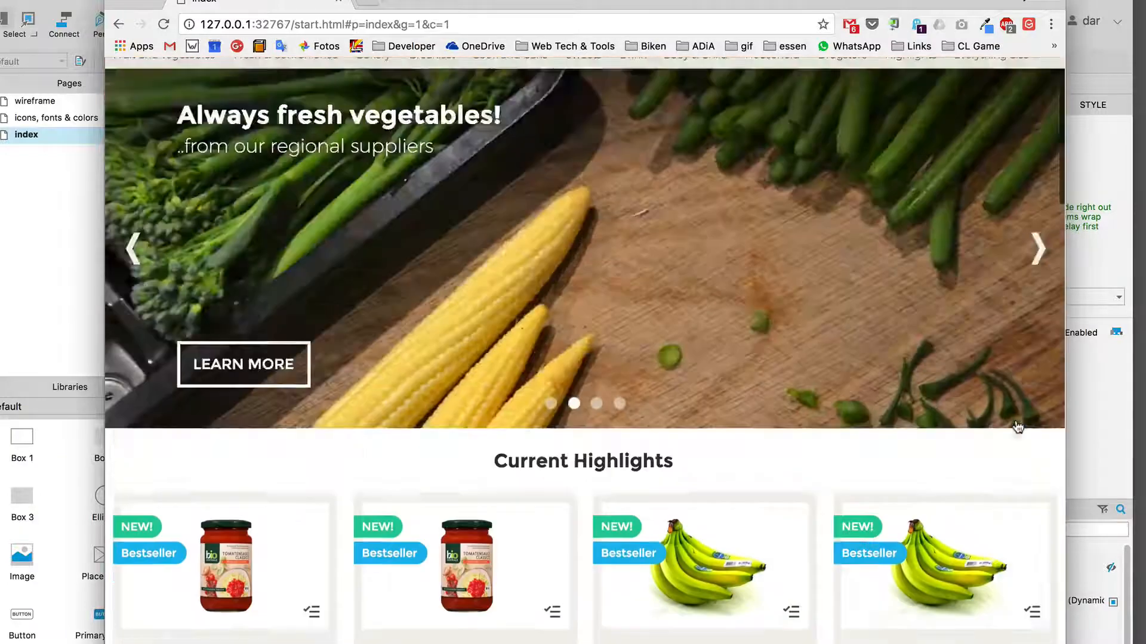
scroll(974, 386, "down", 8)
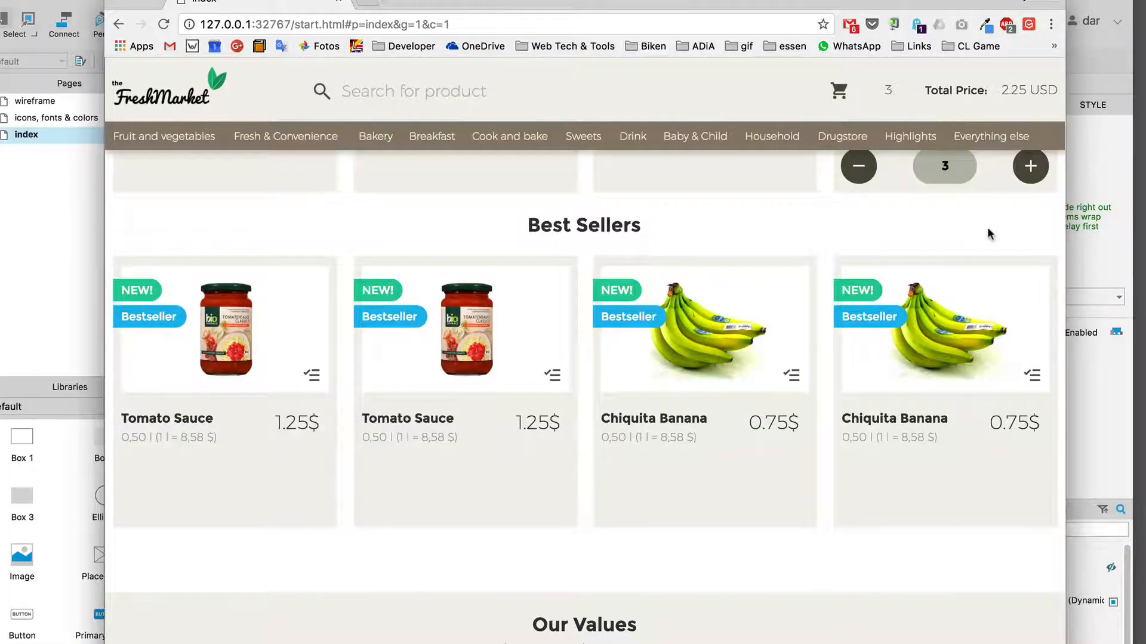
scroll(989, 226, "up", 8)
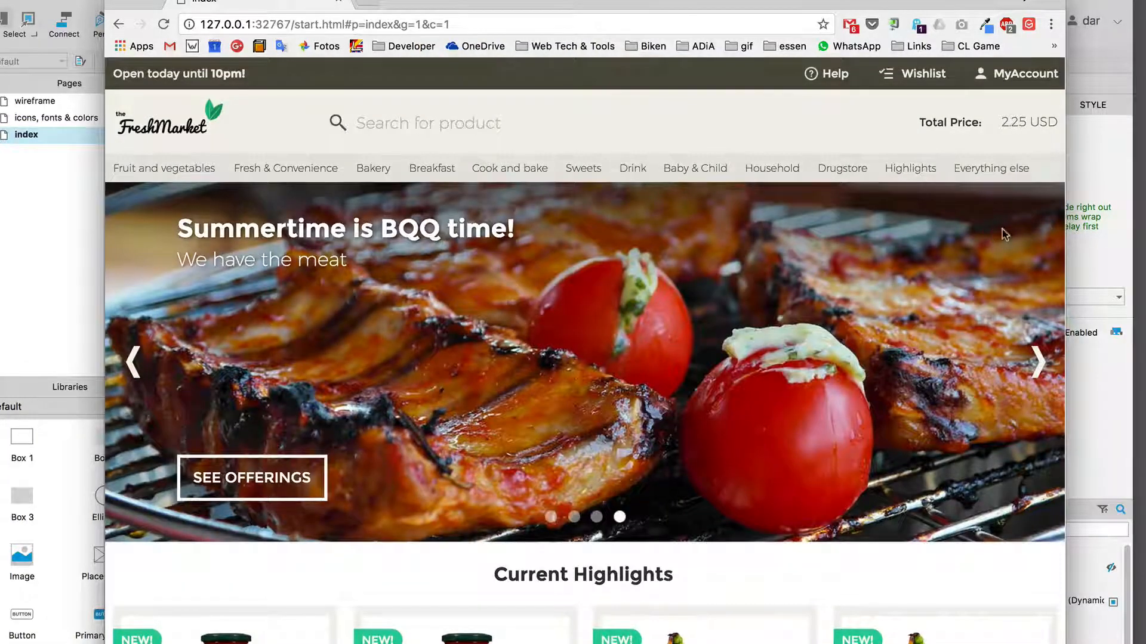
scroll(1000, 233, "down", 6)
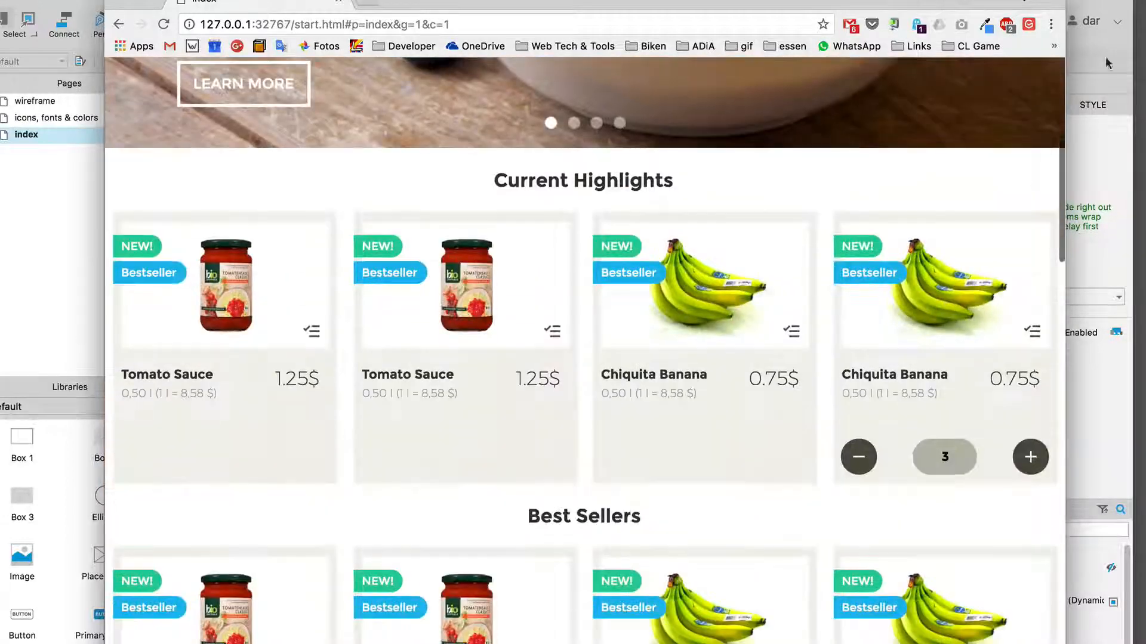
left_click(1099, 2)
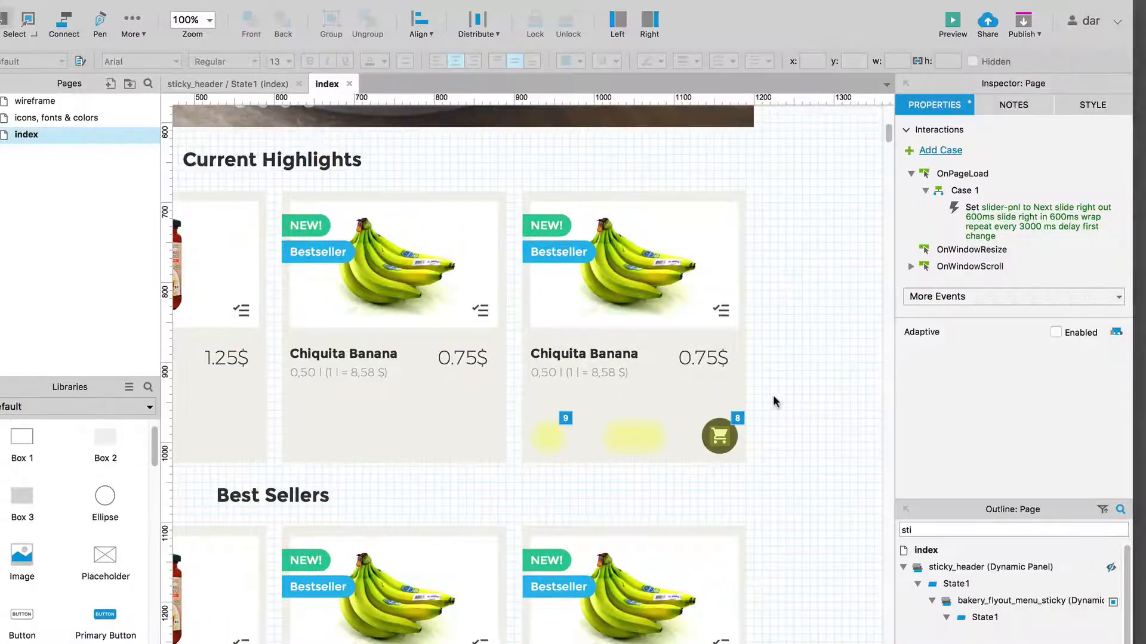
Step: Add a Set Text action as the last action in Case 1 of minus-btn's OnClick event
left_click(543, 441)
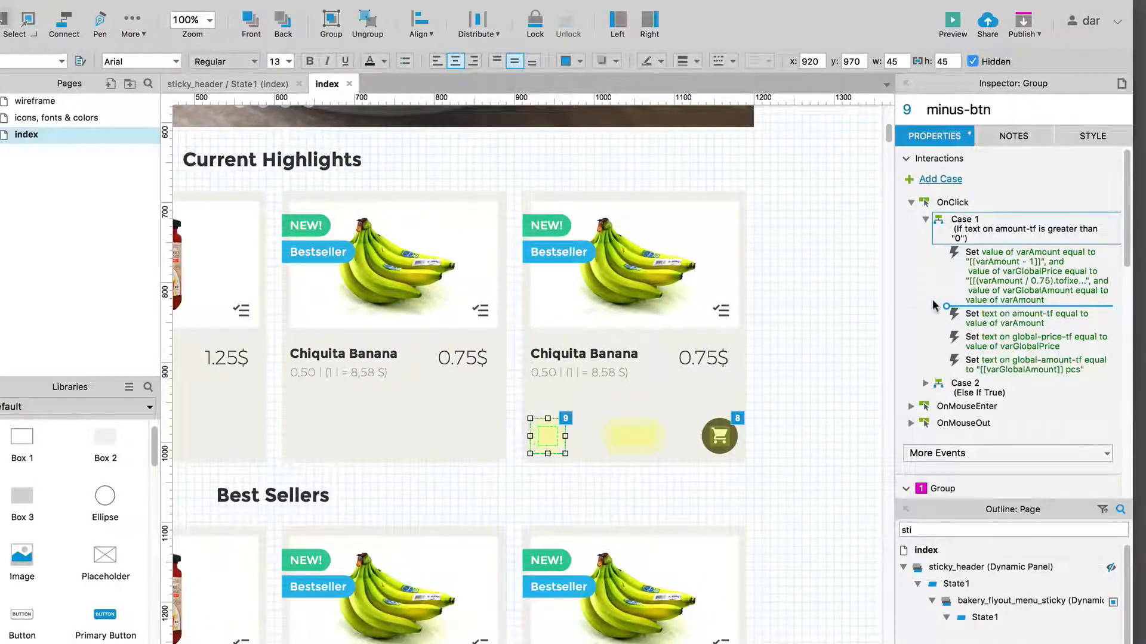
left_click(1018, 285)
double_click(1012, 282)
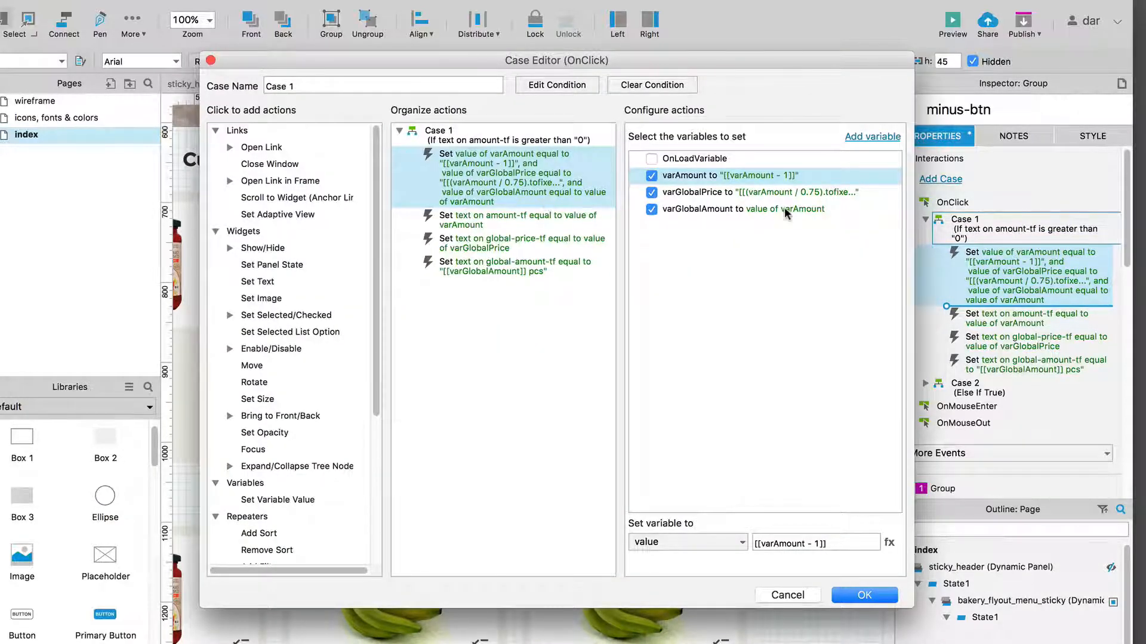
left_click(258, 284)
left_click_drag(464, 216, 464, 309)
Step: Make minus-btn's new action set the text on top-price-tf to the value of variable varGlobalPrice
left_click(687, 148)
type("tf")
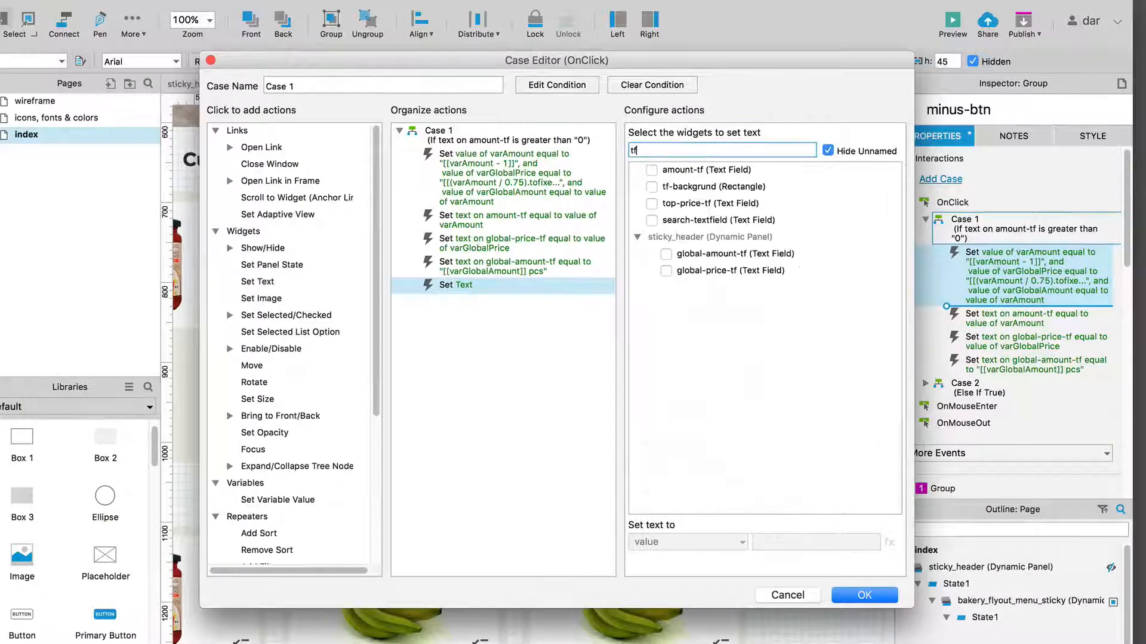
left_click(652, 203)
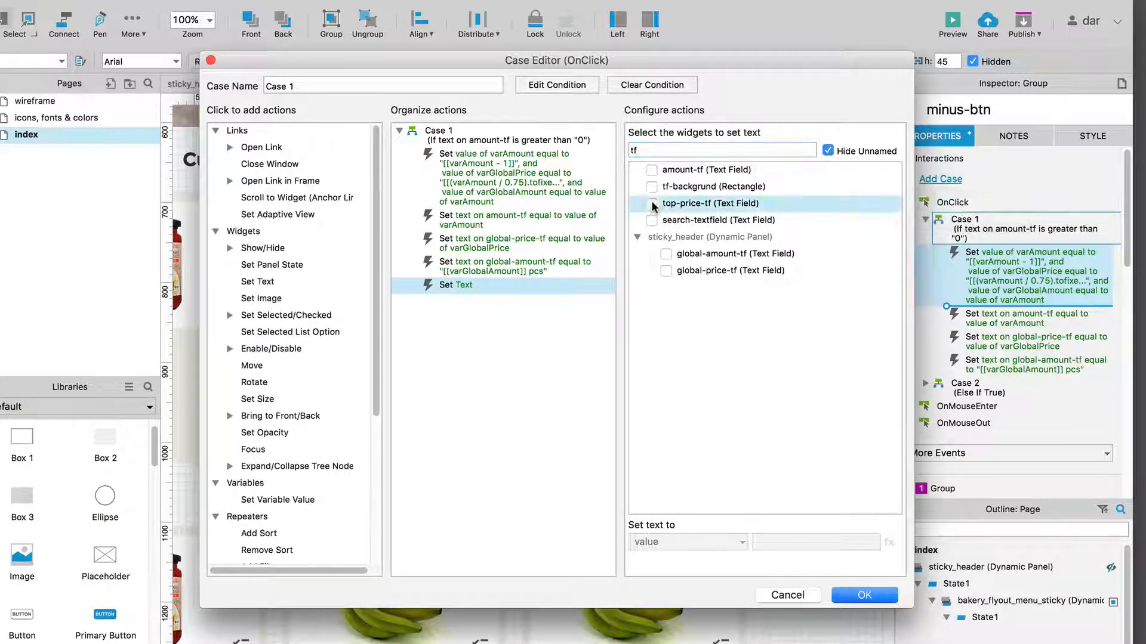
left_click(725, 542)
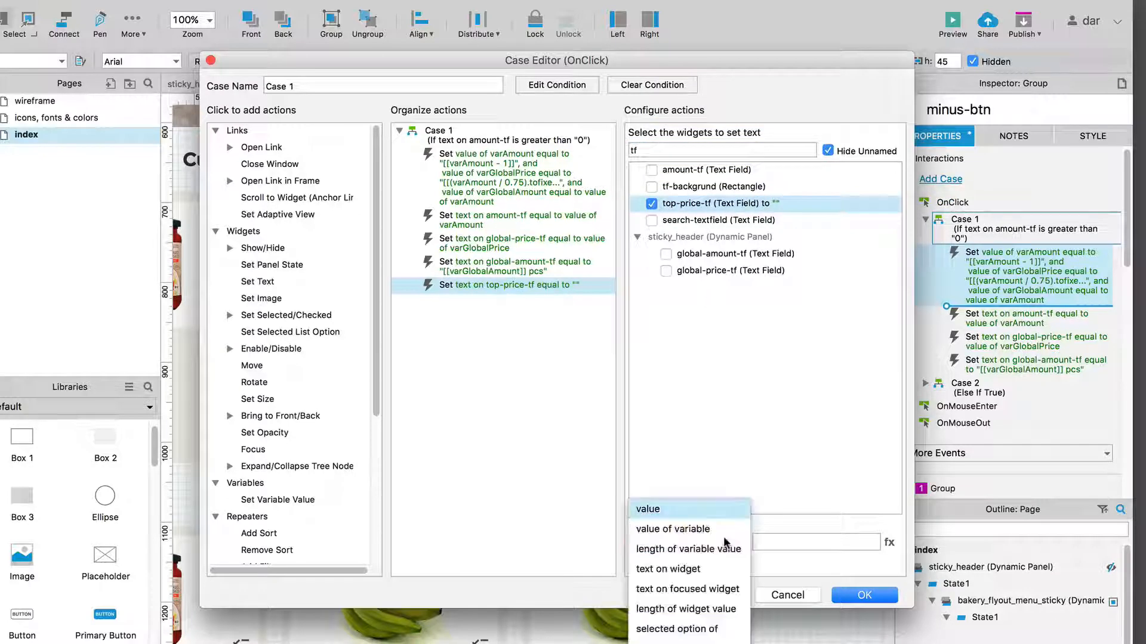
left_click(738, 532)
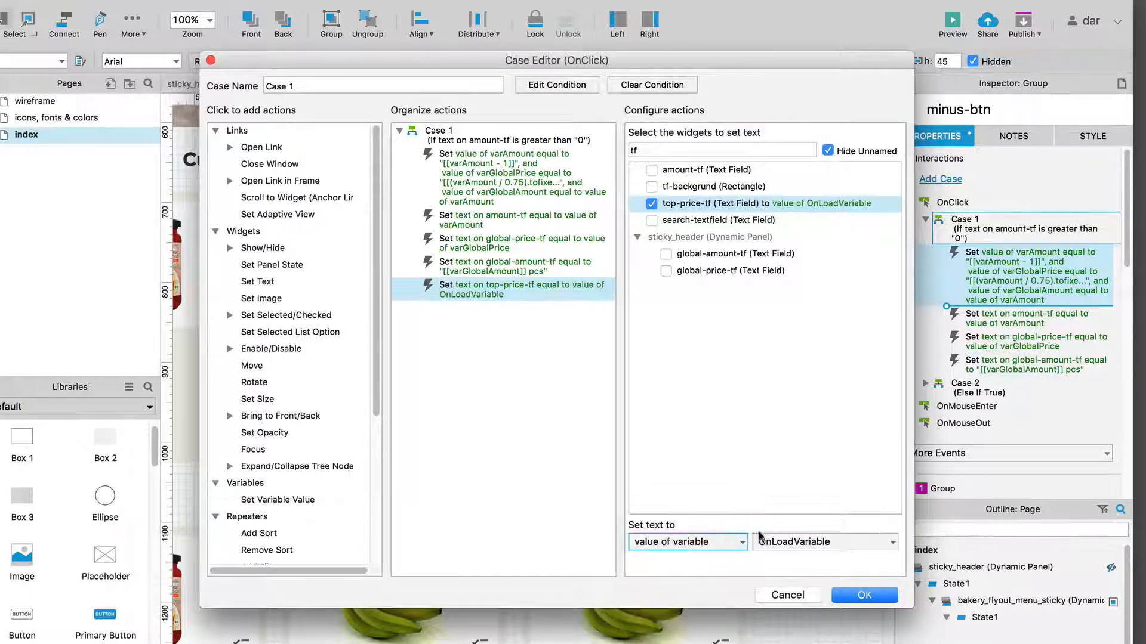
left_click(800, 543)
left_click(805, 601)
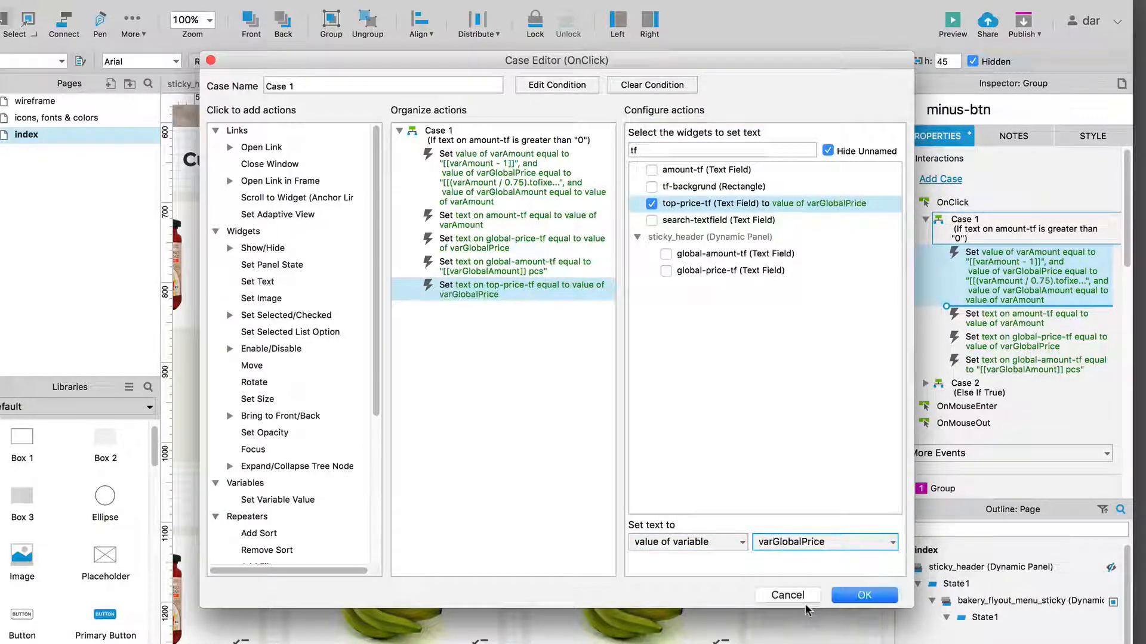
left_click(864, 596)
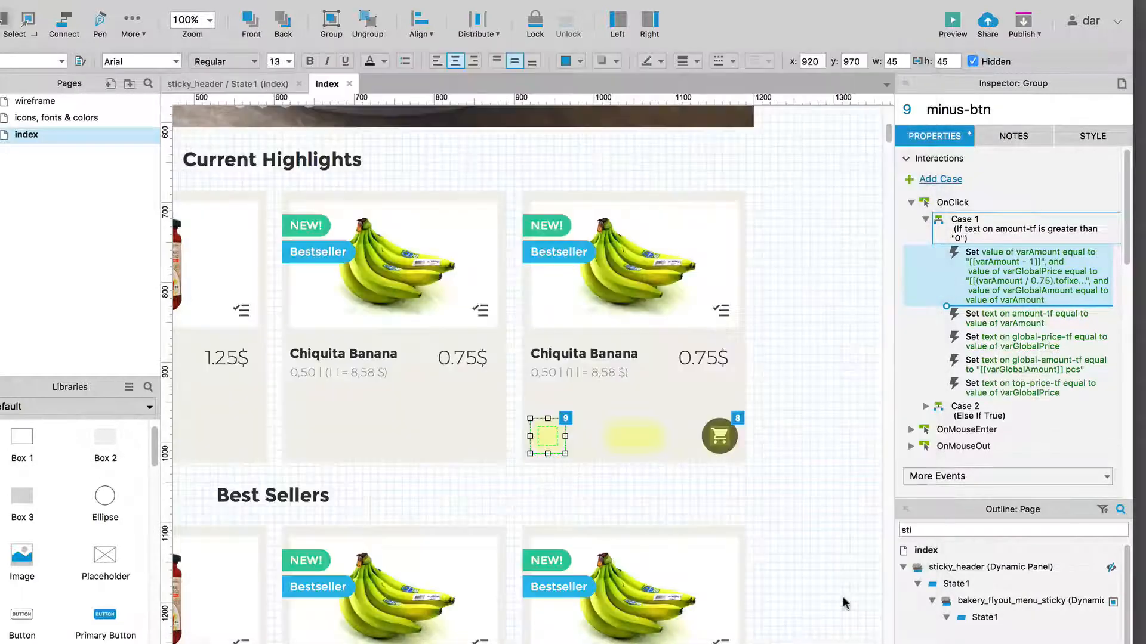
left_click(810, 441)
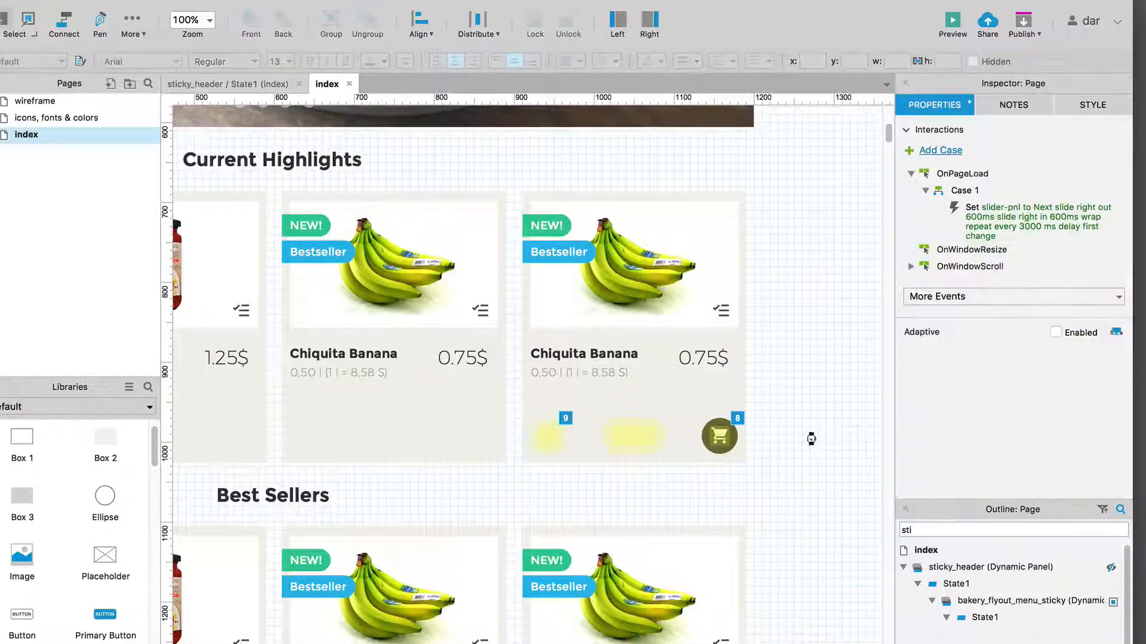
Step: Preview the updated page in the browser, raise the banana quantity to 3 and check the top header's total price
key("F5")
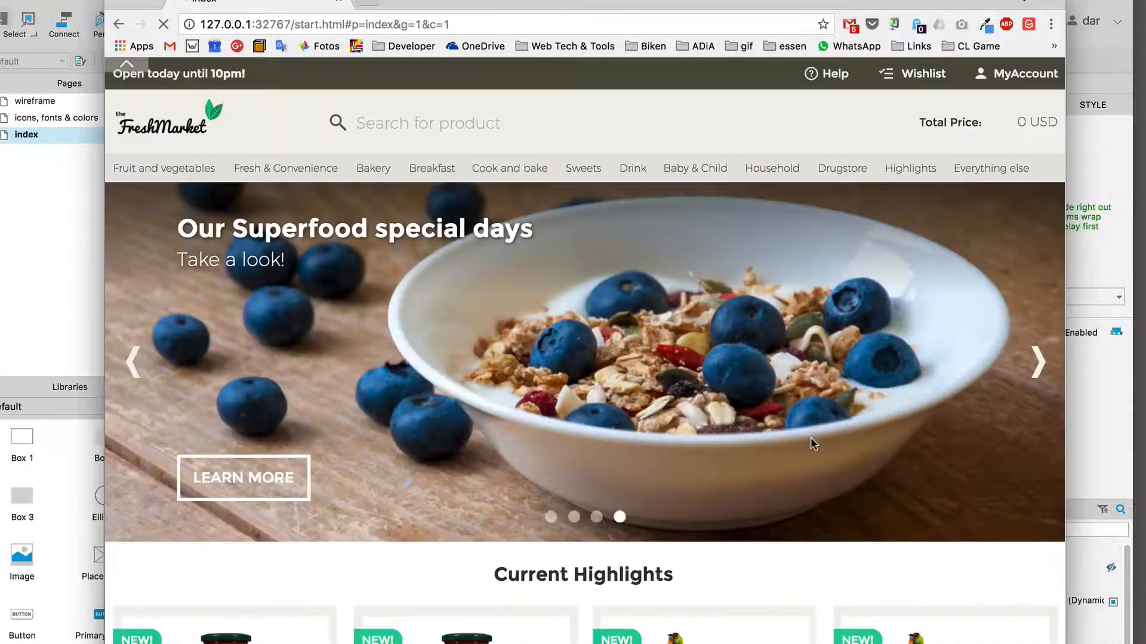
scroll(860, 394, "down", 7)
scroll(861, 399, "down", 3)
scroll(861, 399, "up", 2)
left_click(1021, 296)
triple_click(1021, 296)
scroll(988, 392, "up", 10)
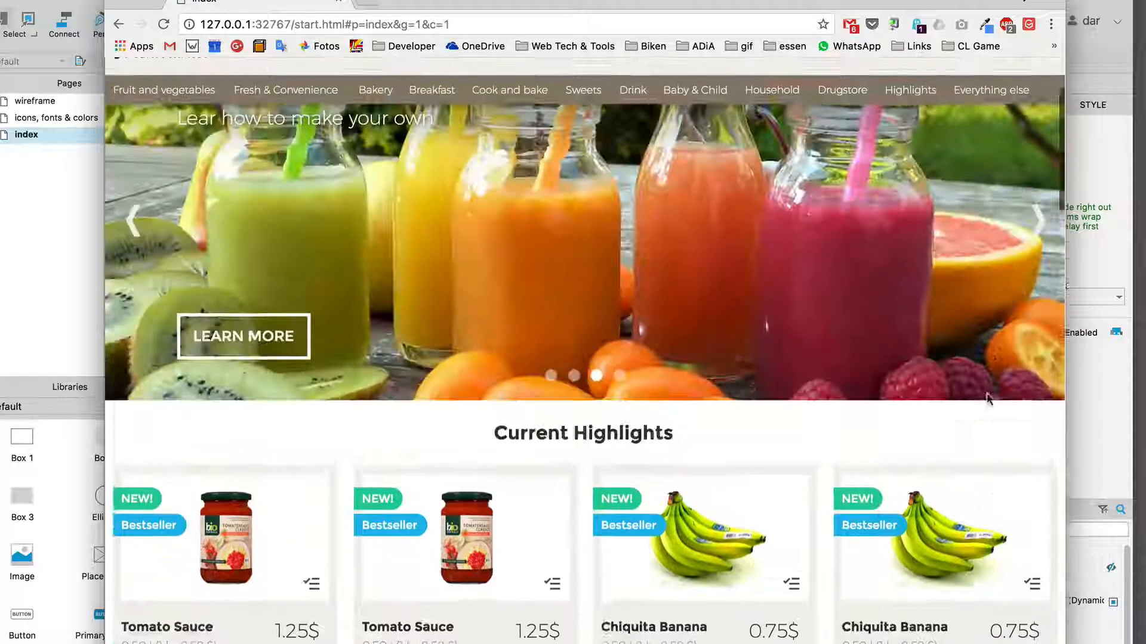
Step: Reduce the banana quantity to 0 in the preview and check the total price in the top header
scroll(988, 399, "down", 4)
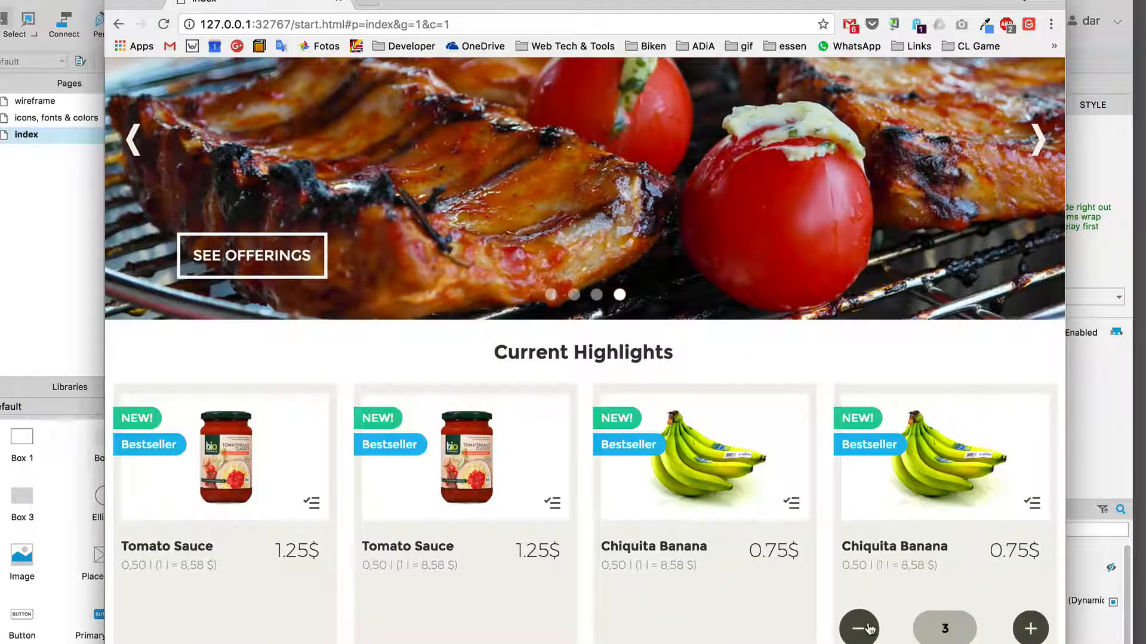
left_click(860, 628)
scroll(1001, 269, "up", 4)
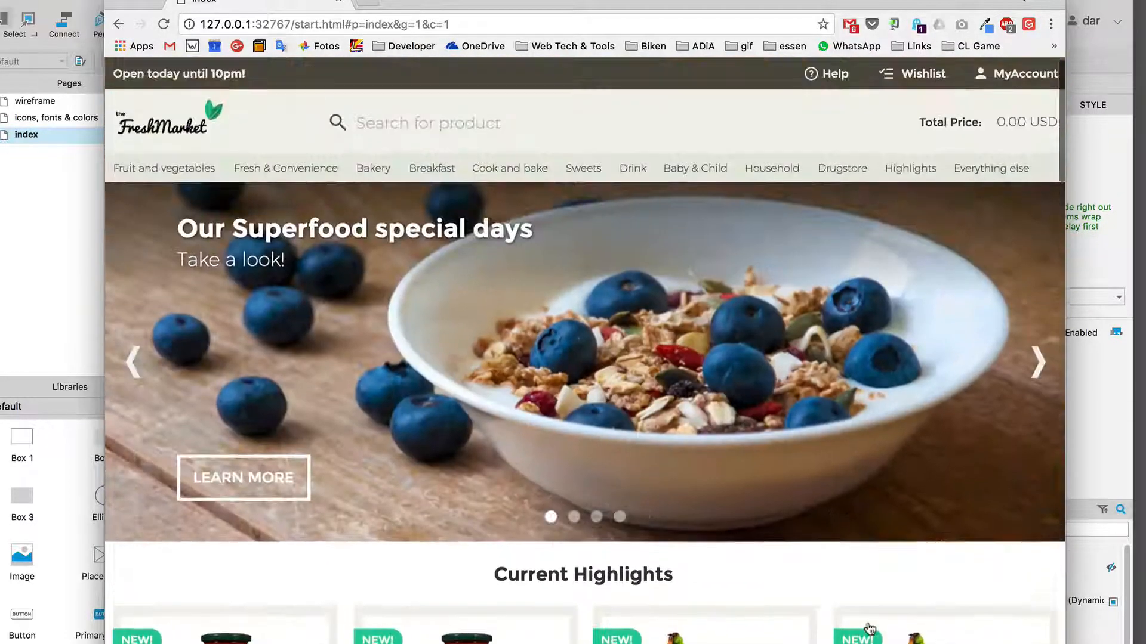
Step: Raise the banana quantity to 2 in the preview and reduce it again, checking the total price in the top header
scroll(986, 376, "down", 5)
left_click(1021, 525)
left_click(1022, 525)
scroll(1012, 495, "up", 5)
scroll(1011, 494, "down", 3)
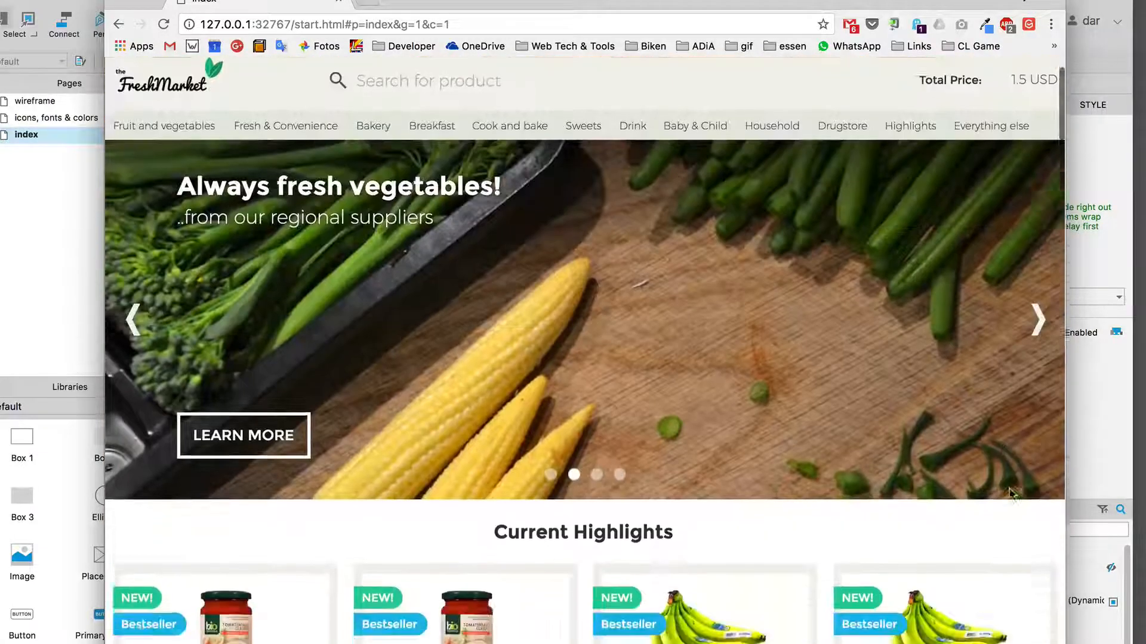
left_click(859, 635)
scroll(859, 633, "up", 4)
scroll(859, 632, "down", 3)
scroll(859, 633, "up", 3)
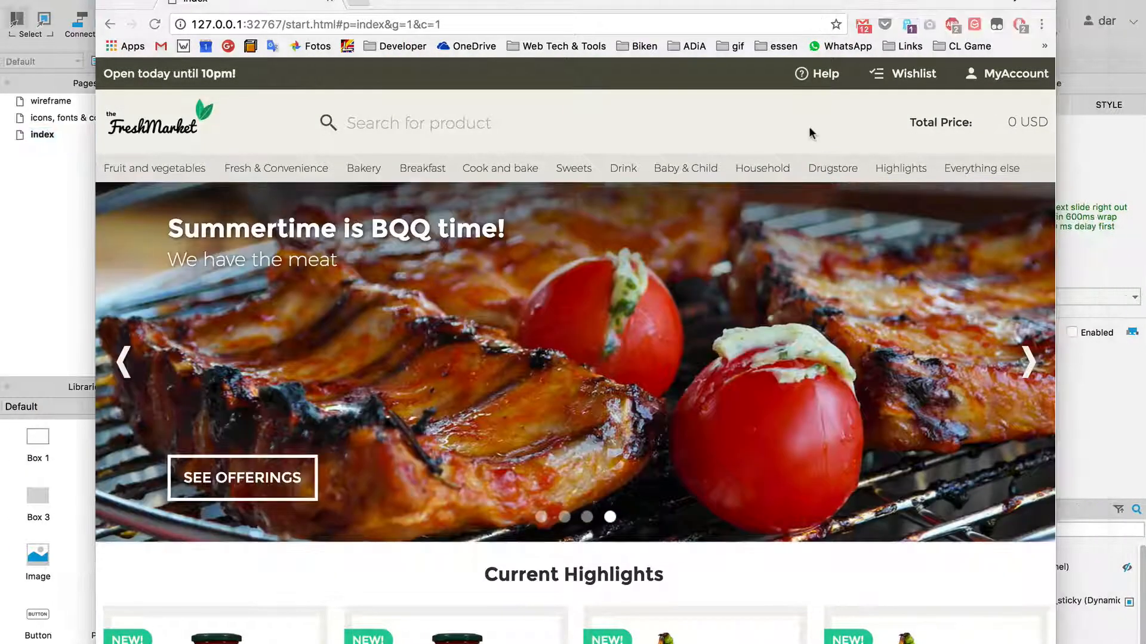
Step: Check the product cards under Current Highlights and Best Sellers in the preview for missing cart buttons
scroll(807, 133, "down", 5)
scroll(812, 132, "down", 2)
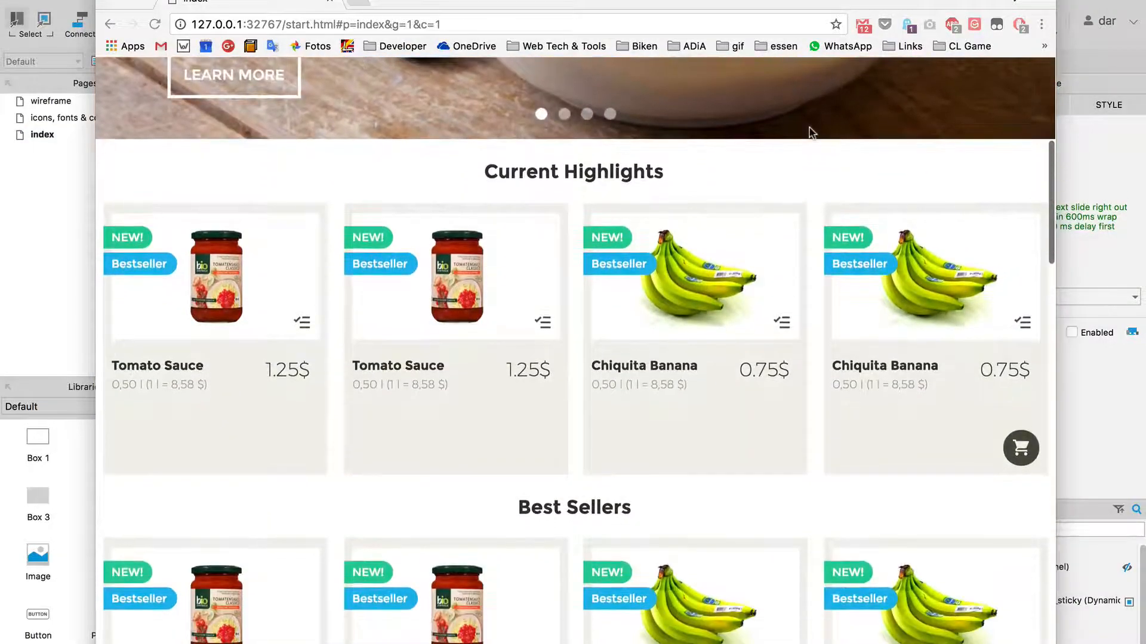
scroll(812, 133, "down", 3)
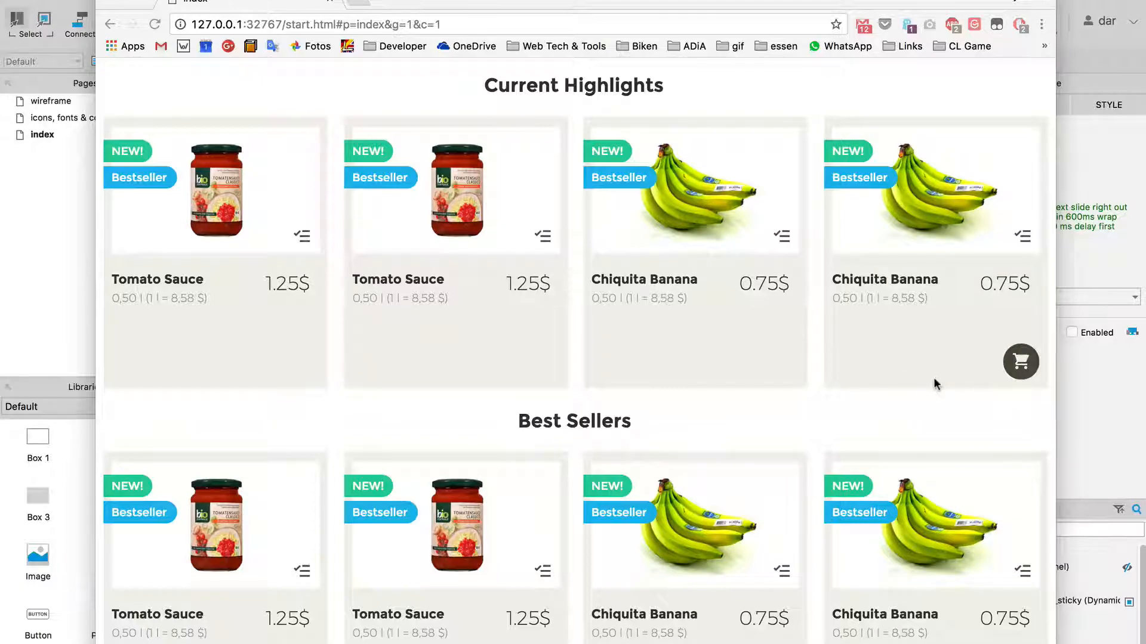
scroll(358, 417, "down", 3)
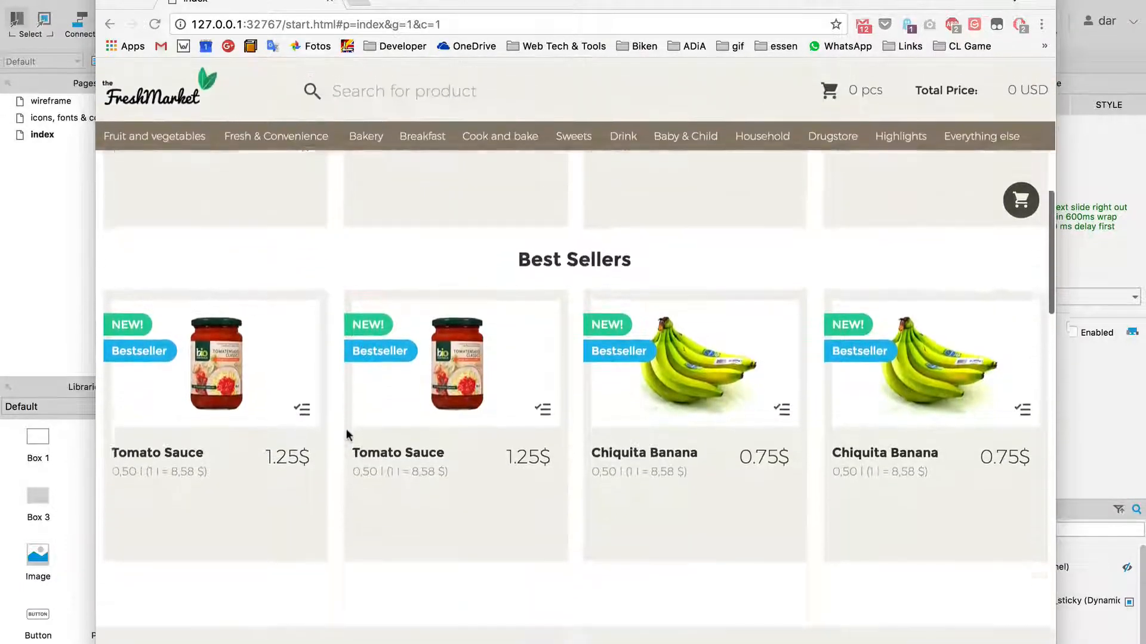
scroll(697, 453, "up", 5)
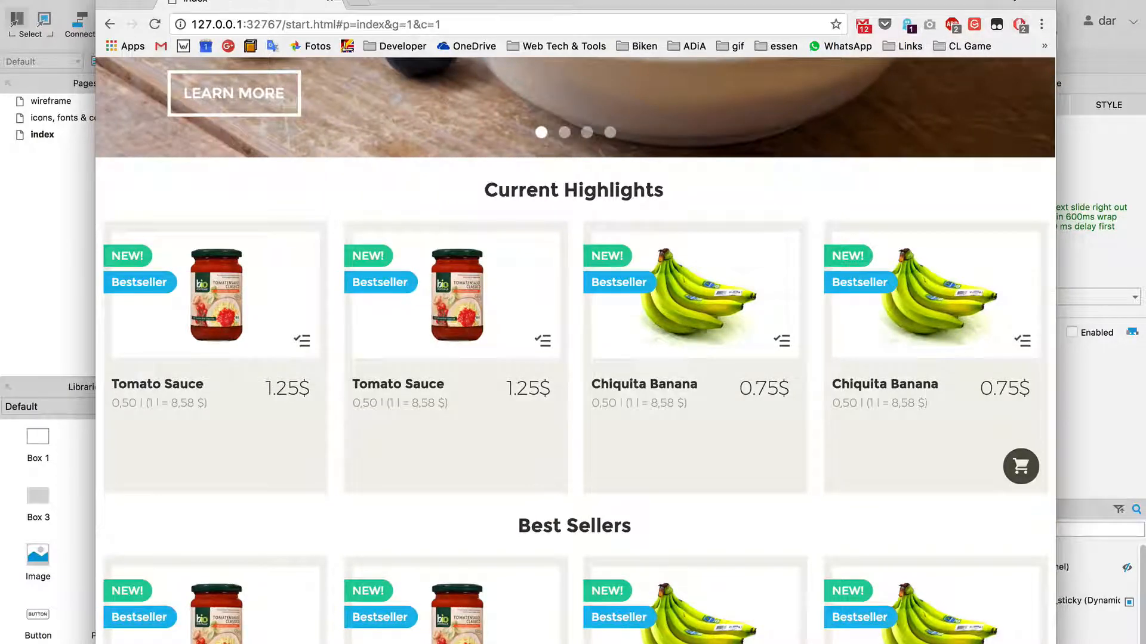
Step: Switch to Axure RP and copy the fourth Current Highlights card's quantity and cart controls onto the other three cards in that row
key("super+space")
key("super+Tab")
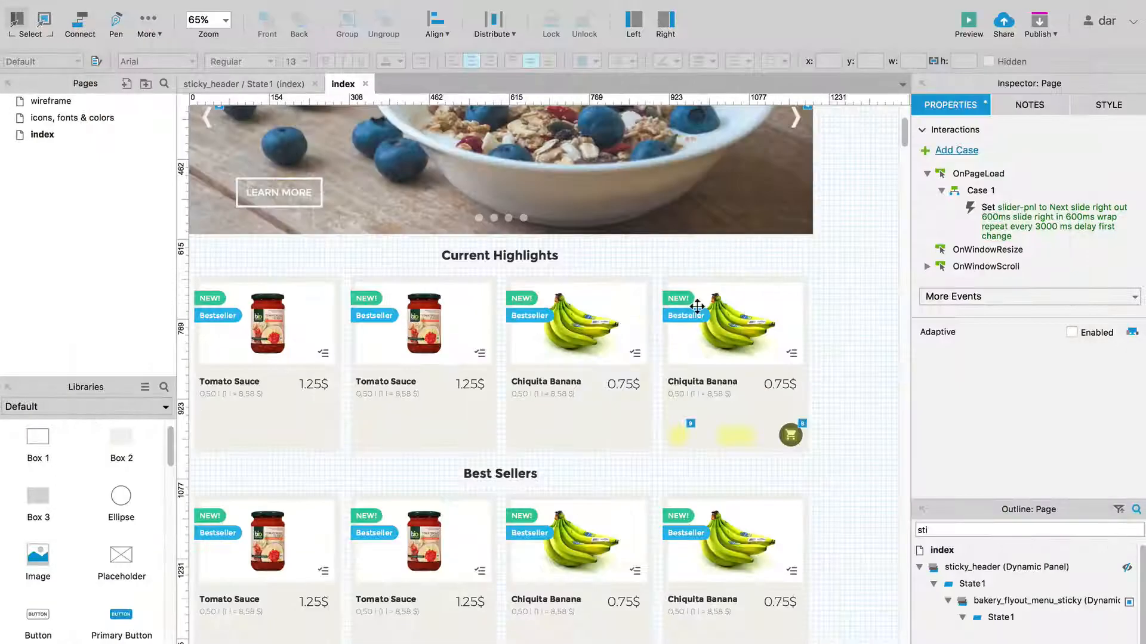
scroll(695, 305, "down", 2)
left_click_drag(821, 396, 667, 364)
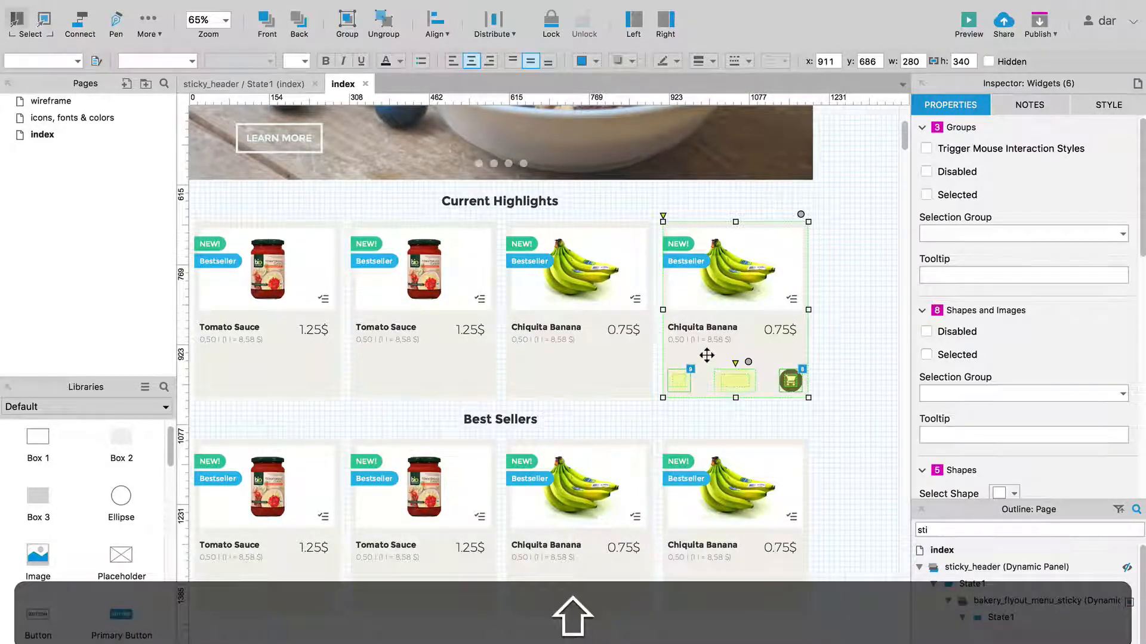
left_click(706, 356, "shift")
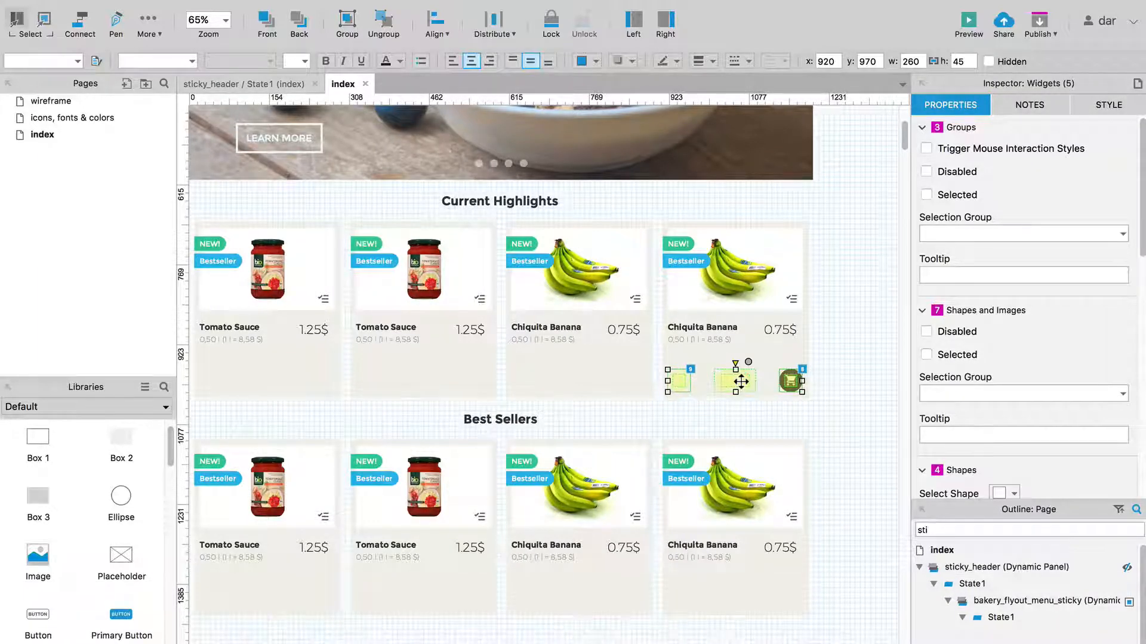
key("alt+shift")
left_click_drag(740, 380, 277, 376)
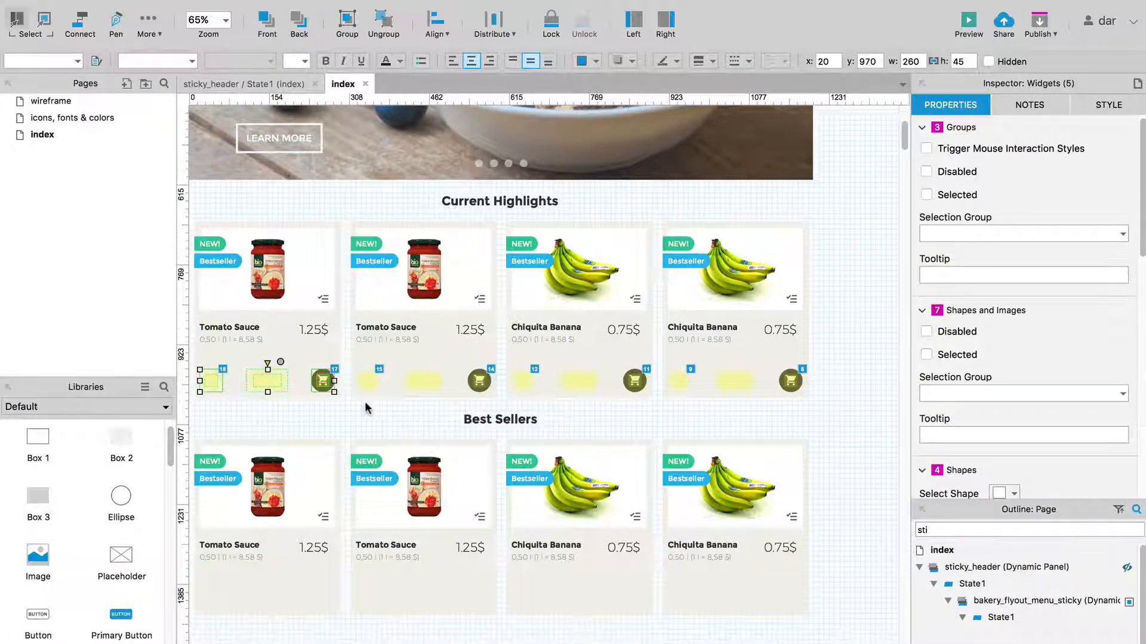
Step: Copy all four sets of quantity and cart controls from Current Highlights onto the Best Sellers cards directly below
key("shift")
left_click_drag(357, 399, 800, 380)
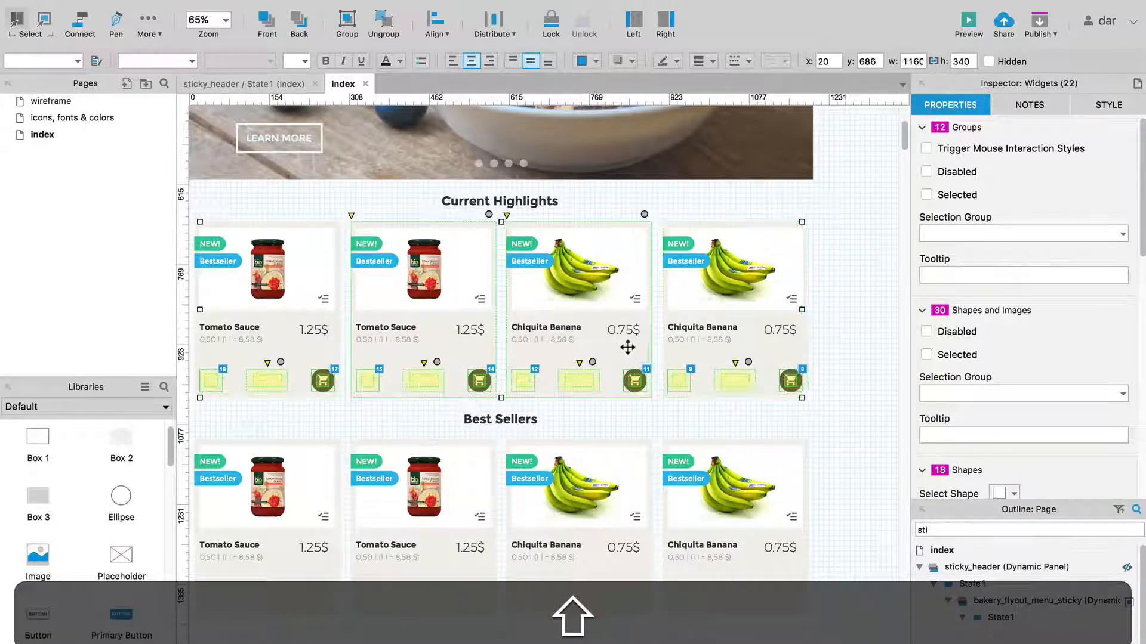
left_click(458, 352, "shift")
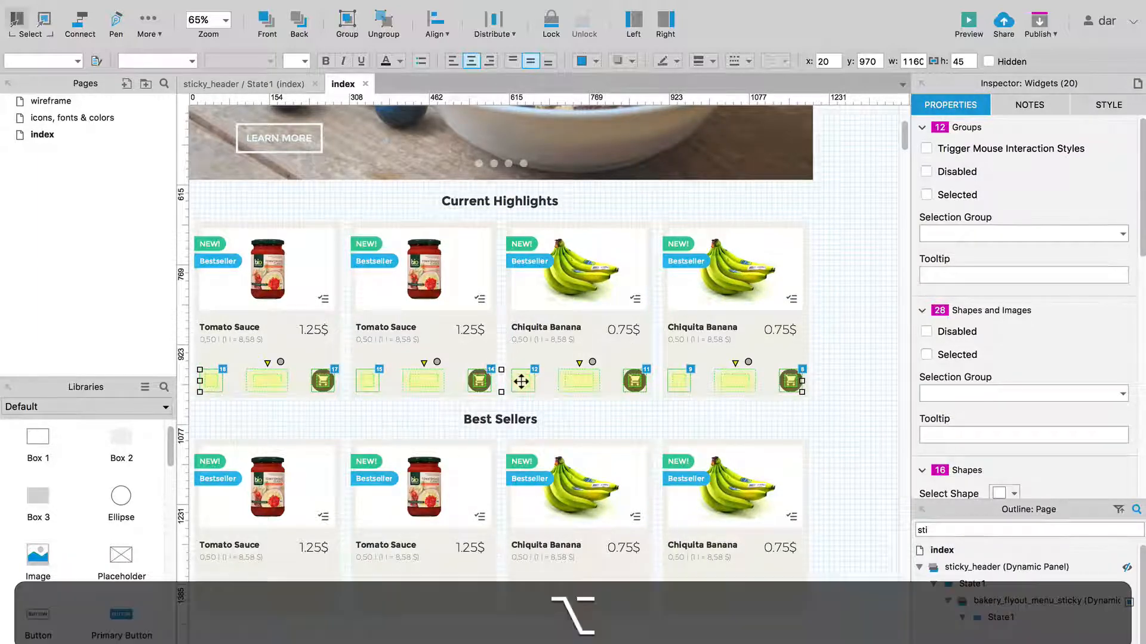
left_click_drag(521, 381, 523, 601)
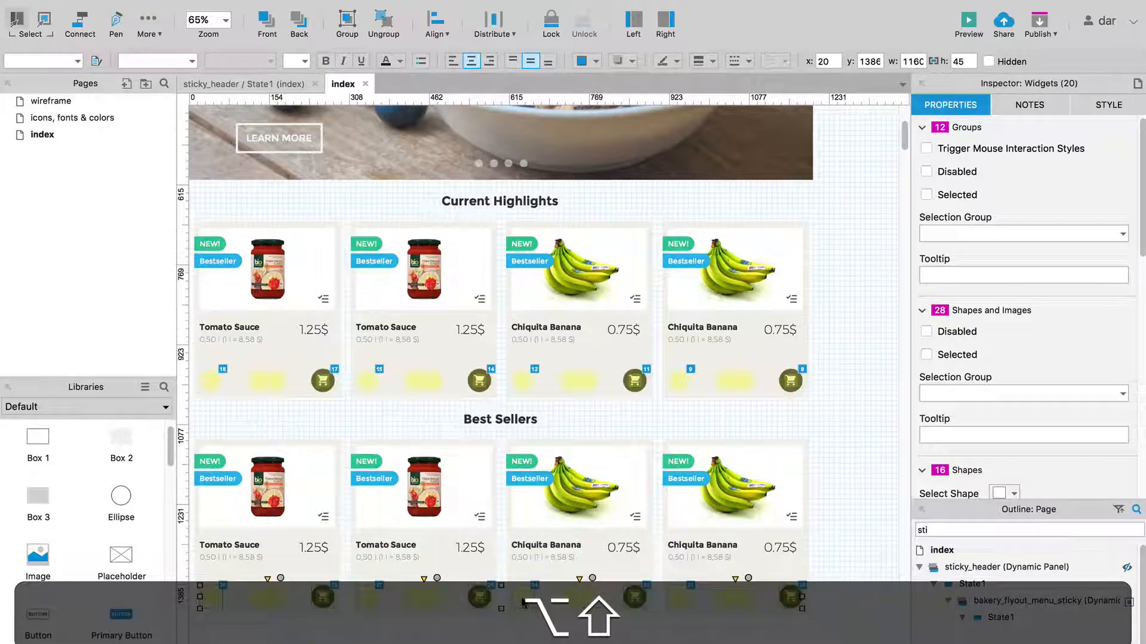
scroll(522, 602, "down", 3)
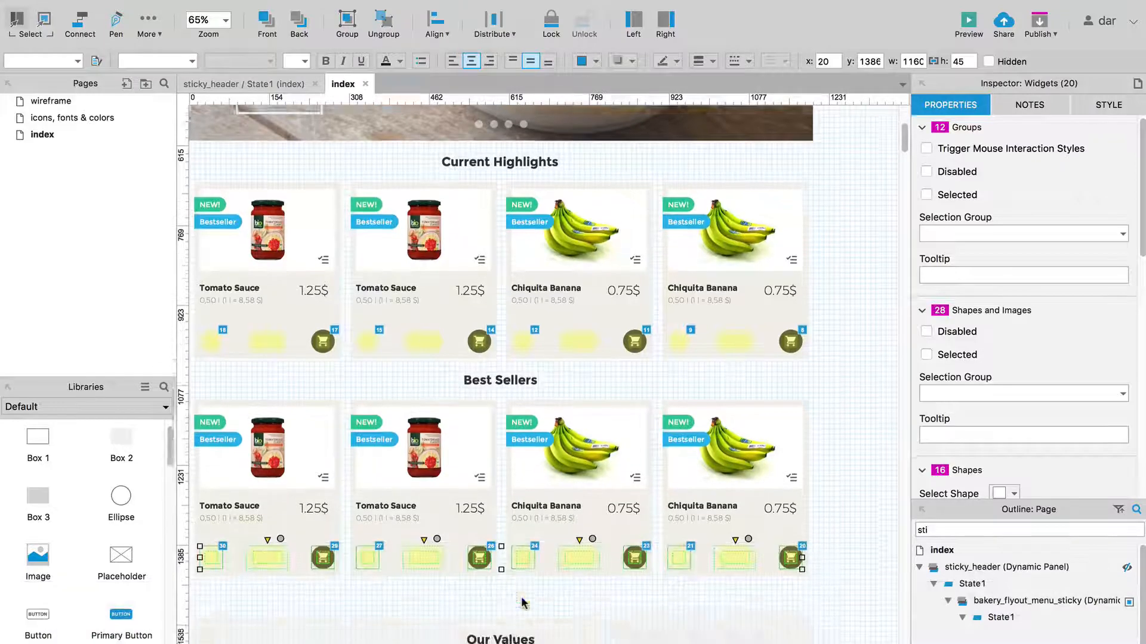
scroll(833, 502, "down", 9)
scroll(833, 501, "down", 3)
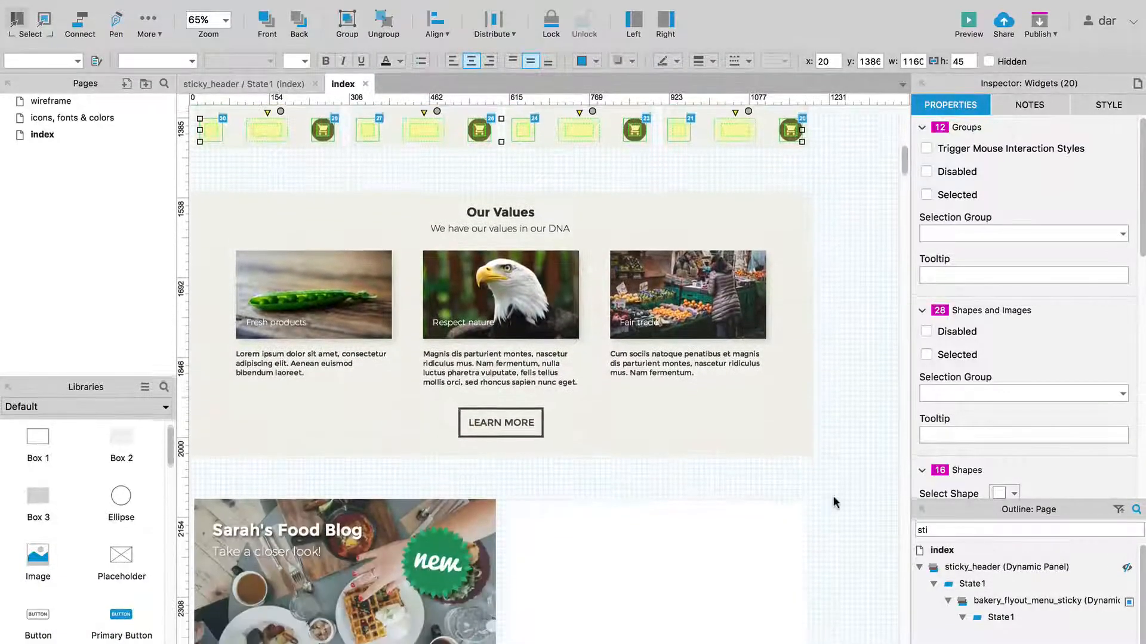
scroll(833, 502, "up", 8)
scroll(833, 502, "up", 3)
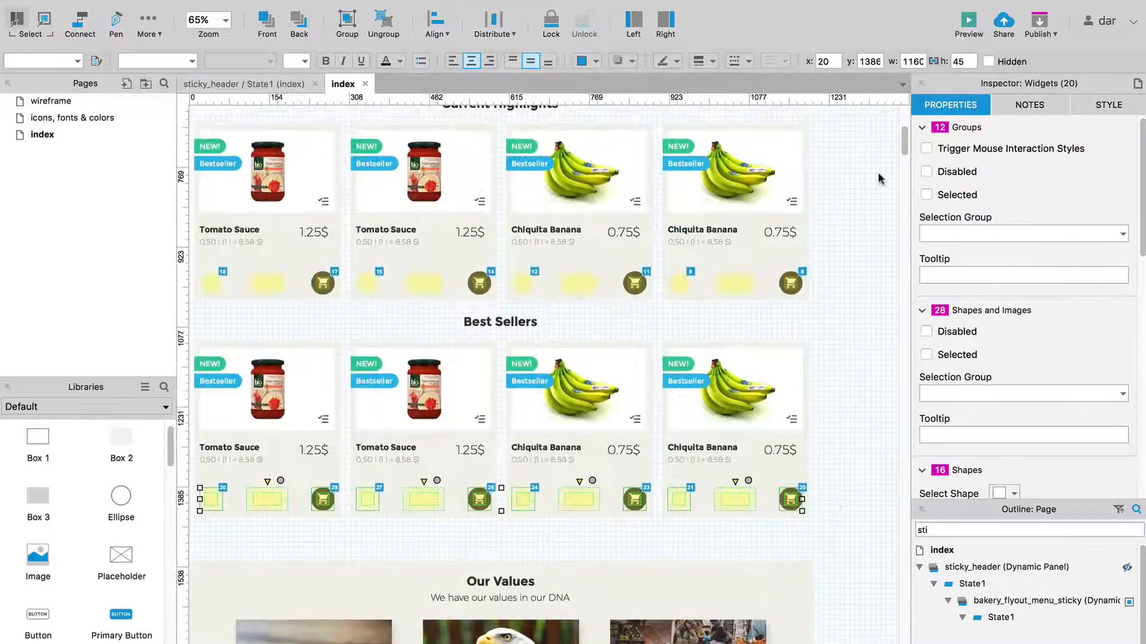
left_click(847, 189)
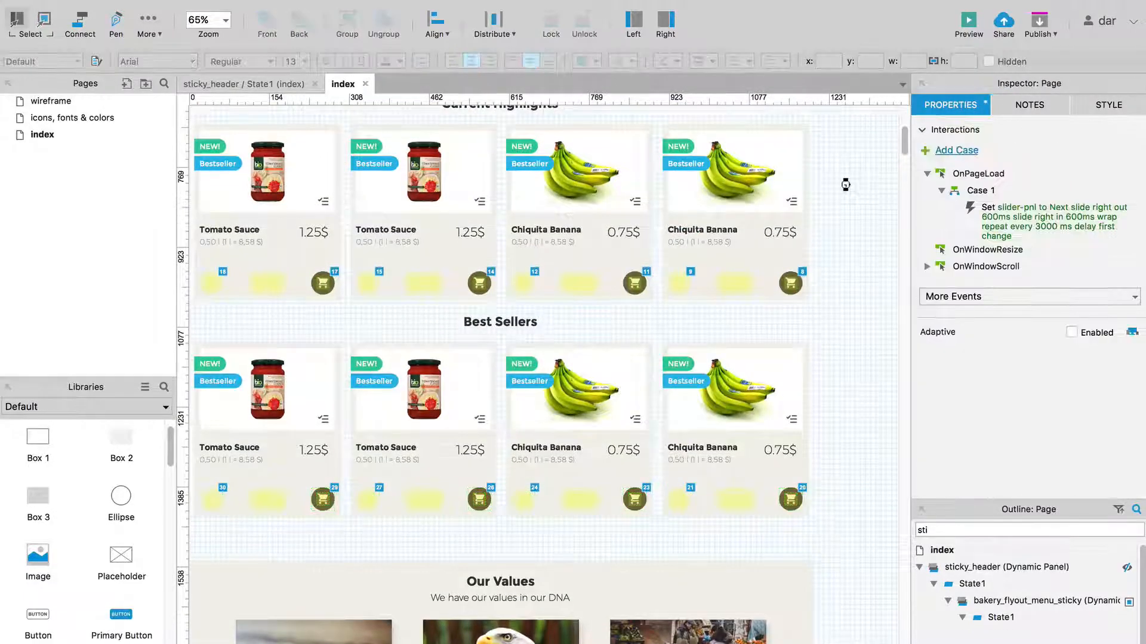
Step: Switch to the browser, reload the preview and check the cart buttons on all Current Highlights and Best Sellers cards
key("super+Tab")
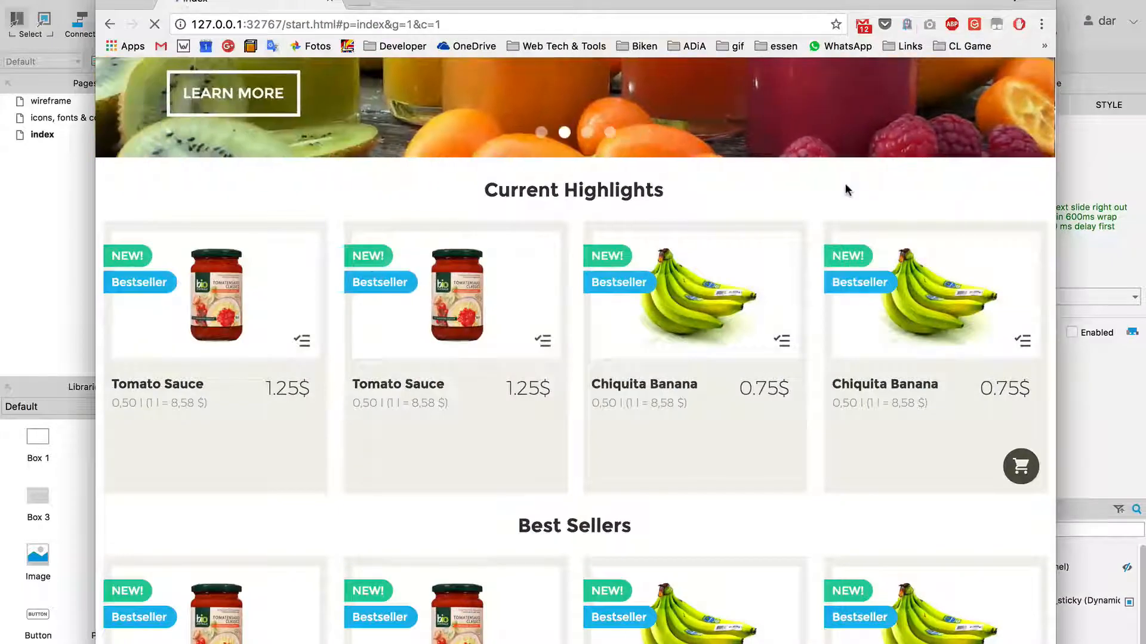
key("super+r")
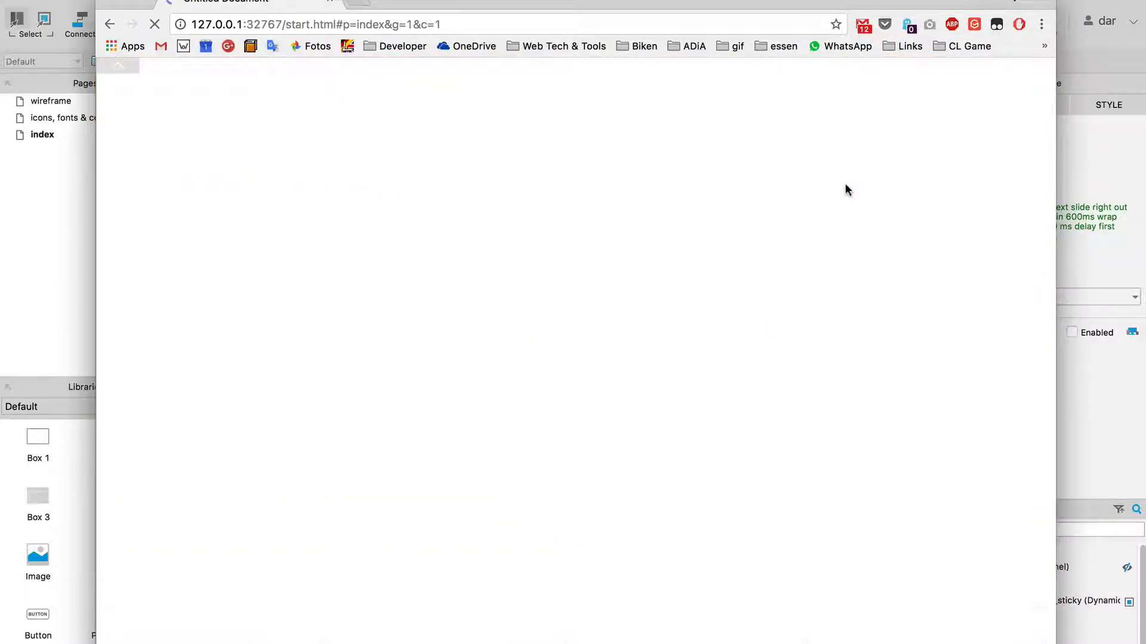
scroll(847, 189, "down", 5)
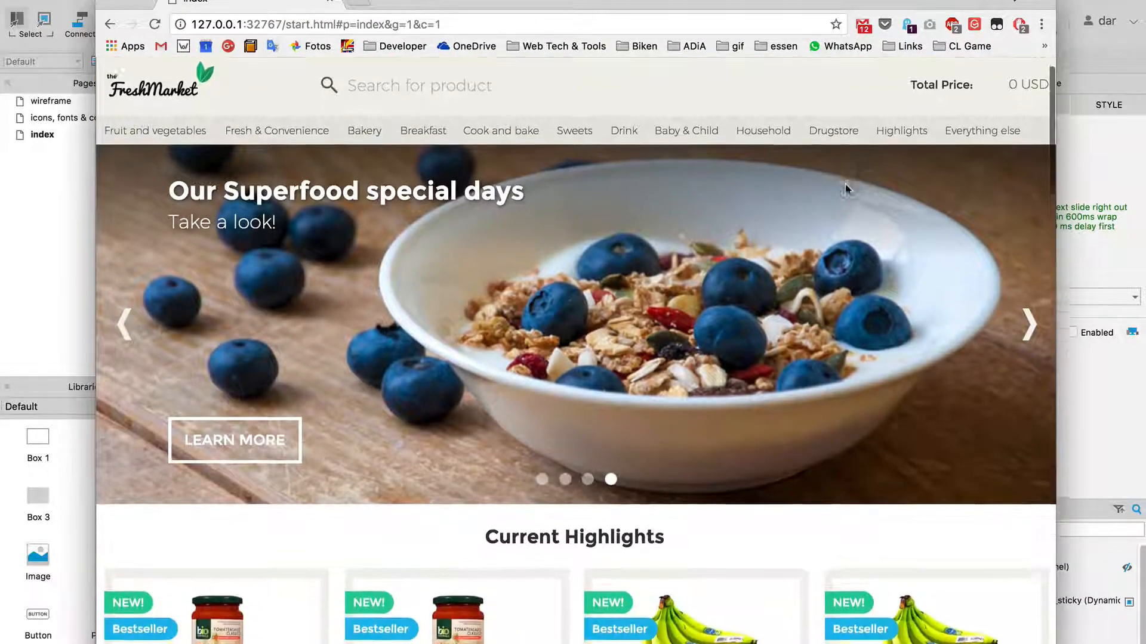
scroll(845, 186, "down", 3)
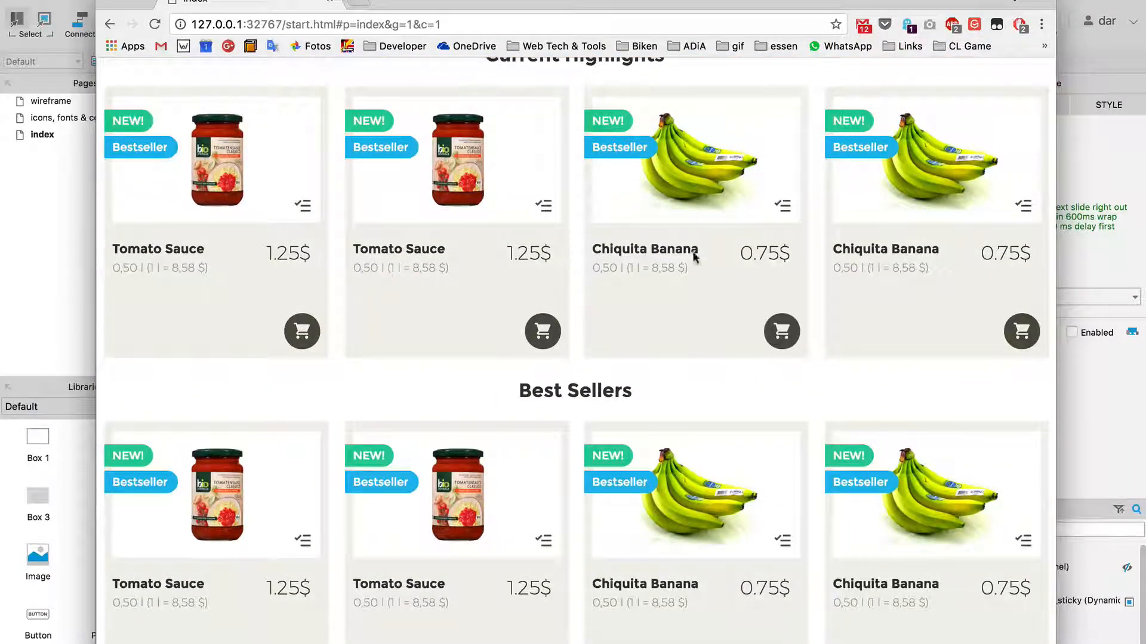
scroll(702, 302, "down", 2)
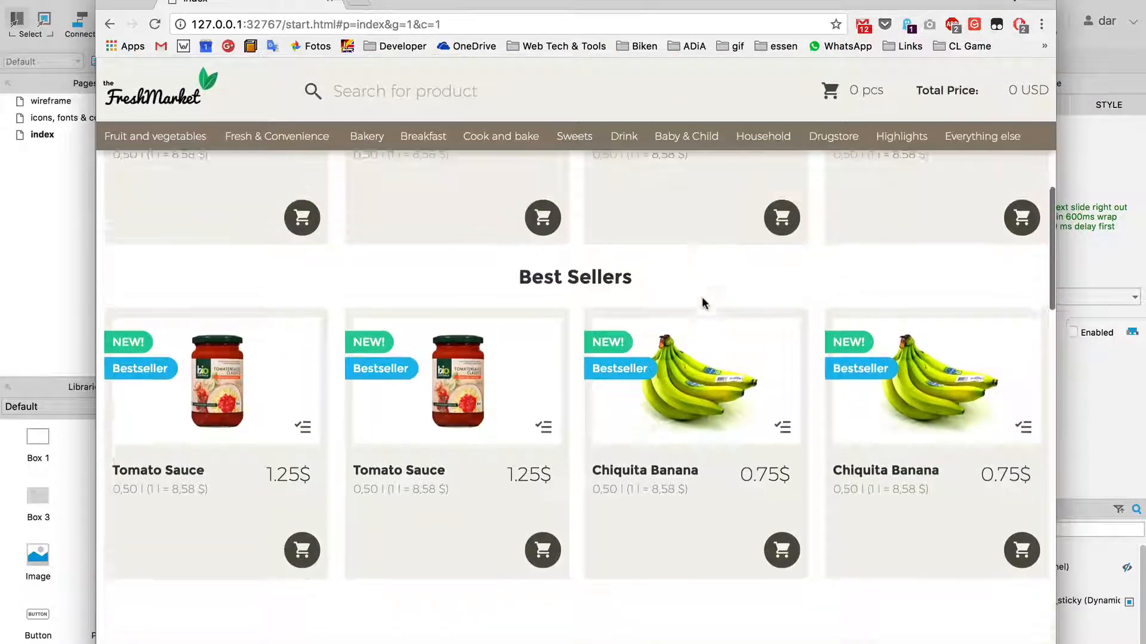
scroll(702, 296, "up", 3)
Step: Test the second Tomato Sauce card's plus and minus buttons down to quantity 0, checking the sticky header's amount and total price
left_click(559, 353)
left_click(558, 353)
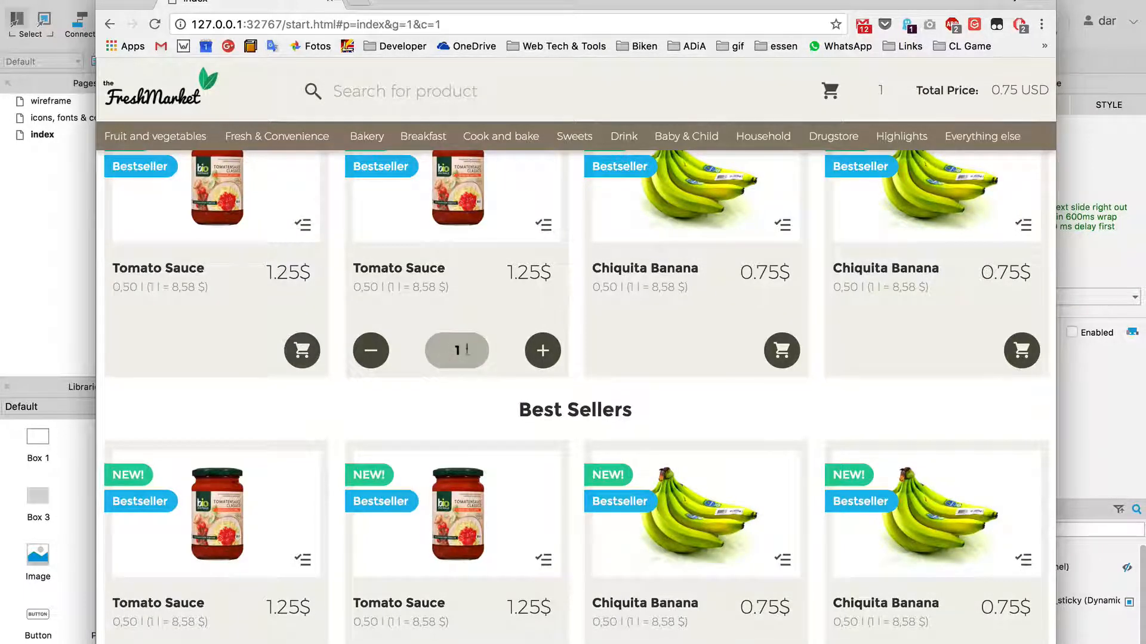
left_click(542, 358)
left_click(370, 358)
left_click(370, 358)
left_click(369, 358)
Step: Review the rest of the previewed page from Our Values through the blog, How Freshmarket works and map sections to the footer
scroll(643, 439, "down", 4)
scroll(643, 438, "down", 3)
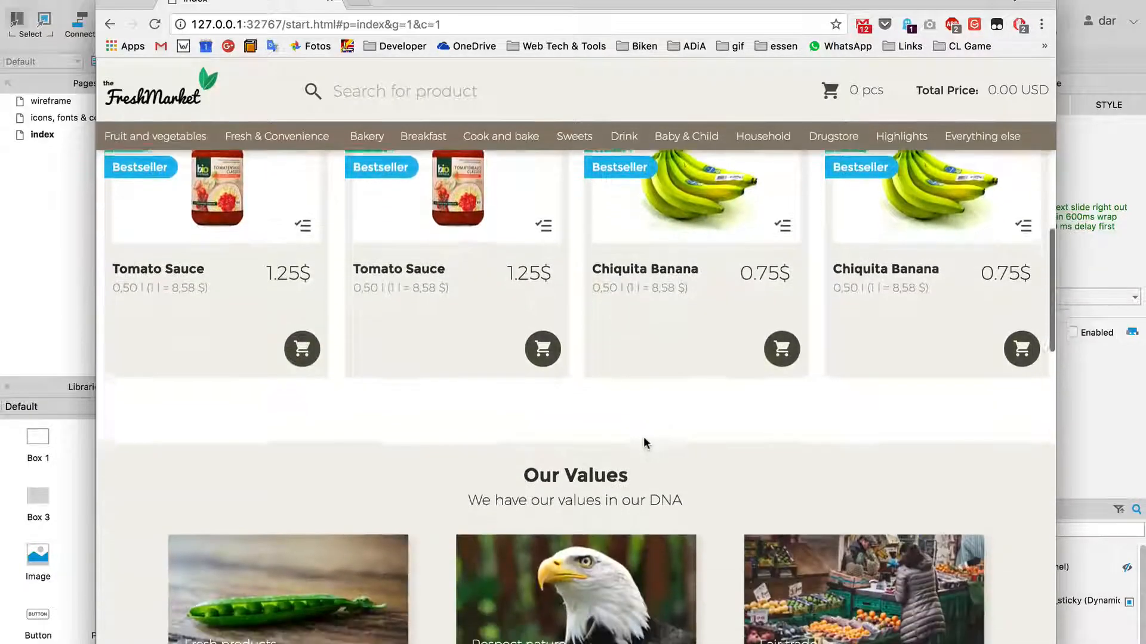
scroll(643, 439, "up", 3)
scroll(643, 441, "down", 7)
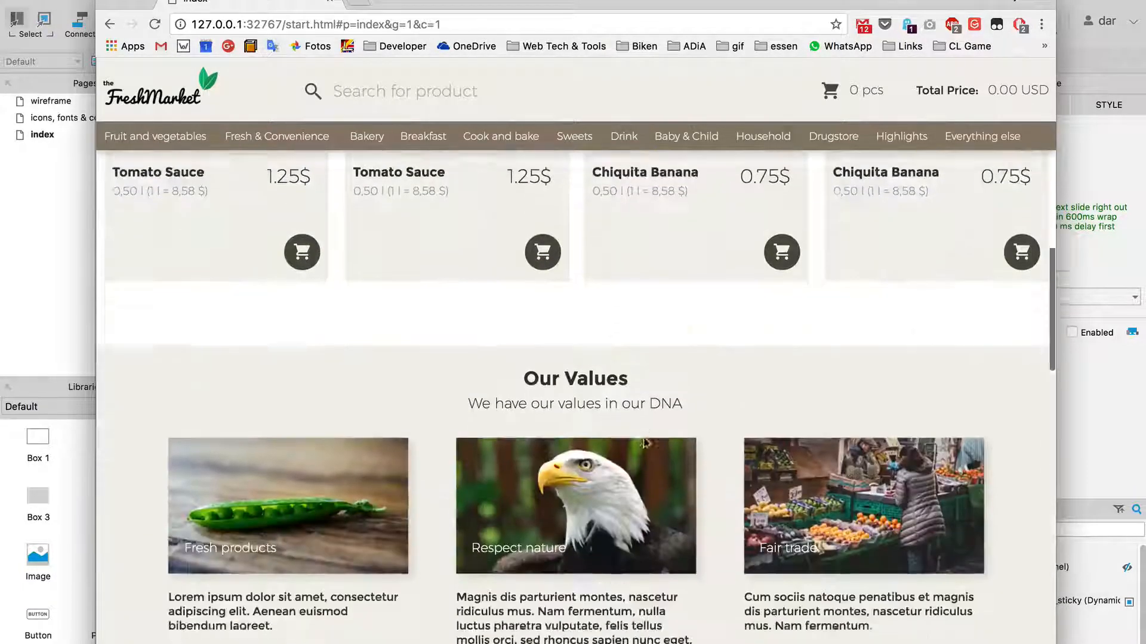
scroll(728, 490, "down", 5)
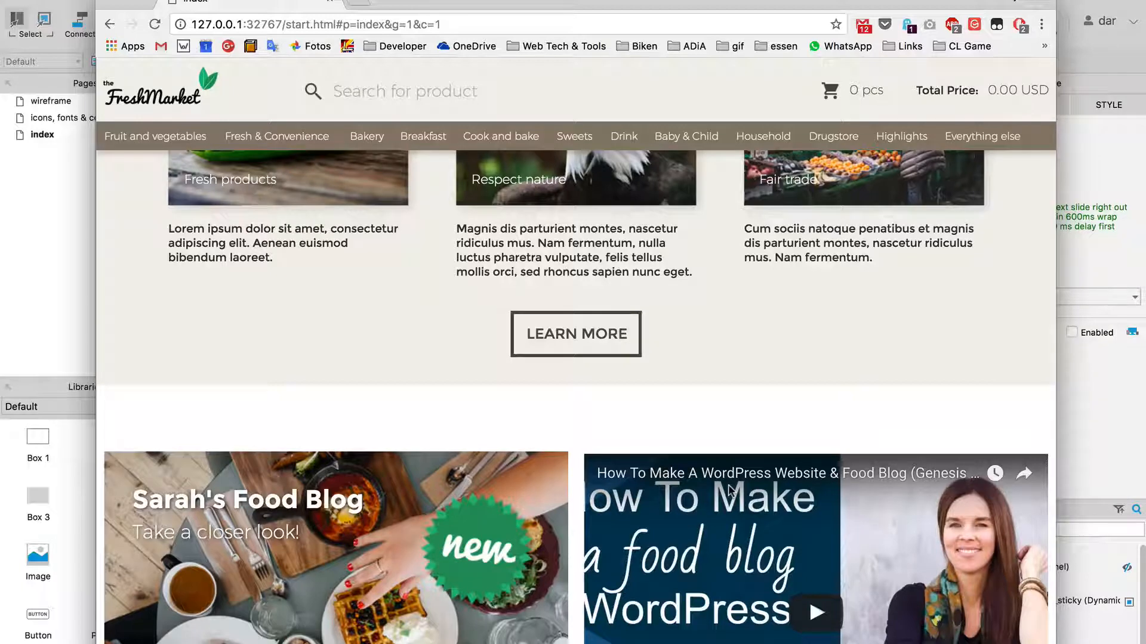
scroll(729, 490, "down", 10)
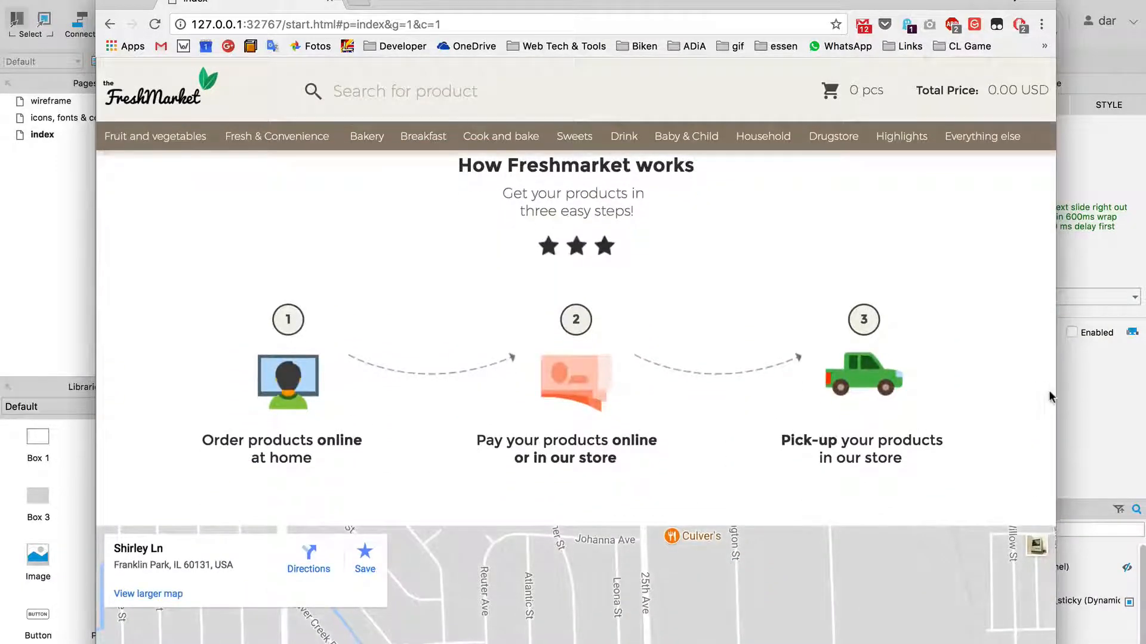
scroll(1049, 390, "down", 5)
scroll(1049, 395, "down", 3)
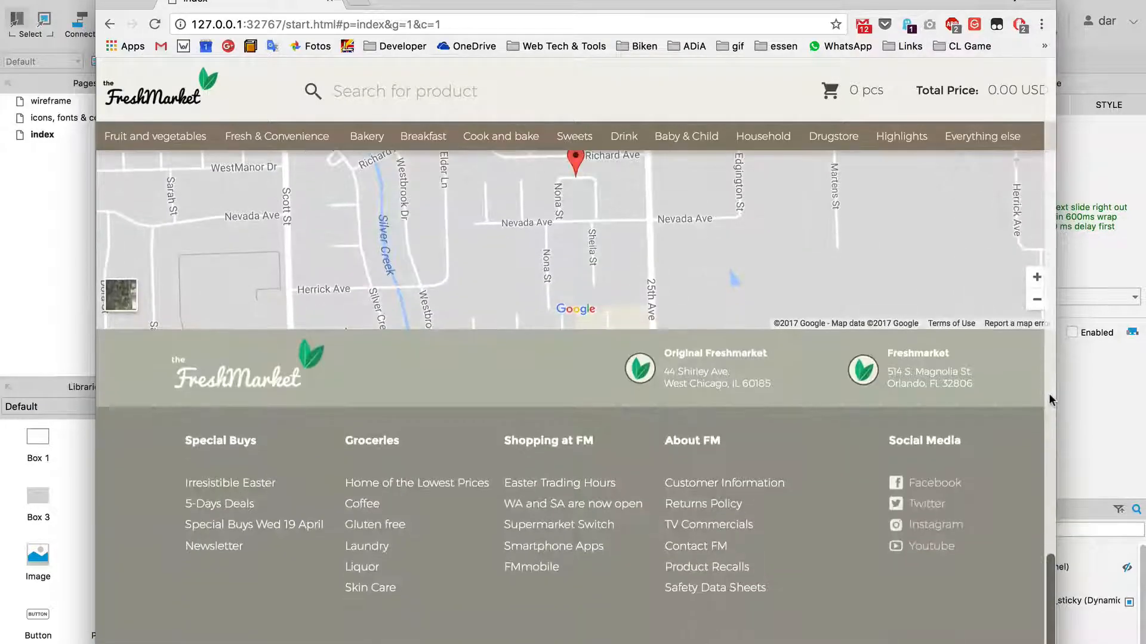
scroll(1049, 395, "up", 20)
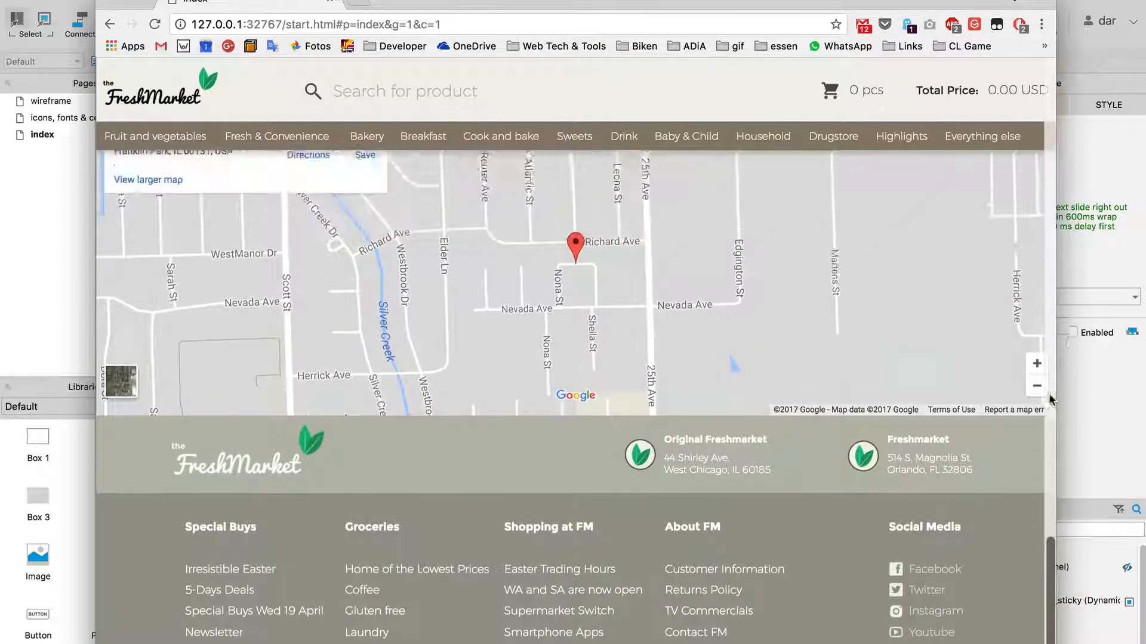
scroll(1050, 400, "up", 10)
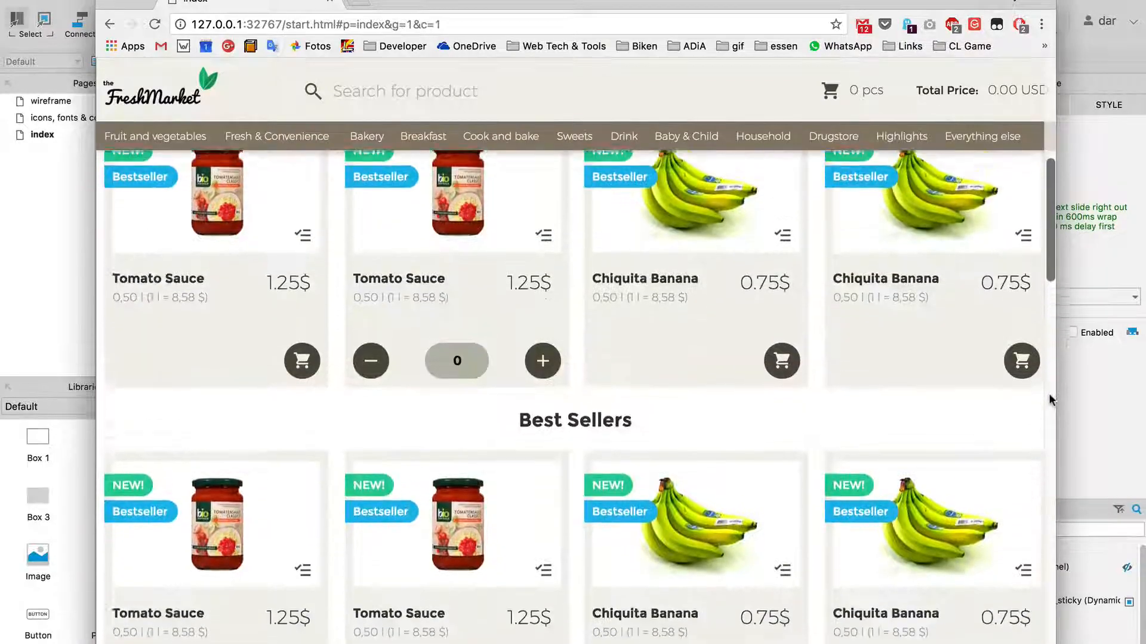
scroll(915, 409, "down", 4)
scroll(809, 444, "down", 4)
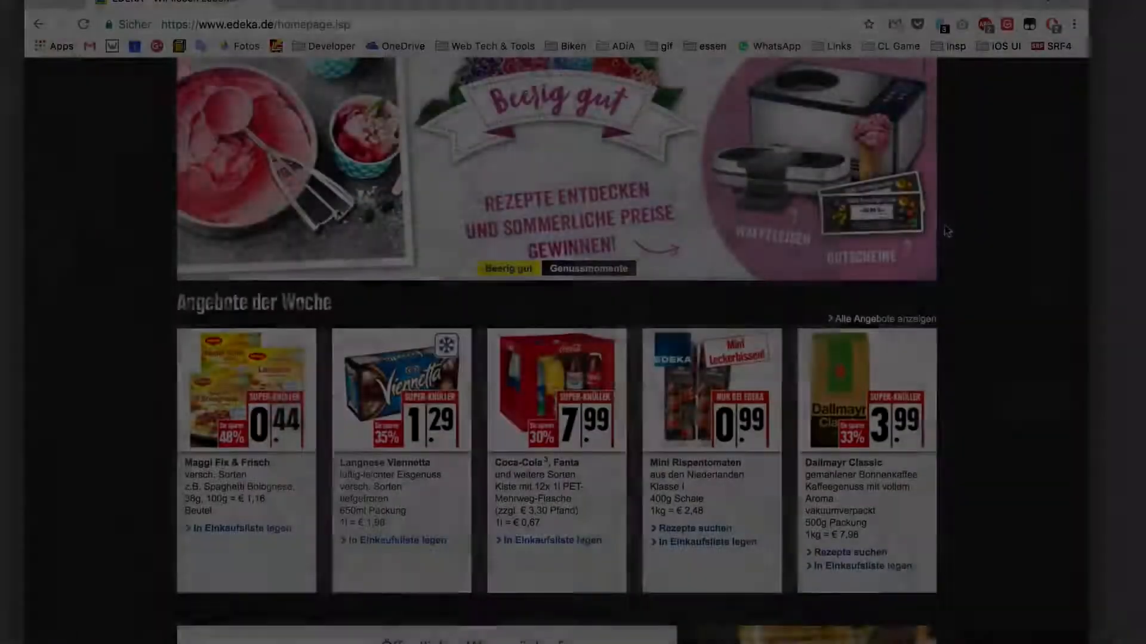
Step: Browse the EDEKA and Amazon.de home pages as research, advancing through Amazon's banner slides
scroll(948, 231, "down", 3)
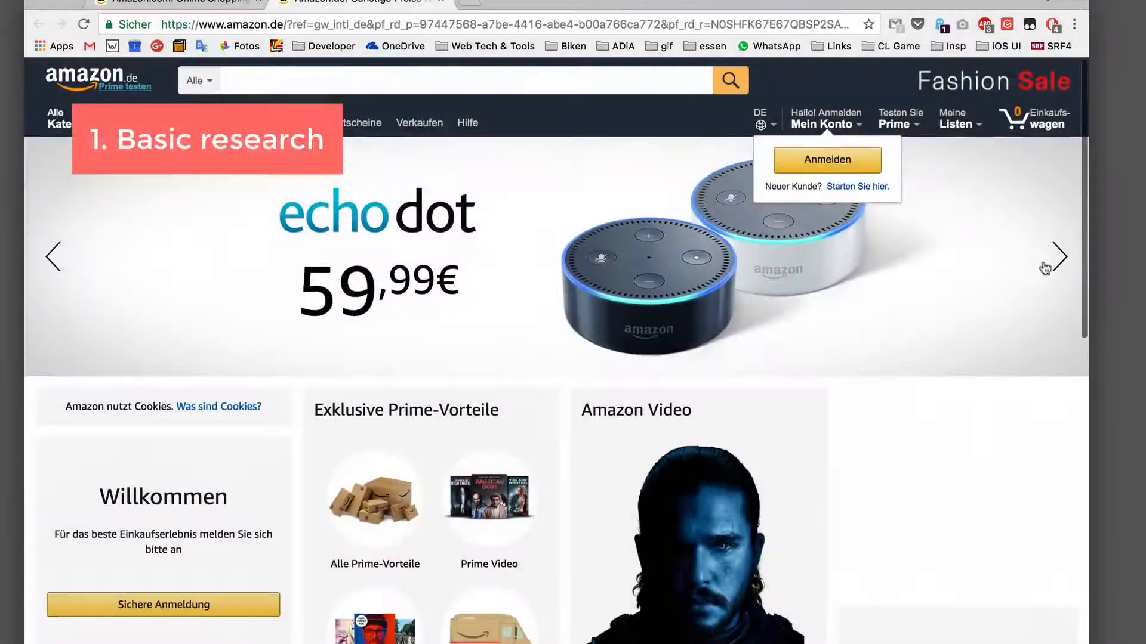
left_click(1059, 256)
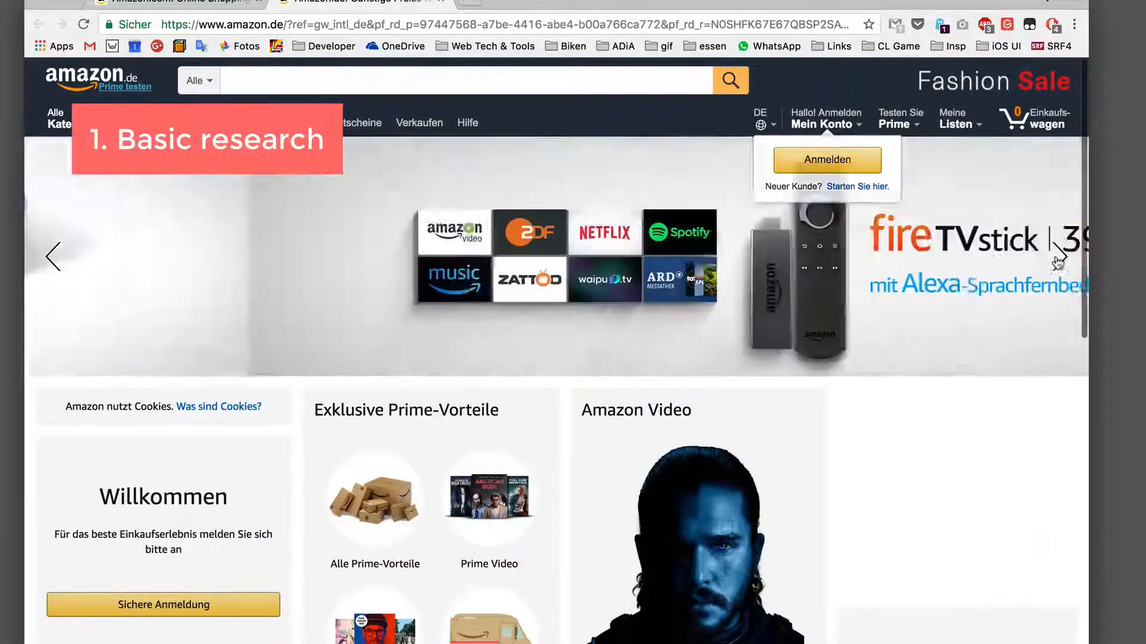
left_click(1058, 258)
left_click(1058, 258)
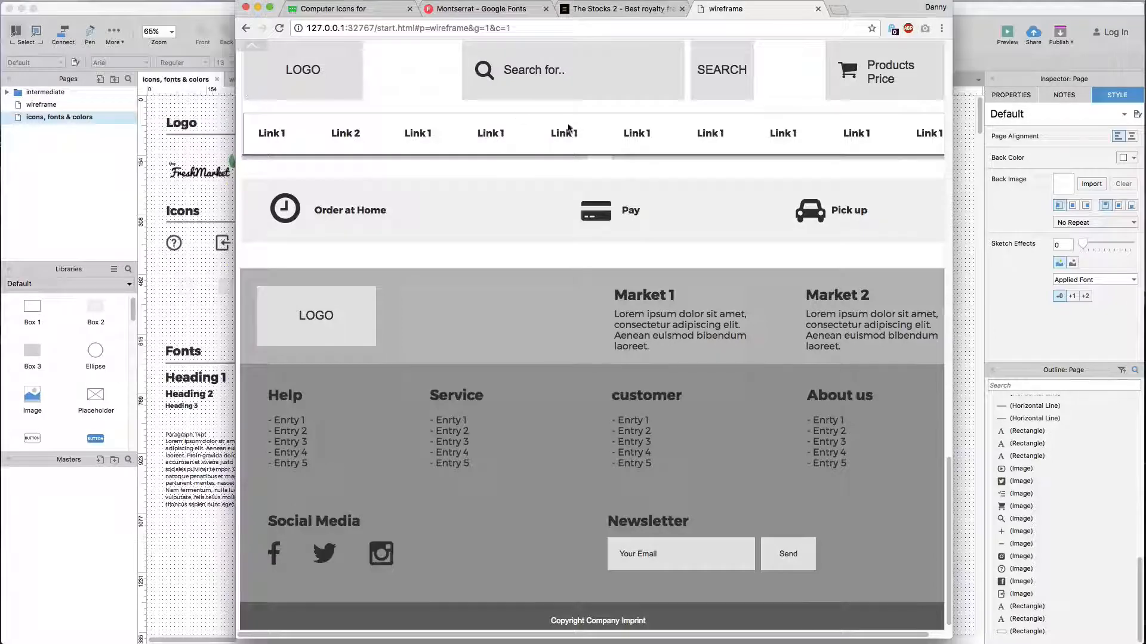
Step: Review the previewed wireframe from the footer back up to its header and image carousel
scroll(570, 249, "up", 15)
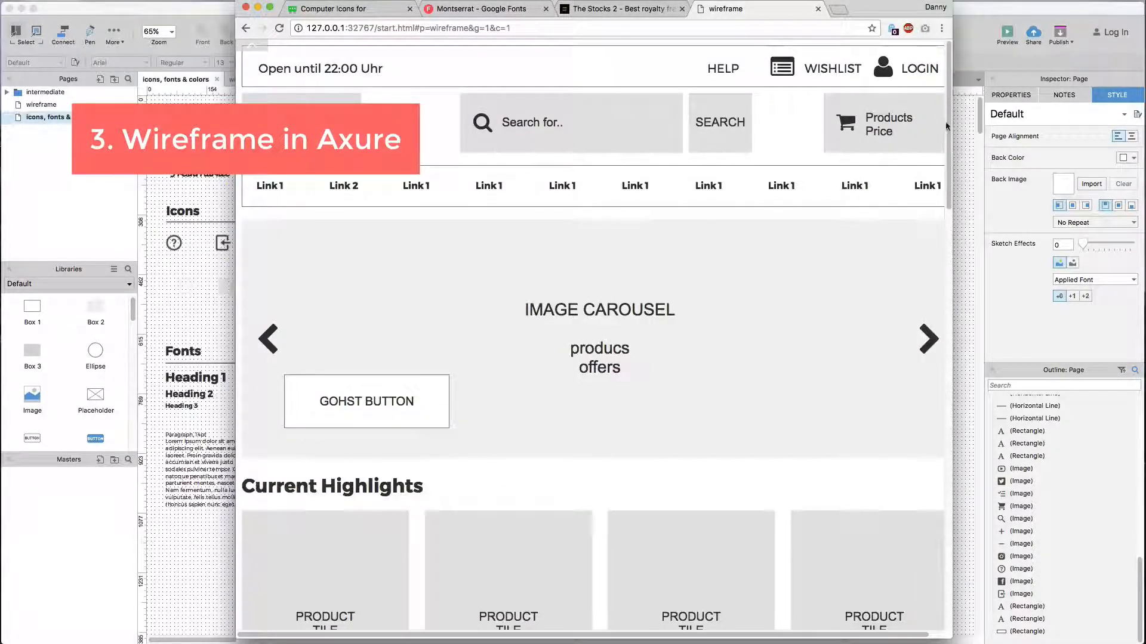
Step: Widen the wireframe preview window to fit the full page width and review the sections below the image carousel
mouse_move(952, 125)
left_mouse_down()
mouse_move(981, 125)
mouse_move(968, 125)
left_mouse_up()
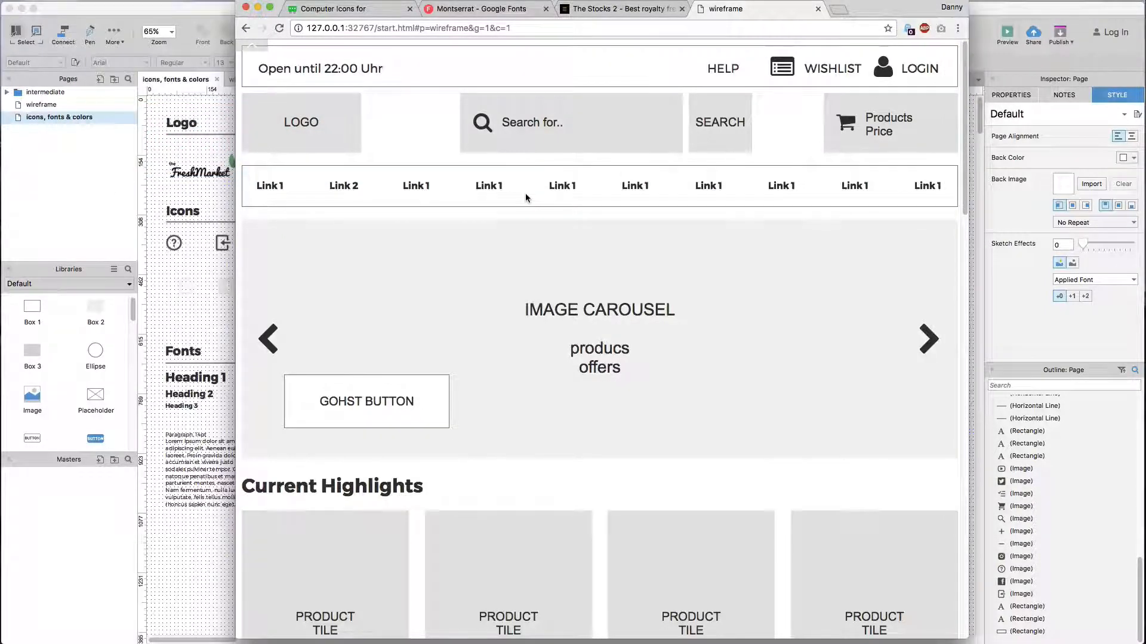
scroll(449, 202, "down", 3)
scroll(450, 206, "down", 10)
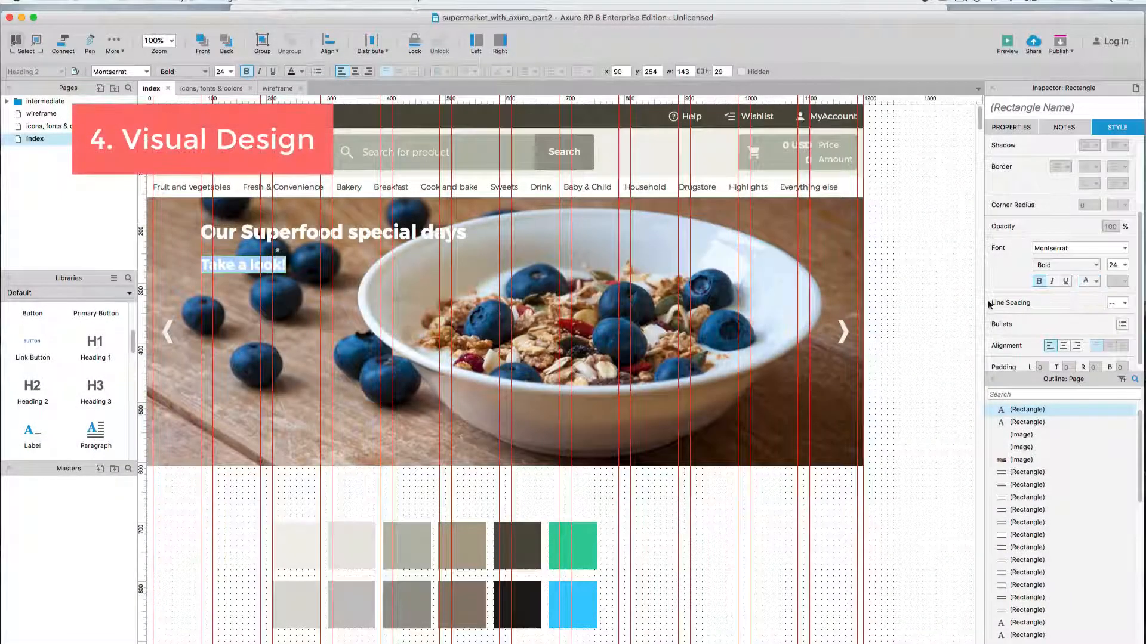
Step: Set the banner's "Take a look!" subheading to the Light weight of Montserrat and deselect it
left_click(1061, 268)
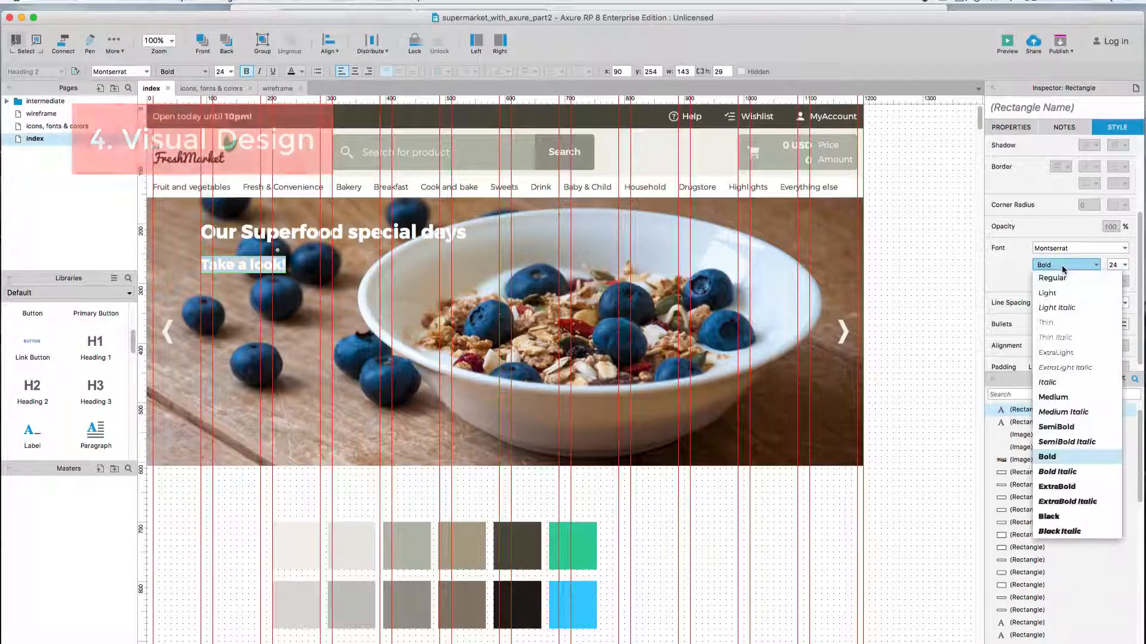
left_click(1065, 291)
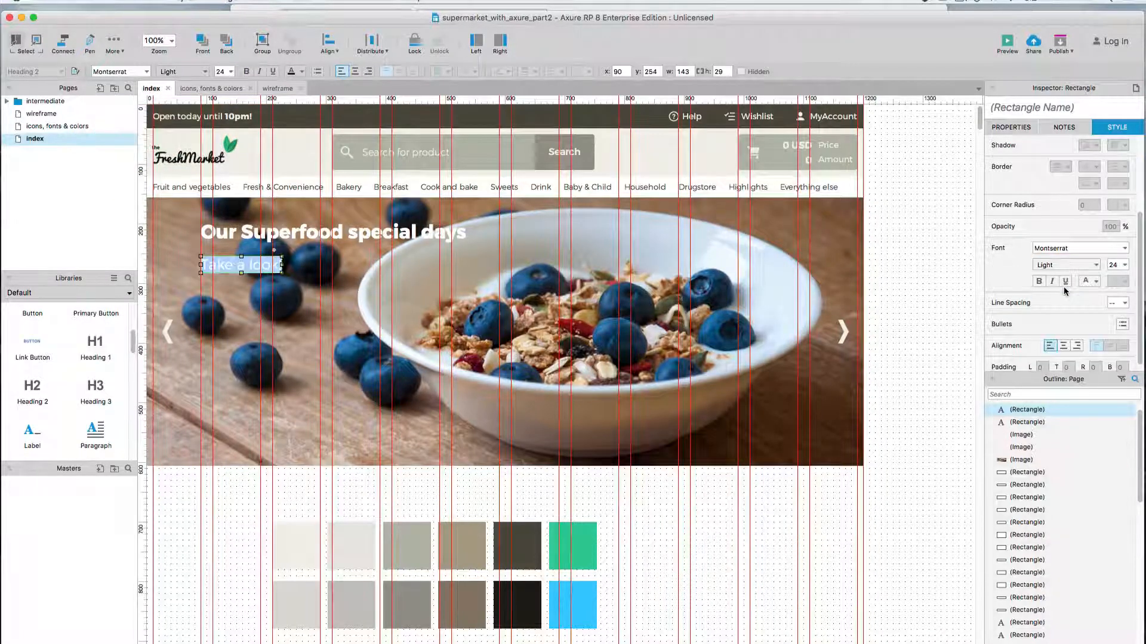
left_click(268, 493)
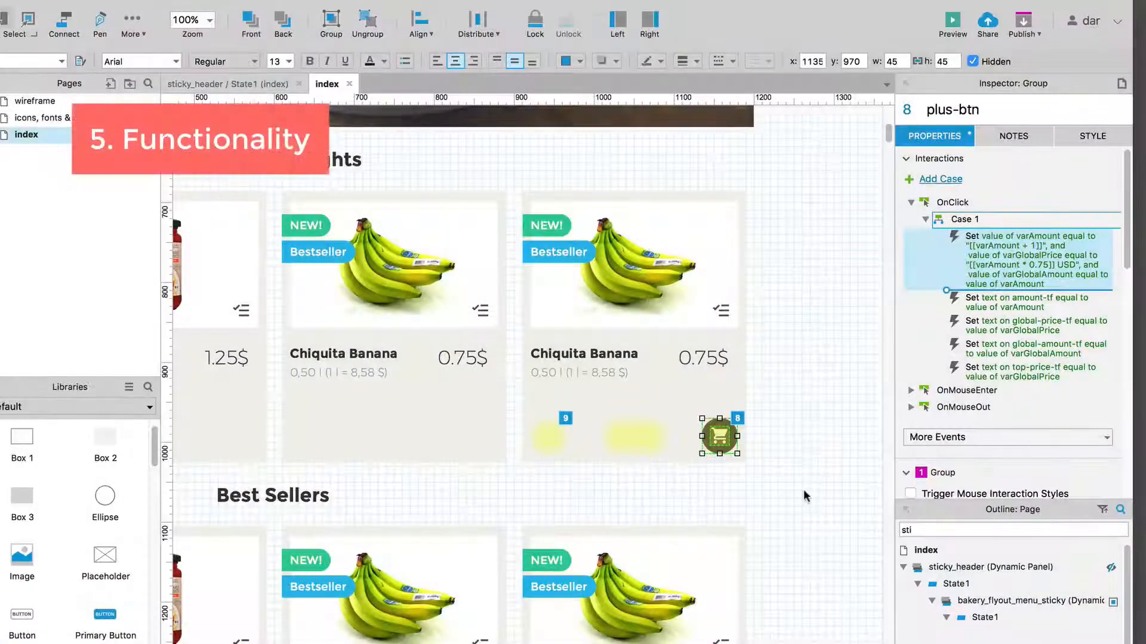
Step: Deselect the plus button group, switch to the Chrome preview and reload the FreshMarket index page
left_click(804, 493)
key("super+Tab")
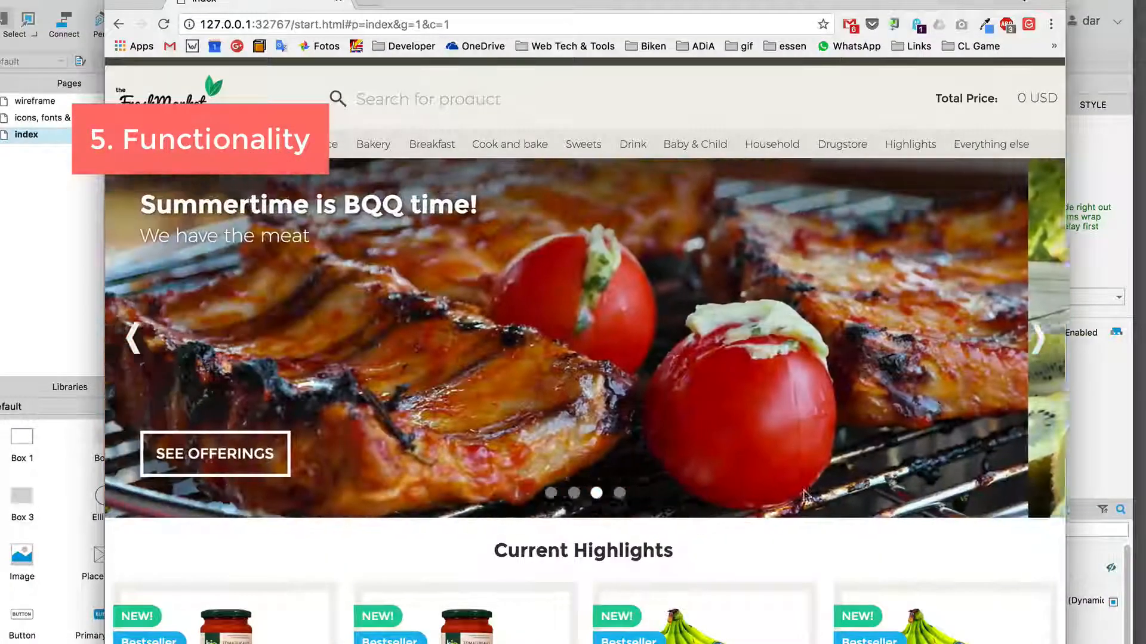
key("super+r")
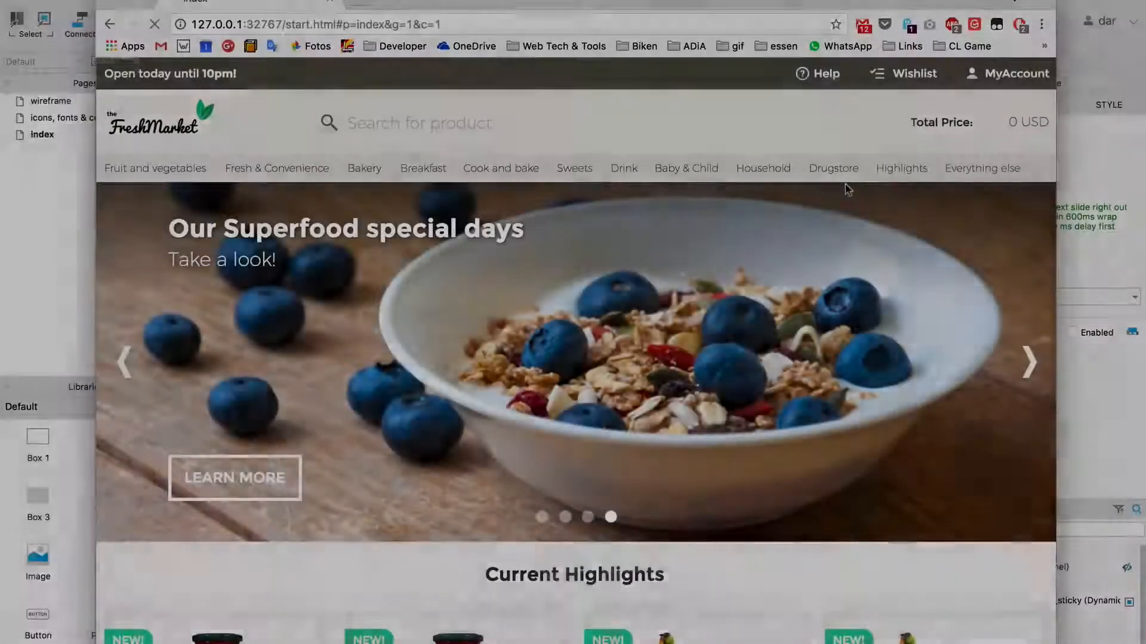
Step: Test the cart, plus and minus controls on the second Tomato Sauce card in Current Highlights, checking the sticky header's amount and total price
scroll(848, 190, "down", 5)
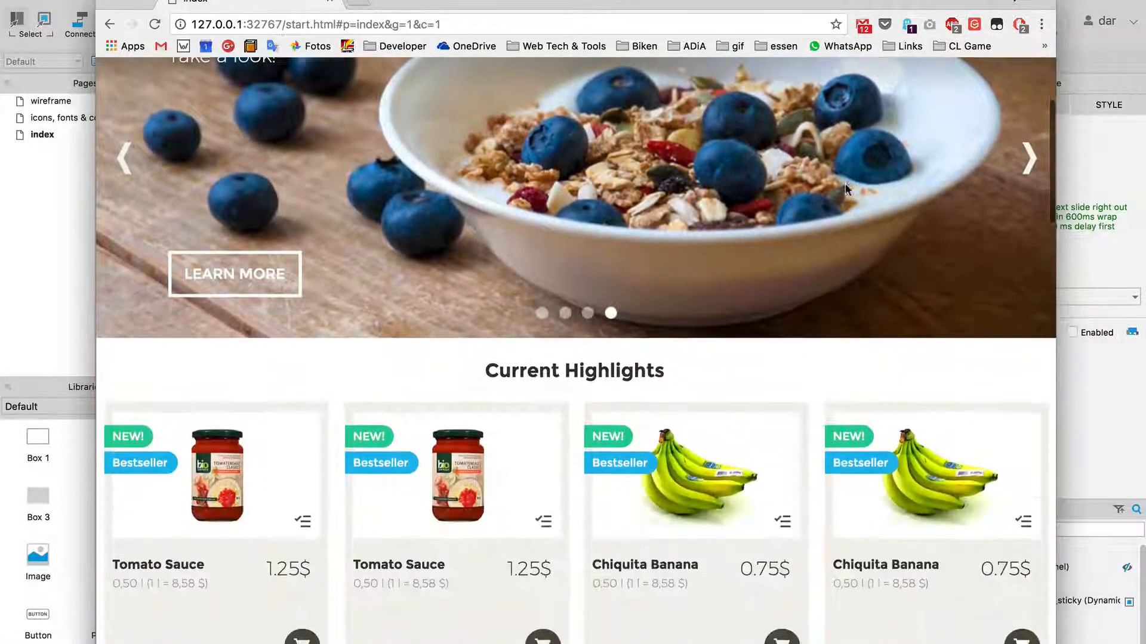
scroll(847, 190, "down", 3)
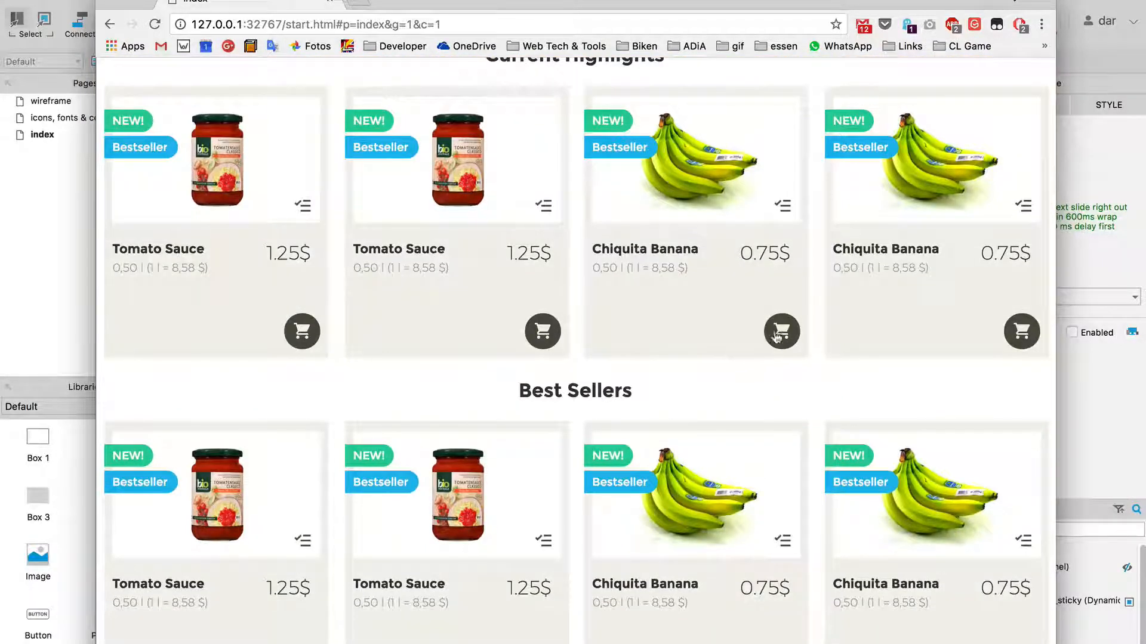
scroll(702, 299, "down", 1)
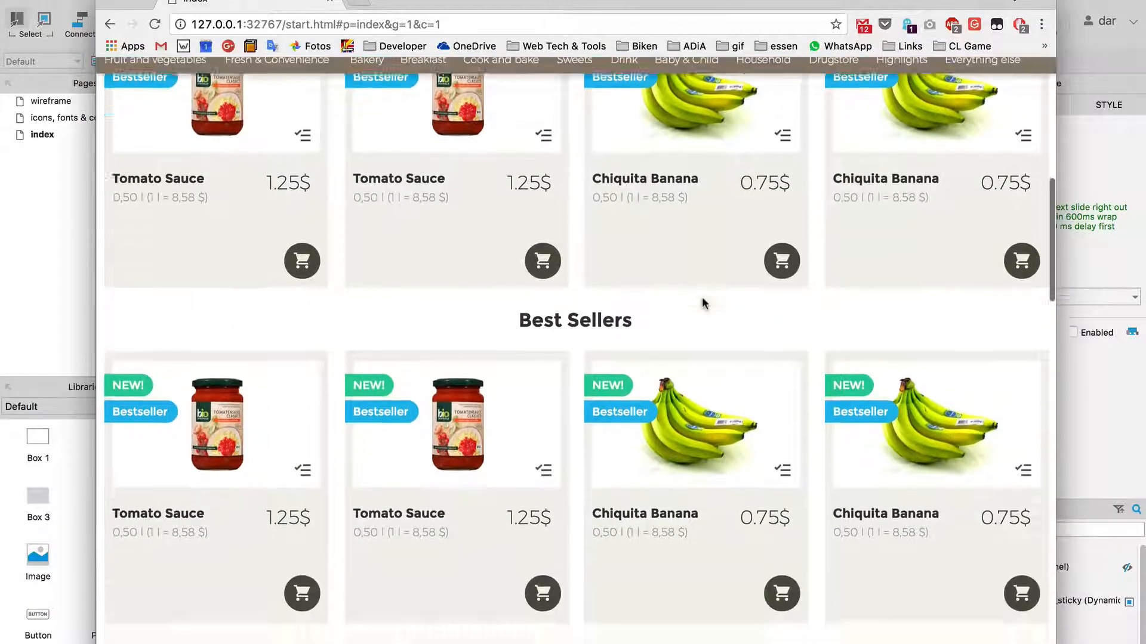
scroll(702, 302, "up", 2)
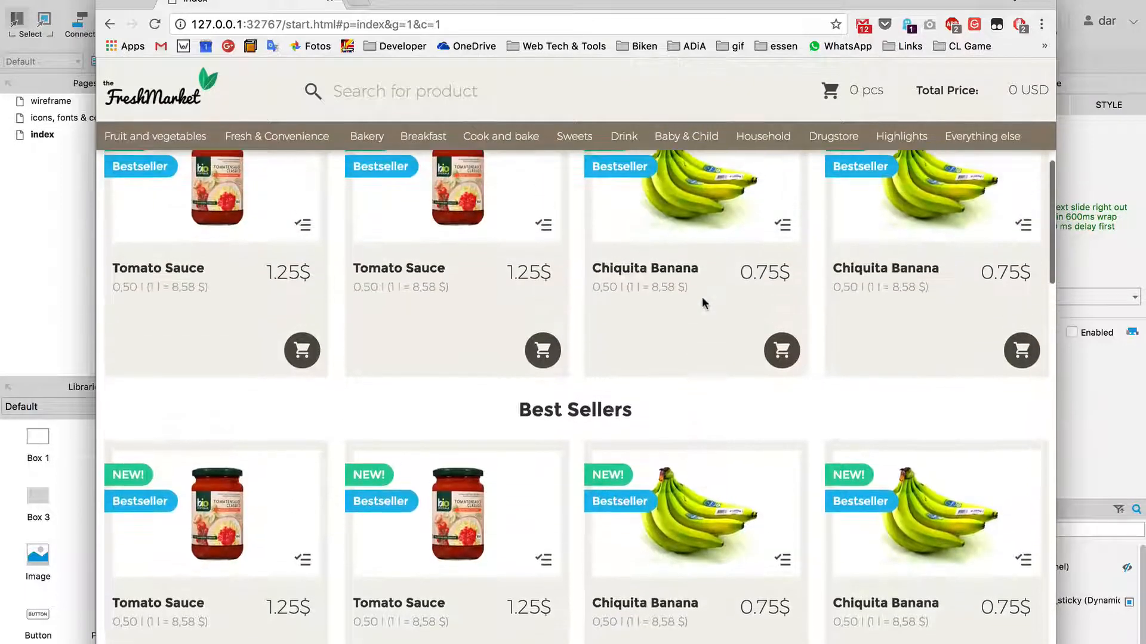
left_click(543, 350)
left_click(560, 353)
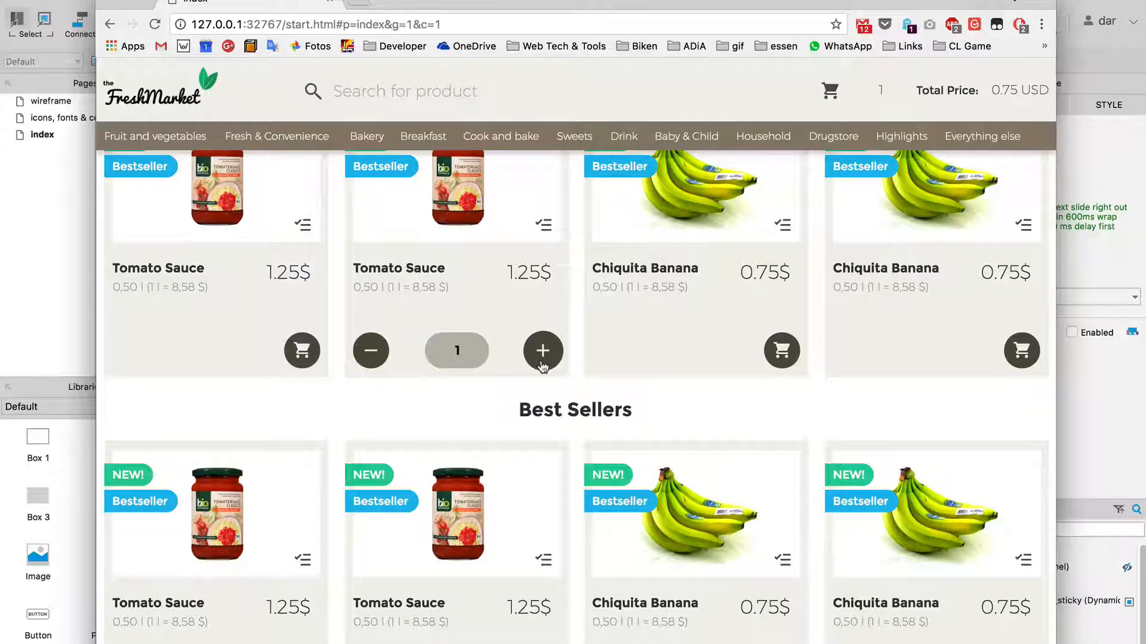
left_click(370, 352)
left_click(370, 352)
left_click(371, 352)
left_click(371, 353)
Step: Review the previewed page from the Best Sellers cards through Our Values to the food blog section
scroll(643, 443, "down", 6)
scroll(644, 443, "up", 3)
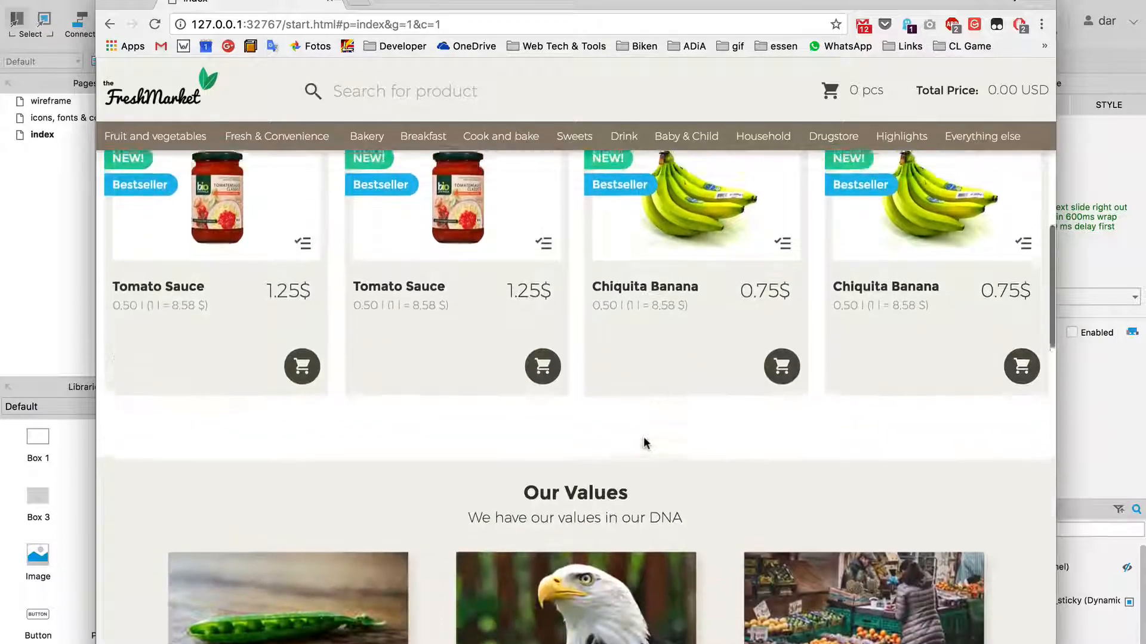
scroll(645, 442, "down", 5)
scroll(645, 445, "down", 3)
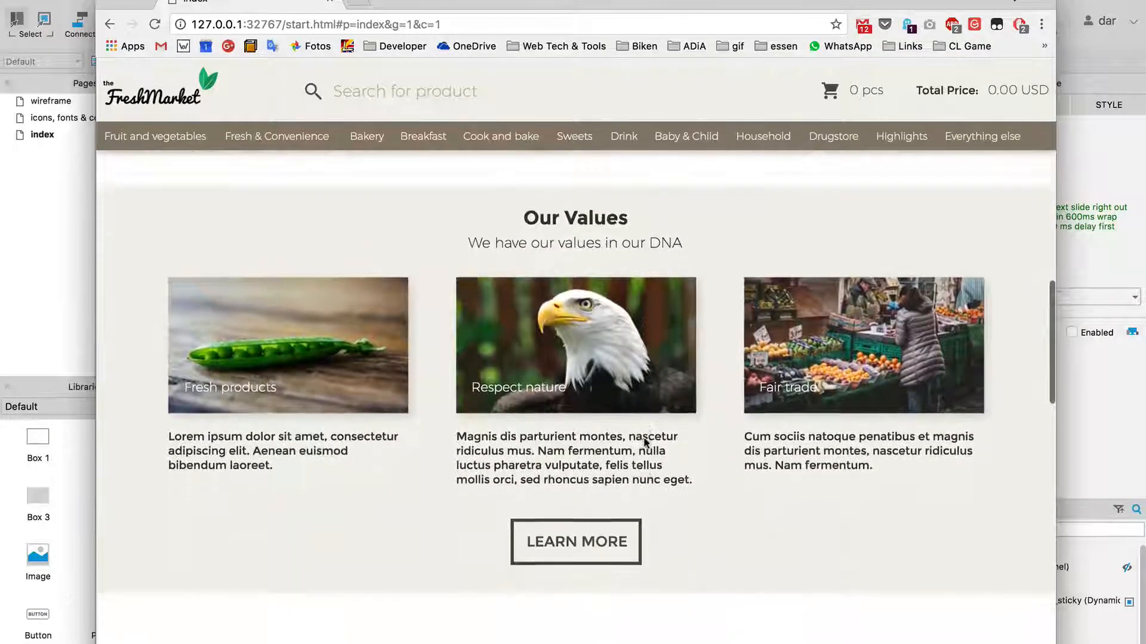
scroll(729, 491, "down", 3)
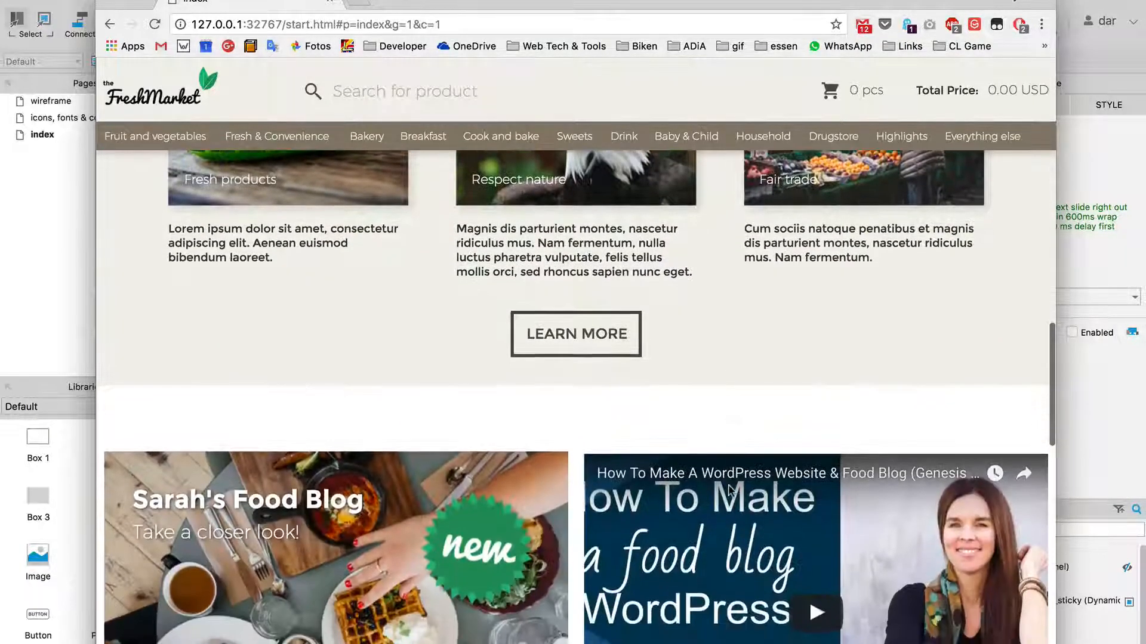